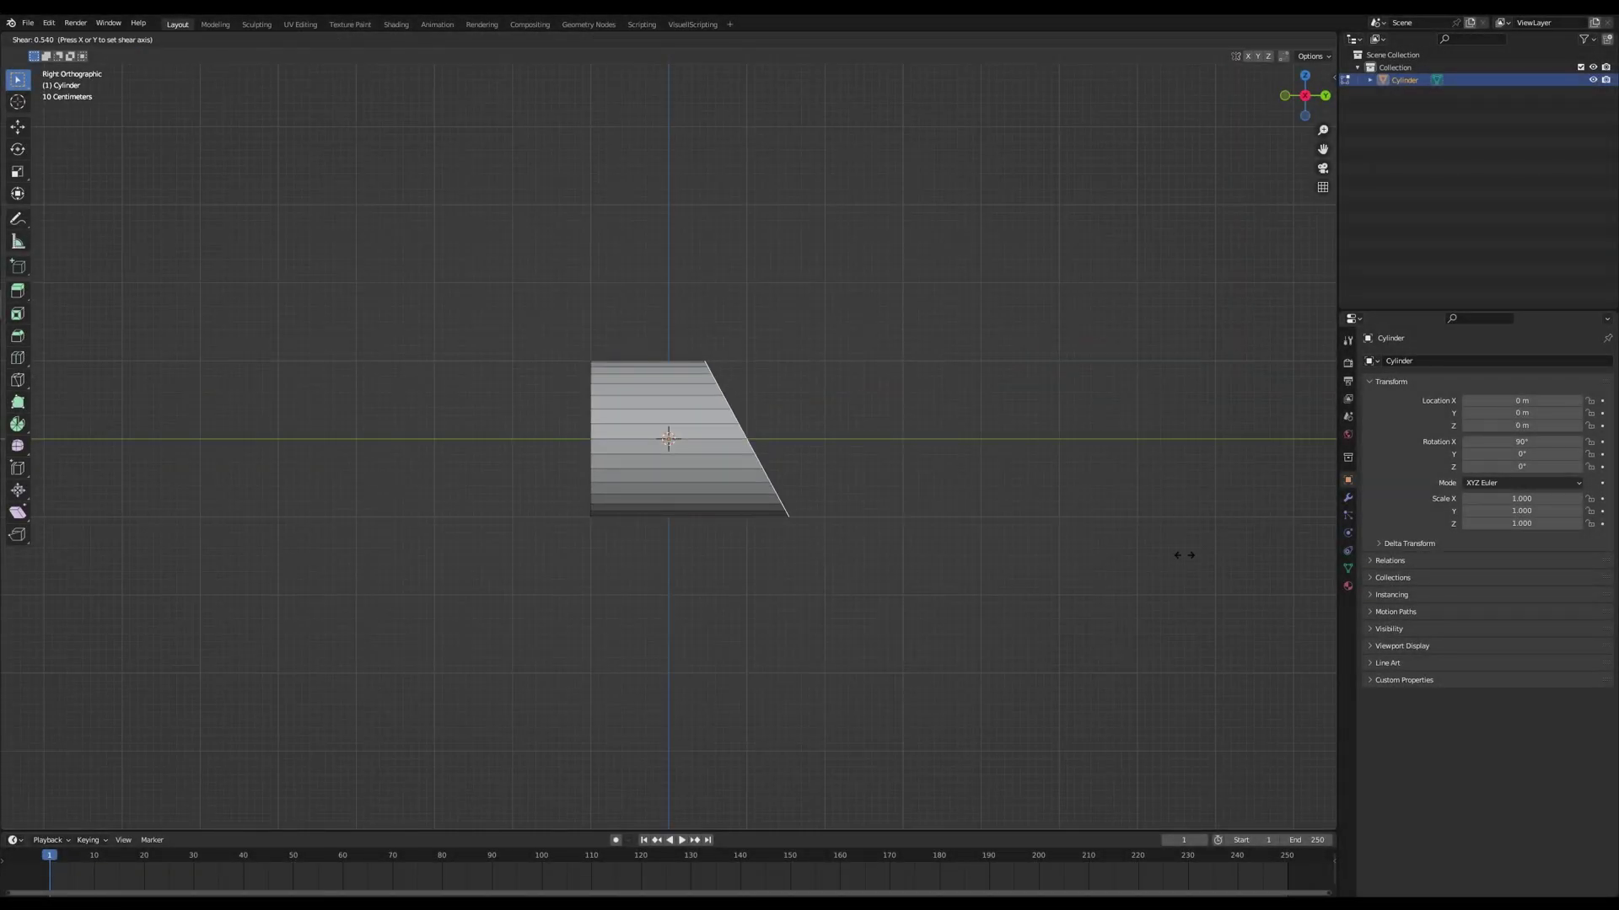
- Extrude the cylinder's sheared end face upward along Z by about 4.66 m, and extrude it again along Y
{"action": "left_click", "coordinate": [1040, 498]}
{"action": "middle_click_drag", "start_coordinate": [955, 564], "coordinate": [921, 640], "text": "shift"}
{"action": "key", "text": "e"}
{"action": "key", "text": "z"}
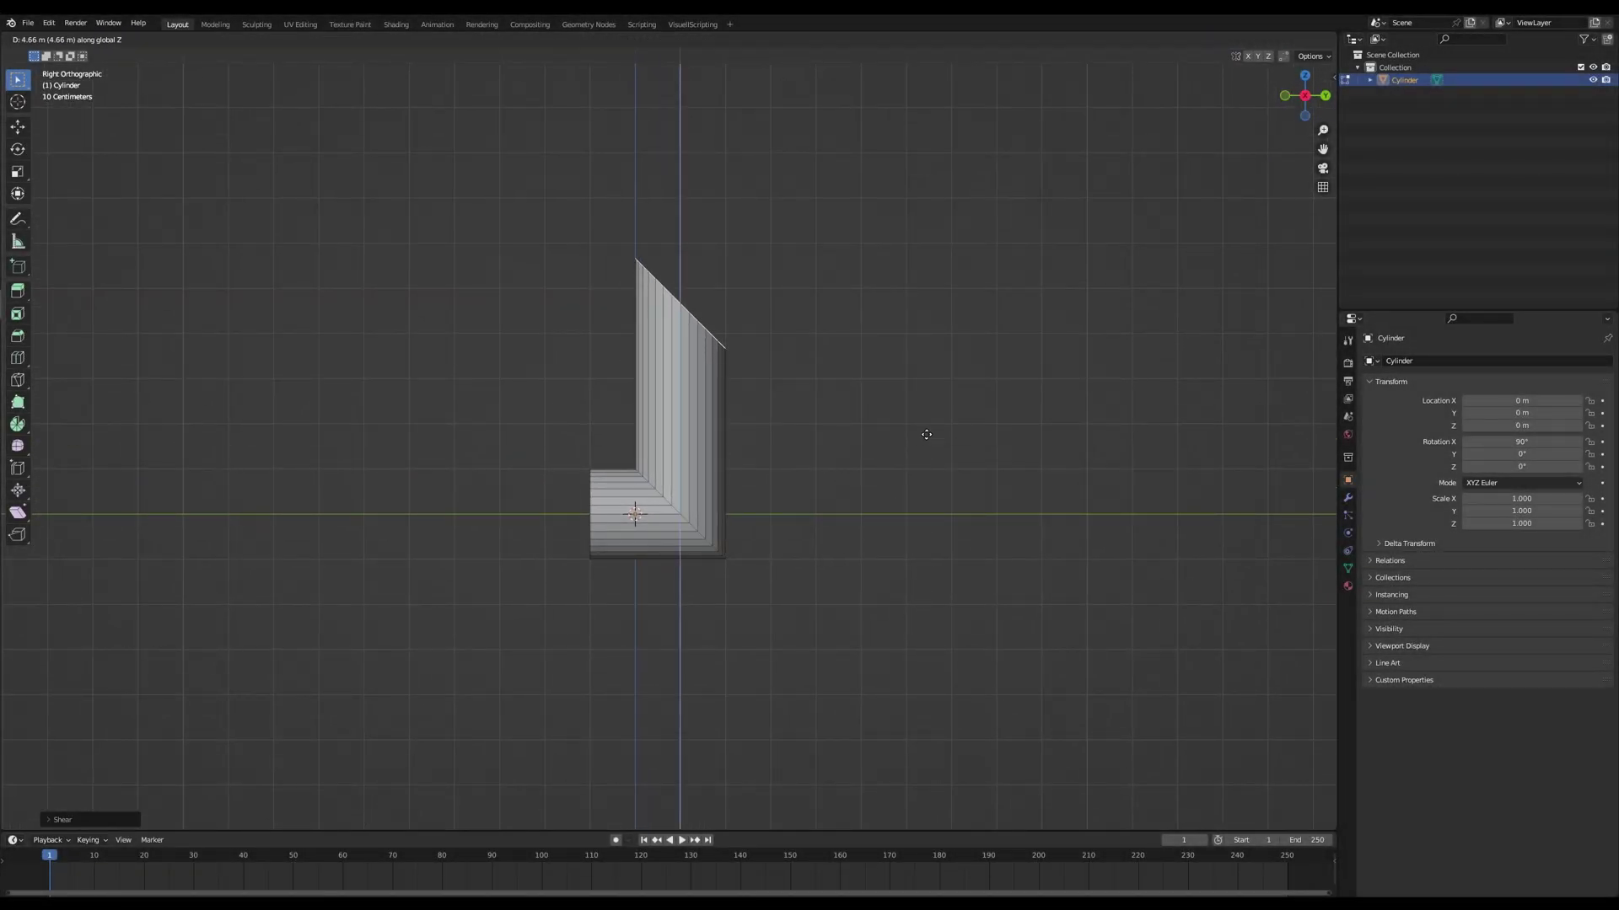
{"action": "key", "text": "y"}
{"action": "left_click", "coordinate": [1094, 599]}
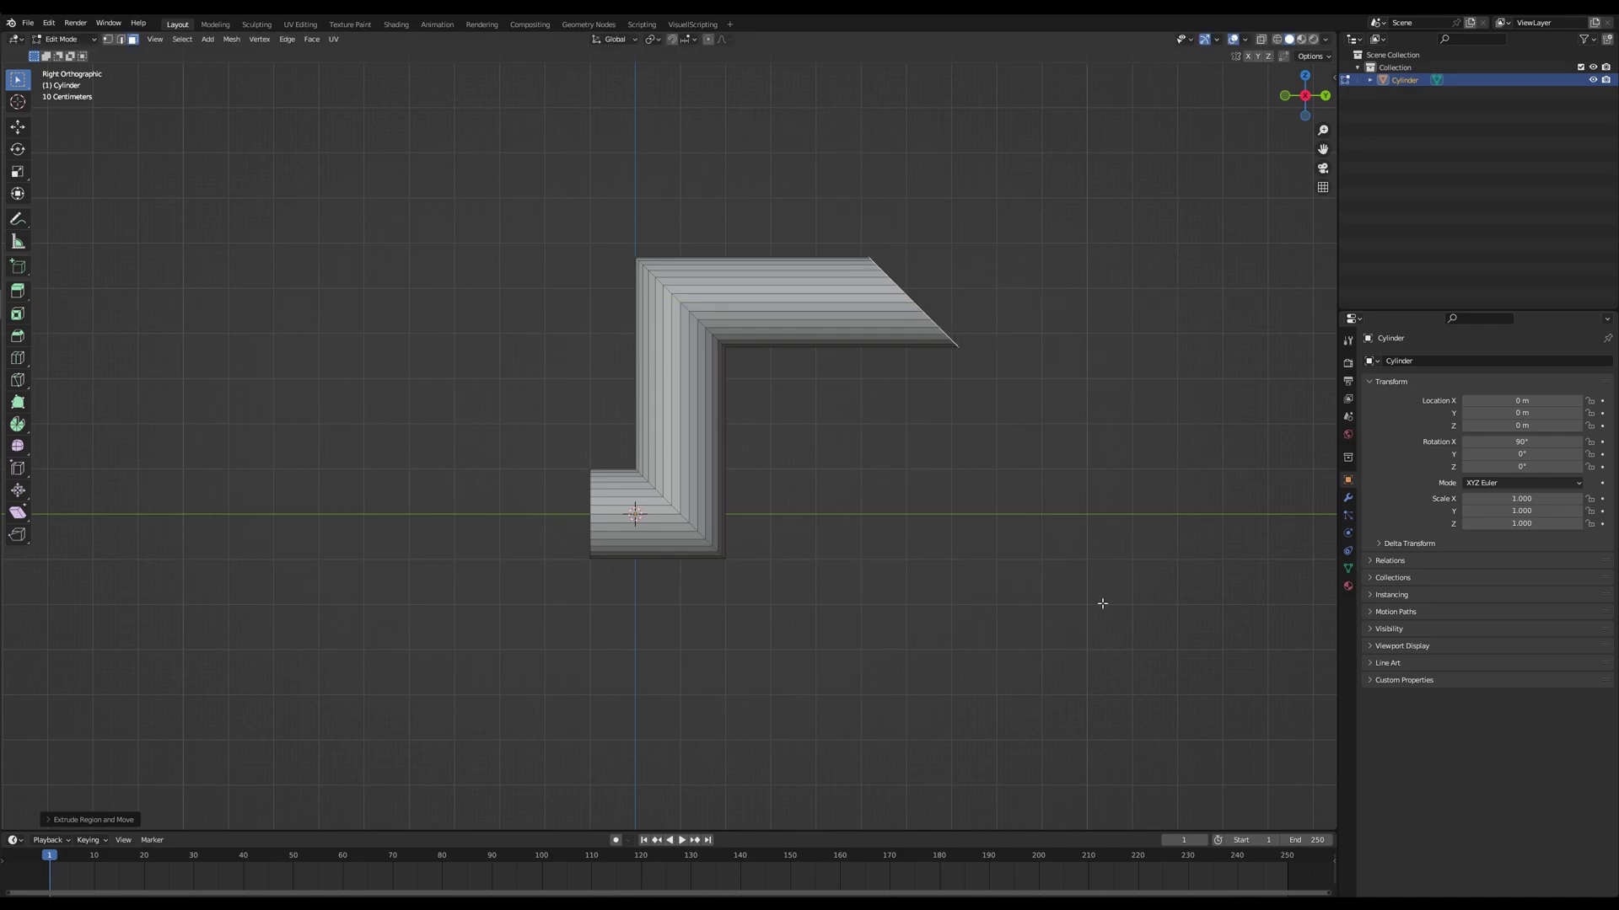
- Shear the upper arm's end face by 1 twice so that it slants the opposite way
{"action": "key", "text": "shift+ctrl+alt+s"}
{"action": "type", "text": "1"}
{"action": "key", "text": "Return"}
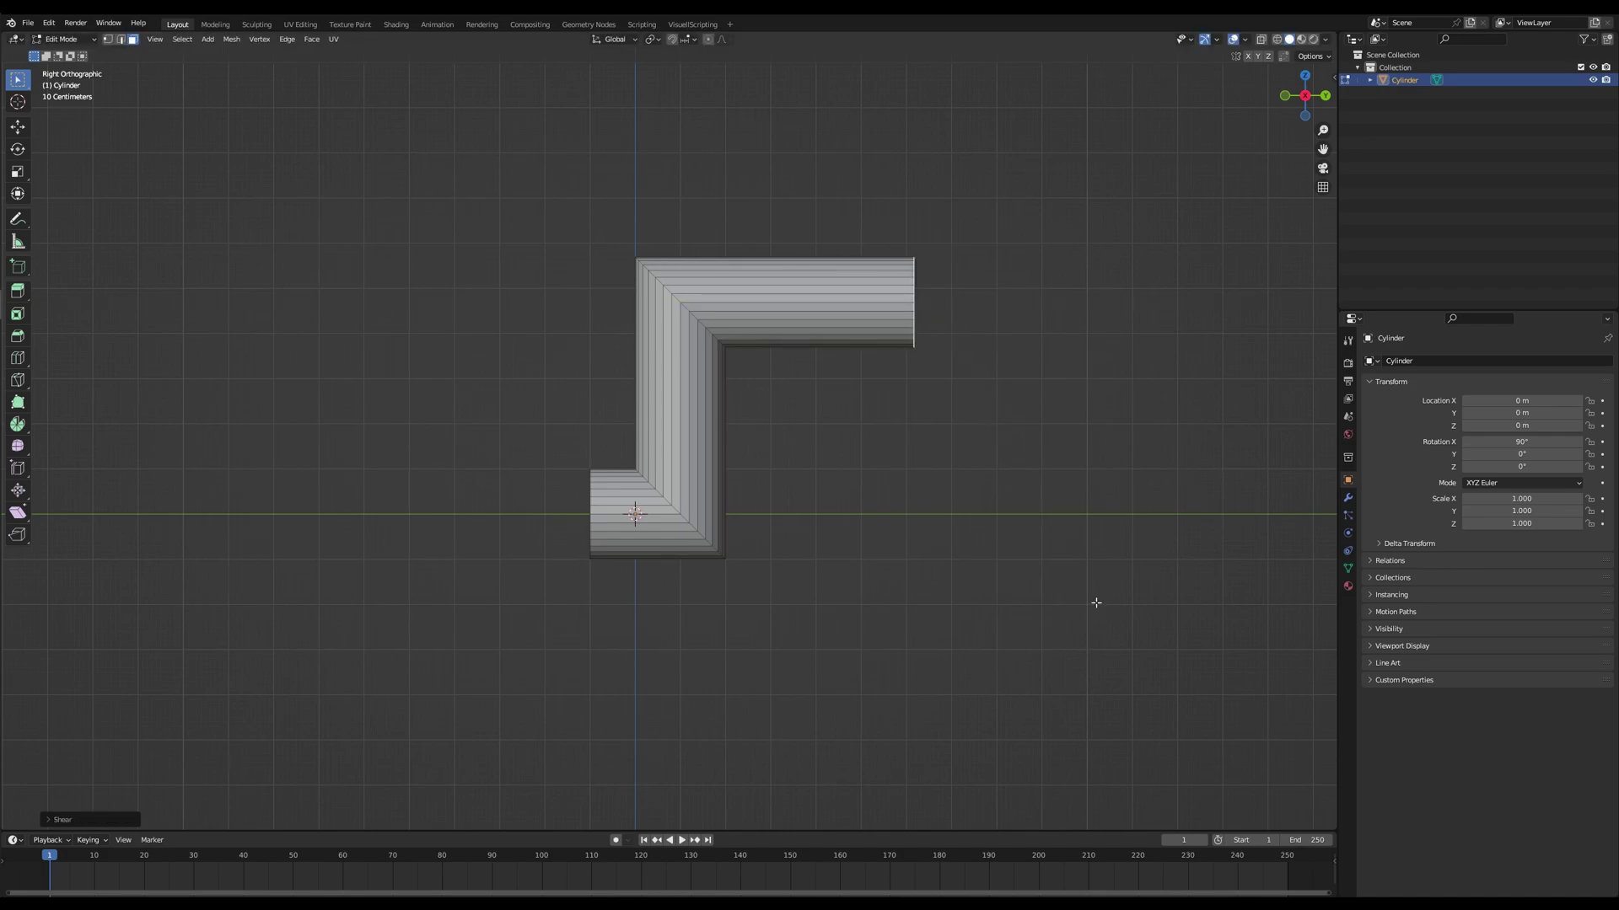
{"action": "key", "text": "shift+ctrl+alt+s"}
{"action": "type", "text": "1"}
{"action": "key", "text": "Return"}
- Extrude the slanted end face down along Z and out along Y, and flatten the final end by scaling Y to 0
{"action": "key", "text": "e"}
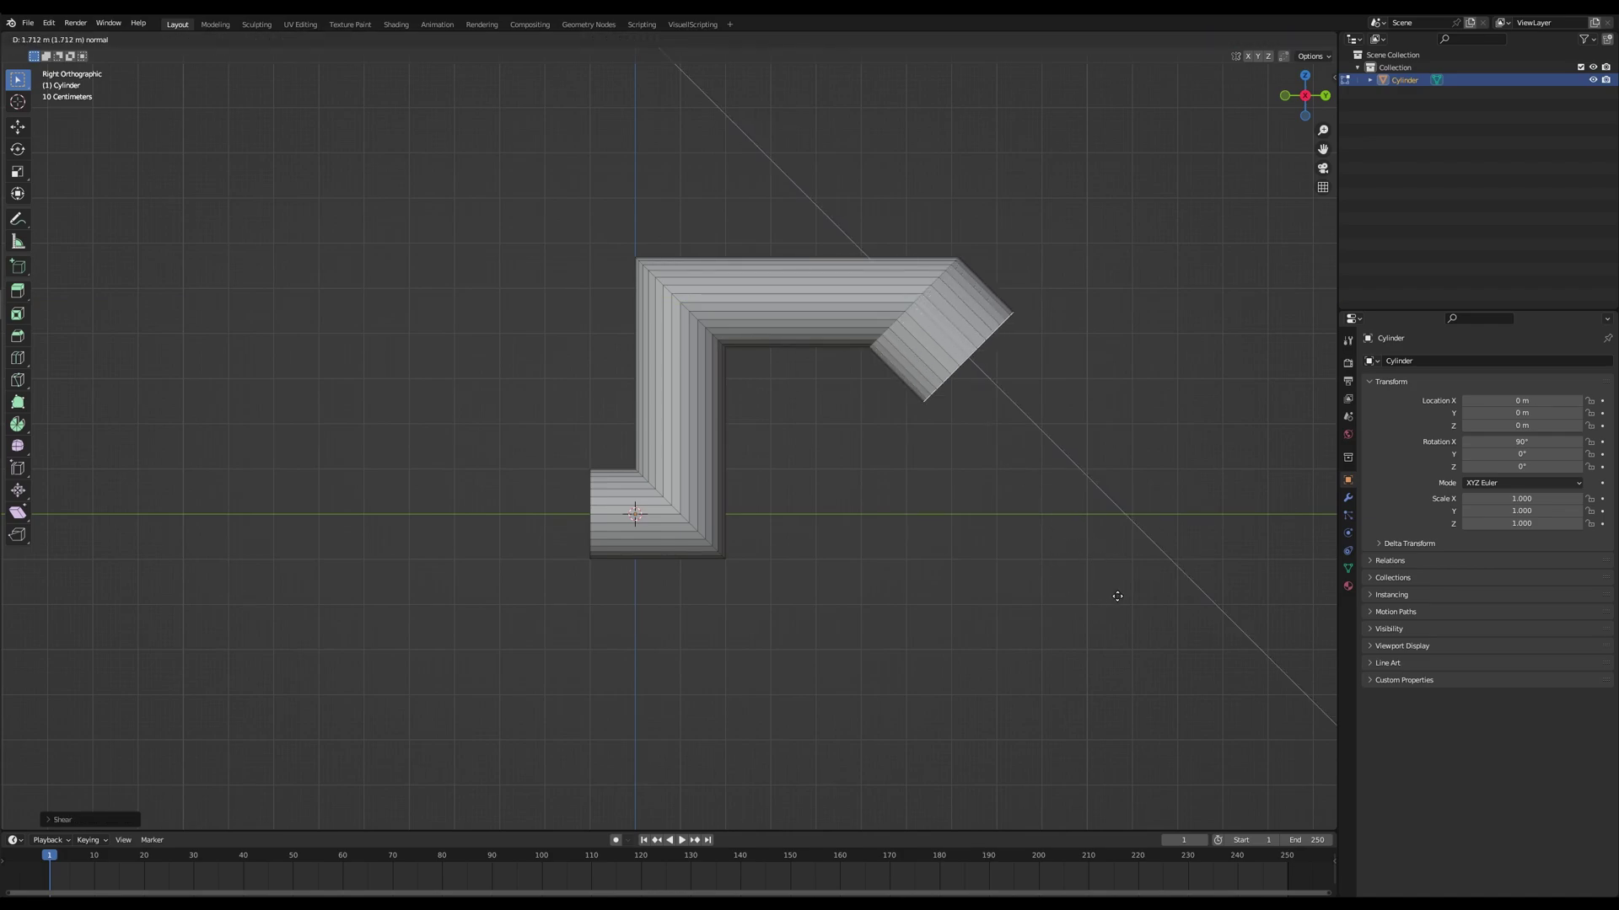
{"action": "key", "text": "z"}
{"action": "left_click", "coordinate": [990, 677]}
{"action": "key", "text": "e"}
{"action": "key", "text": "y"}
{"action": "left_click", "coordinate": [1170, 685]}
{"action": "type", "text": "sy0"}
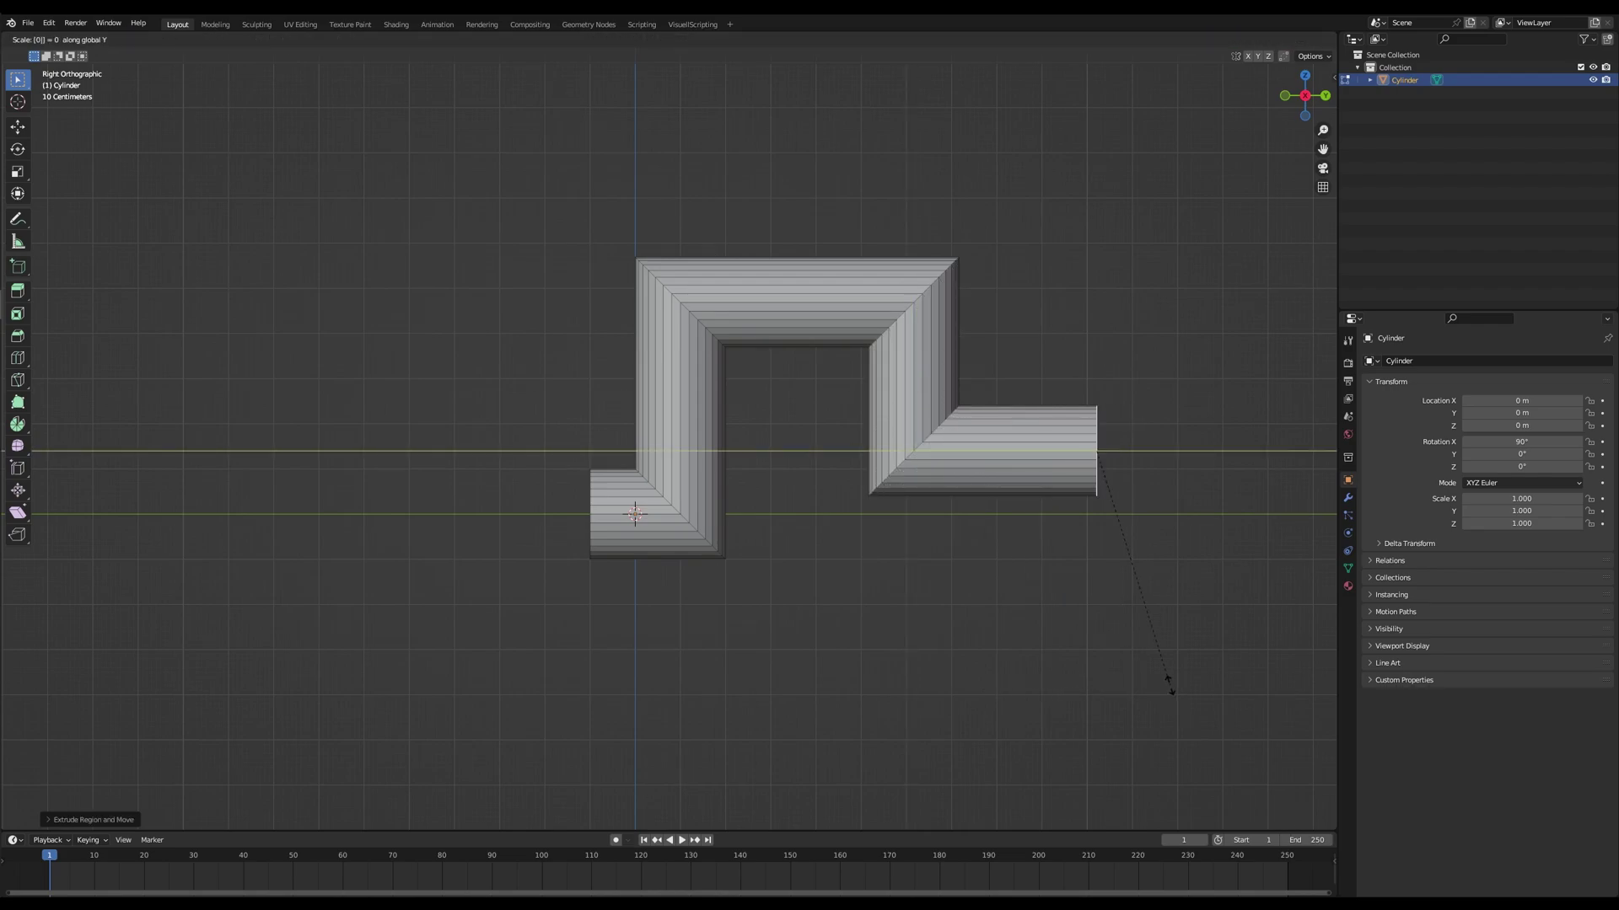
{"action": "key", "text": "Return"}
- Return the bent pipe to Object Mode and create a new Geometry Nodes tree for it
{"action": "scroll", "coordinate": [1095, 645], "scroll_direction": "down", "scroll_amount": 4}
{"action": "middle_click_drag", "start_coordinate": [1007, 586], "coordinate": [581, 98]}
{"action": "key", "text": "Tab"}
{"action": "left_click", "coordinate": [589, 24]}
{"action": "left_click", "coordinate": [642, 494]}
{"action": "middle_click_drag", "start_coordinate": [1093, 212], "coordinate": [997, 287], "text": "shift"}
{"action": "scroll", "coordinate": [670, 700], "scroll_direction": "up", "scroll_amount": 3}
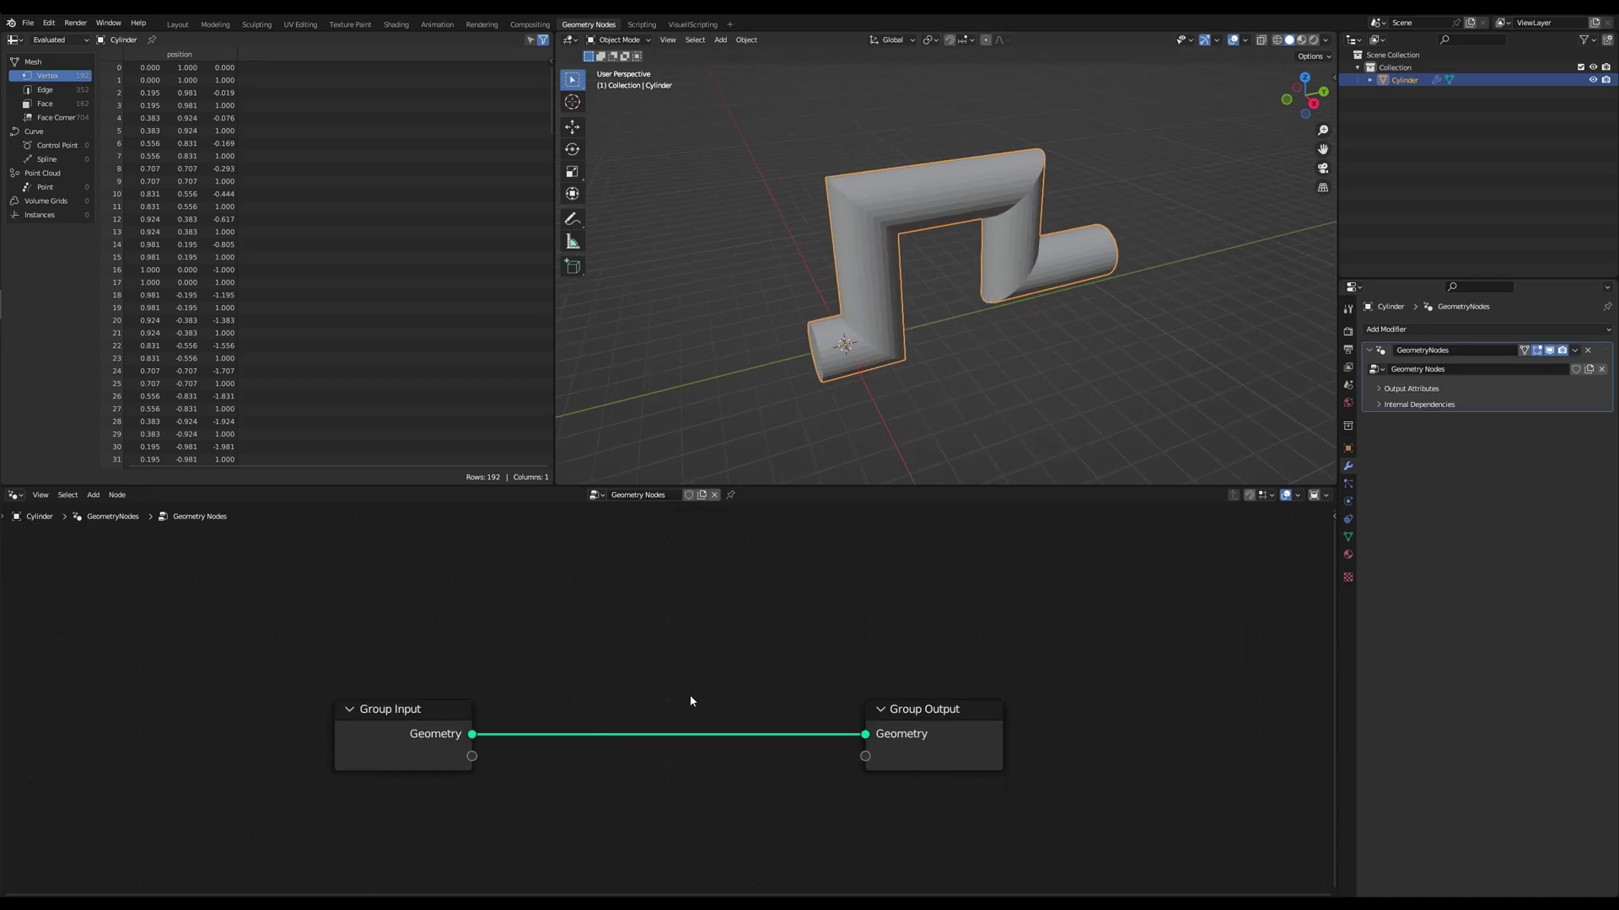
- Search the available geometry nodes for "shea"
{"action": "key", "text": "shift+a"}
{"action": "left_click", "coordinate": [665, 593]}
{"action": "type", "text": "shea"}
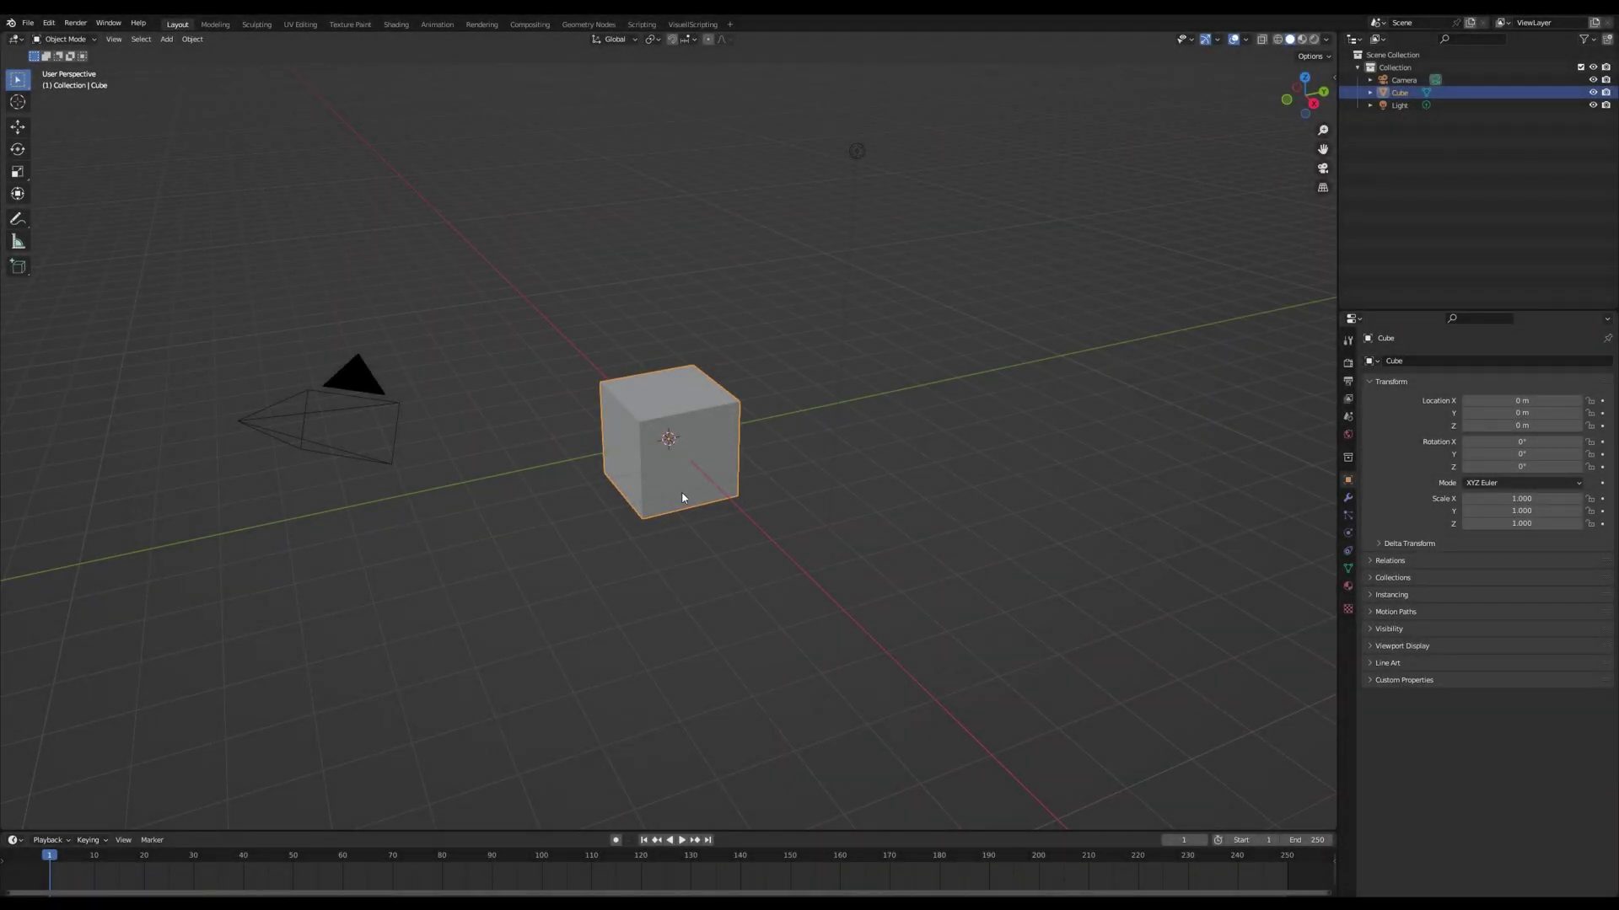
- Create a new Geometry Nodes tree on the default cube
{"action": "mouse_move", "coordinate": [683, 499]}
{"action": "middle_mouse_down"}
{"action": "mouse_move", "coordinate": [698, 499]}
{"action": "mouse_move", "coordinate": [672, 491]}
{"action": "middle_mouse_up"}
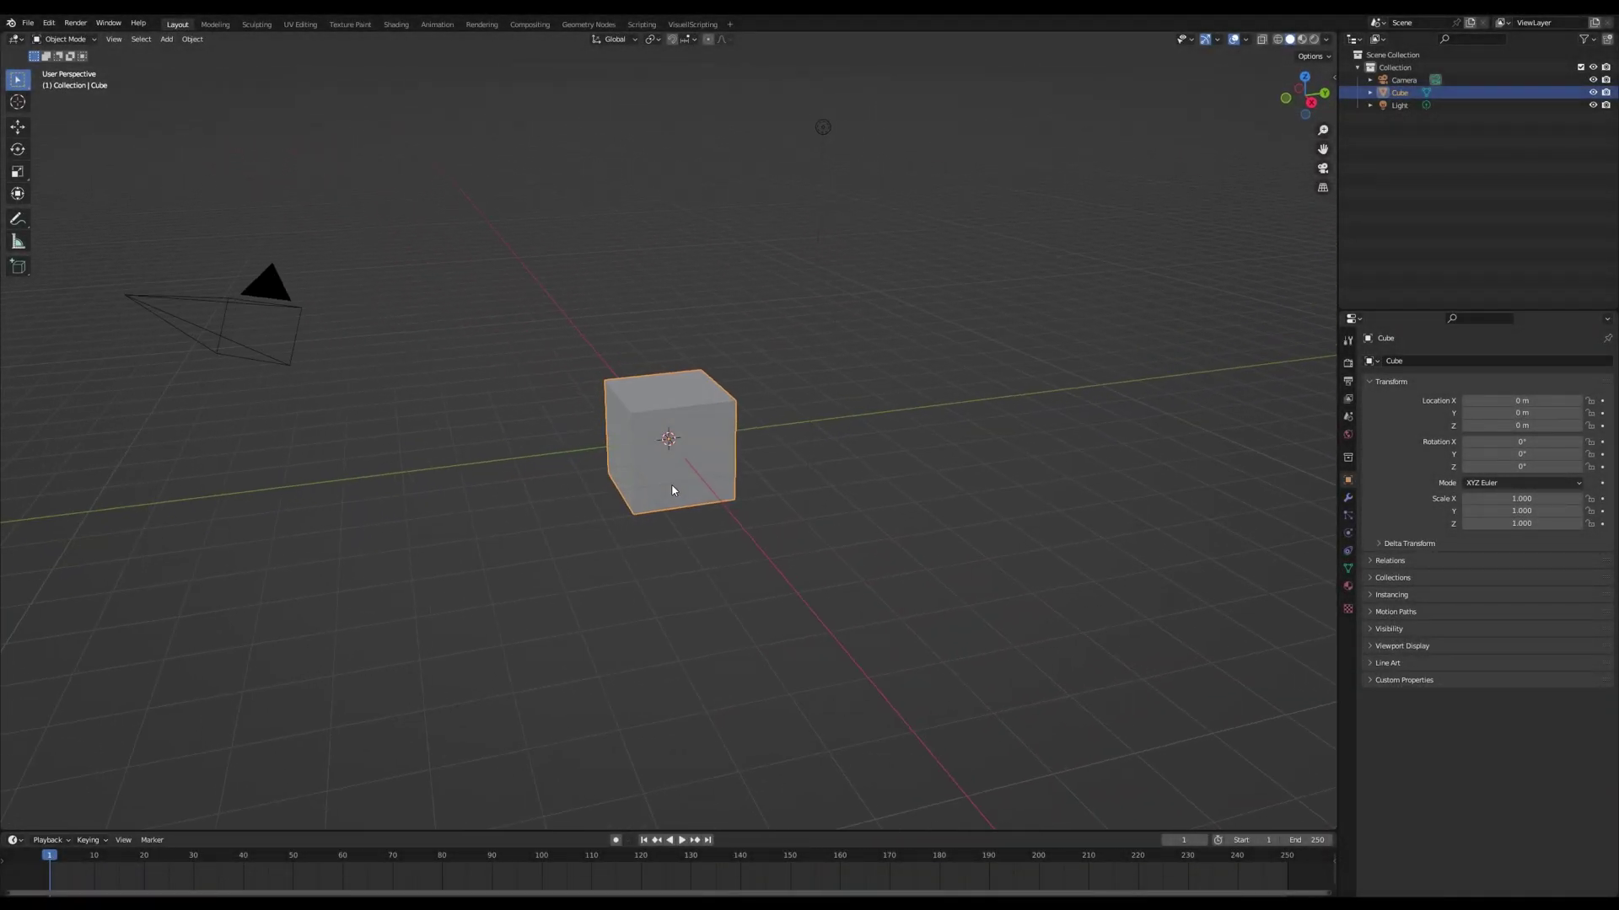
{"action": "left_click", "coordinate": [587, 25]}
{"action": "left_click", "coordinate": [669, 495]}
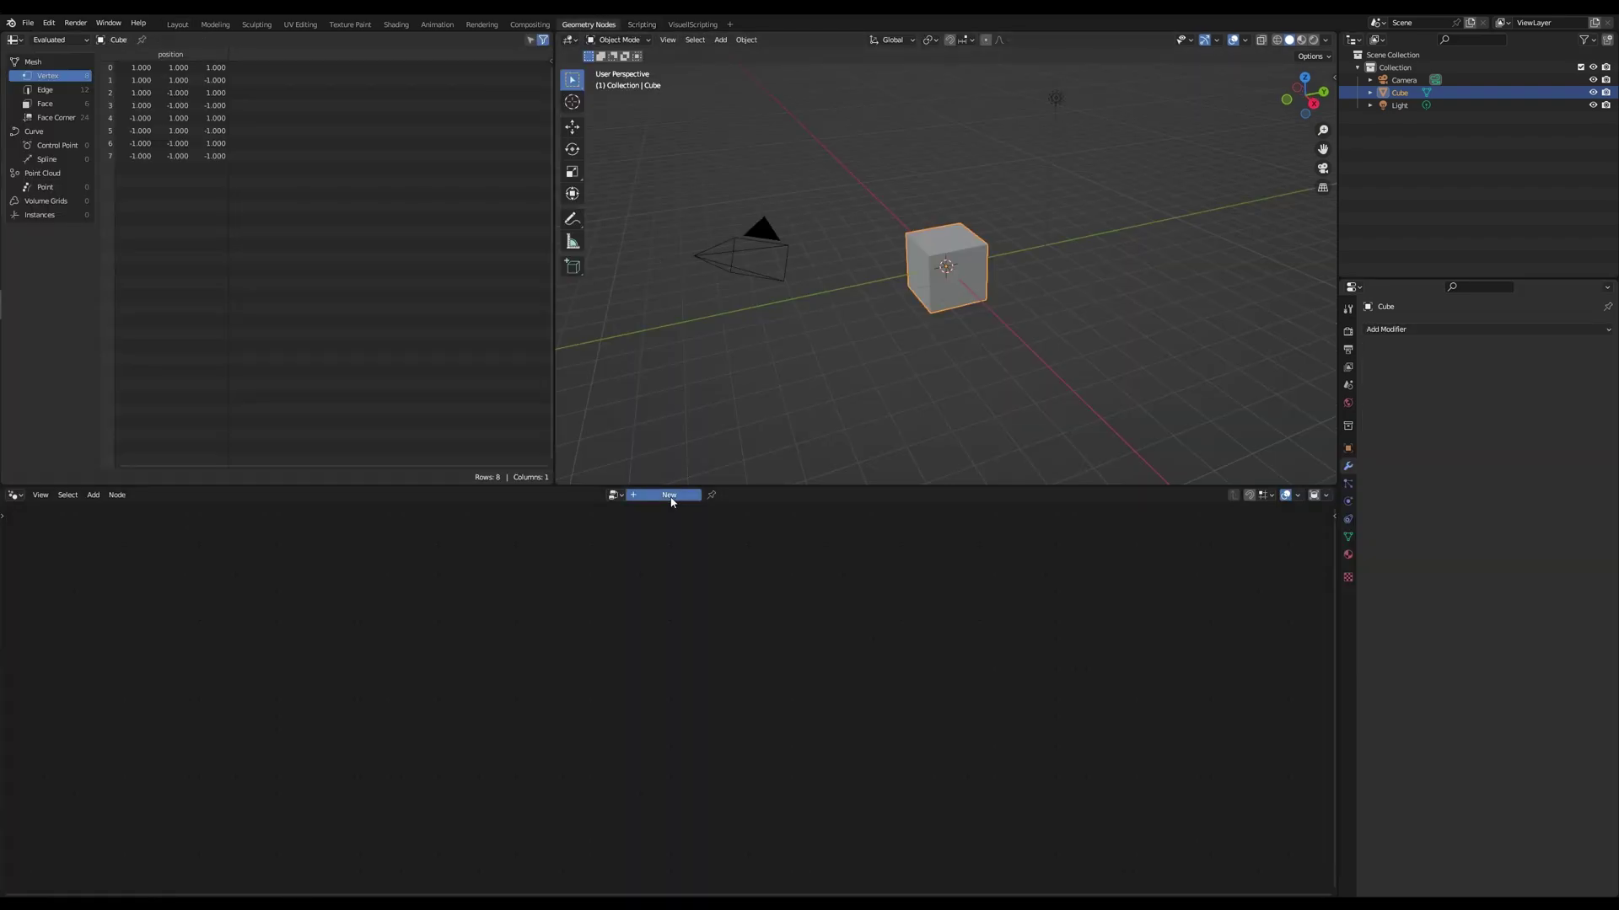
- Delete the light and the camera, and reselect the cube
{"action": "left_click", "coordinate": [1054, 95]}
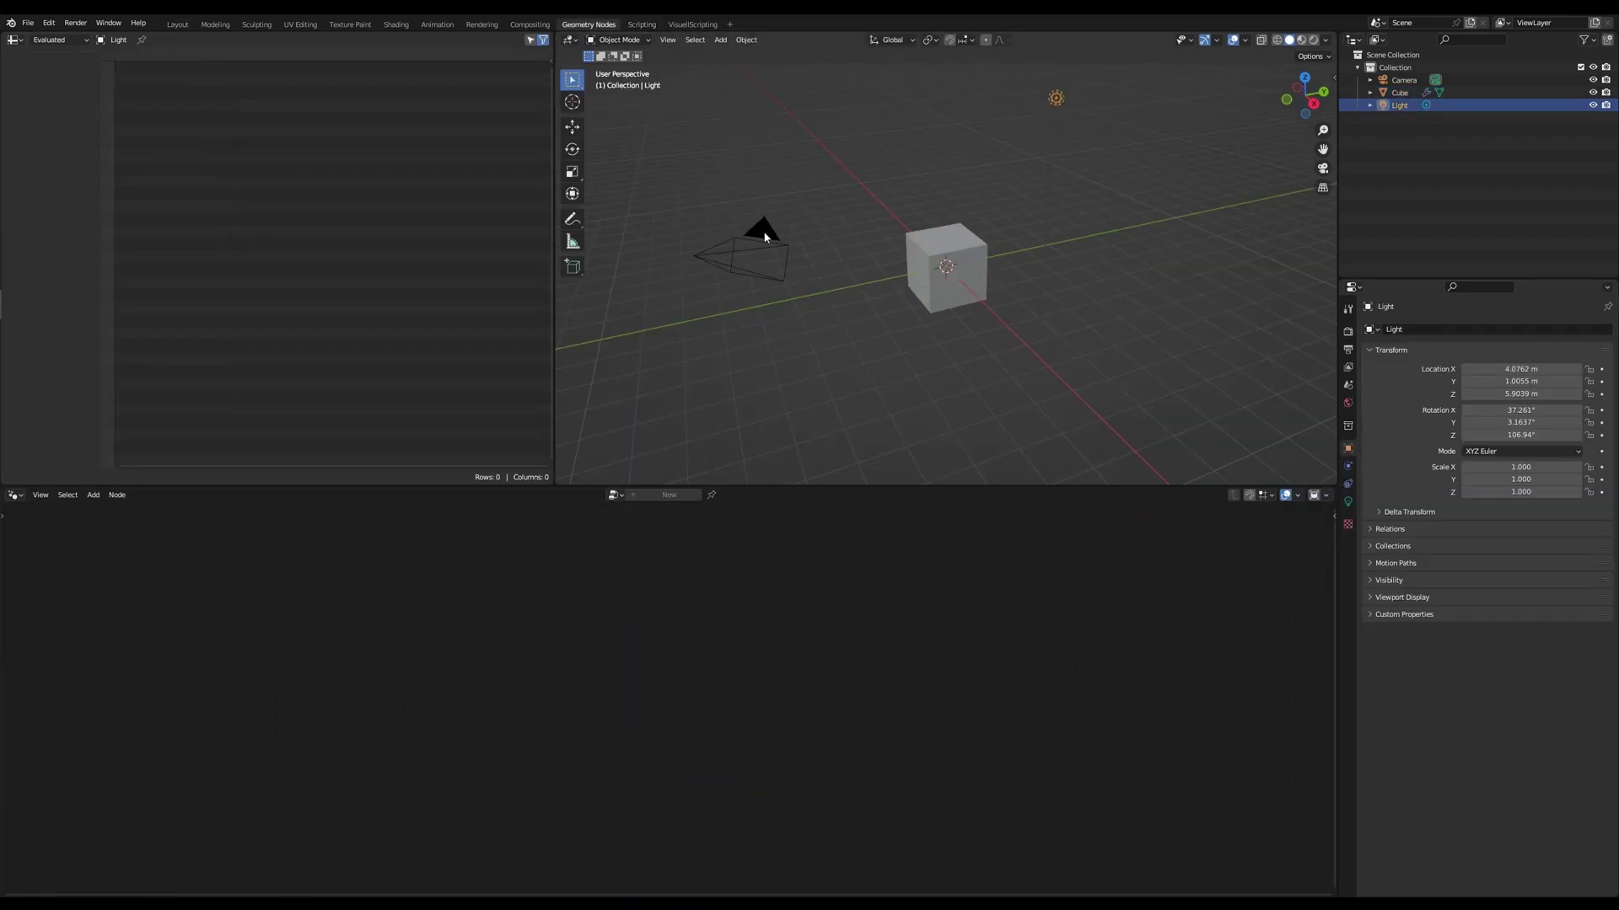
{"action": "left_click", "coordinate": [766, 237], "text": "shift"}
{"action": "key", "text": "Delete"}
{"action": "left_click", "coordinate": [945, 280]}
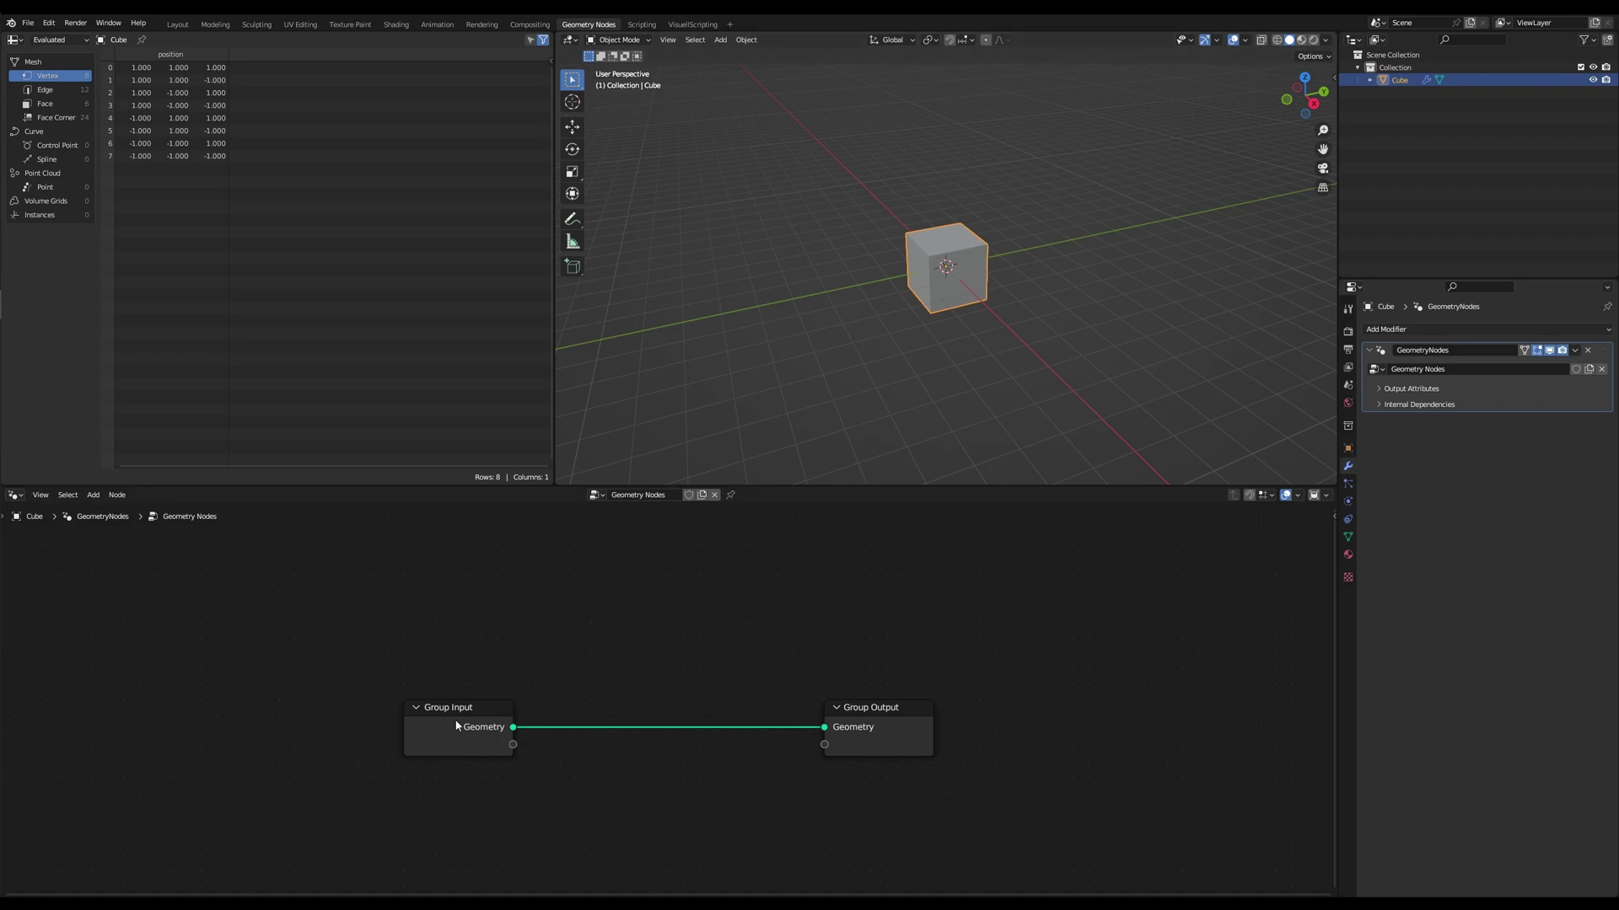
- Move the Group Input and Group Output nodes farther apart to make room between them
{"action": "left_click_drag", "start_coordinate": [450, 711], "coordinate": [297, 699]}
{"action": "left_click_drag", "start_coordinate": [877, 708], "coordinate": [964, 694]}
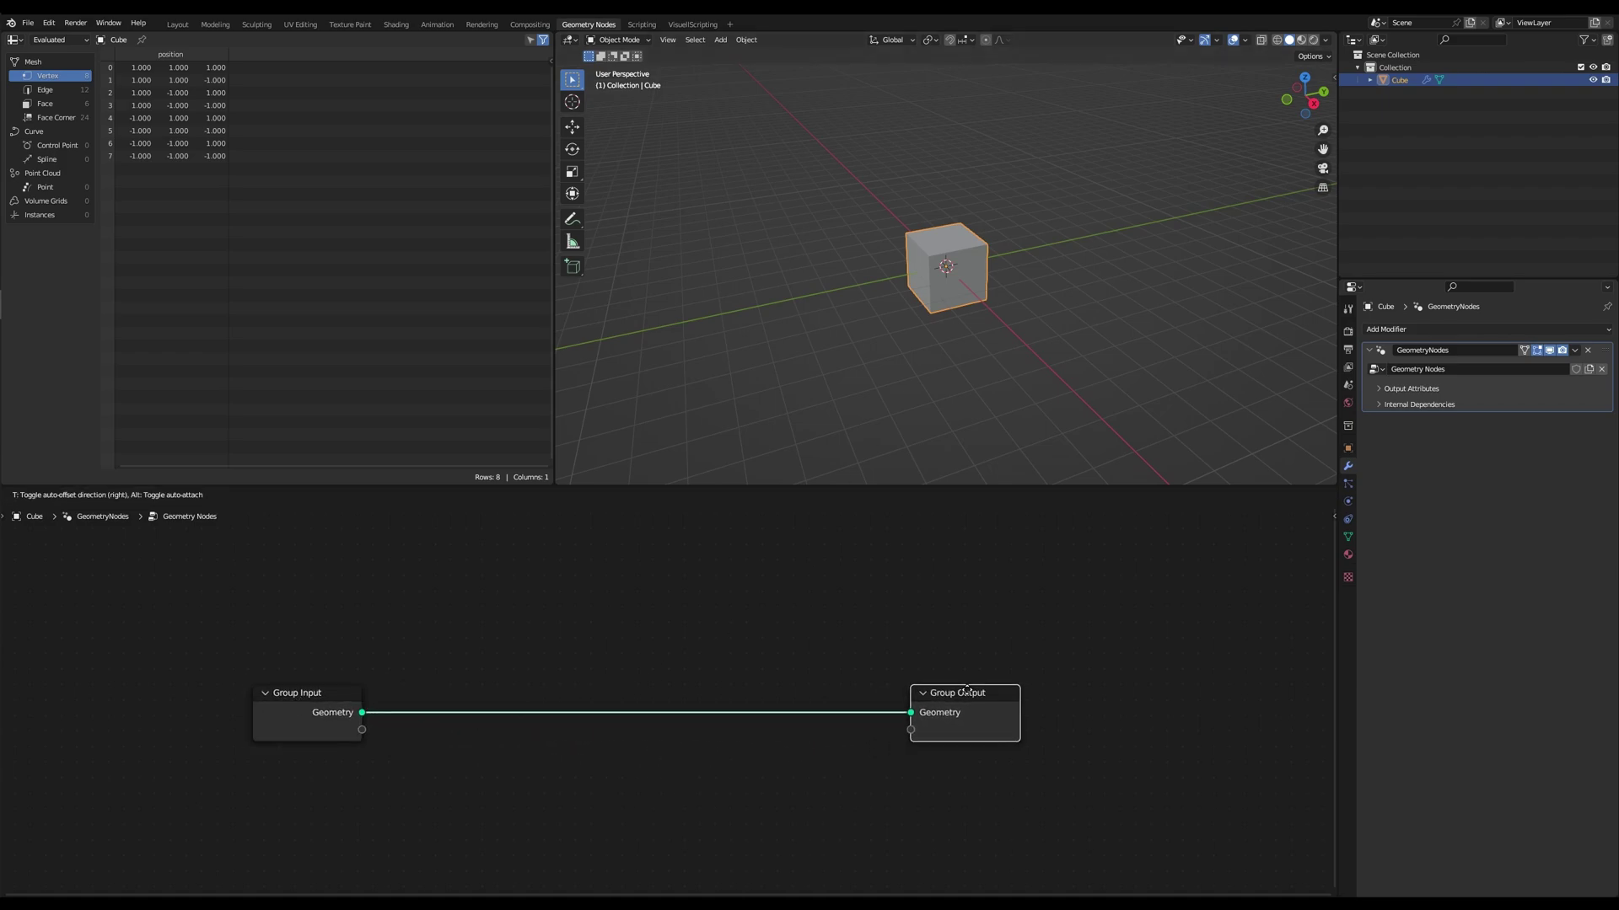
{"action": "left_click", "coordinate": [336, 716]}
{"action": "left_click_drag", "start_coordinate": [361, 713], "coordinate": [501, 629]}
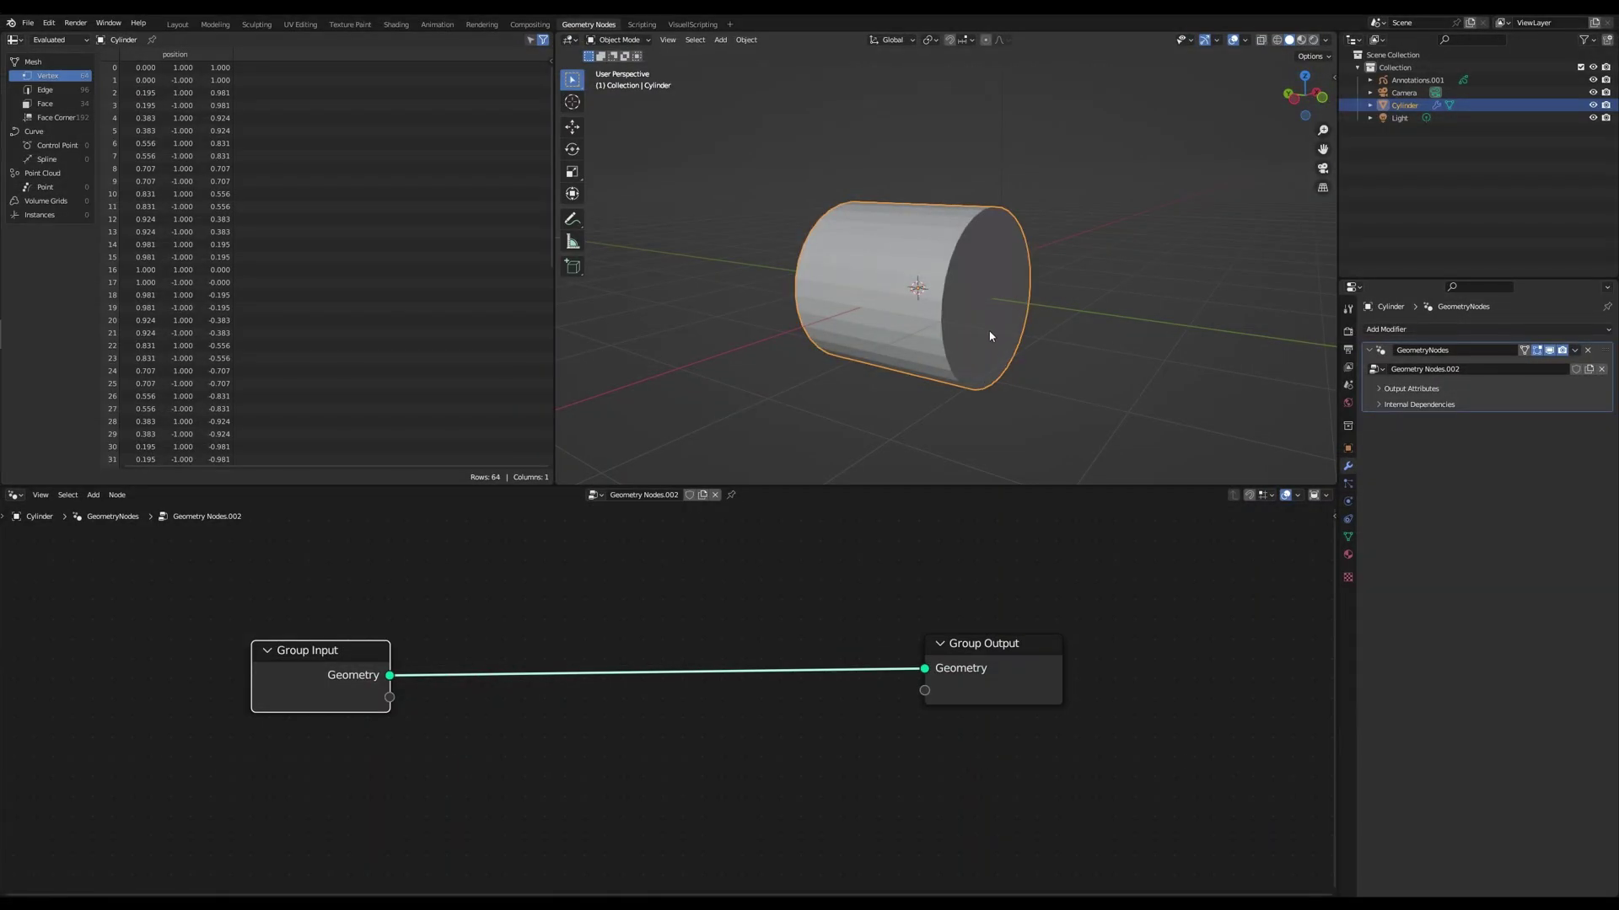
{"action": "middle_click_drag", "start_coordinate": [1016, 355], "coordinate": [996, 322]}
{"action": "scroll", "coordinate": [1064, 313], "scroll_direction": "up", "scroll_amount": 2}
{"action": "scroll", "coordinate": [982, 310], "scroll_direction": "down", "scroll_amount": 2}
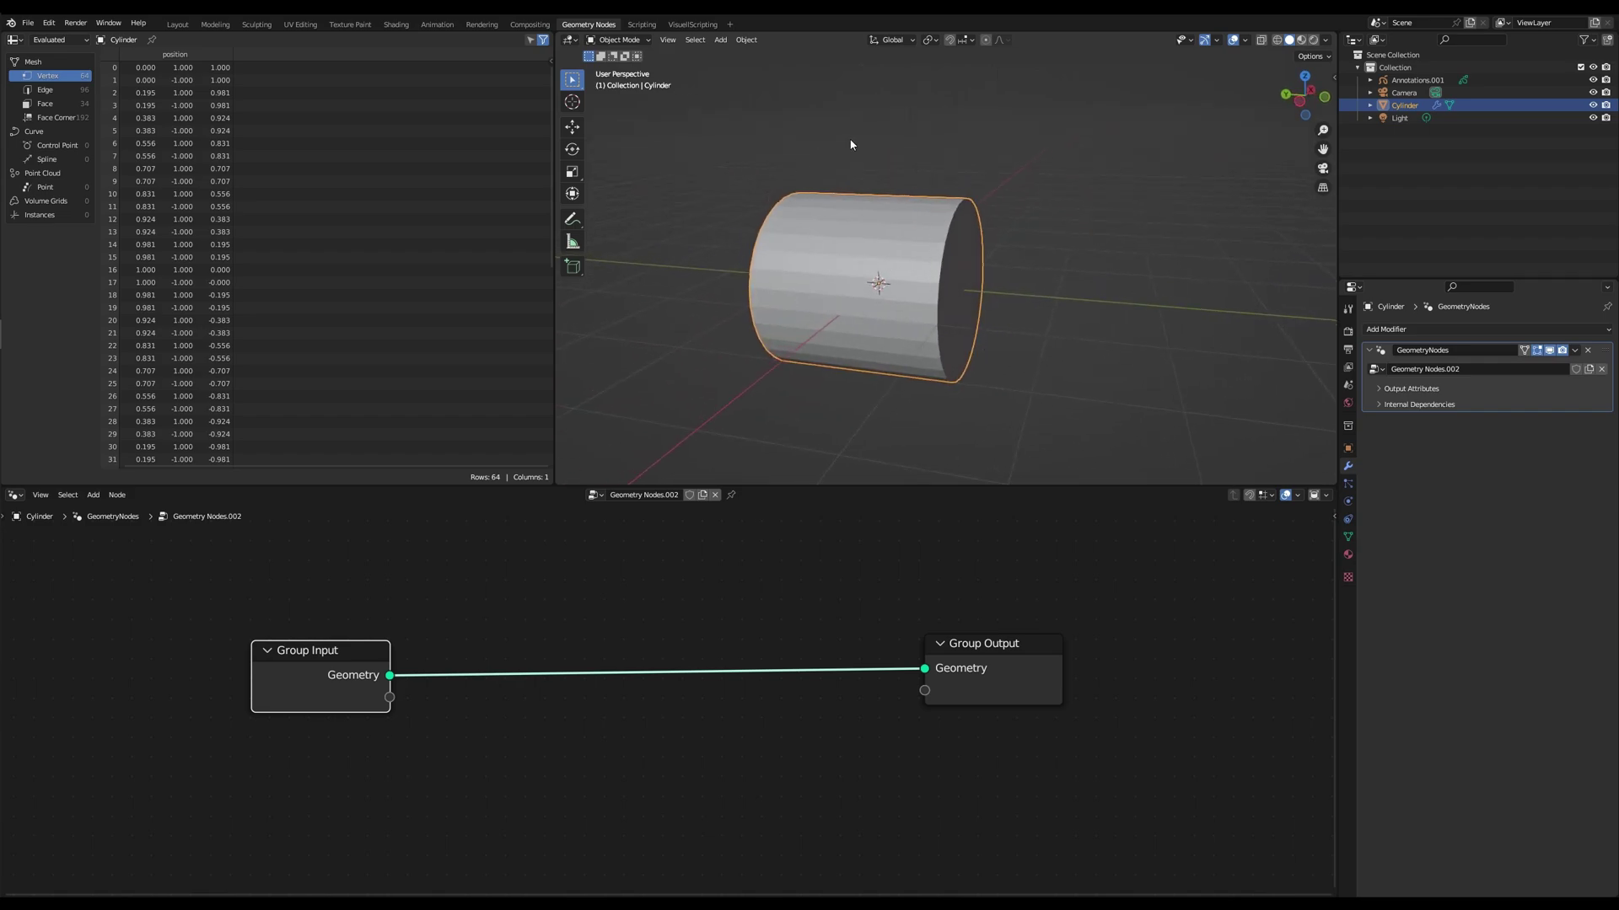
{"action": "left_click_drag", "start_coordinate": [851, 145], "coordinate": [1091, 413]}
- Add an Index node to the cylinder's node tree, to the lower left of Group Input
{"action": "middle_click_drag", "start_coordinate": [670, 692], "coordinate": [785, 647]}
{"action": "scroll", "coordinate": [766, 668], "scroll_direction": "down", "scroll_amount": 3}
{"action": "middle_click_drag", "start_coordinate": [702, 720], "coordinate": [817, 681]}
{"action": "key", "text": "shift+a"}
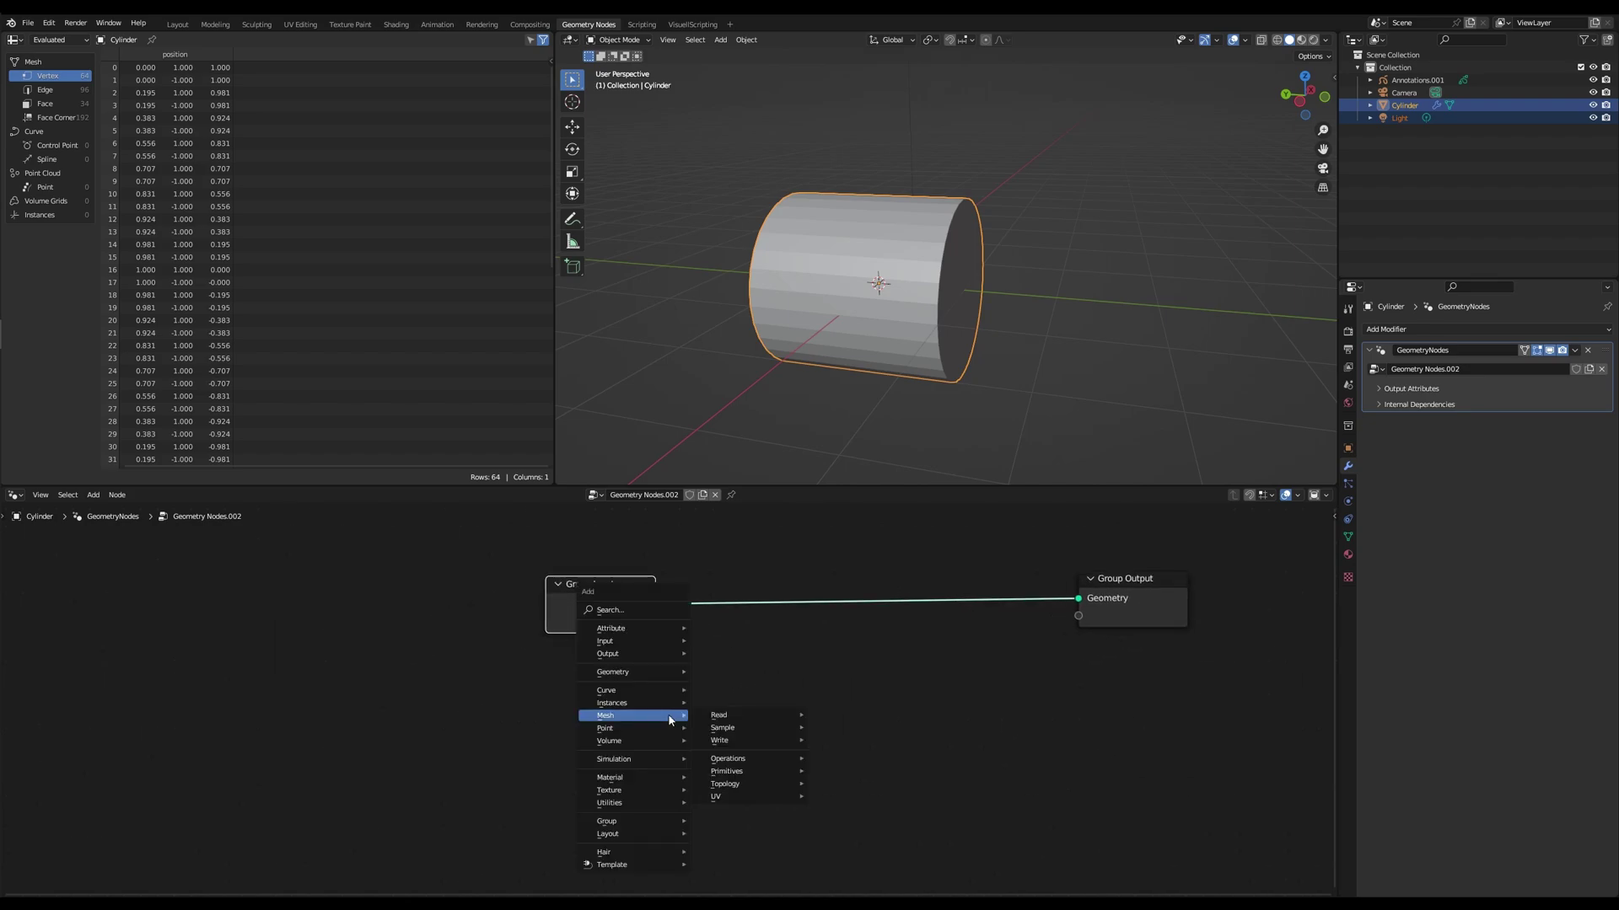
{"action": "type", "text": "index"}
{"action": "key", "text": "Return"}
{"action": "left_click", "coordinate": [264, 713]}
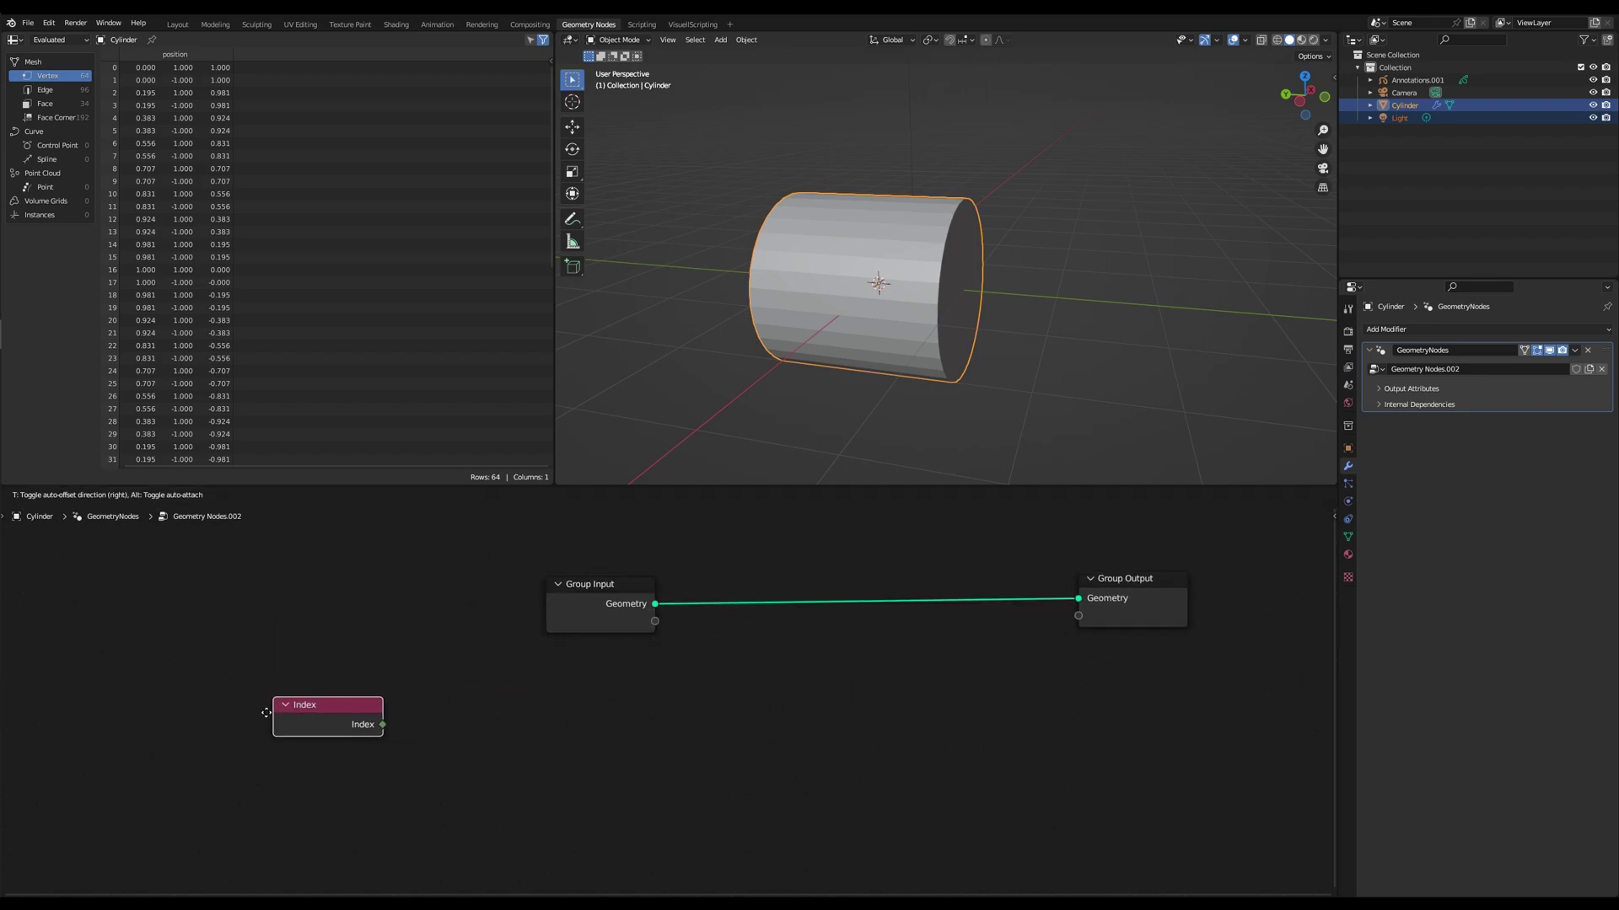
- Add a Math node beside the Index node and set its operation to Modulo
{"action": "key", "text": "shift+a"}
{"action": "type", "text": "math"}
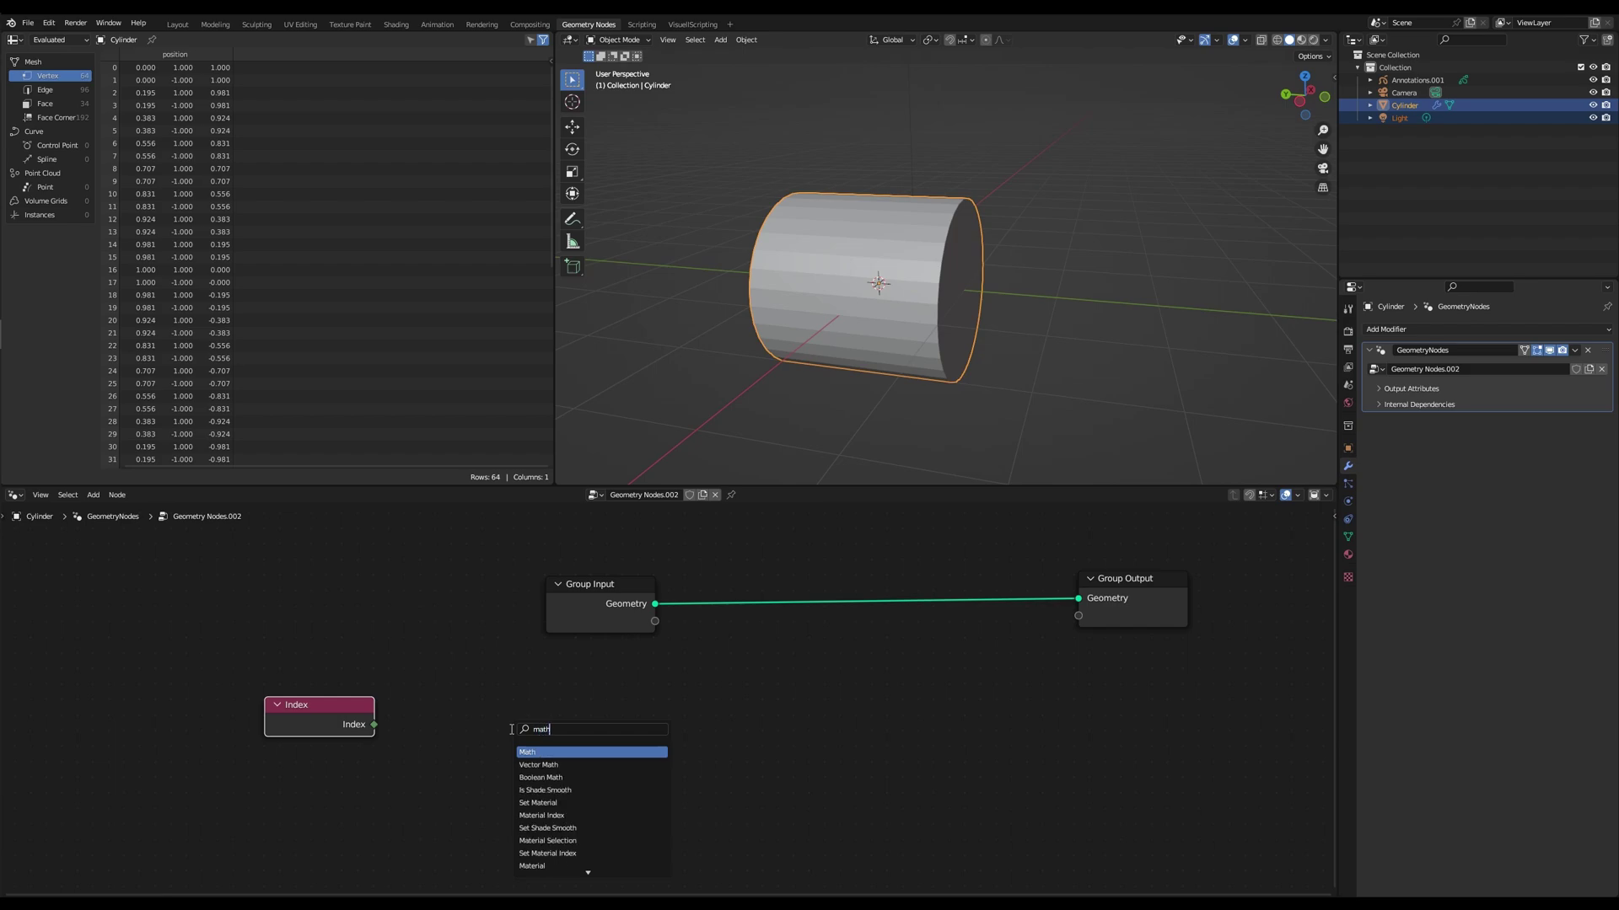
{"action": "key", "text": "Return"}
{"action": "left_click", "coordinate": [472, 750]}
{"action": "left_click", "coordinate": [472, 749]}
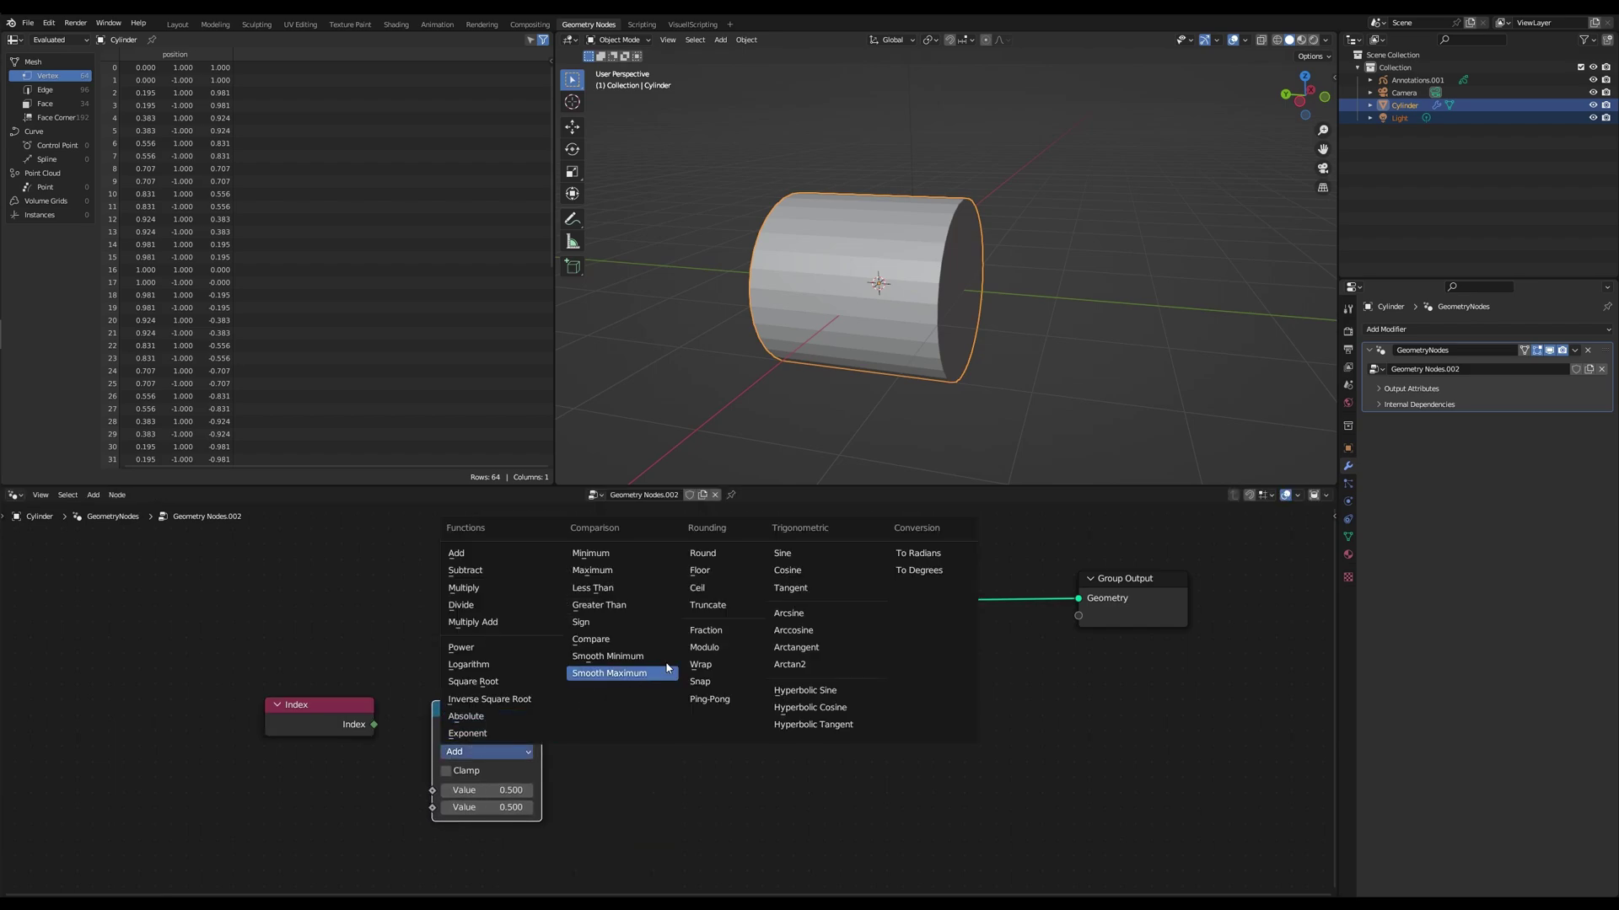
{"action": "left_click", "coordinate": [704, 647]}
- Connect the Index output to the Modulo node's first value and set the second value to 2
{"action": "left_click_drag", "start_coordinate": [373, 724], "coordinate": [432, 790]}
{"action": "left_click", "coordinate": [489, 808]}
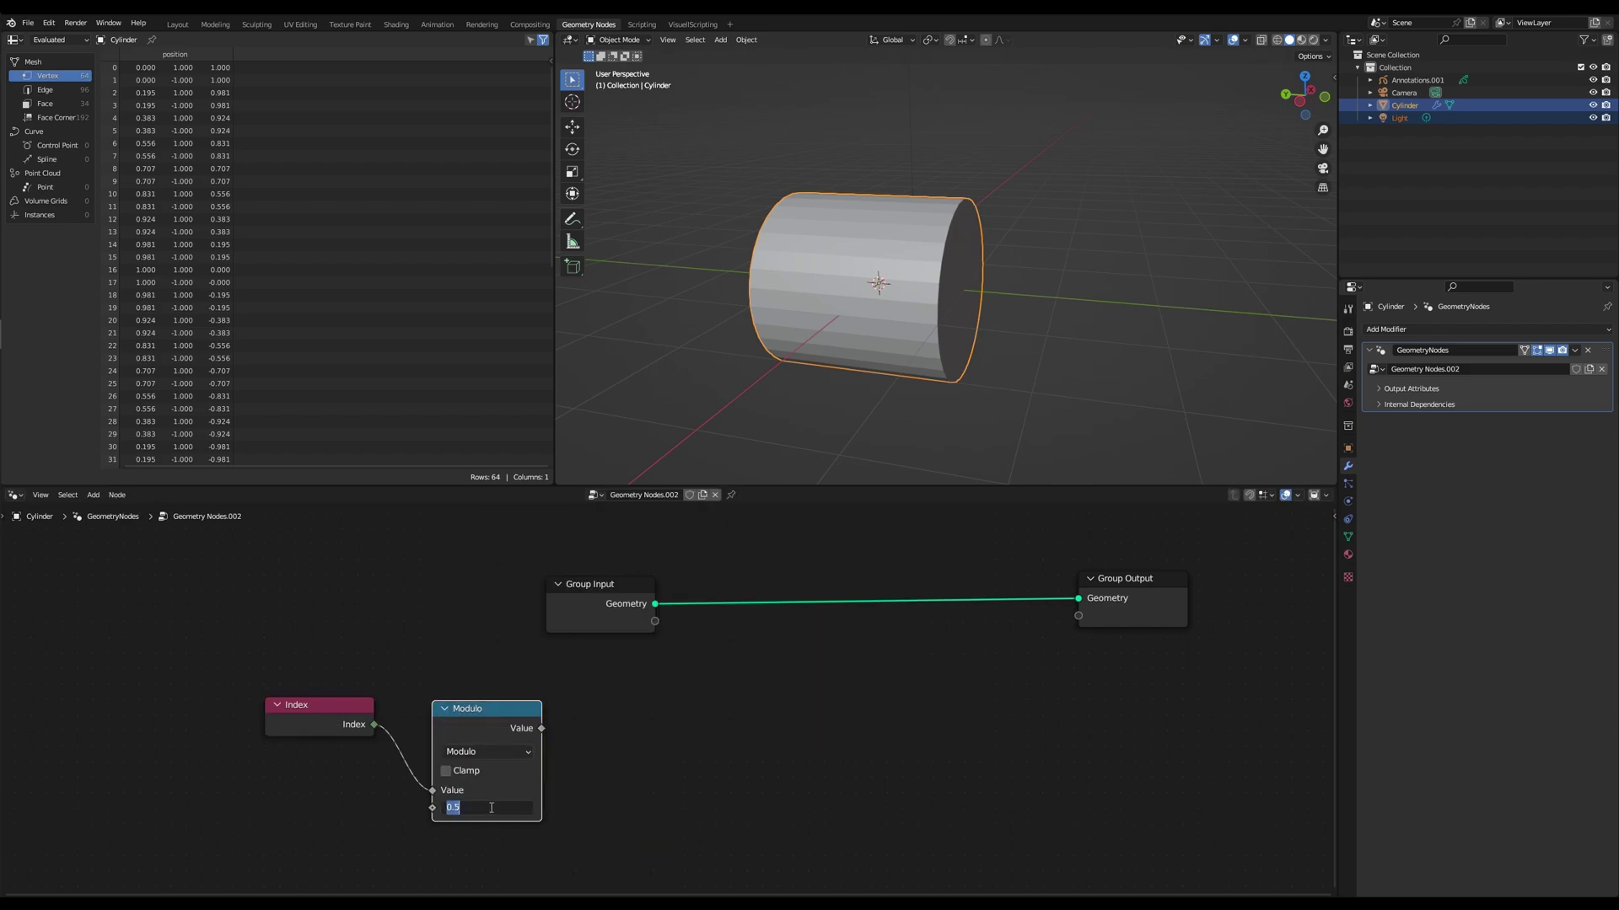
{"action": "type", "text": "2"}
{"action": "key", "text": "Return"}
{"action": "key", "text": "shift+d"}
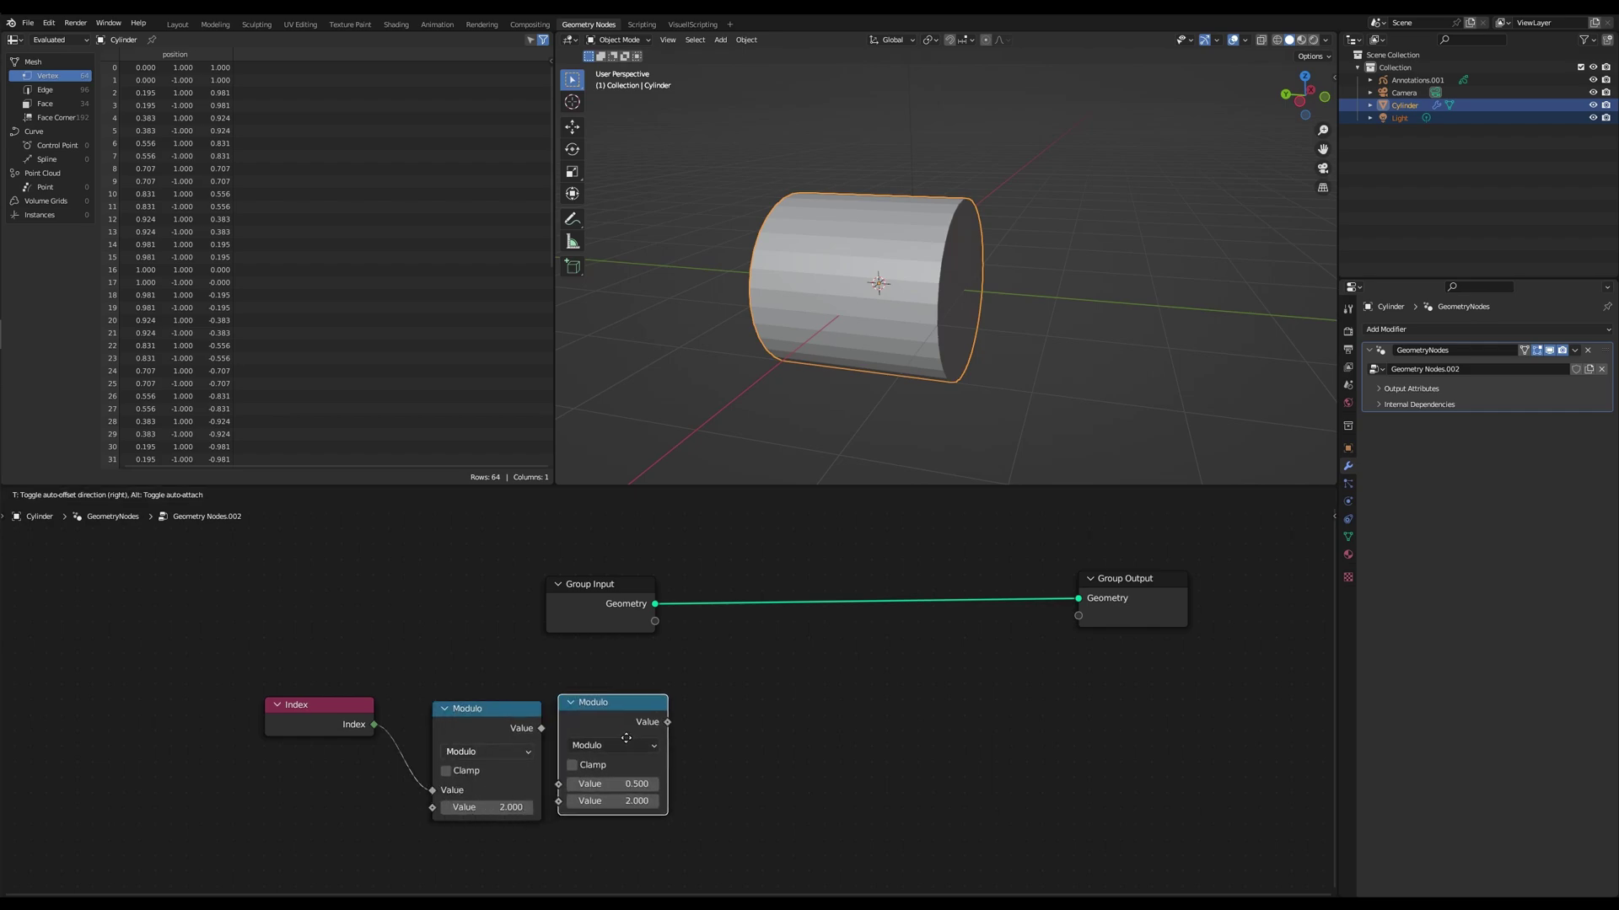
{"action": "left_click", "coordinate": [625, 736]}
{"action": "key", "text": "x"}
- Add a Compare node after Modulo, set it to Integer and Equal, and feed the Modulo value into A
{"action": "key", "text": "shift+a"}
{"action": "type", "text": "com"}
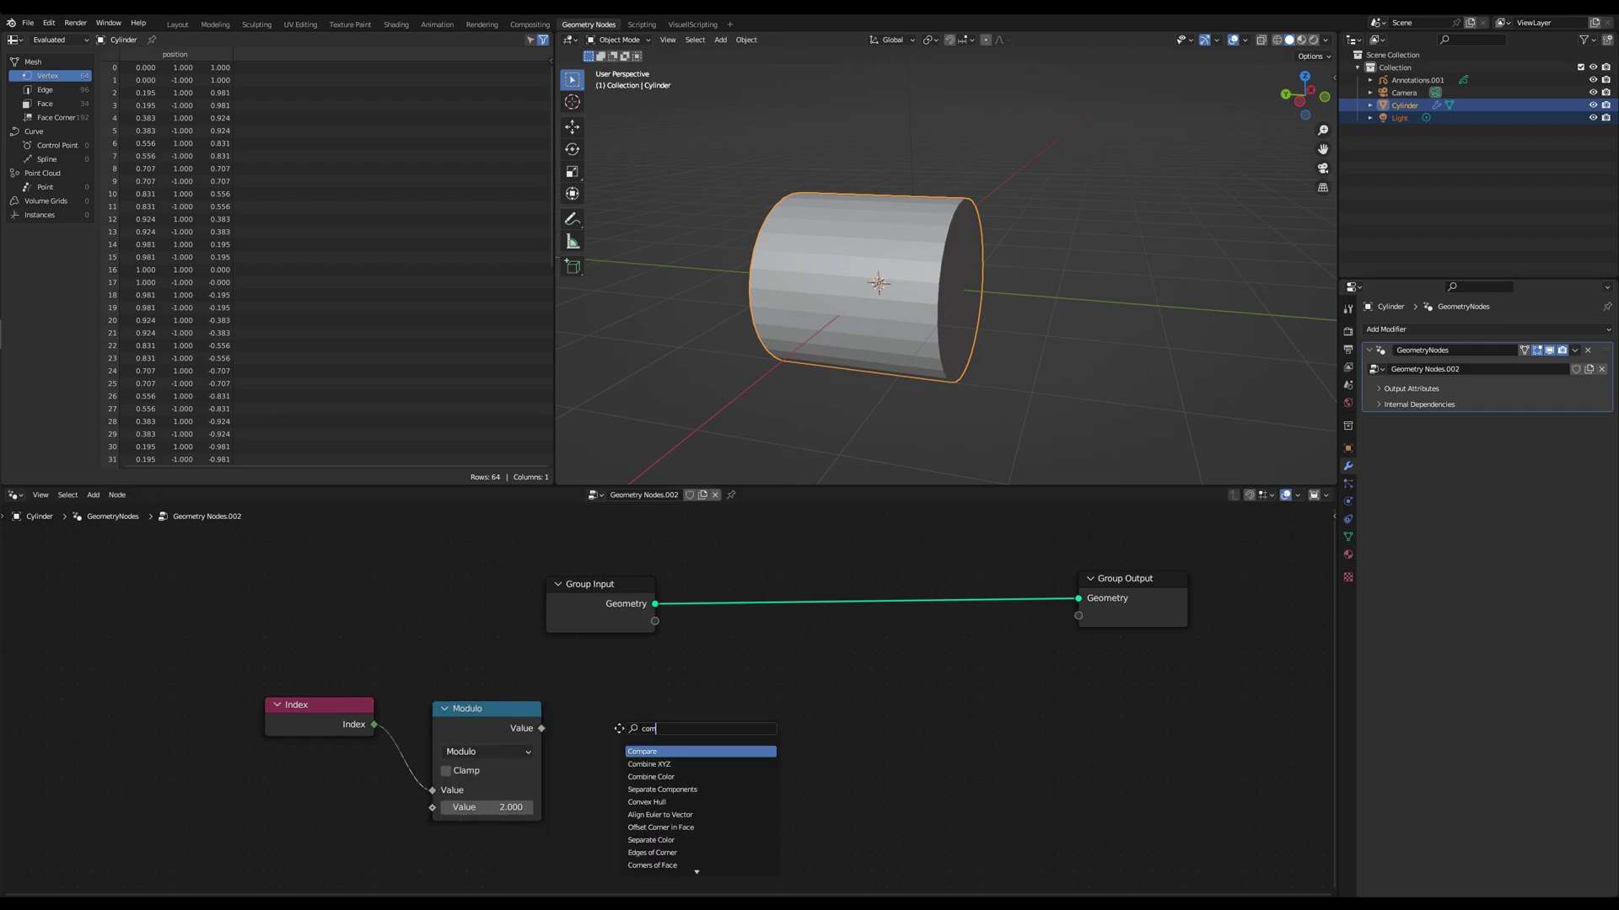
{"action": "key", "text": "Return"}
{"action": "left_click", "coordinate": [607, 772]}
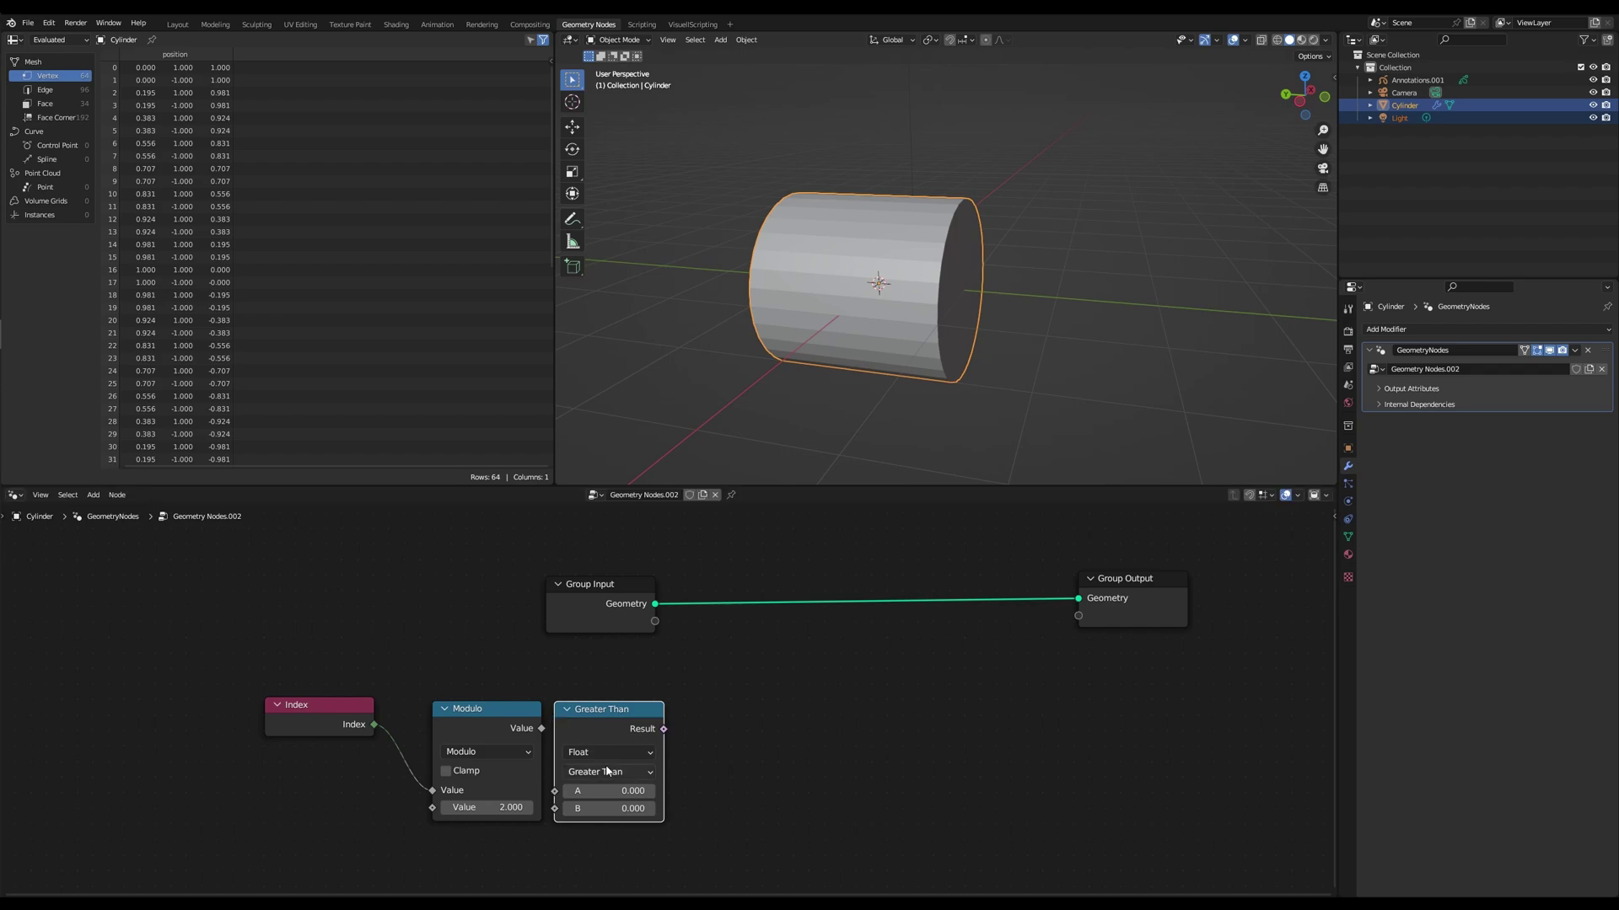
{"action": "left_click", "coordinate": [607, 771]}
{"action": "left_click", "coordinate": [615, 686]}
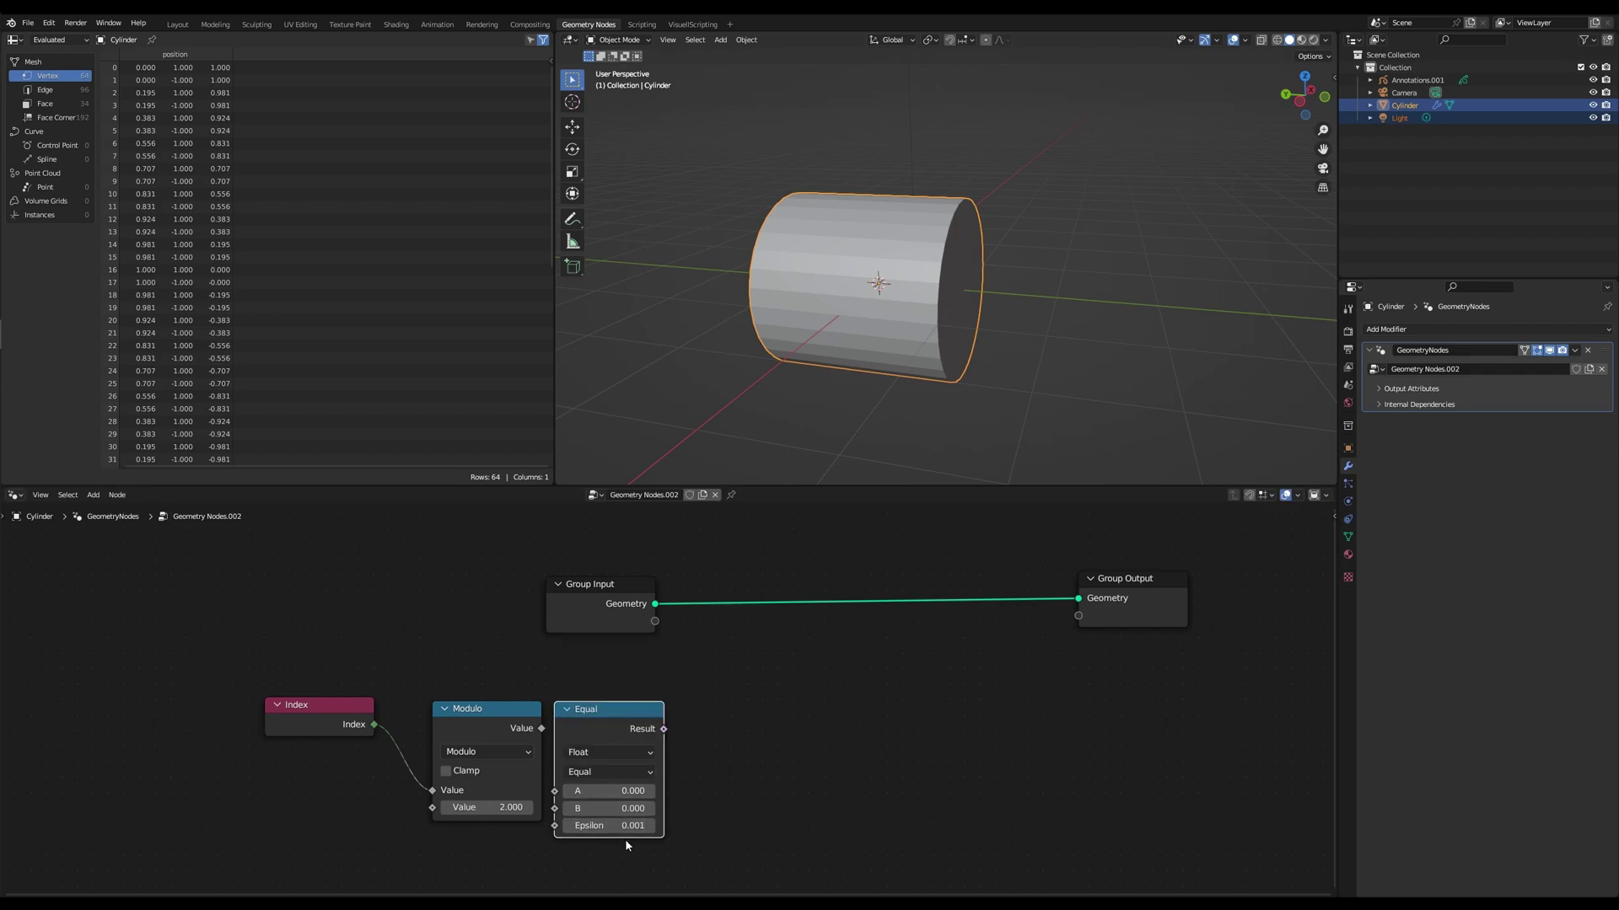
{"action": "left_click", "coordinate": [593, 752]}
{"action": "left_click", "coordinate": [600, 771]}
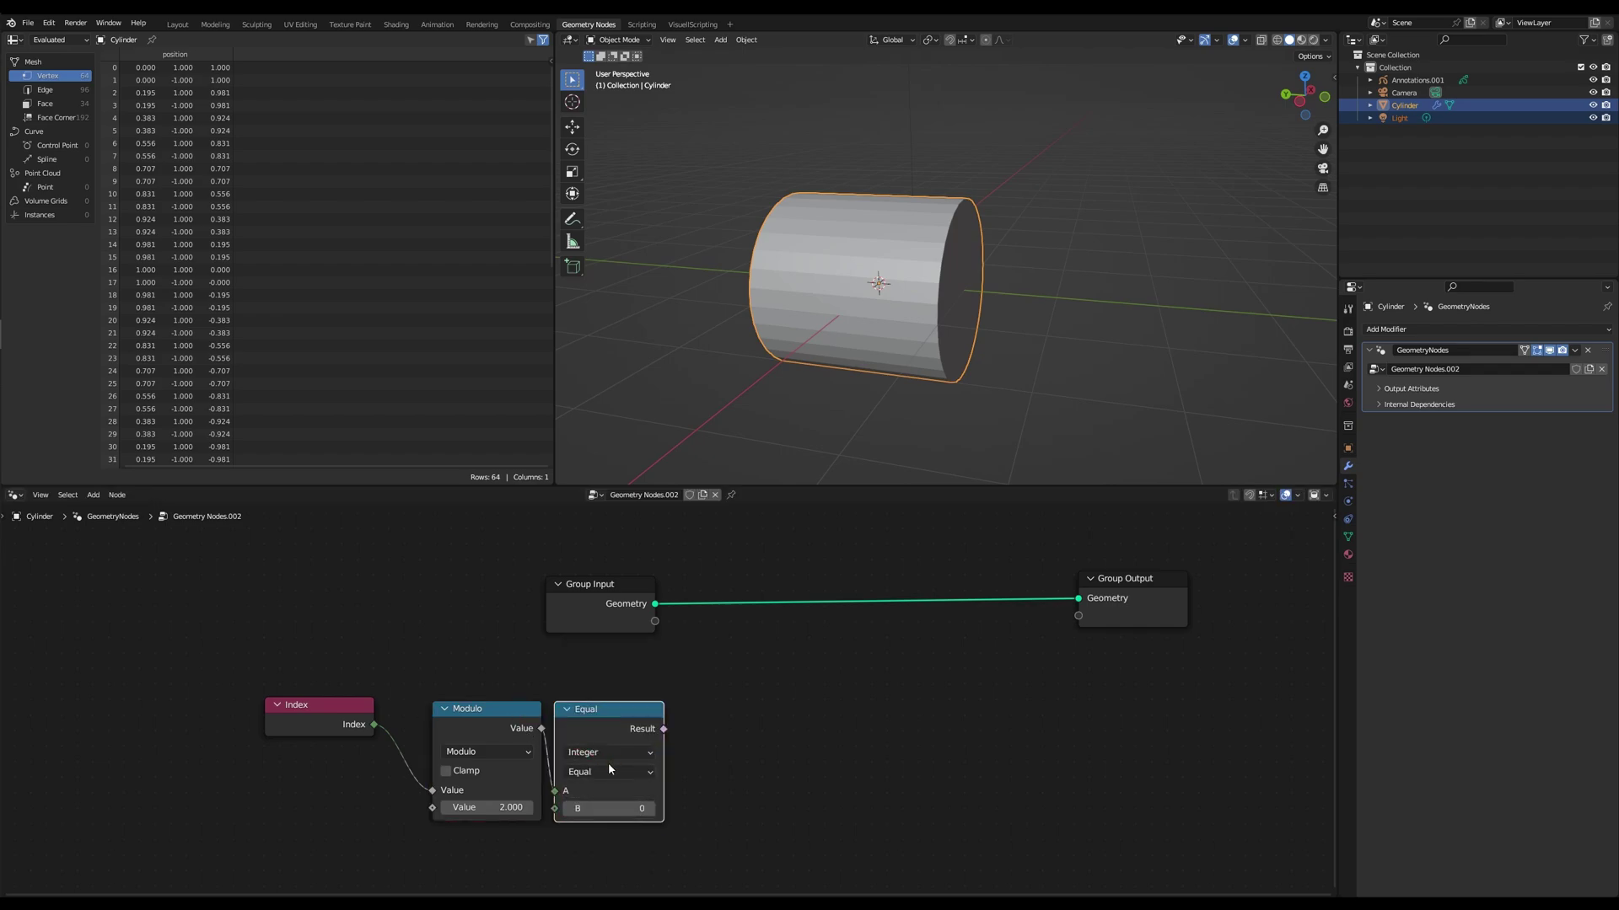
- Preview the Equal result on the cylinder with a Viewer node placed below Group Output, and inspect both ends
{"action": "left_click", "coordinate": [638, 725], "text": "ctrl+shift"}
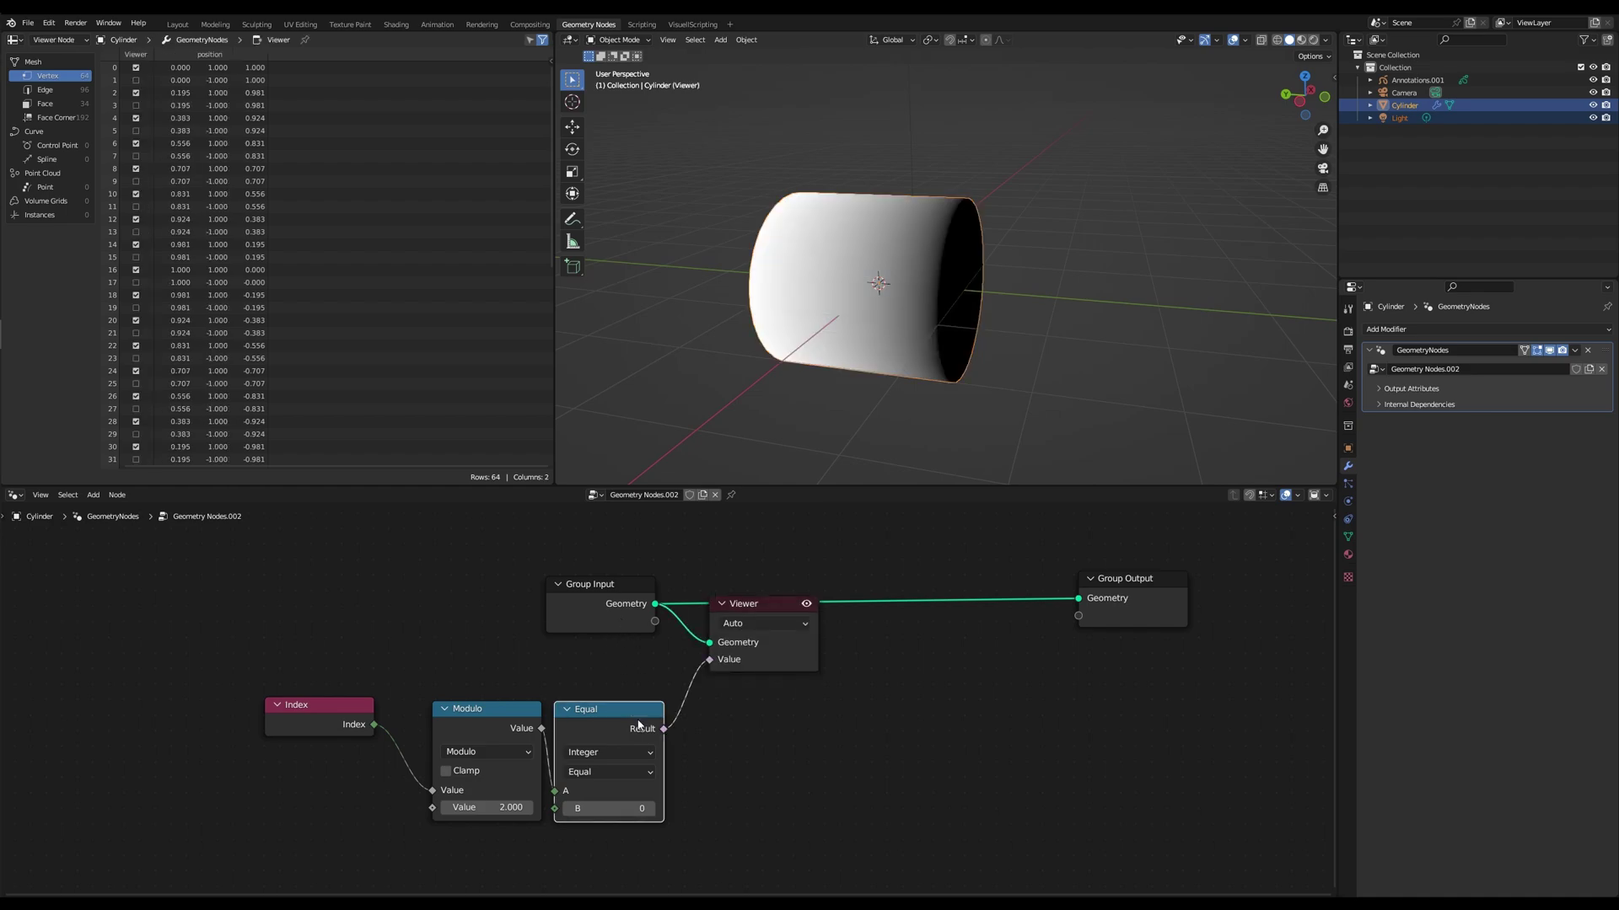
{"action": "left_click_drag", "start_coordinate": [763, 603], "coordinate": [1034, 652]}
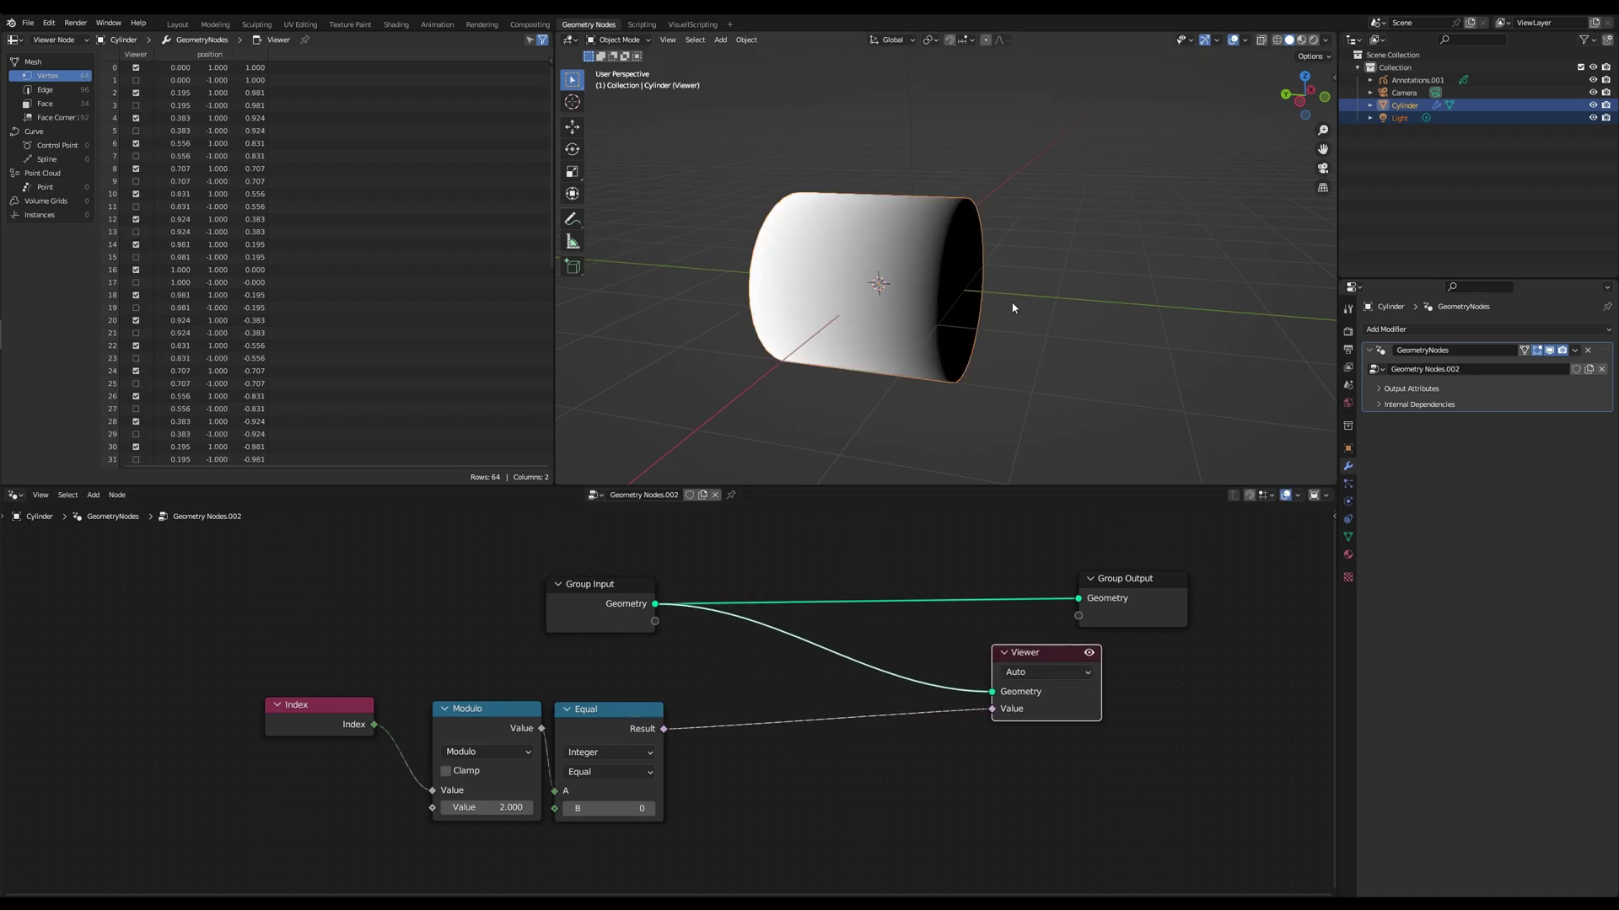
{"action": "left_click_drag", "start_coordinate": [902, 163], "coordinate": [1094, 423]}
{"action": "middle_click_drag", "start_coordinate": [758, 367], "coordinate": [895, 392]}
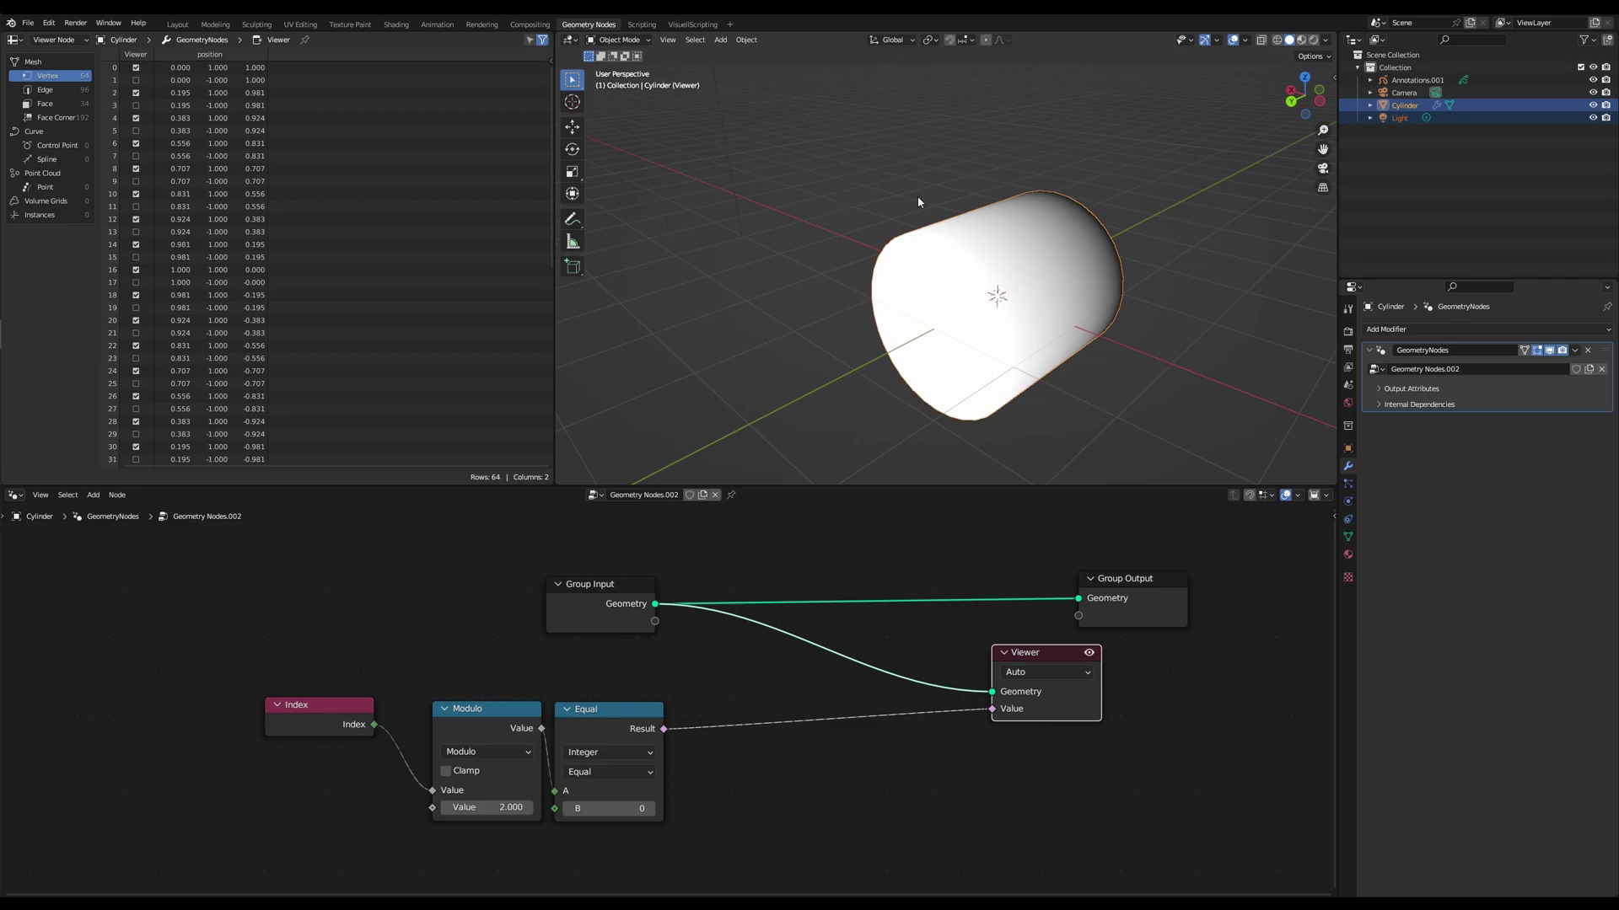
{"action": "left_click_drag", "start_coordinate": [863, 195], "coordinate": [998, 424]}
- Change the Compare node's operation to Not Equal and inspect the previewed selection on the cylinder
{"action": "left_click", "coordinate": [595, 774]}
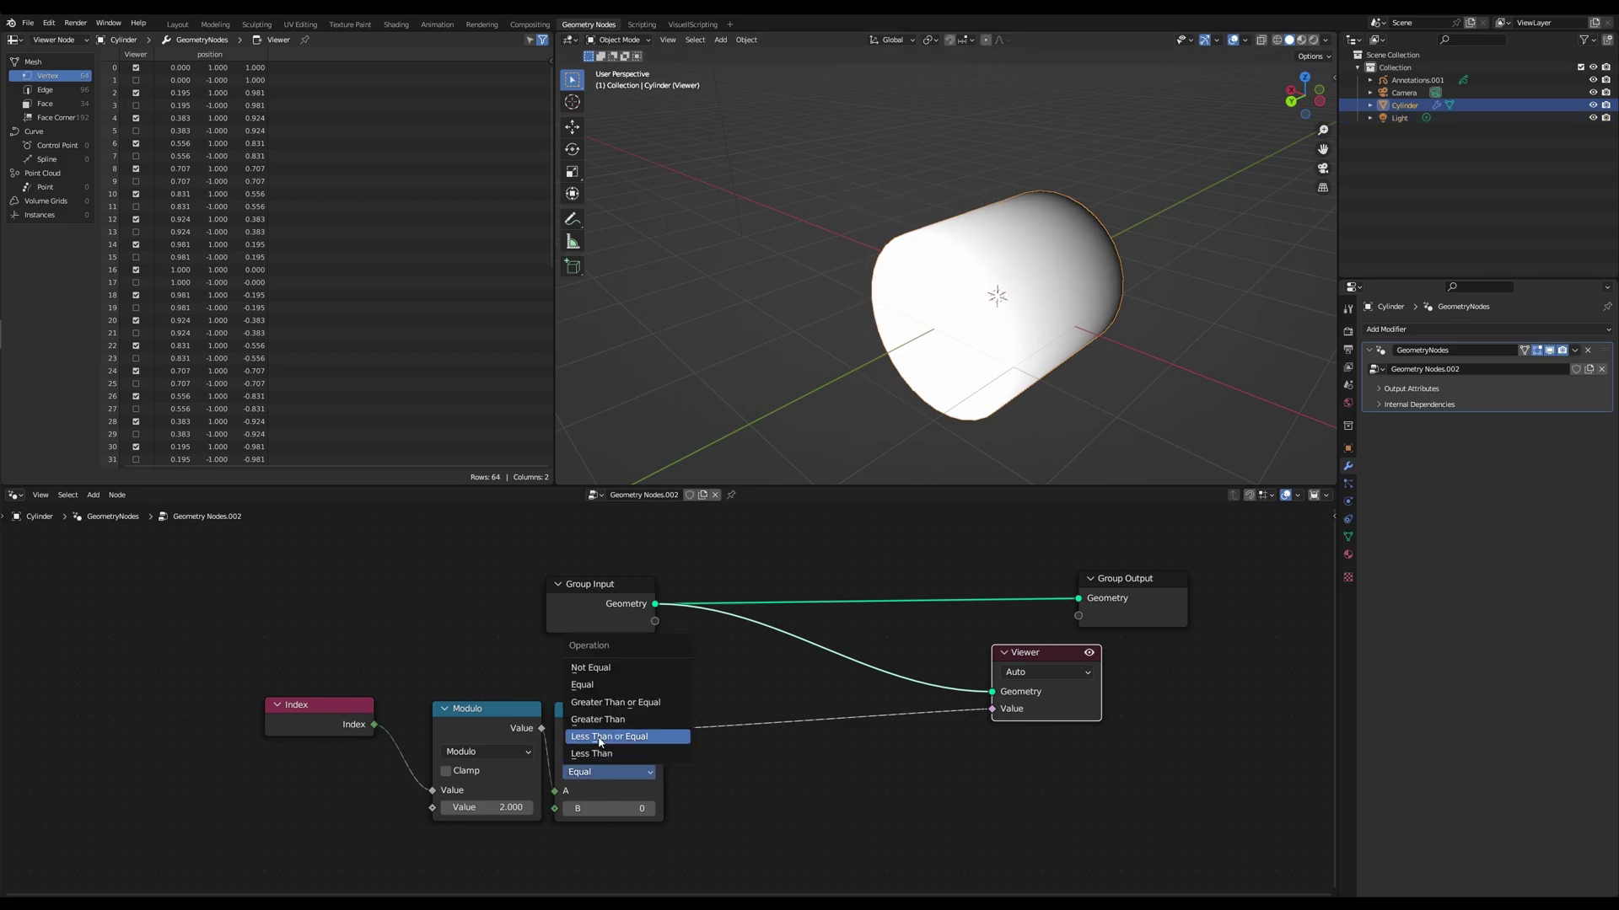
{"action": "left_click", "coordinate": [607, 667]}
{"action": "middle_click_drag", "start_coordinate": [1066, 301], "coordinate": [791, 174]}
{"action": "left_click_drag", "start_coordinate": [847, 164], "coordinate": [1040, 411]}
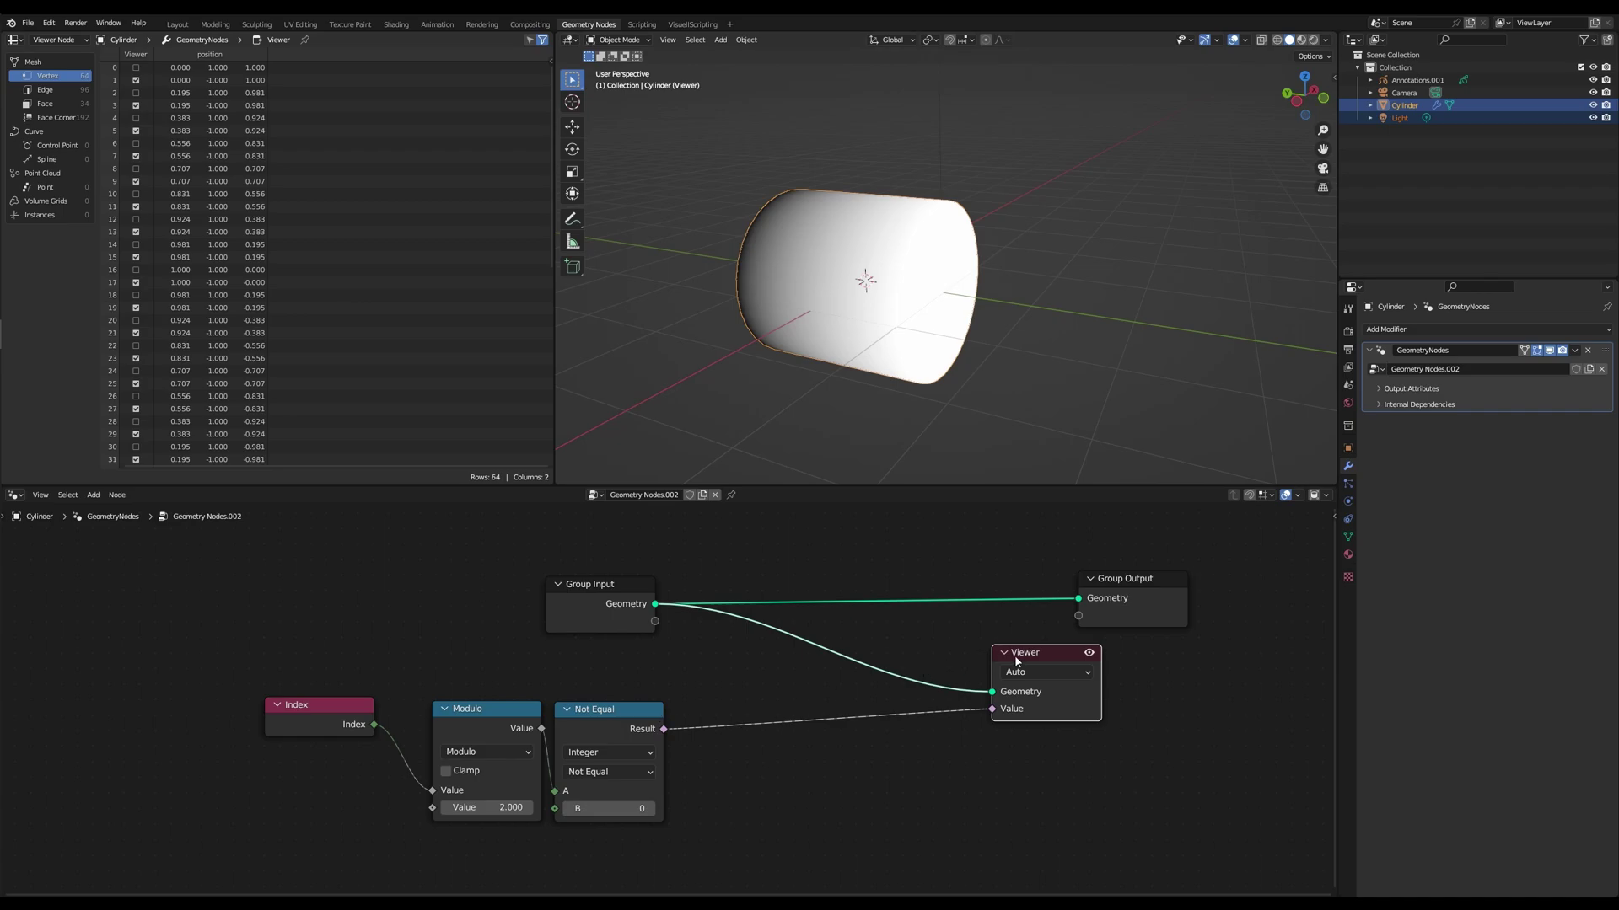
- Delete the Viewer node and look closely at the cylinder's end face
{"action": "key", "text": "x"}
{"action": "middle_click_drag", "start_coordinate": [940, 357], "coordinate": [931, 297]}
{"action": "scroll", "coordinate": [931, 297], "scroll_direction": "up", "scroll_amount": 3}
{"action": "left_click_drag", "start_coordinate": [830, 223], "coordinate": [892, 312]}
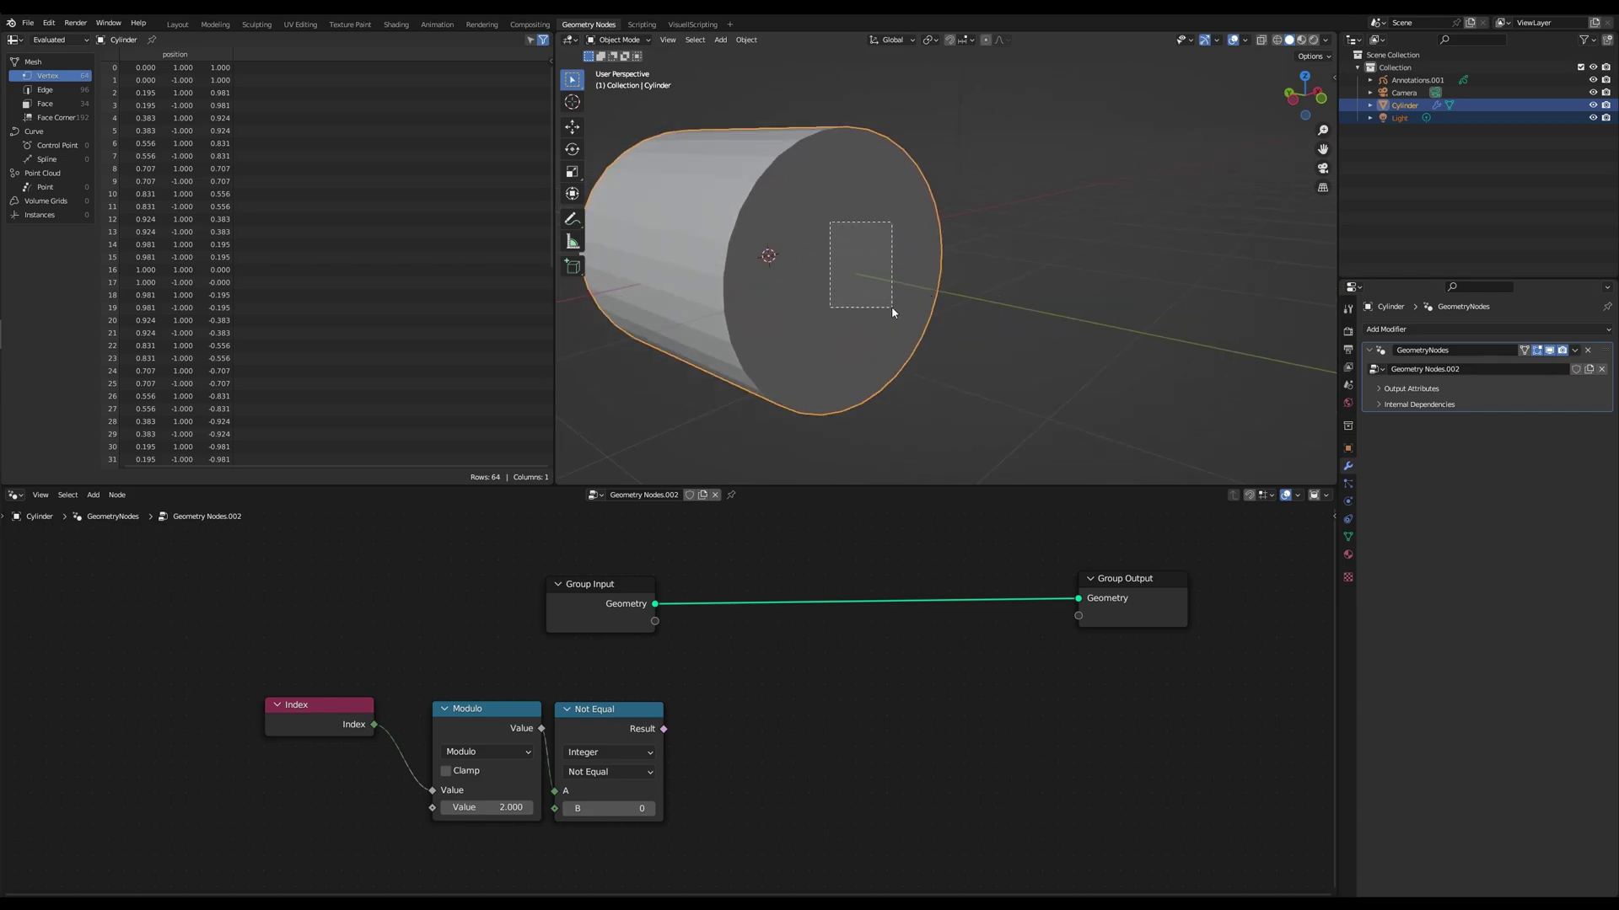
{"action": "left_click_drag", "start_coordinate": [892, 306], "coordinate": [892, 308]}
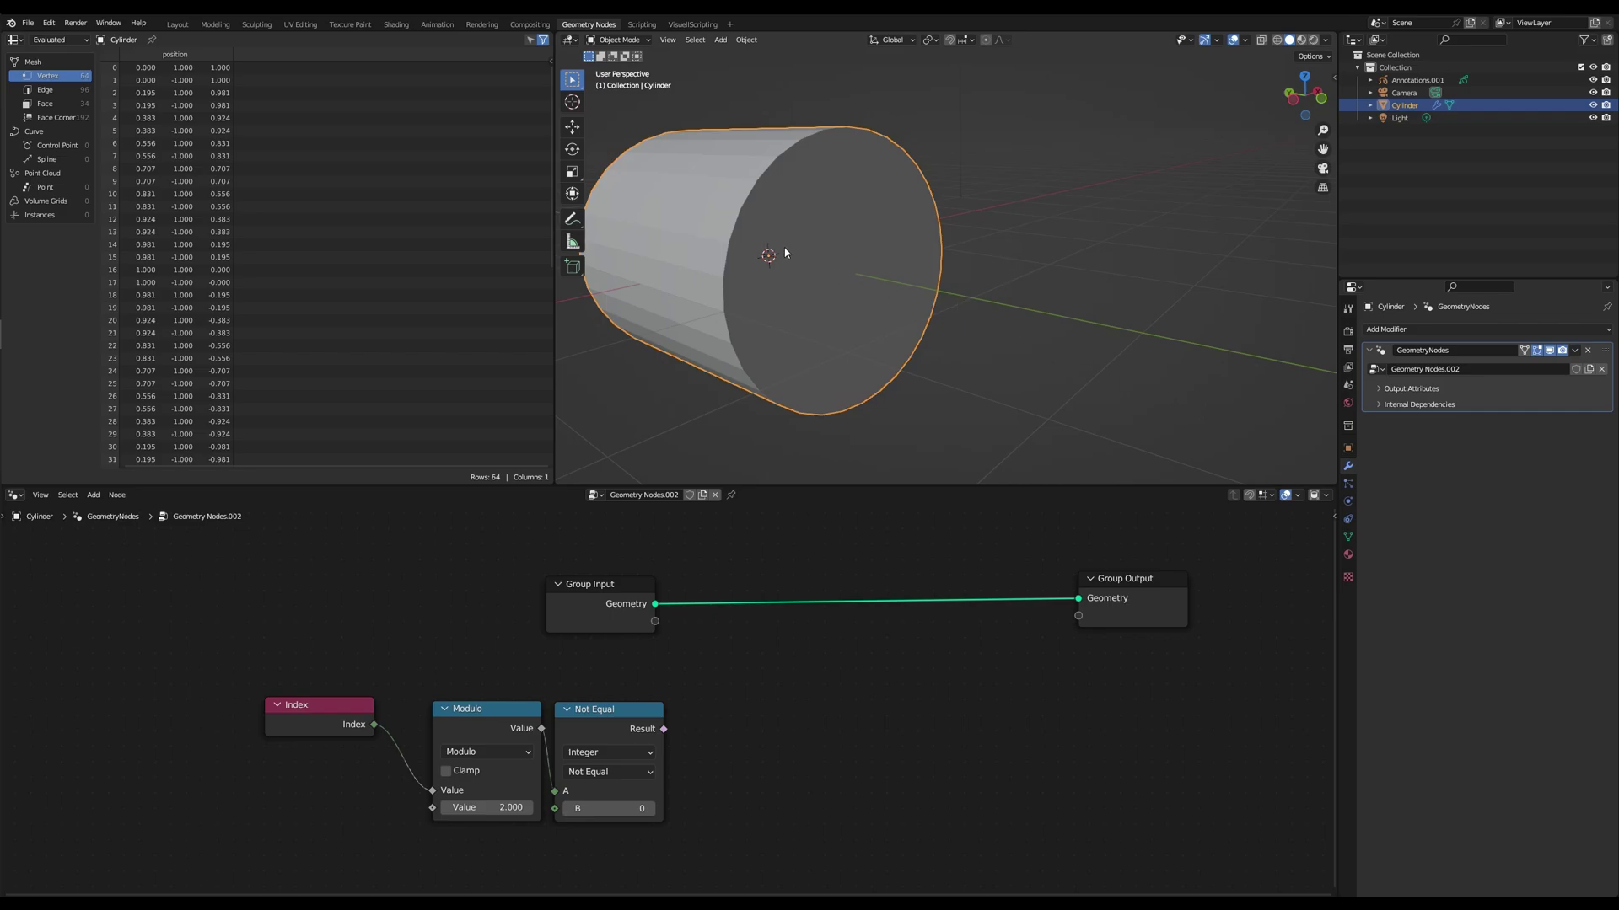
- Add a Separate Geometry node, feeding it the Group Input geometry and the Not Equal result as its selection
{"action": "middle_click_drag", "start_coordinate": [785, 252], "coordinate": [943, 327]}
{"action": "scroll", "coordinate": [969, 331], "scroll_direction": "up", "scroll_amount": 1}
{"action": "key", "text": "shift+a"}
{"action": "type", "text": "s"}
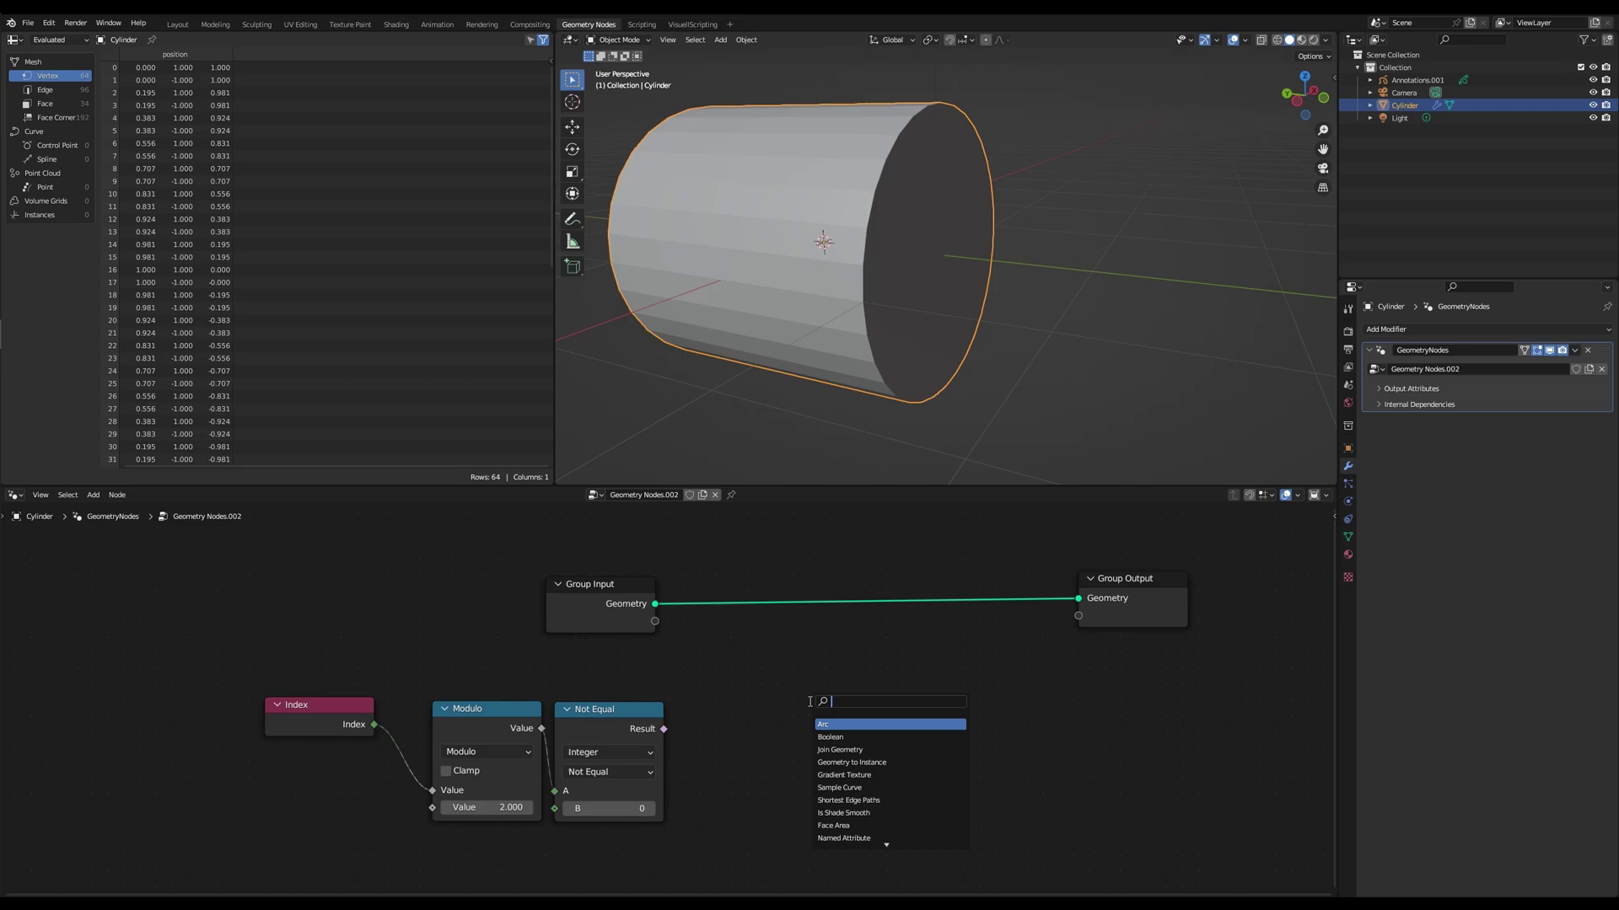
{"action": "type", "text": "b"}
{"action": "key", "text": "BackSpace"}
{"action": "type", "text": "sep"}
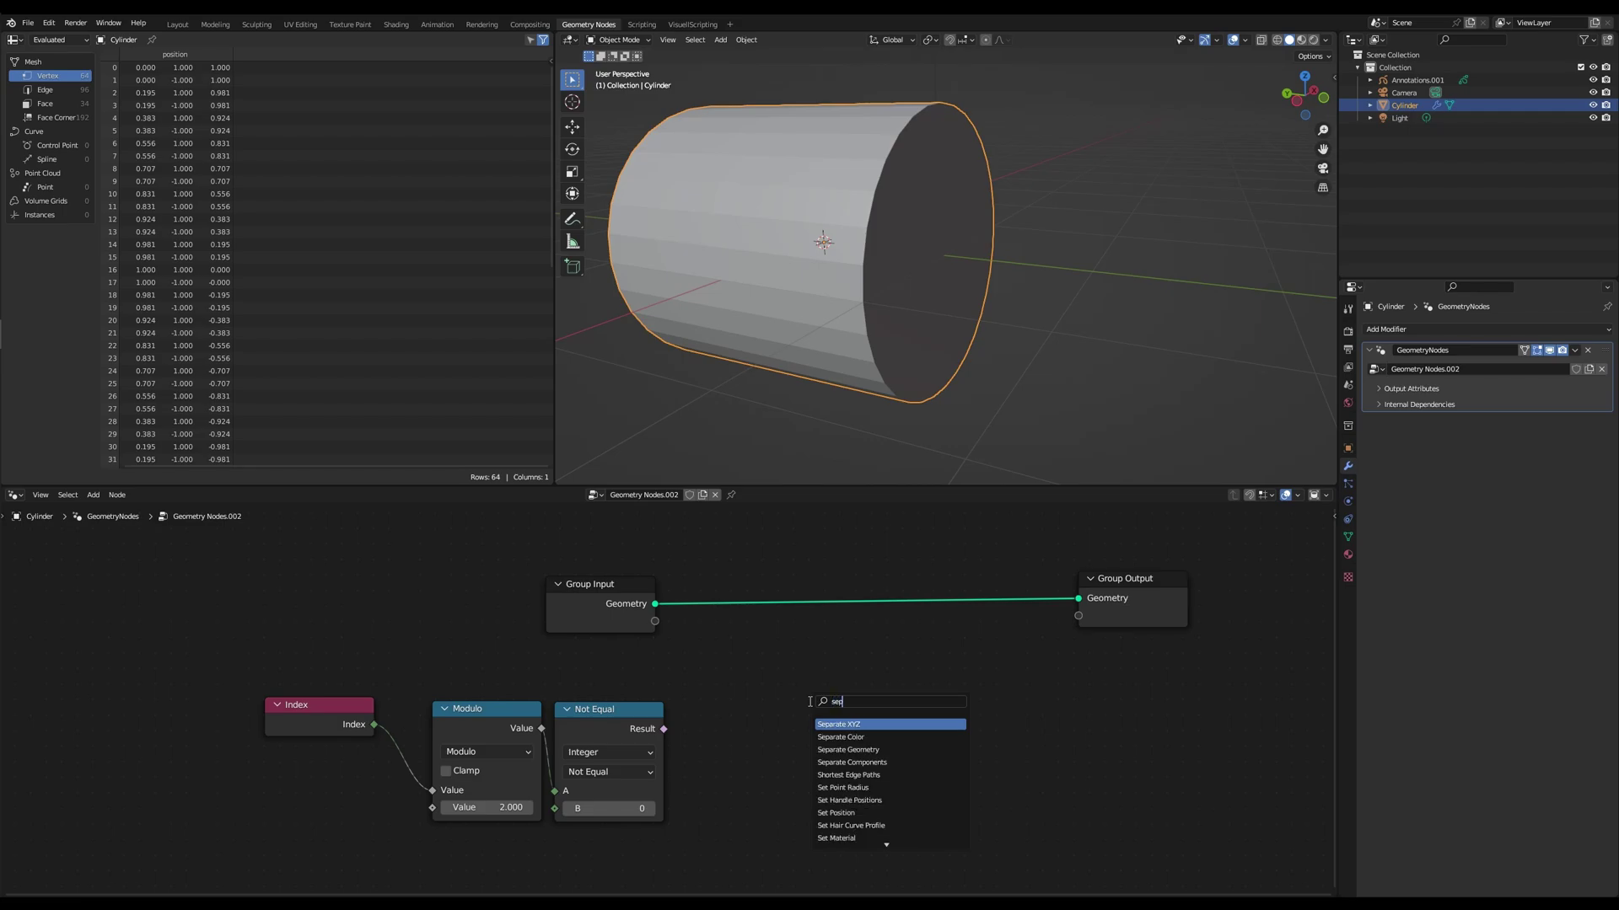
{"action": "left_click", "coordinate": [847, 750]}
{"action": "left_click_drag", "start_coordinate": [655, 604], "coordinate": [762, 724]}
{"action": "left_click_drag", "start_coordinate": [663, 728], "coordinate": [762, 741]}
- Preview the Separate Geometry node's Selection output with a Viewer node and examine the separated part
{"action": "left_click", "coordinate": [814, 708], "text": "ctrl+shift"}
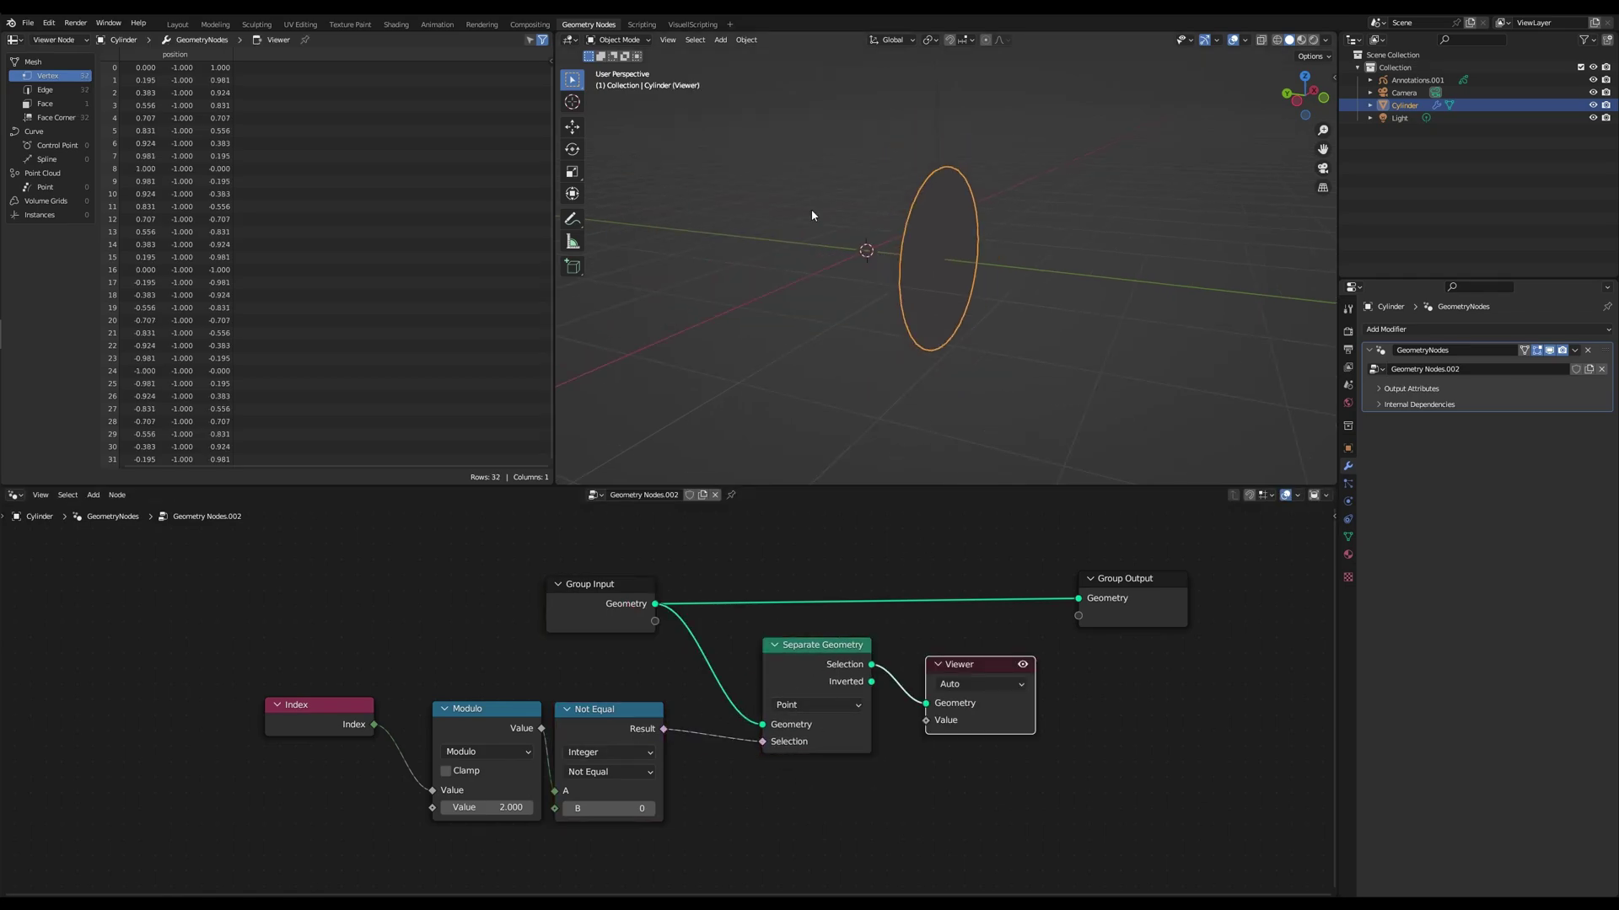
{"action": "middle_click_drag", "start_coordinate": [876, 184], "coordinate": [824, 201]}
{"action": "left_click_drag", "start_coordinate": [793, 205], "coordinate": [938, 339]}
{"action": "middle_click_drag", "start_coordinate": [926, 350], "coordinate": [976, 373], "text": "shift"}
{"action": "scroll", "coordinate": [977, 373], "scroll_direction": "up", "scroll_amount": 2}
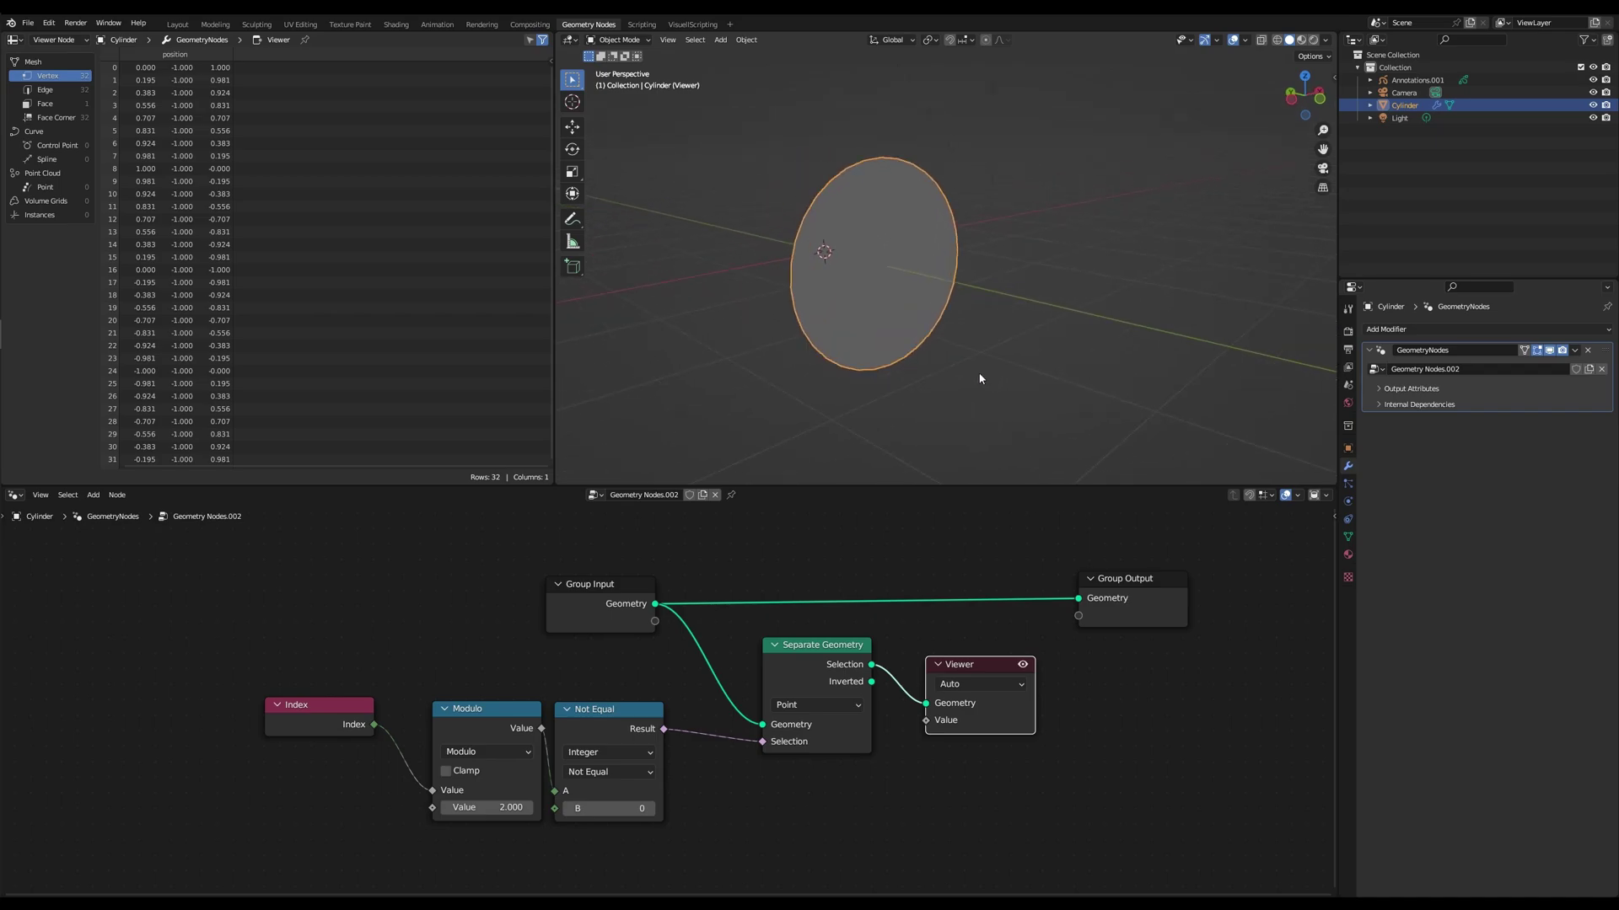
- Insert a Bounding Box node between Separate Geometry's Selection output and the Viewer node
{"action": "left_click_drag", "start_coordinate": [965, 674], "coordinate": [1154, 680]}
{"action": "scroll", "coordinate": [769, 712], "scroll_direction": "down", "scroll_amount": 2}
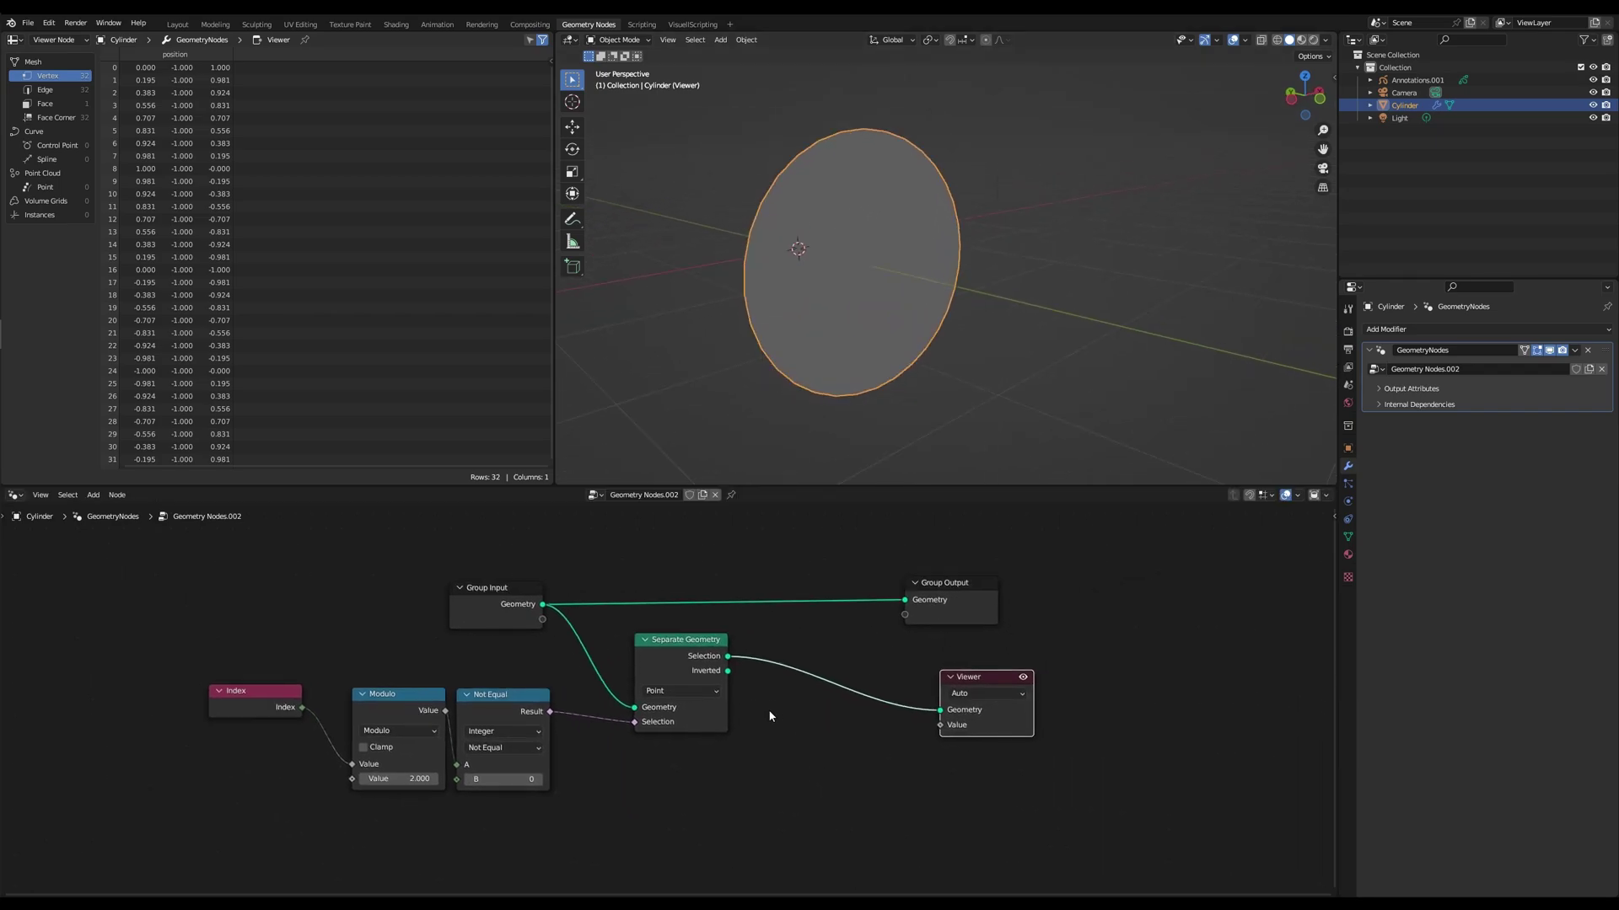
{"action": "key", "text": "shift+a"}
{"action": "type", "text": "bou"}
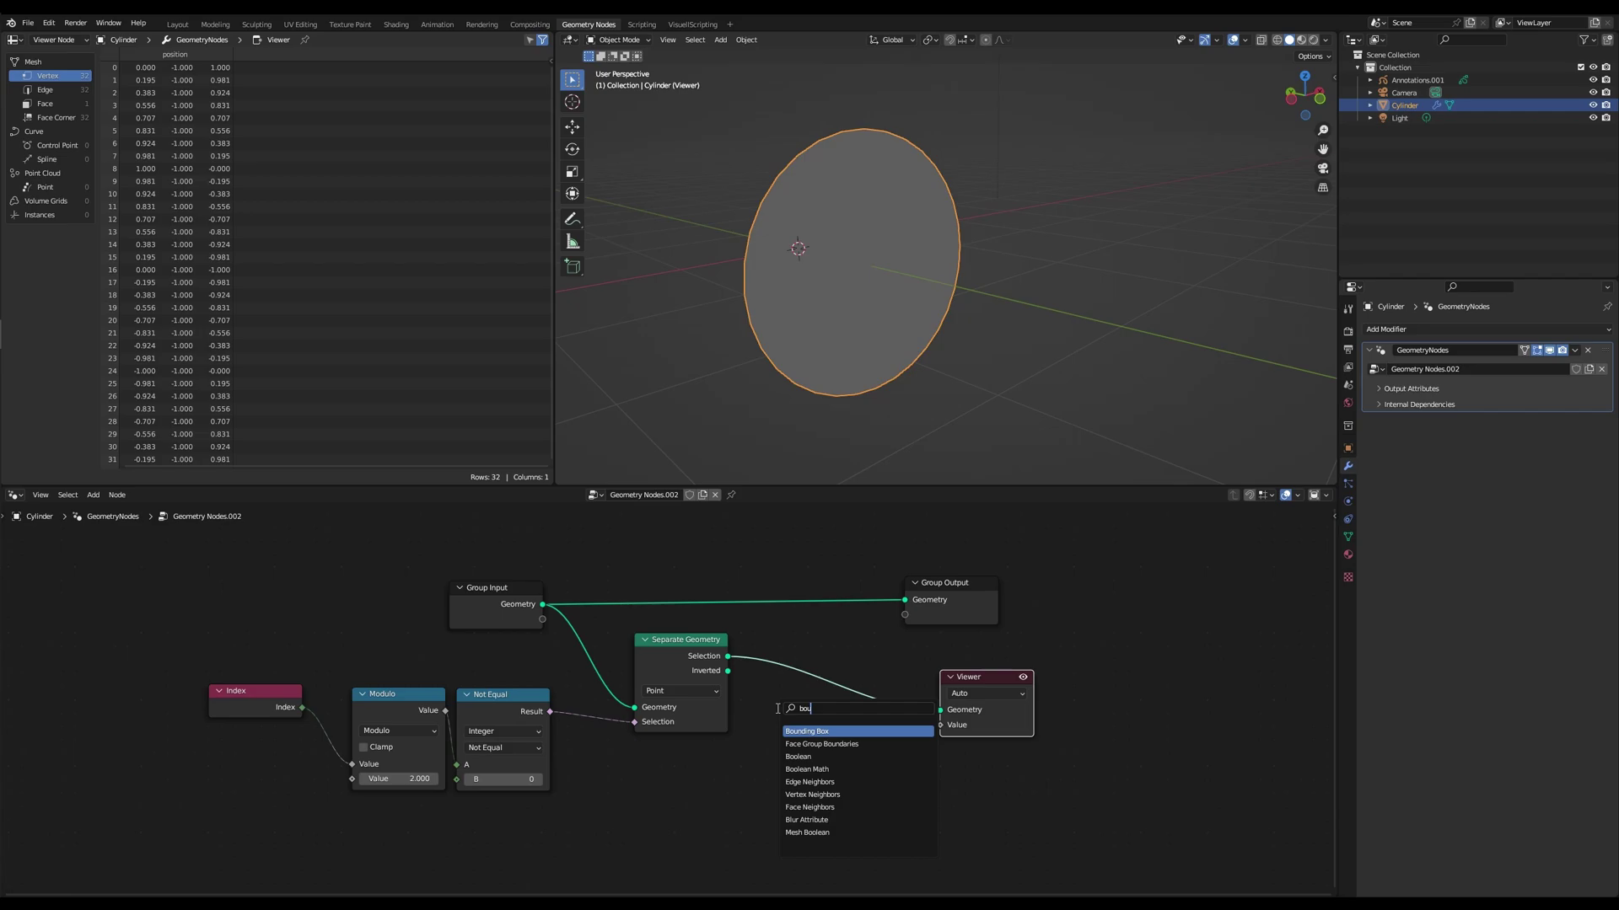
{"action": "key", "text": "Return"}
{"action": "left_click", "coordinate": [762, 659]}
{"action": "middle_click_drag", "start_coordinate": [904, 774], "coordinate": [707, 762]}
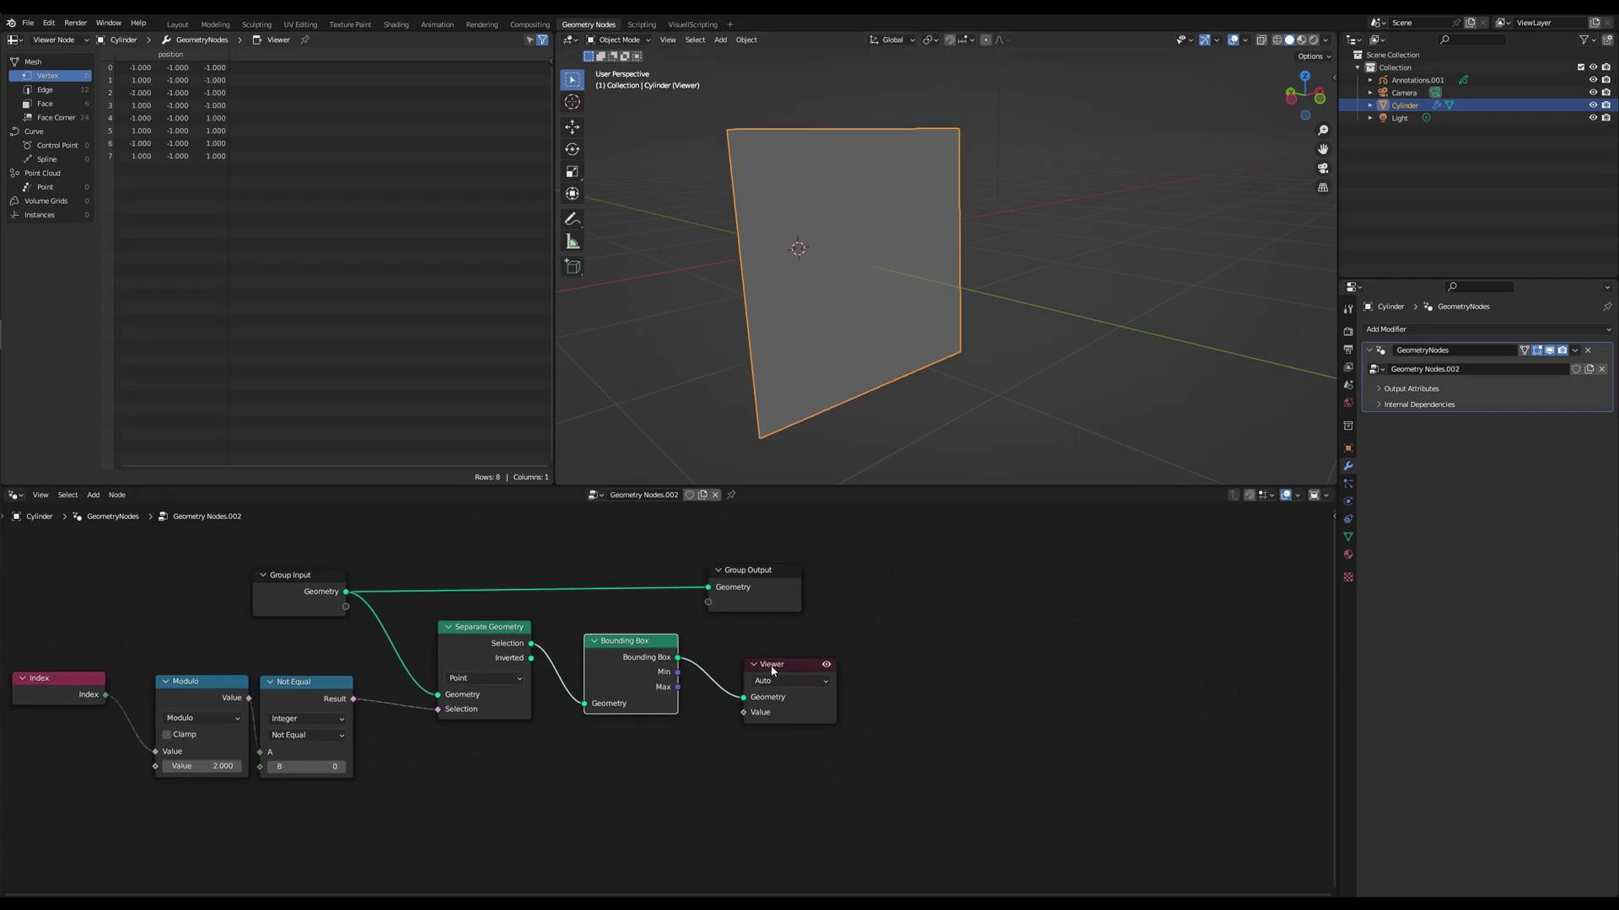
- Place a Vector Math Add node after the Bounding Box and feed it the Min and Max outputs
{"action": "left_click_drag", "start_coordinate": [769, 668], "coordinate": [1033, 668]}
{"action": "key", "text": "shift+a"}
{"action": "type", "text": "sve"}
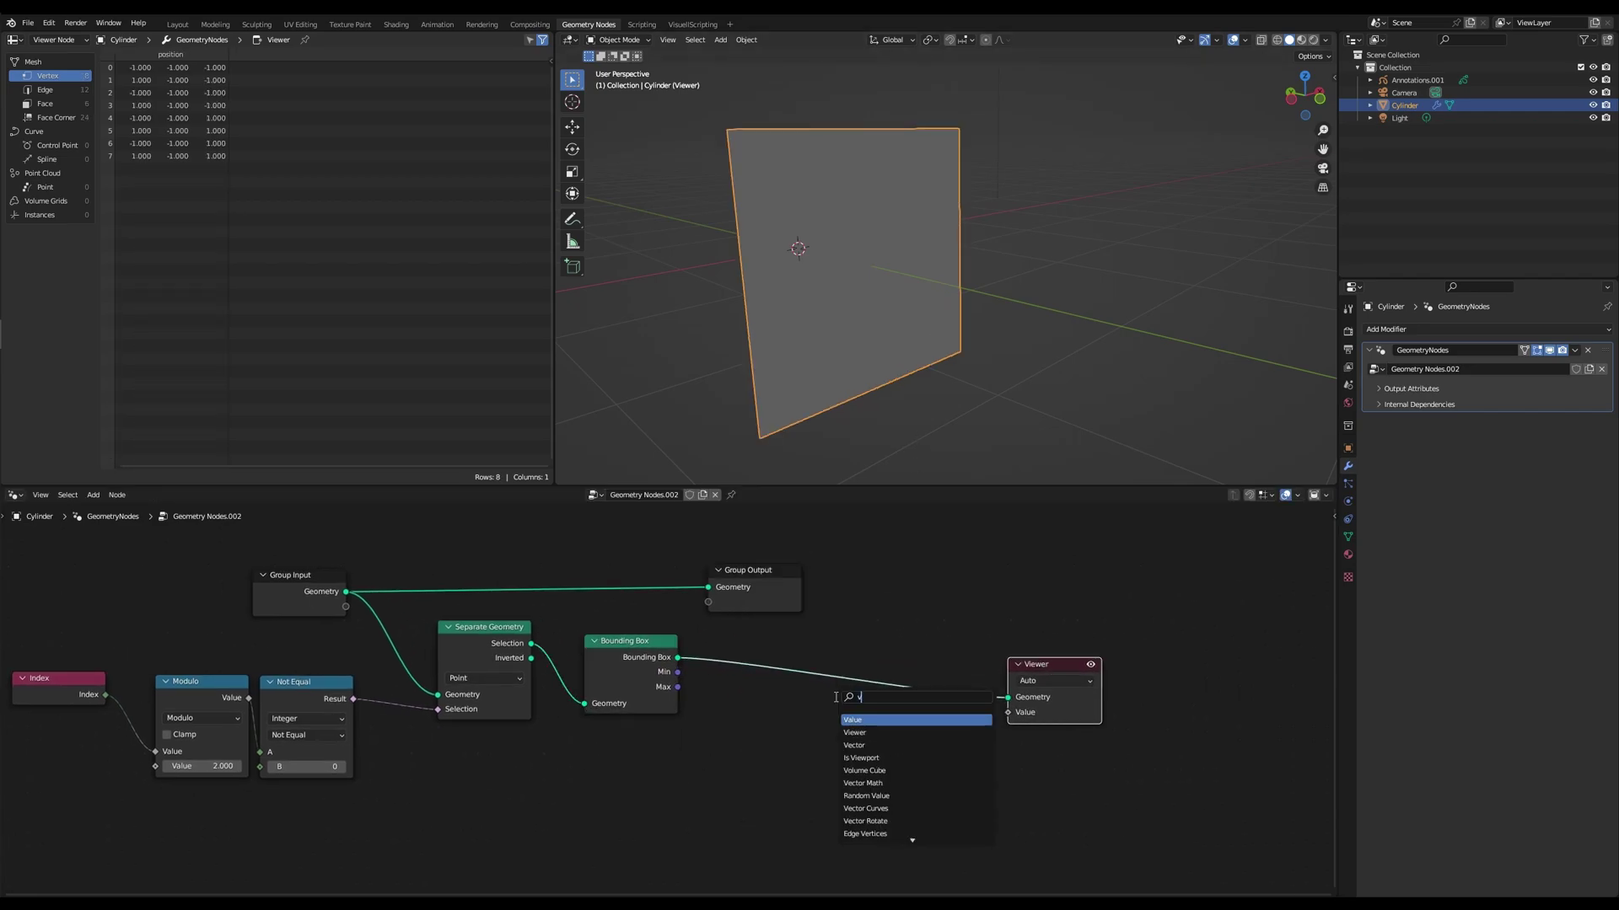
{"action": "left_click", "coordinate": [879, 728]}
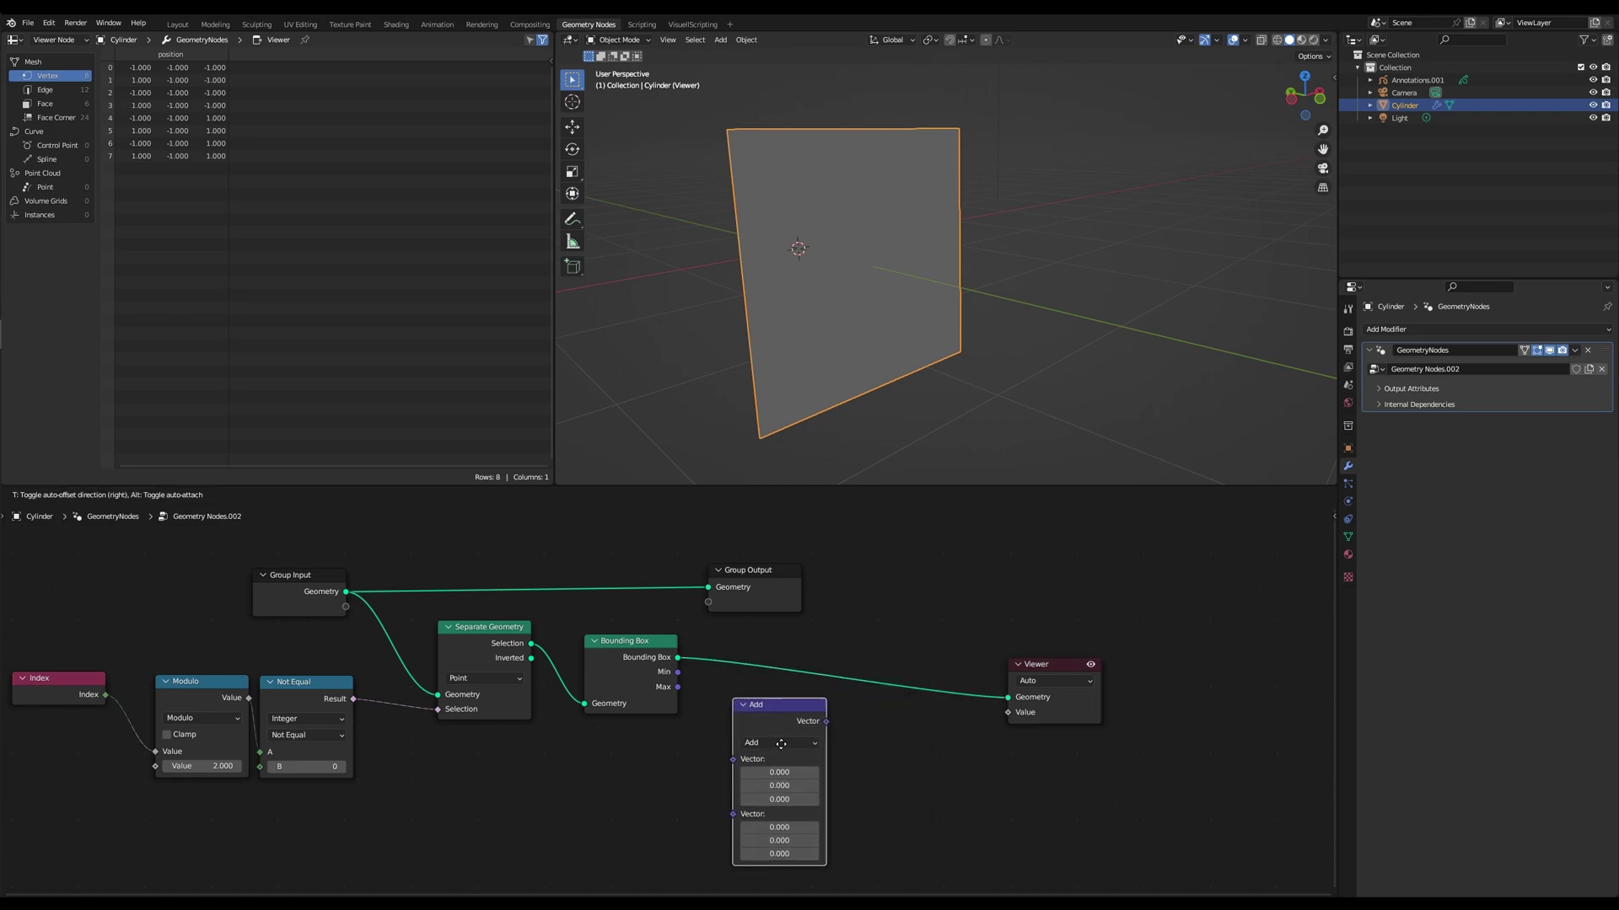
{"action": "left_click", "coordinate": [766, 727]}
{"action": "right_click_drag", "start_coordinate": [619, 661], "coordinate": [757, 748], "text": "alt"}
{"action": "left_click_drag", "start_coordinate": [677, 687], "coordinate": [731, 773]}
- Place another Vector Math node set to Scale with a factor of 0.5, taking the Add result as its vector
{"action": "key", "text": "shift+d"}
{"action": "left_click", "coordinate": [878, 733]}
{"action": "left_click", "coordinate": [894, 759]}
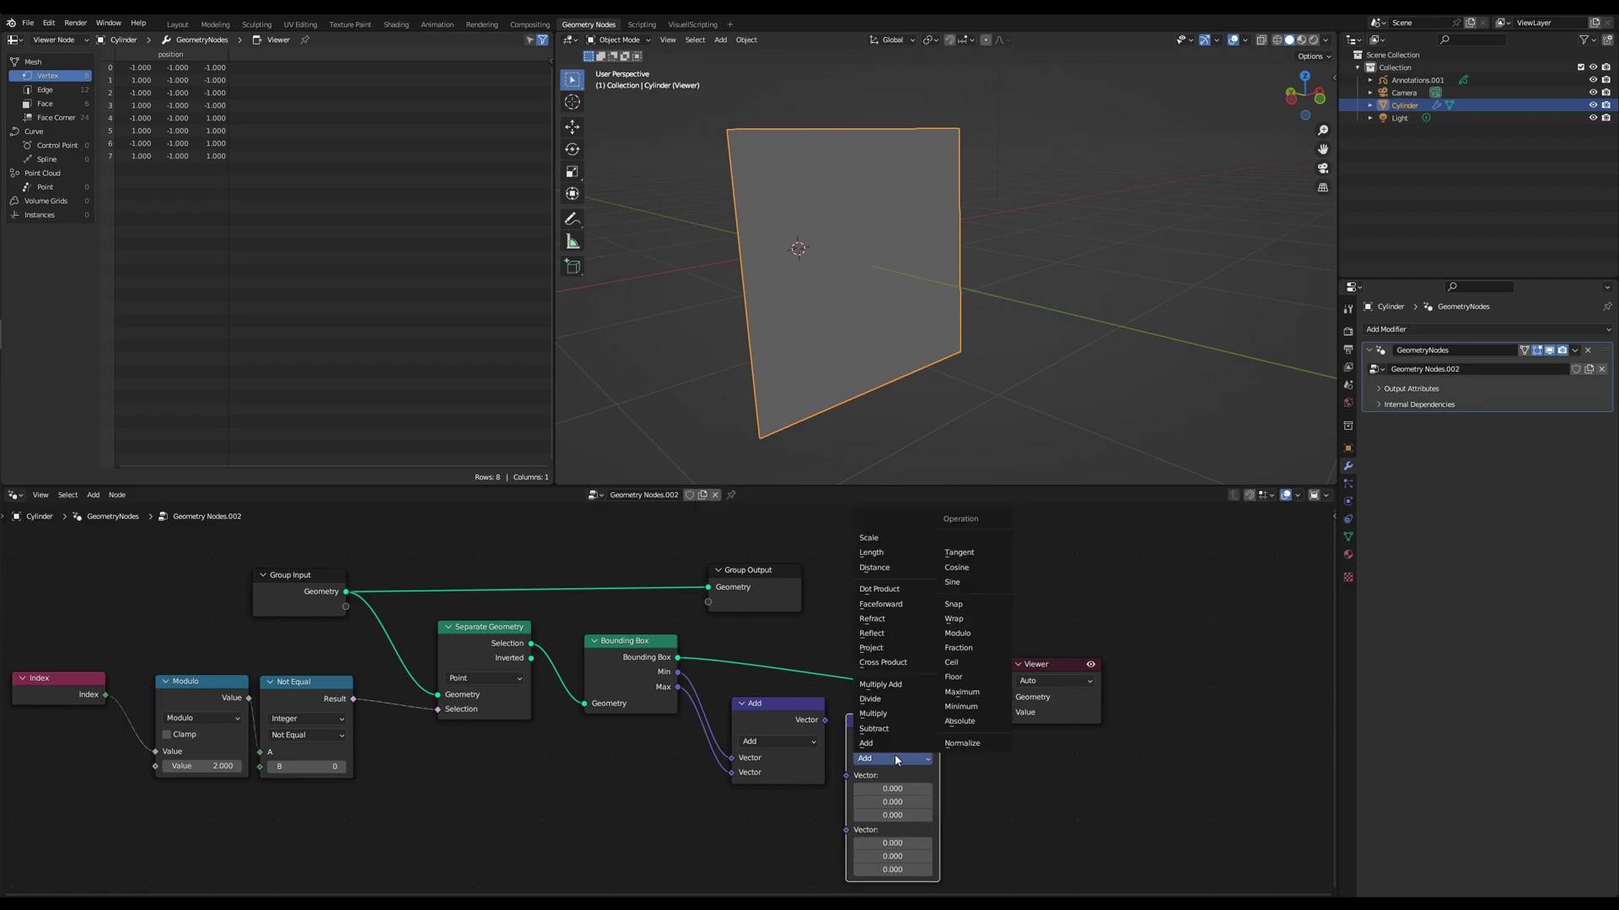
{"action": "left_click", "coordinate": [894, 552]}
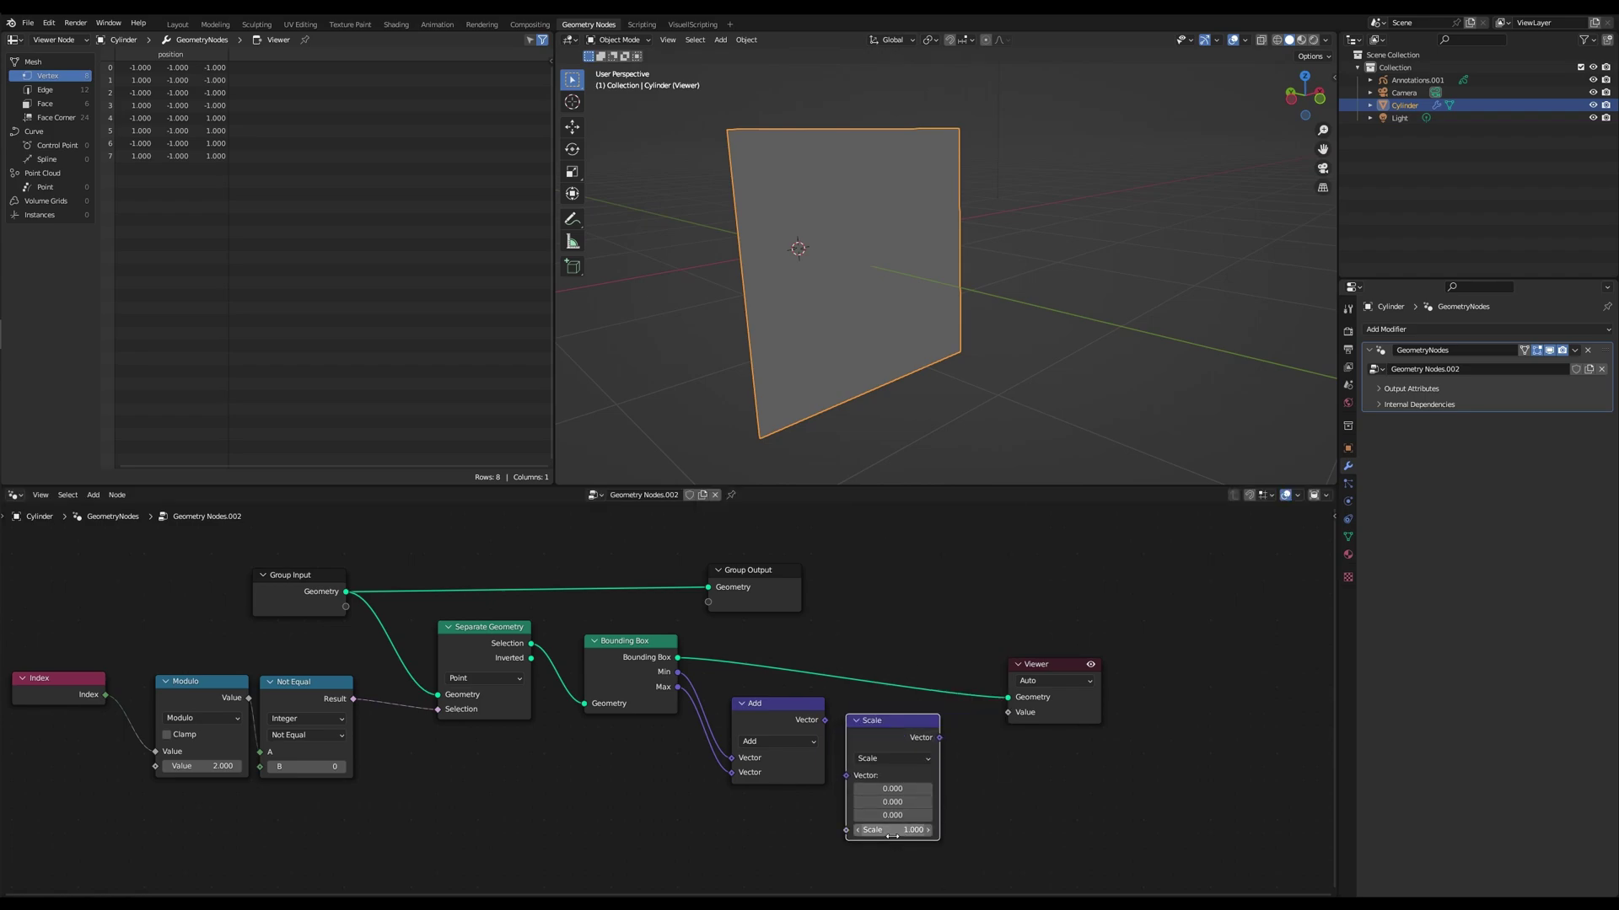
{"action": "left_click", "coordinate": [893, 831]}
{"action": "type", "text": ".5"}
{"action": "key", "text": "Return"}
{"action": "right_click_drag", "start_coordinate": [811, 750], "coordinate": [876, 784], "text": "alt"}
{"action": "left_click_drag", "start_coordinate": [900, 720], "coordinate": [891, 713]}
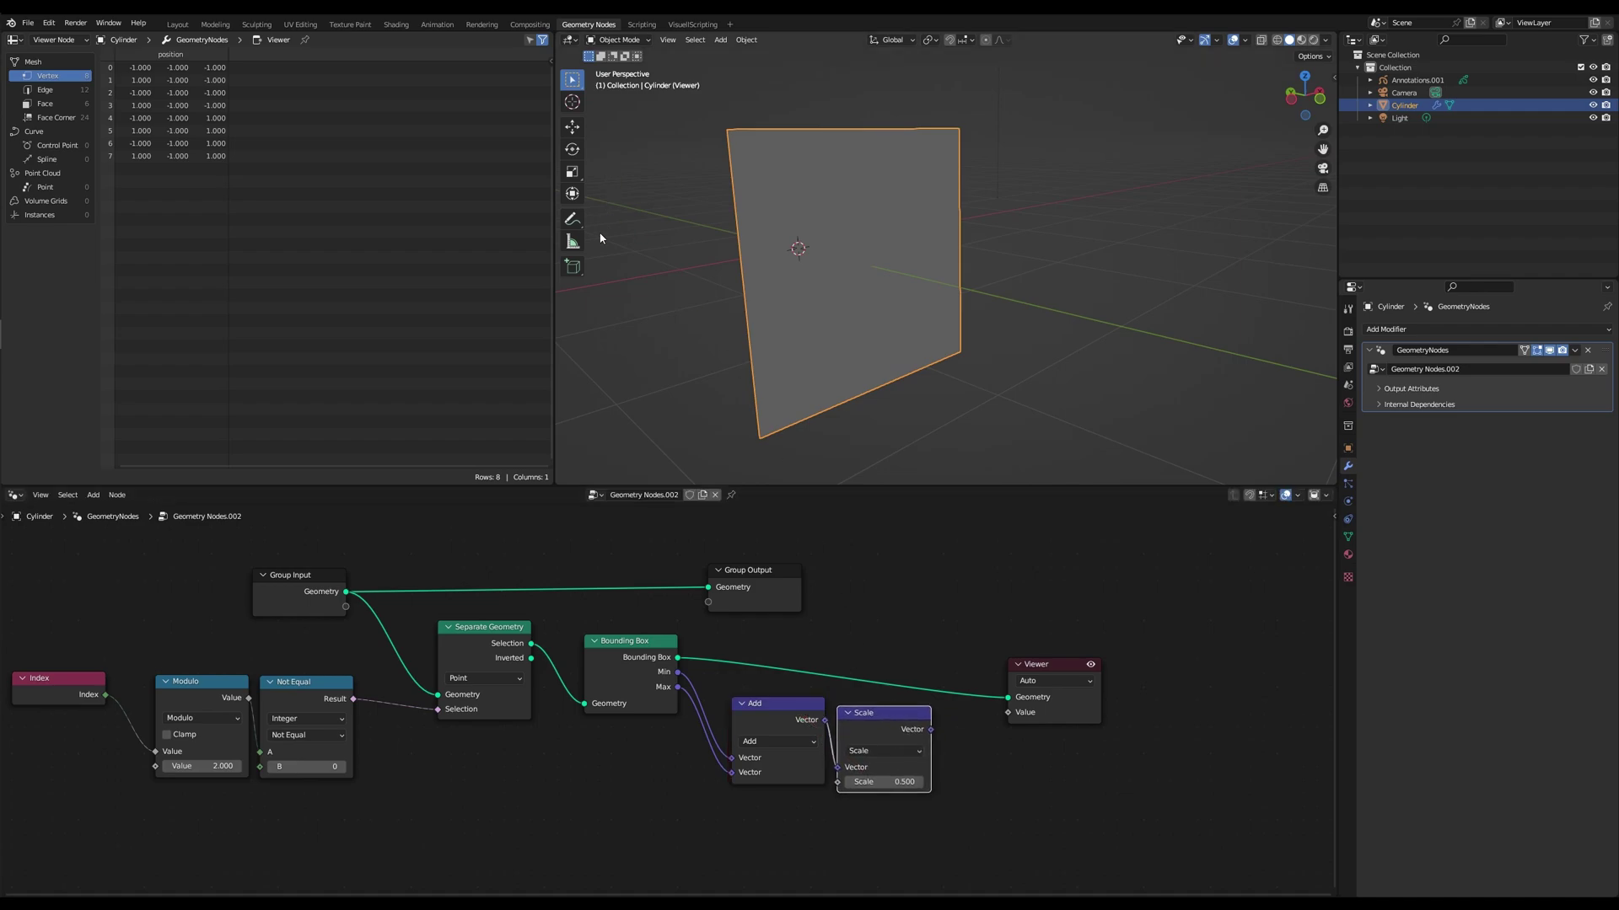
- Mark the centre of the previewed bounding box face with the Annotate tool and view it from another angle
{"action": "left_click", "coordinate": [571, 218]}
{"action": "left_click_drag", "start_coordinate": [869, 265], "coordinate": [886, 266]}
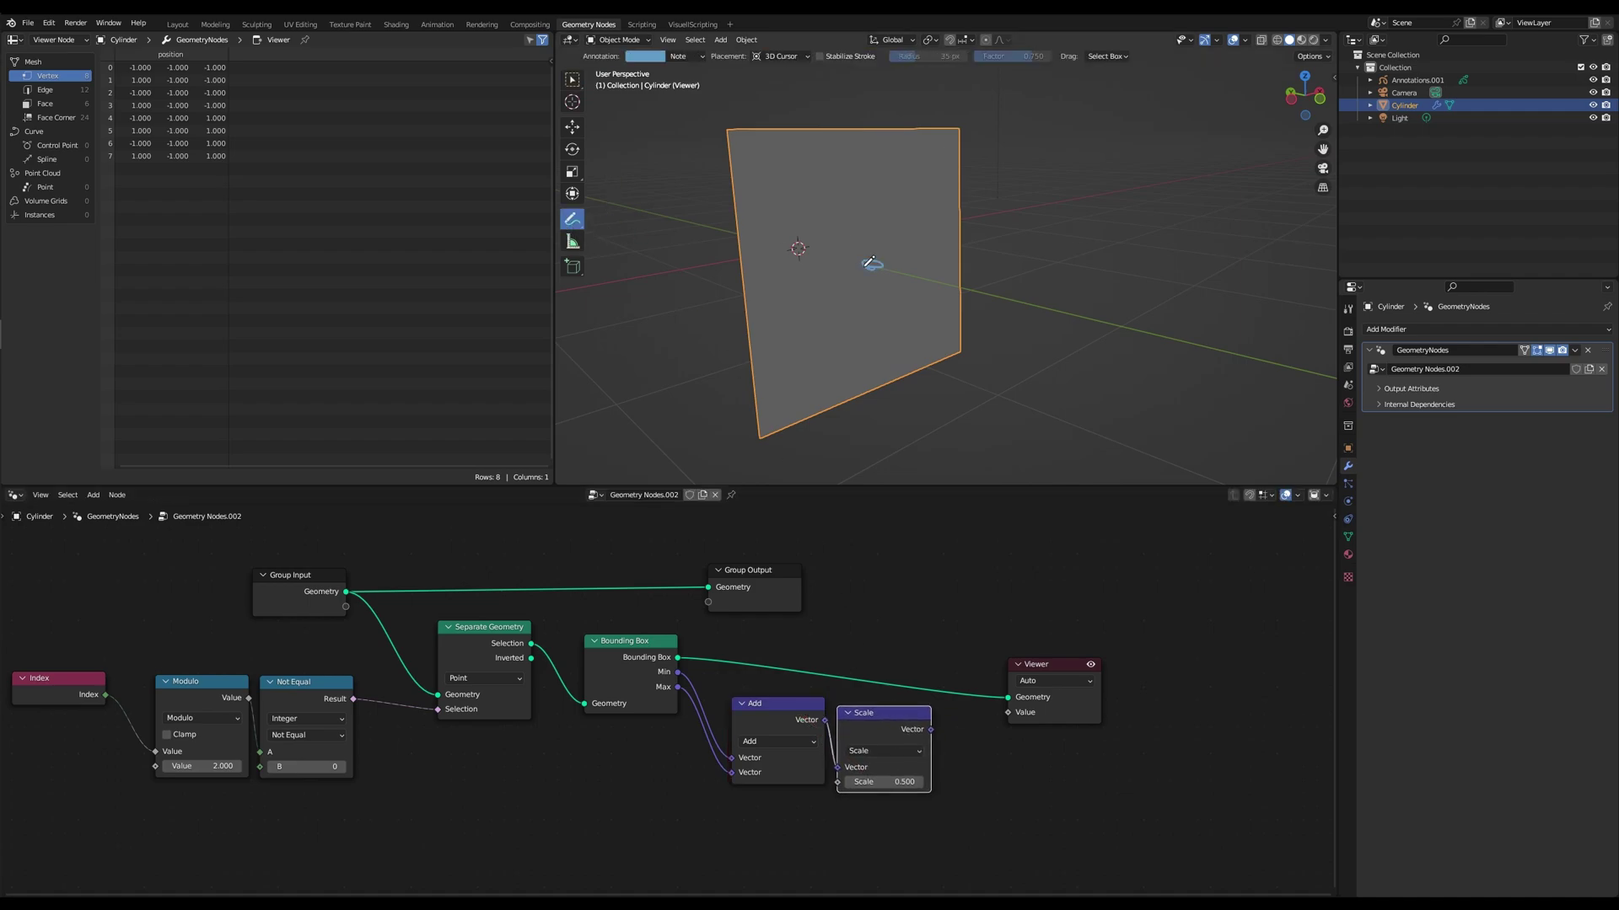
{"action": "mouse_move", "coordinate": [994, 329]}
{"action": "middle_mouse_down"}
{"action": "mouse_move", "coordinate": [841, 245]}
{"action": "mouse_move", "coordinate": [937, 312]}
{"action": "middle_mouse_up"}
{"action": "key", "text": "ctrl+z"}
{"action": "scroll", "coordinate": [902, 297], "scroll_direction": "up", "scroll_amount": 1}
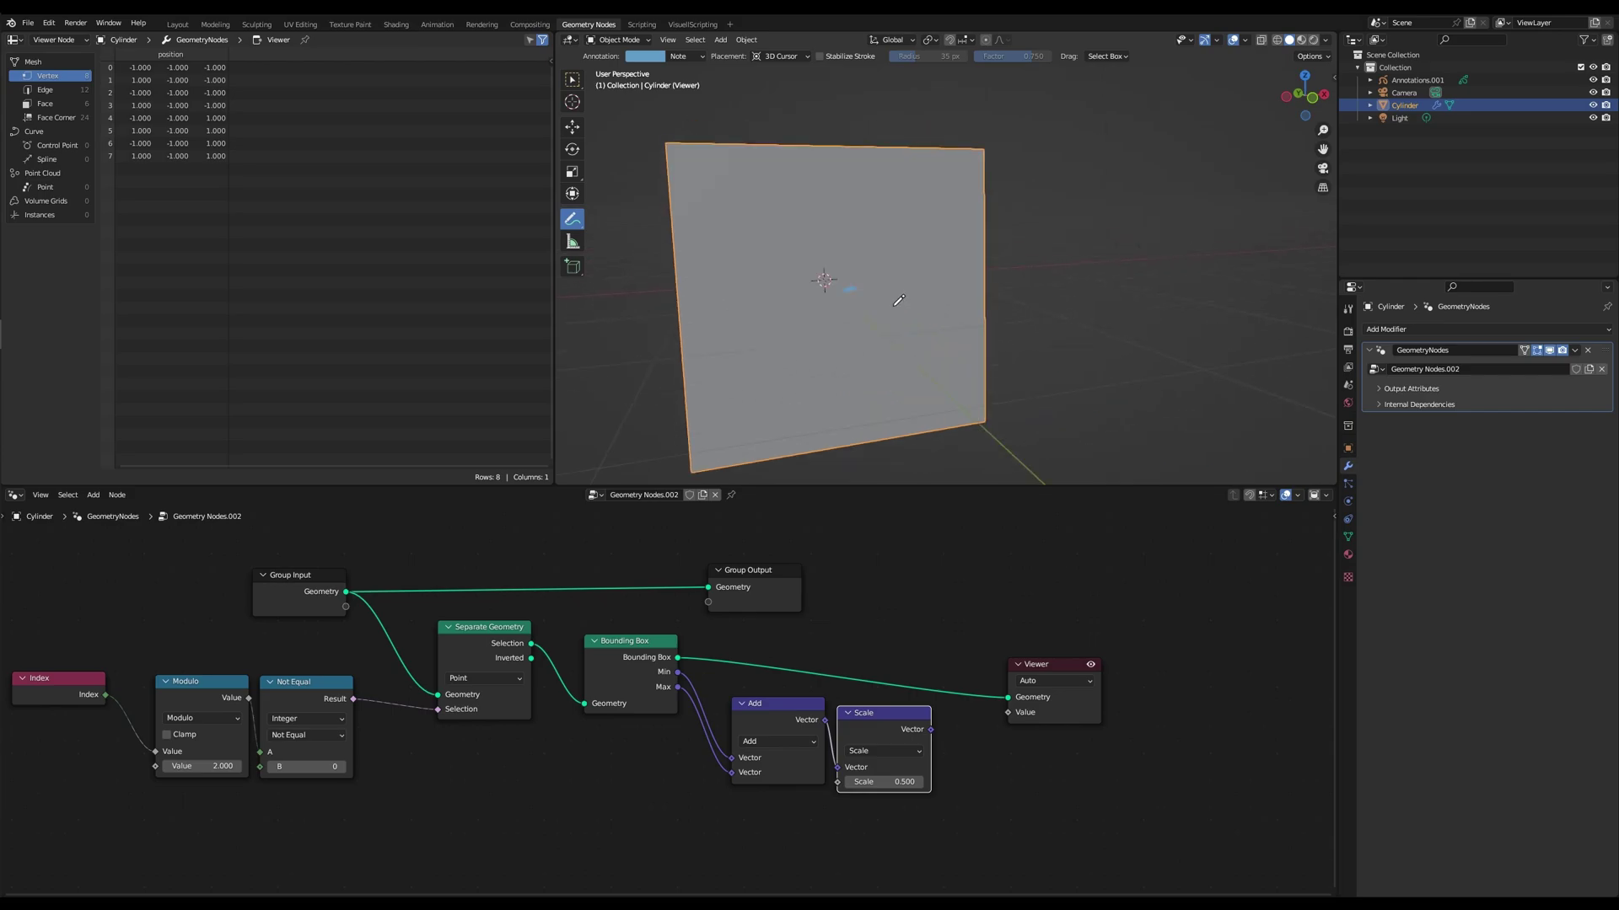
- Delete the Viewer node
{"action": "middle_click_drag", "start_coordinate": [944, 708], "coordinate": [769, 712]}
{"action": "left_click", "coordinate": [865, 671]}
{"action": "key", "text": "x"}
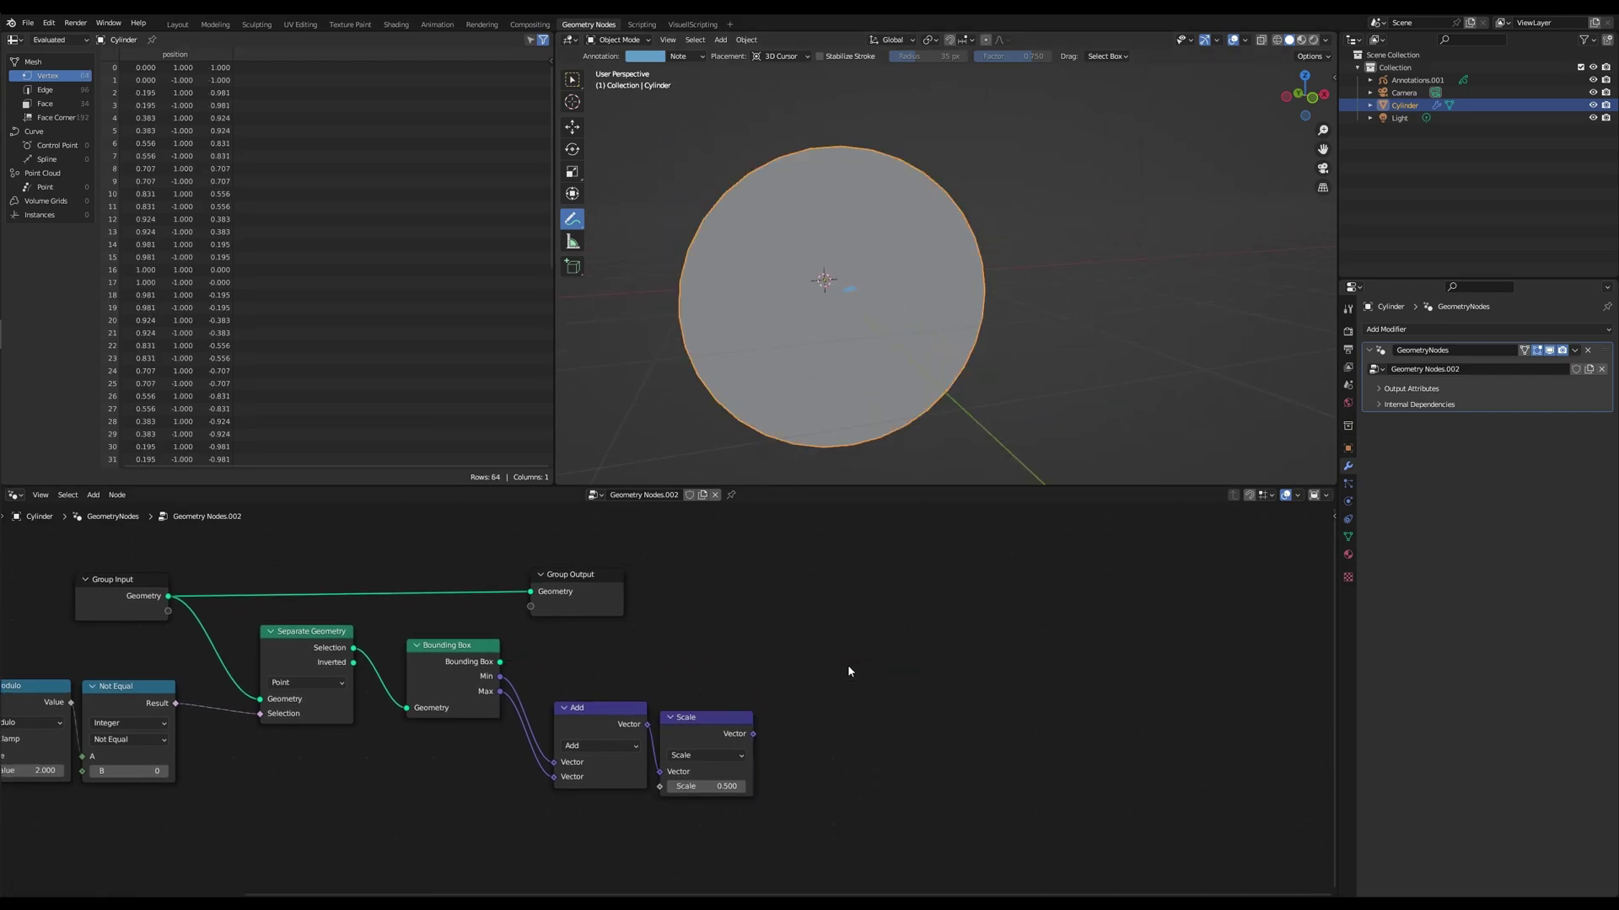
- Move the Group Output and Group Input nodes away from the bounding box chain to make room between them
{"action": "scroll", "coordinate": [675, 681], "scroll_direction": "down", "scroll_amount": 3}
{"action": "middle_click_drag", "start_coordinate": [645, 672], "coordinate": [707, 713]}
{"action": "scroll", "coordinate": [686, 688], "scroll_direction": "up", "scroll_amount": 1}
{"action": "left_click_drag", "start_coordinate": [659, 644], "coordinate": [1064, 610]}
{"action": "scroll", "coordinate": [681, 701], "scroll_direction": "down", "scroll_amount": 2}
{"action": "middle_click_drag", "start_coordinate": [658, 696], "coordinate": [727, 708]}
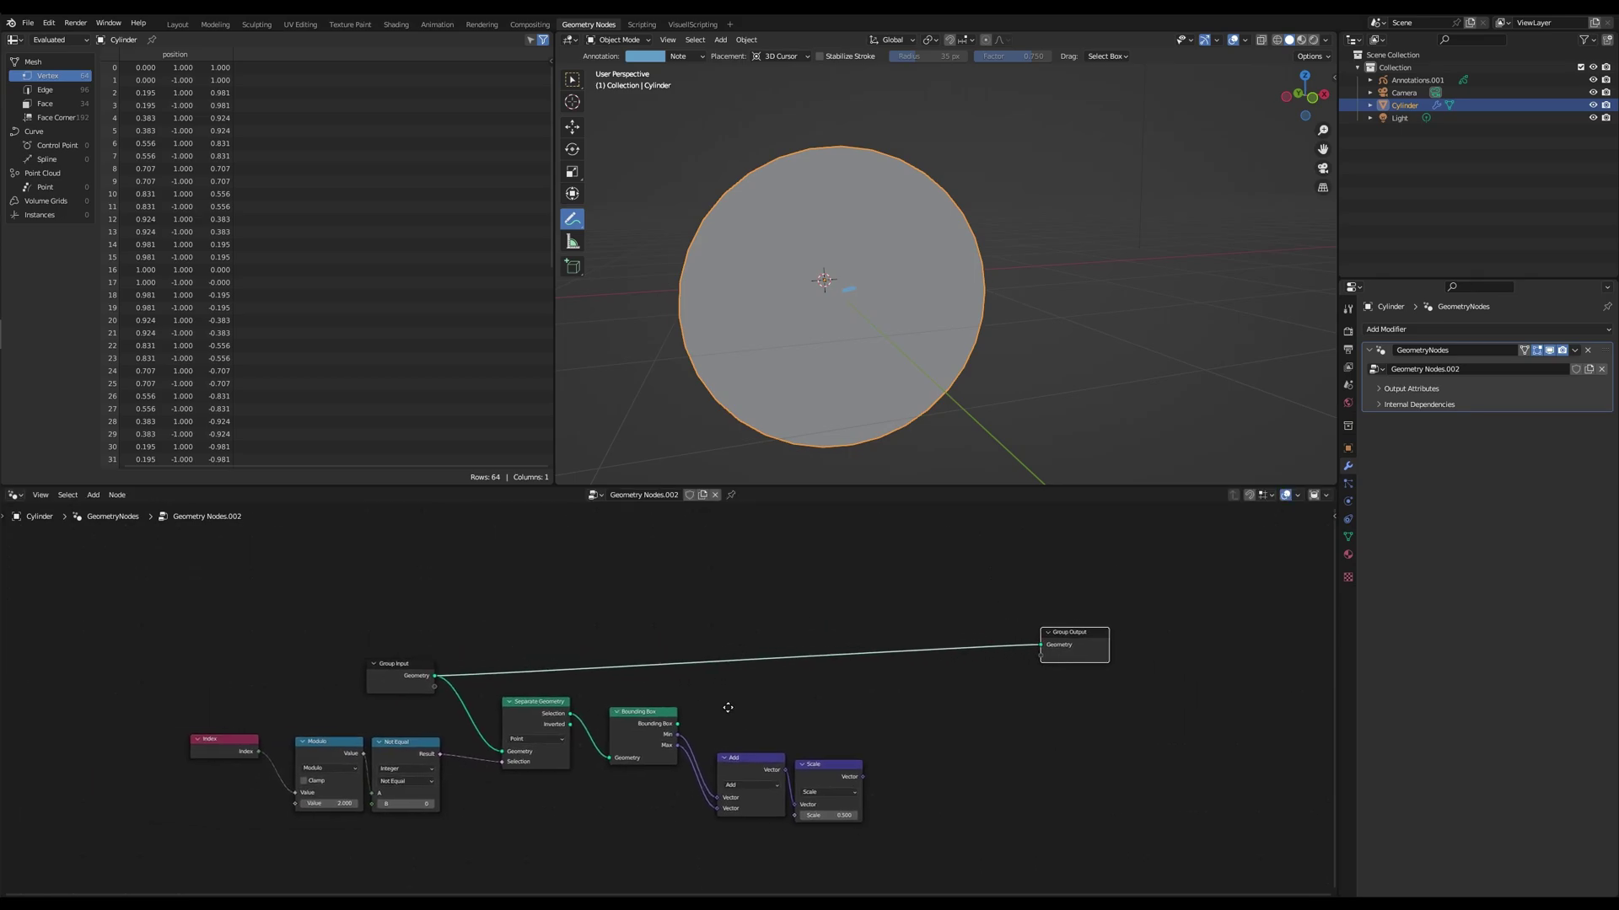
{"action": "left_click_drag", "start_coordinate": [394, 674], "coordinate": [366, 605]}
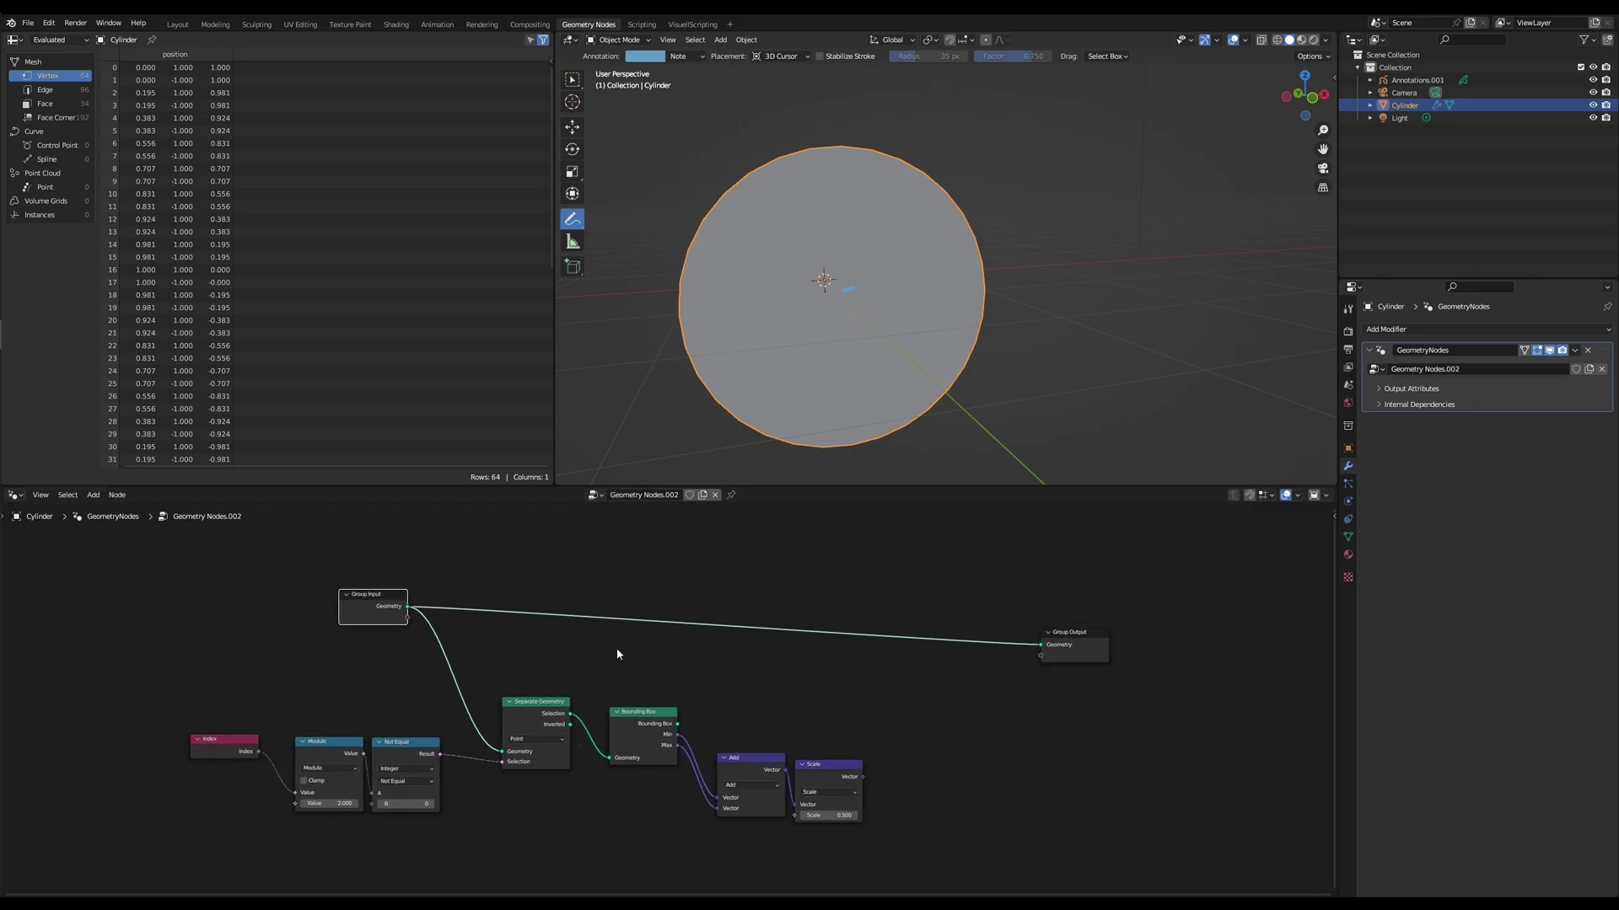
- Add a Position node between the Group Input and the Separate Geometry node
{"action": "key", "text": "shift+a"}
{"action": "type", "text": "spo"}
{"action": "key", "text": "Return"}
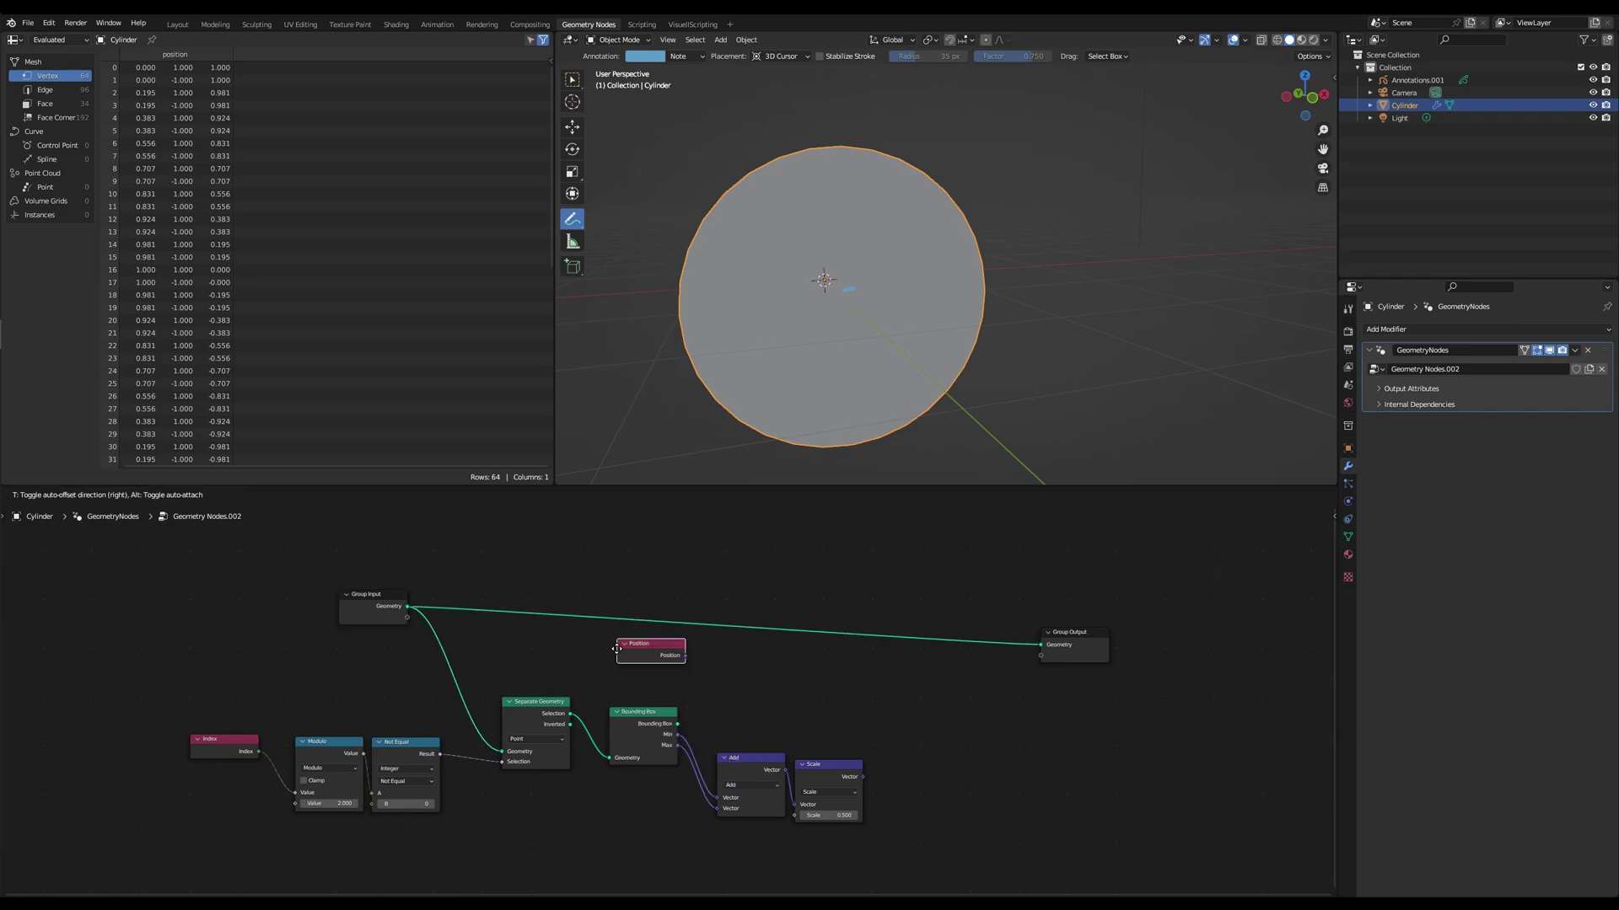
{"action": "left_click", "coordinate": [500, 642]}
- Insert a Capture Attribute node on the Group Input to Group Output link, set it to Vector, and connect Position to its Value
{"action": "key", "text": "shift+a"}
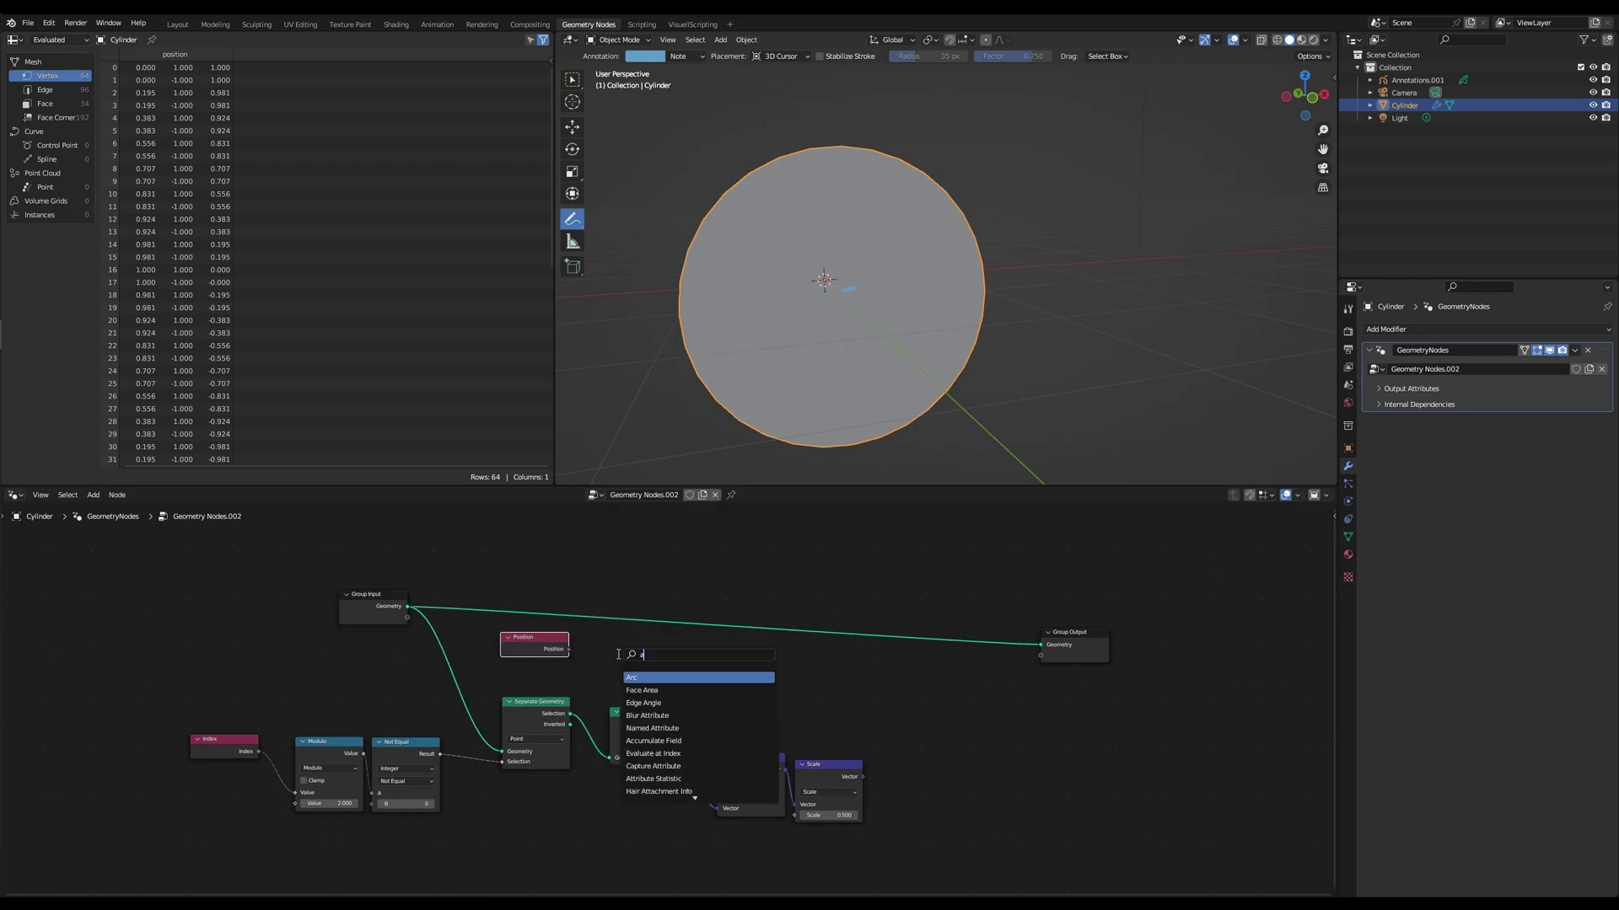
{"action": "type", "text": "tt"}
{"action": "key", "text": "Down"}
{"action": "key", "text": "Down"}
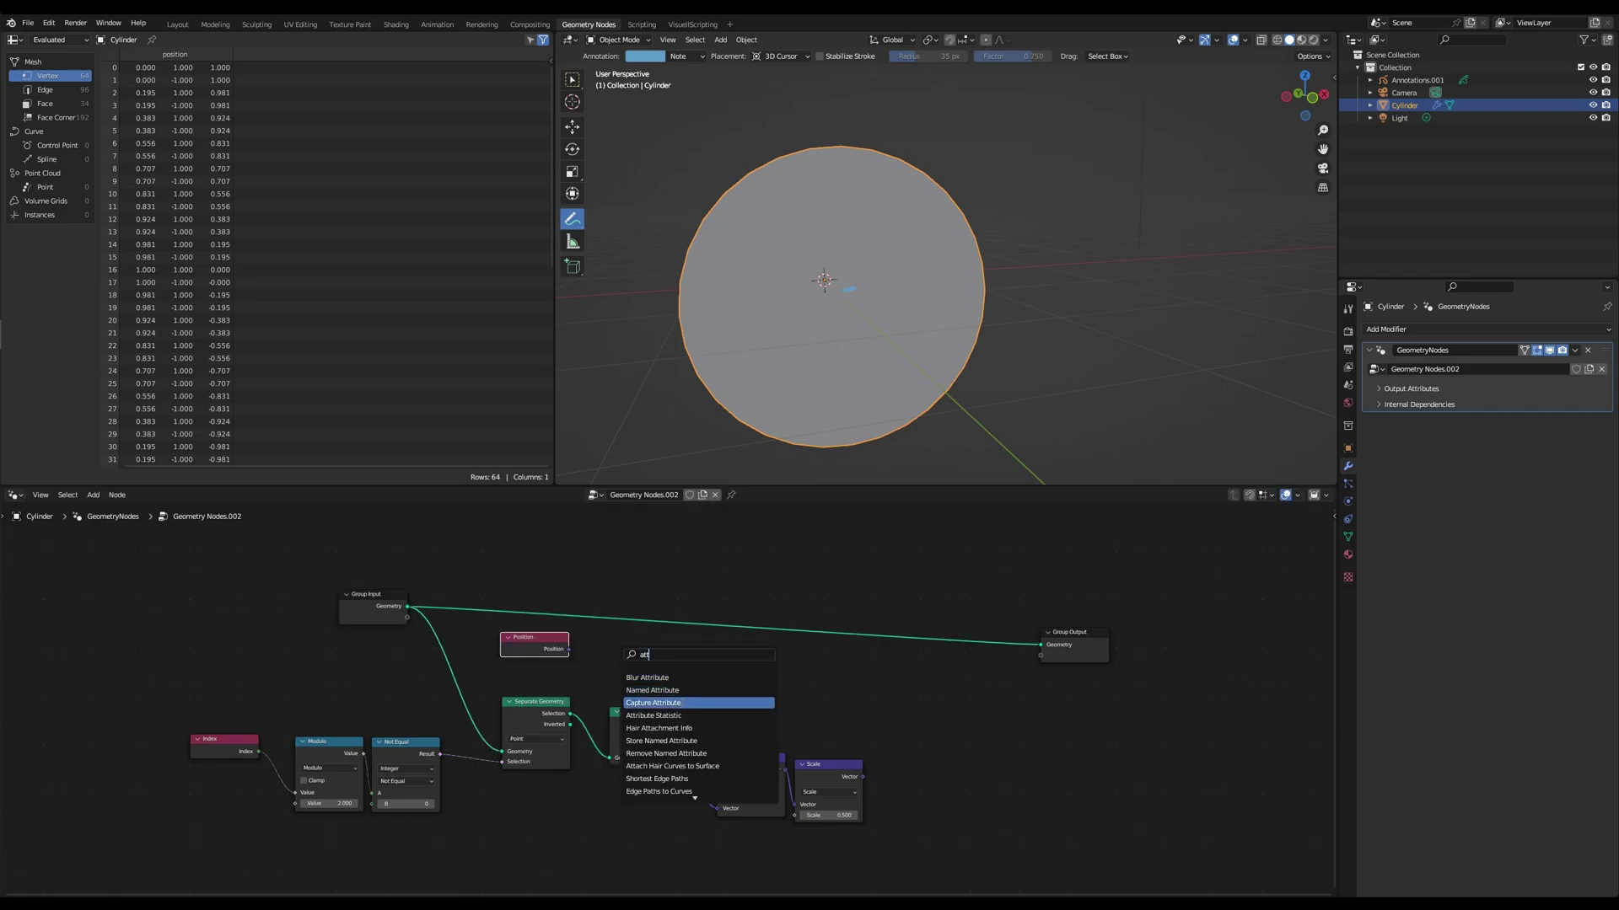
{"action": "key", "text": "Return"}
{"action": "left_click", "coordinate": [668, 619]}
{"action": "left_click", "coordinate": [623, 604]}
{"action": "key", "text": "v"}
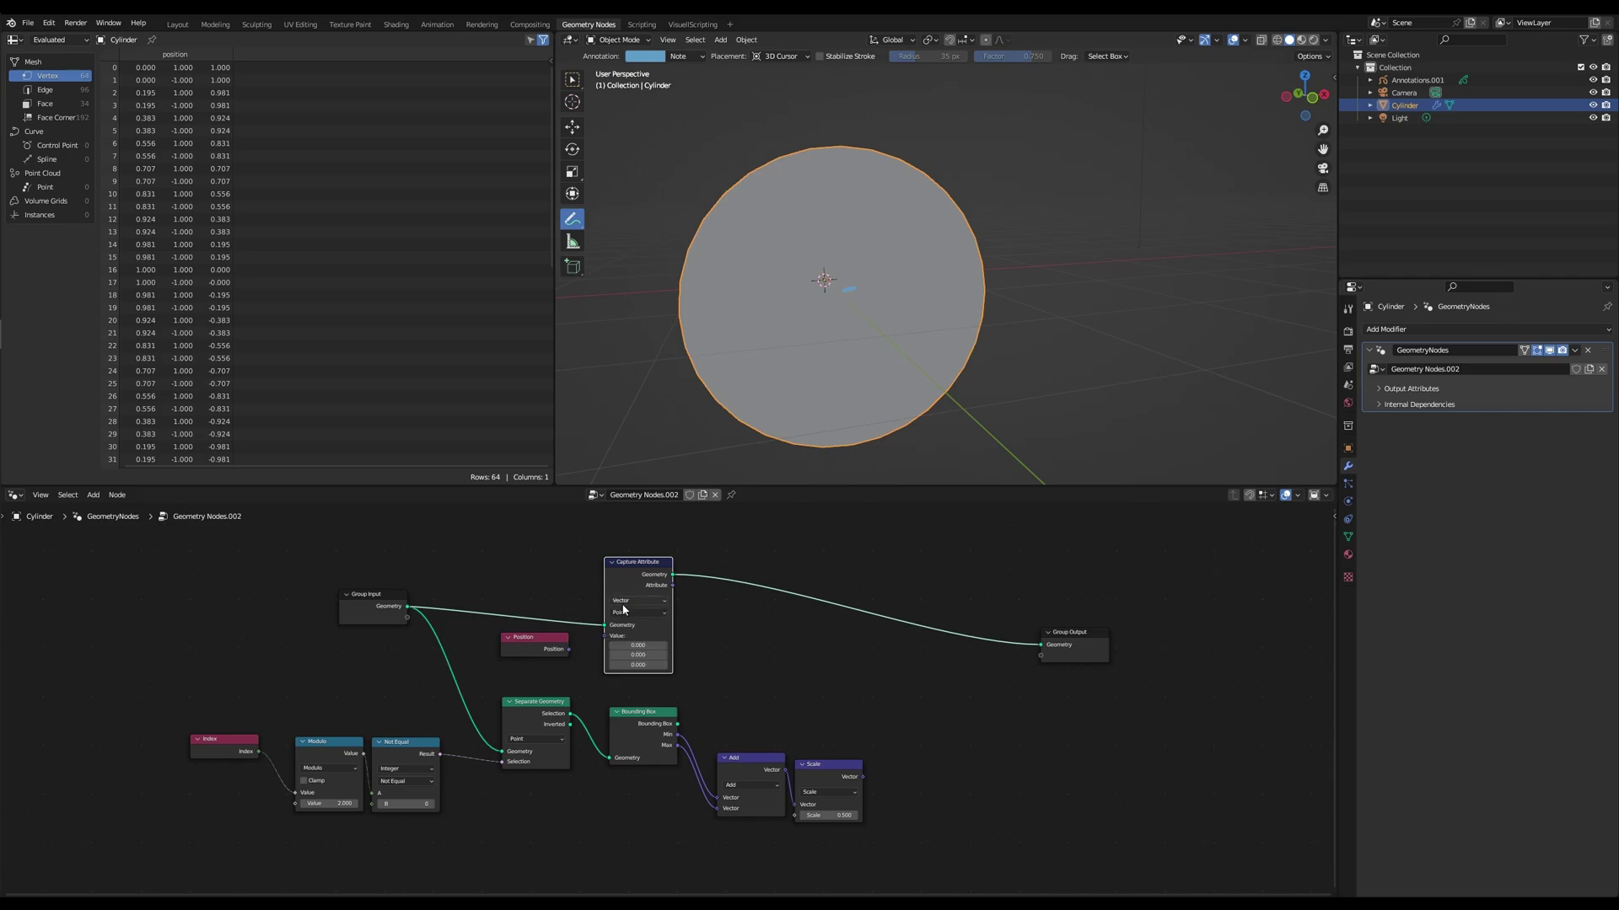
{"action": "left_click_drag", "start_coordinate": [569, 649], "coordinate": [604, 637]}
{"action": "mouse_move", "coordinate": [630, 567]}
{"action": "left_mouse_down"}
{"action": "mouse_move", "coordinate": [616, 561]}
{"action": "mouse_move", "coordinate": [630, 560]}
{"action": "left_mouse_up"}
- Add a Vector Math node set to Subtract that subtracts the Scale result from the captured position attribute
{"action": "middle_click_drag", "start_coordinate": [729, 627], "coordinate": [618, 646]}
{"action": "scroll", "coordinate": [612, 609], "scroll_direction": "up", "scroll_amount": 1}
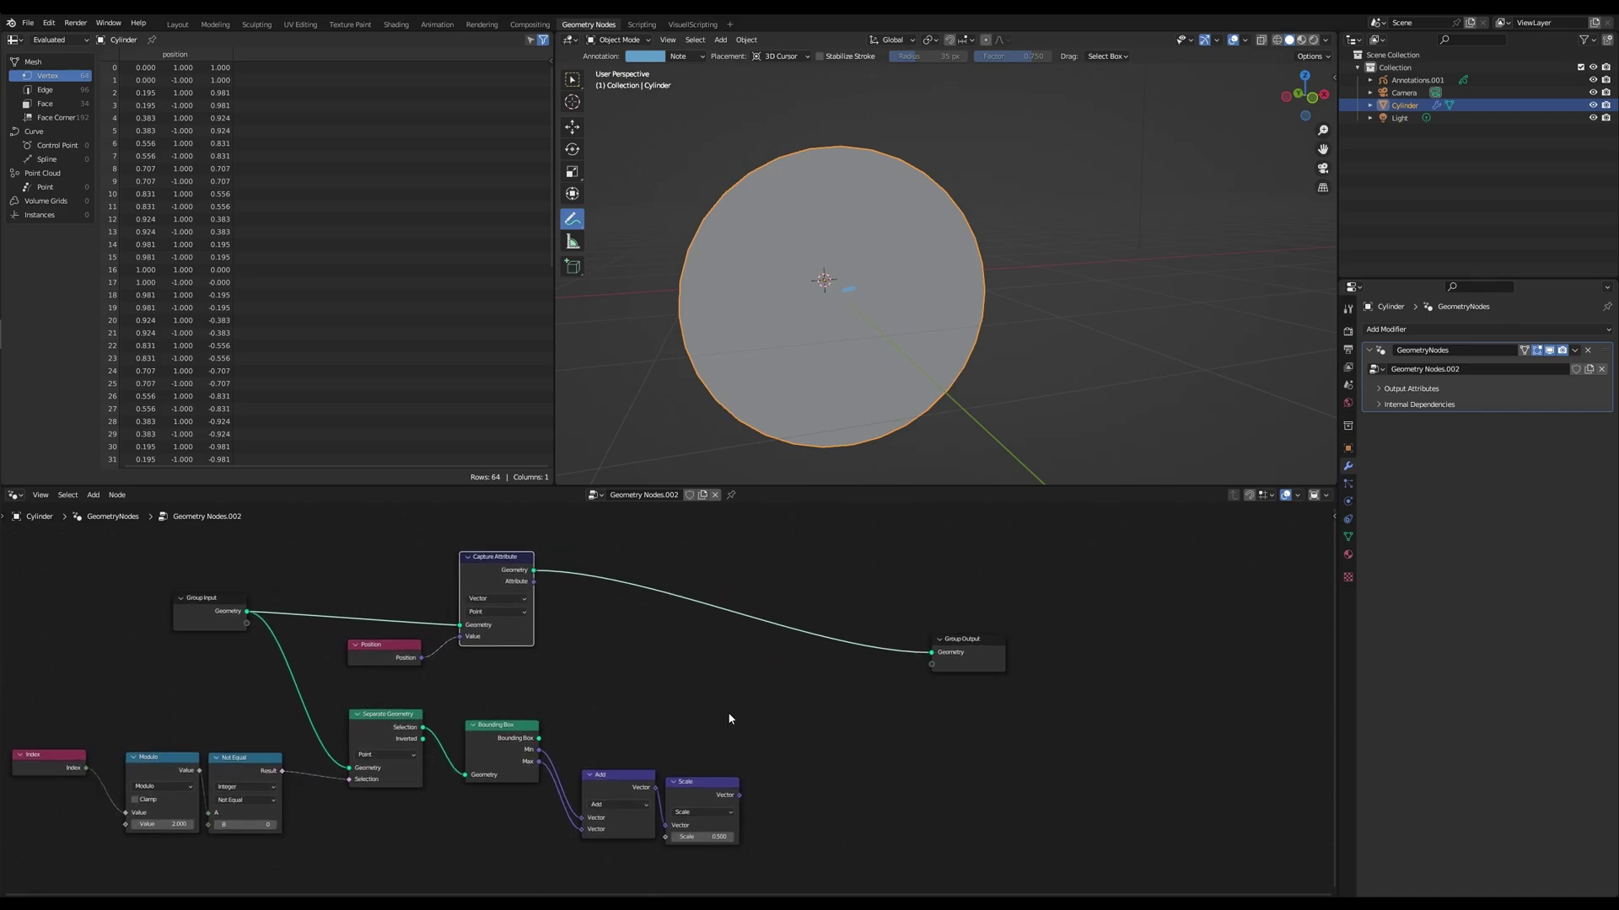
{"action": "key", "text": "shift+d"}
{"action": "left_click", "coordinate": [818, 701]}
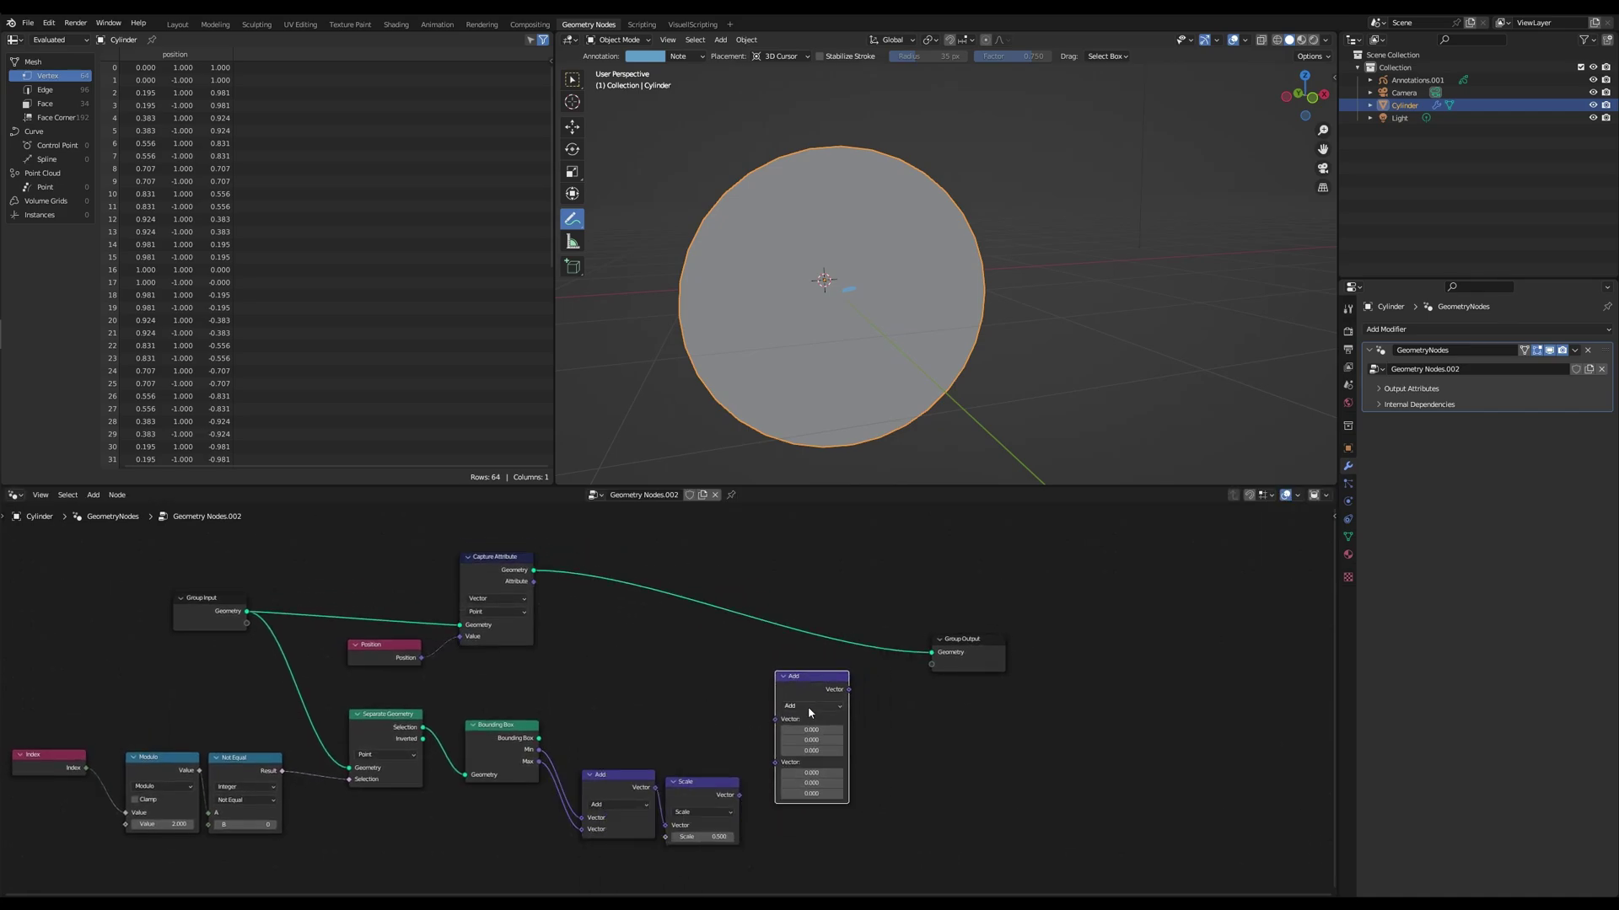
{"action": "left_click", "coordinate": [808, 705]}
{"action": "left_click", "coordinate": [812, 730]}
{"action": "left_click_drag", "start_coordinate": [739, 795], "coordinate": [775, 762]}
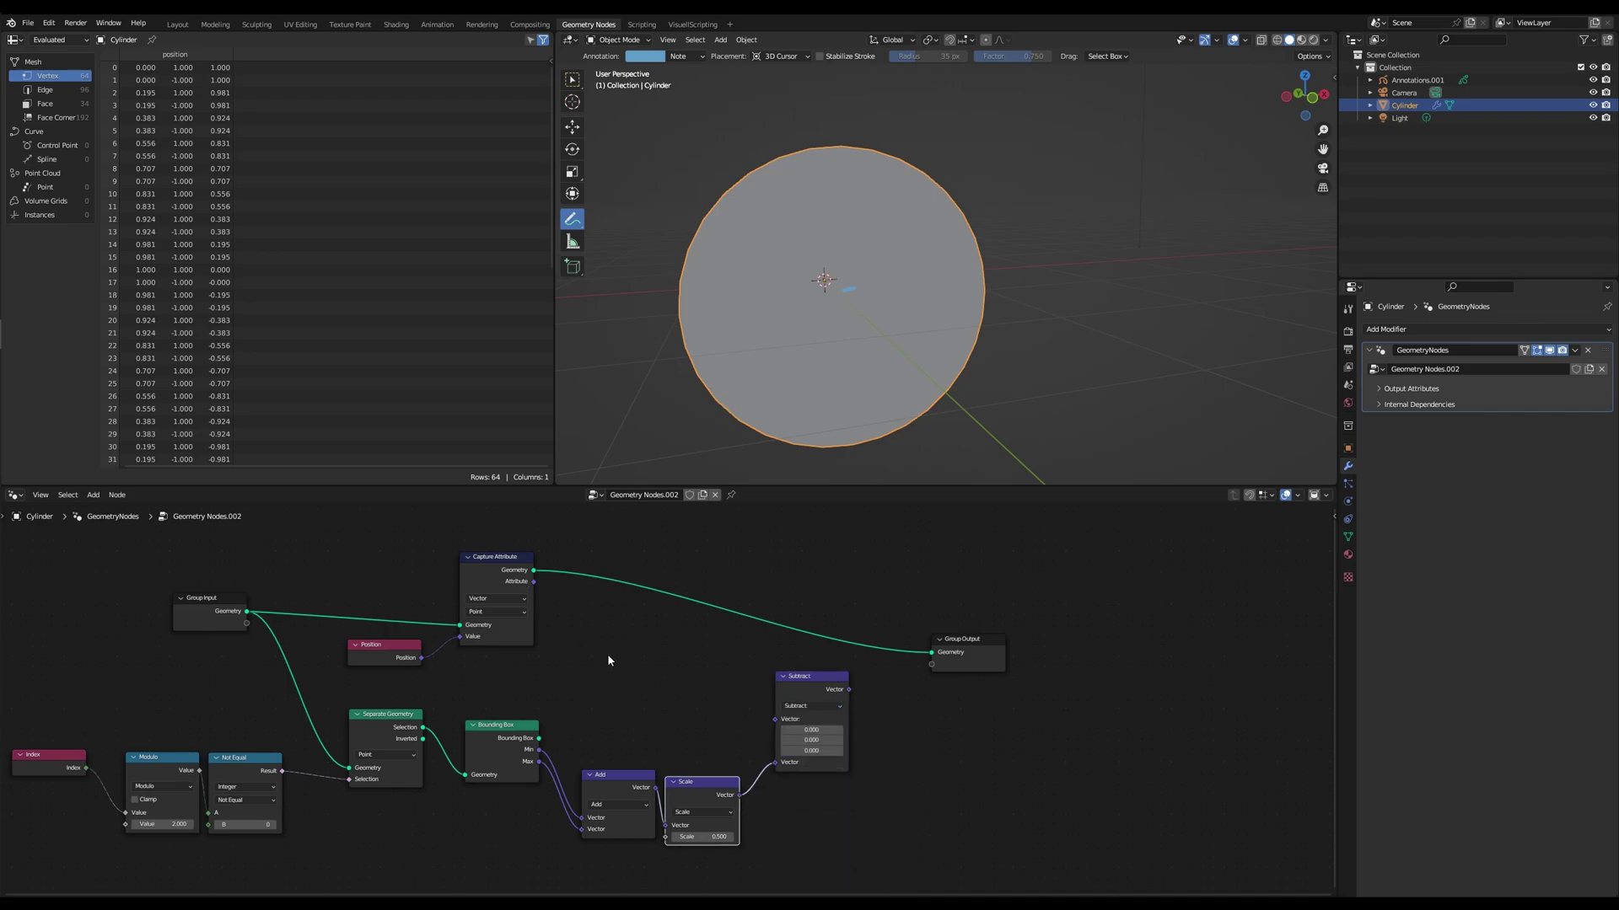
{"action": "left_click_drag", "start_coordinate": [533, 583], "coordinate": [776, 719]}
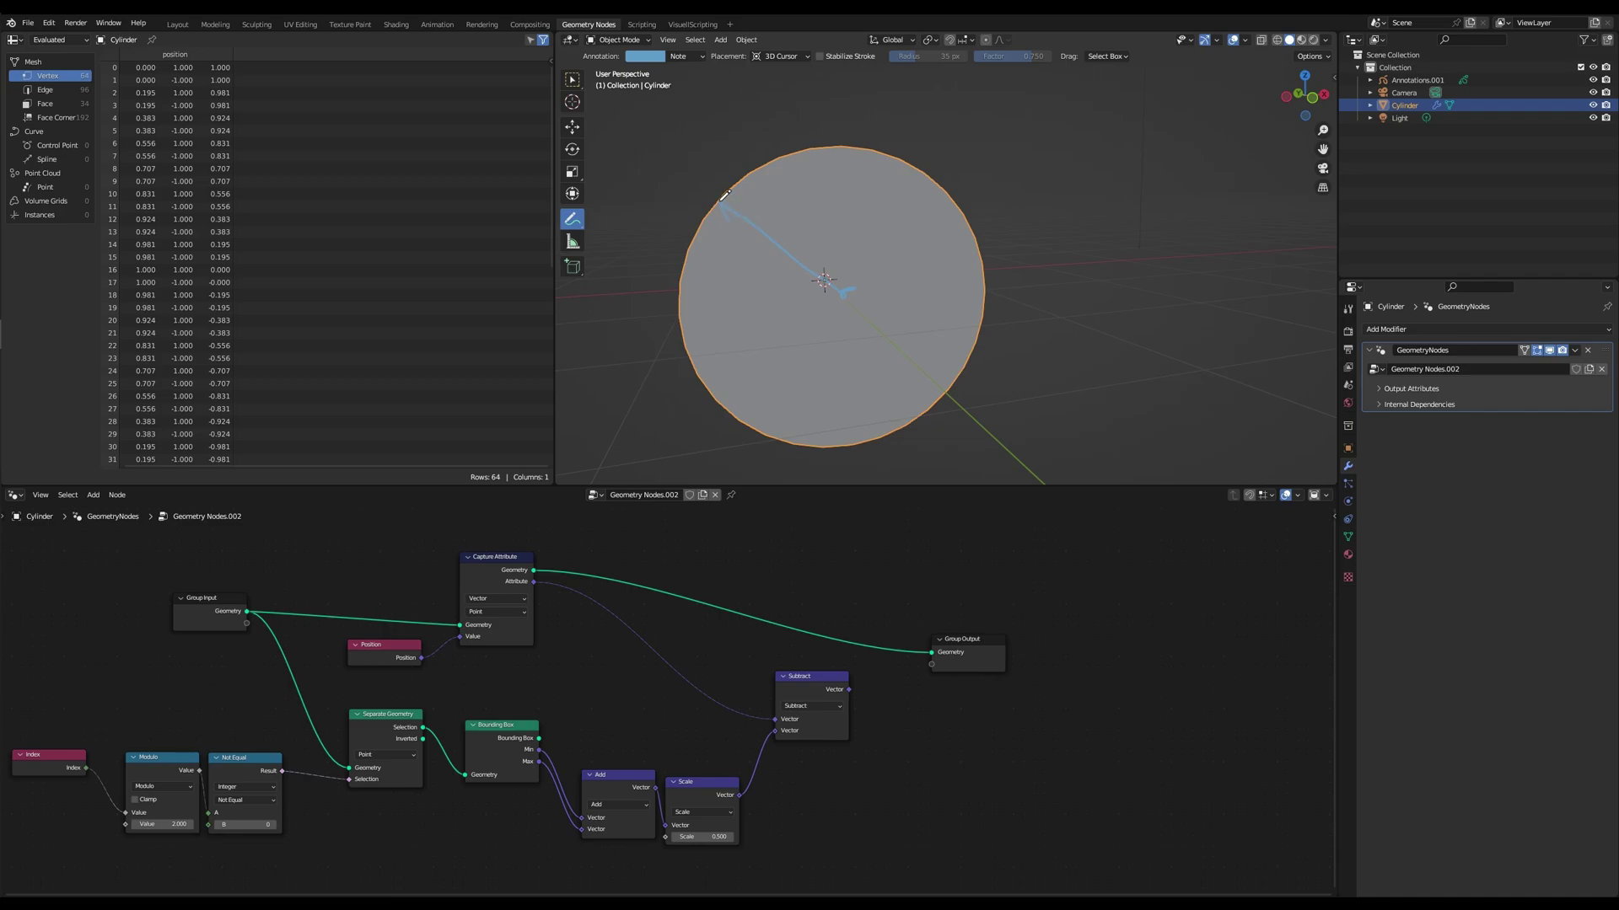
- Annotate the direction from the end face's centre to its rim
{"action": "left_click_drag", "start_coordinate": [779, 169], "coordinate": [777, 171]}
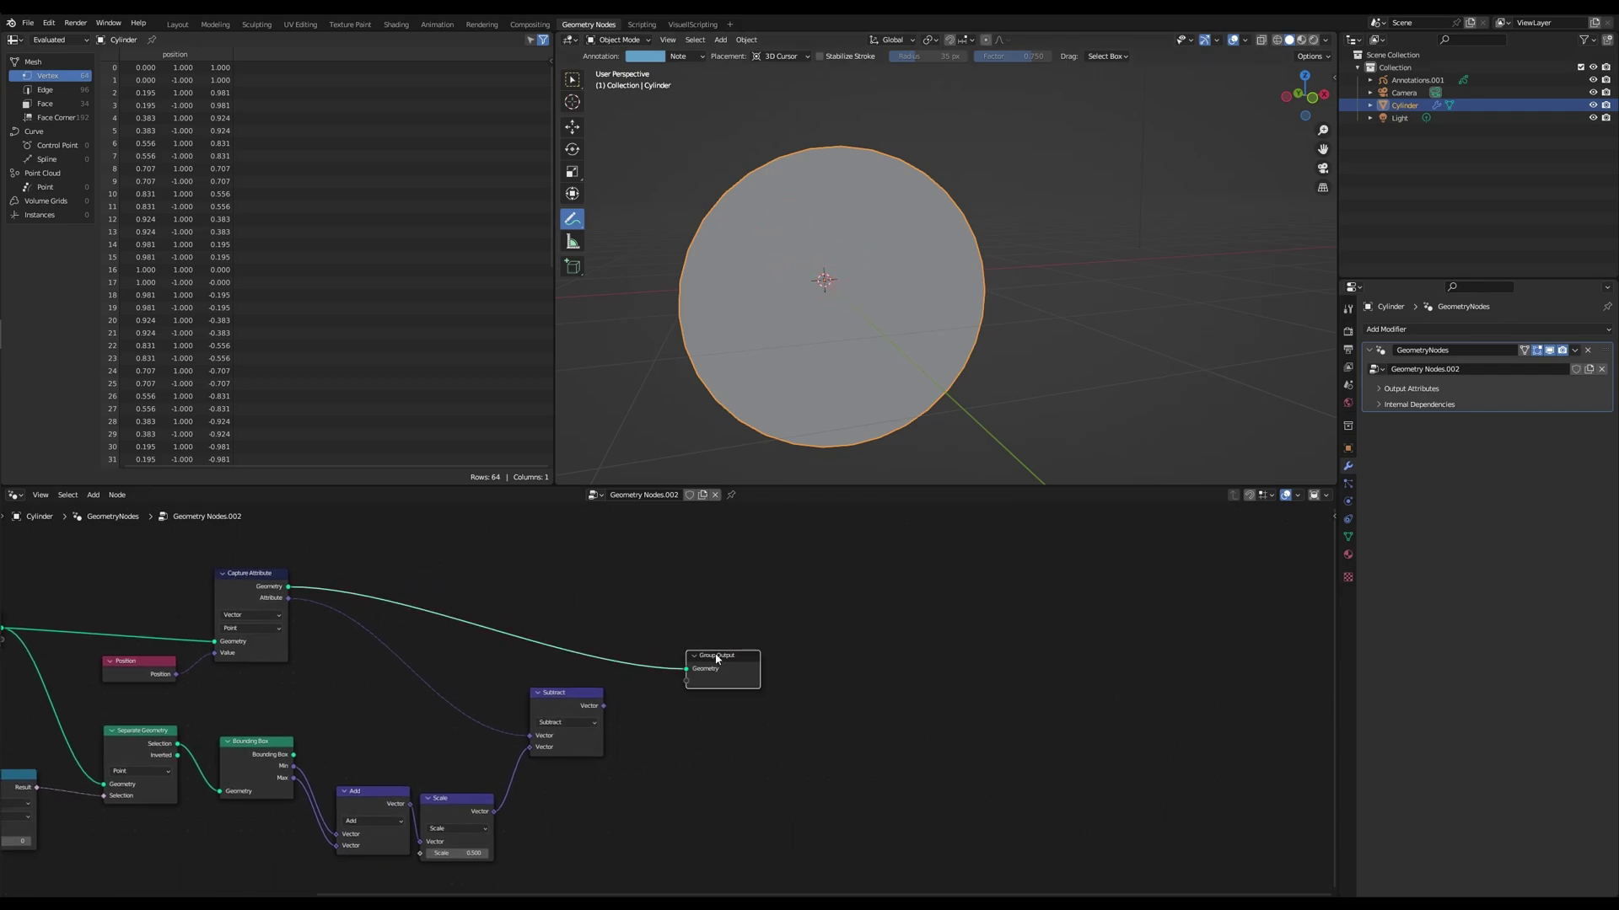
- Move the Group Output aside and add a Vector Math node set to Project, with the Subtract result as its first vector
{"action": "left_click_drag", "start_coordinate": [715, 661], "coordinate": [1027, 579]}
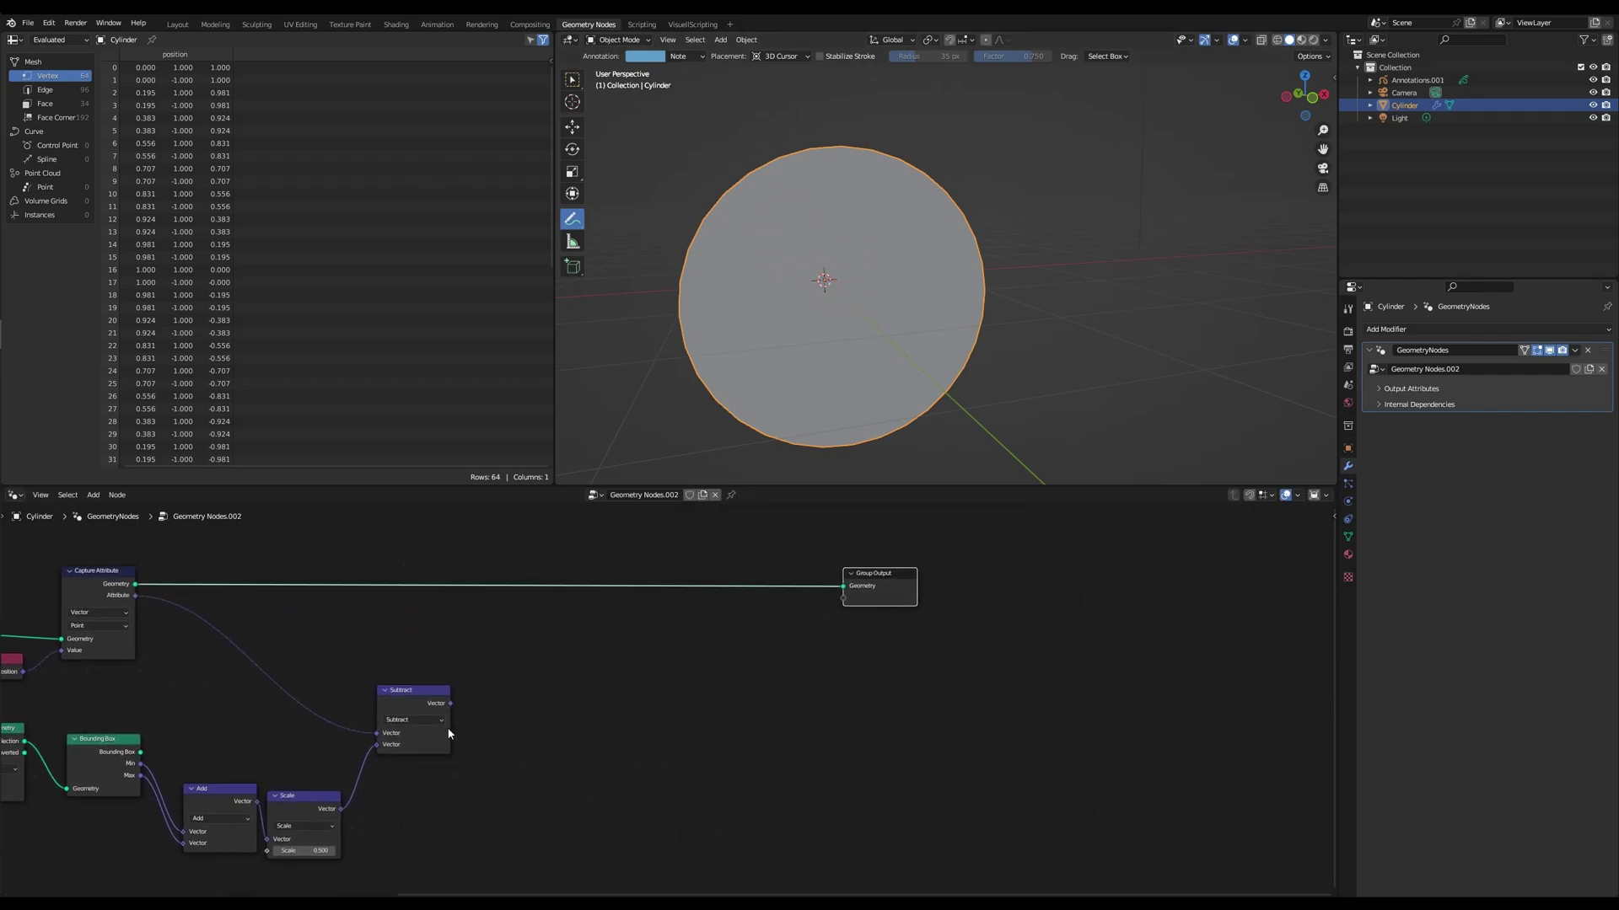
{"action": "left_click_drag", "start_coordinate": [429, 711], "coordinate": [424, 680]}
{"action": "scroll", "coordinate": [421, 680], "scroll_direction": "up", "scroll_amount": 2}
{"action": "key", "text": "shift+d"}
{"action": "left_click", "coordinate": [679, 683]}
{"action": "left_click", "coordinate": [647, 692]}
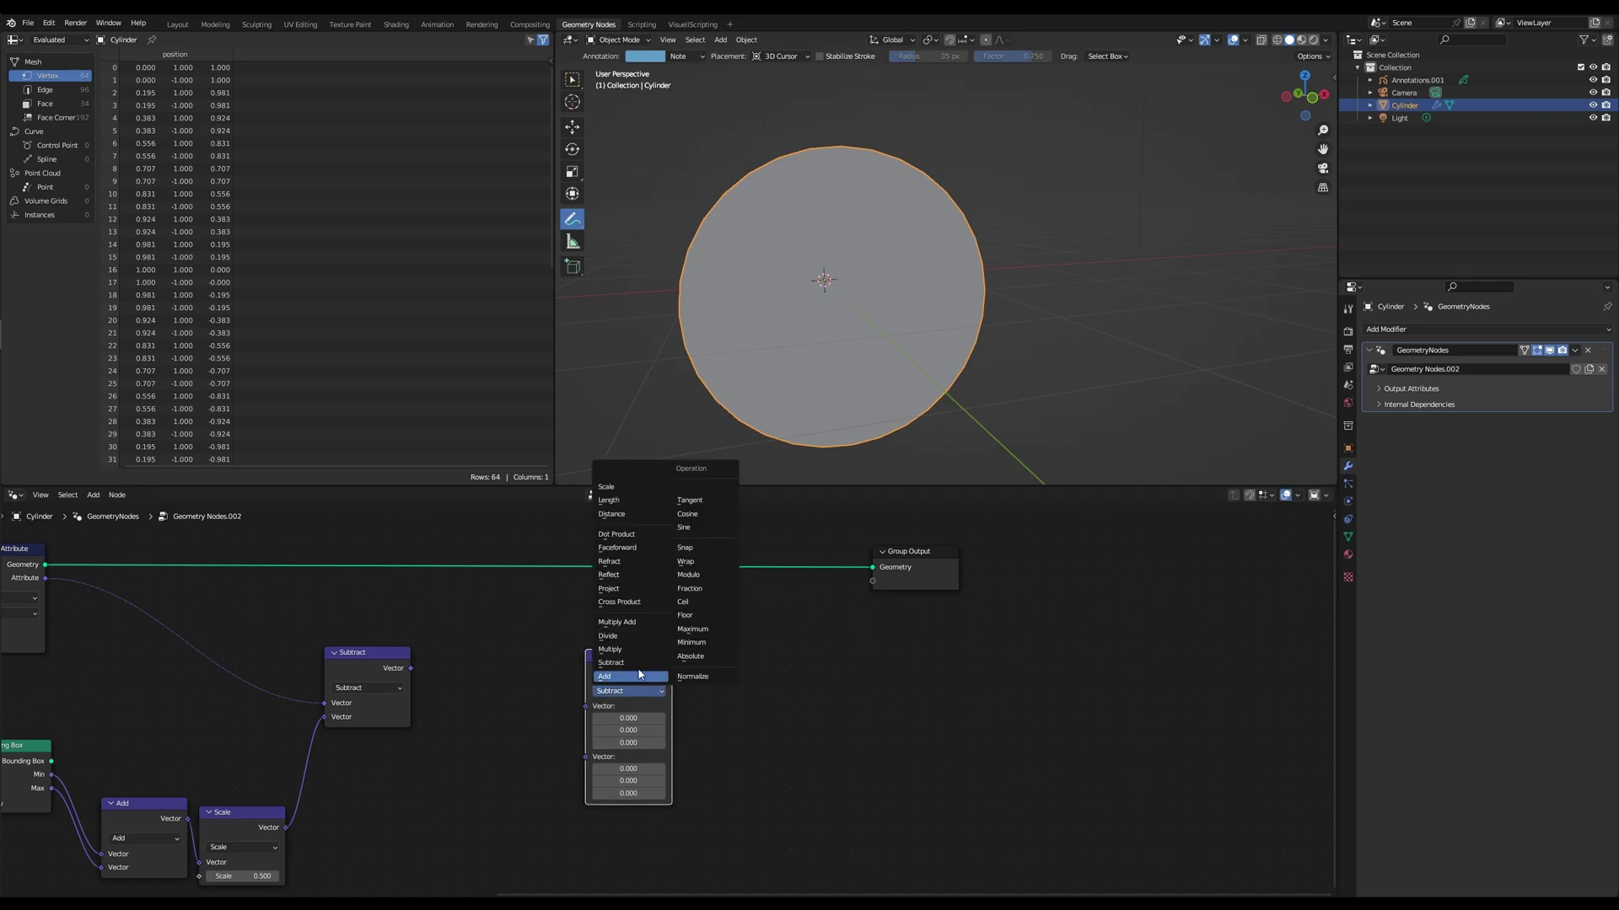
{"action": "left_click", "coordinate": [629, 590]}
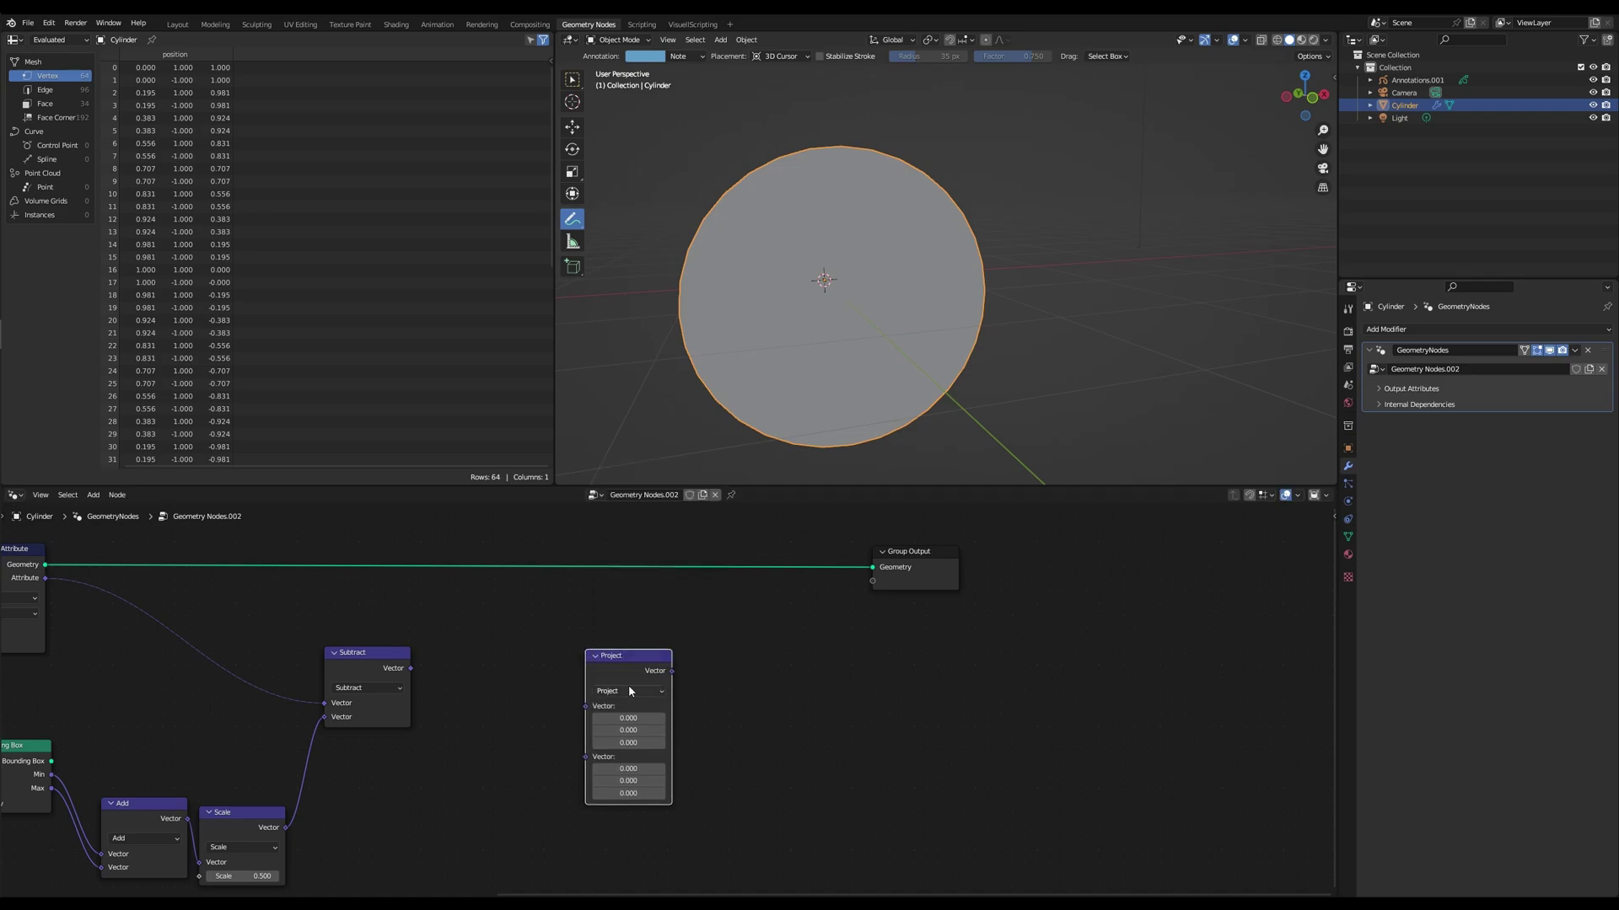
{"action": "left_click_drag", "start_coordinate": [629, 685], "coordinate": [694, 665]}
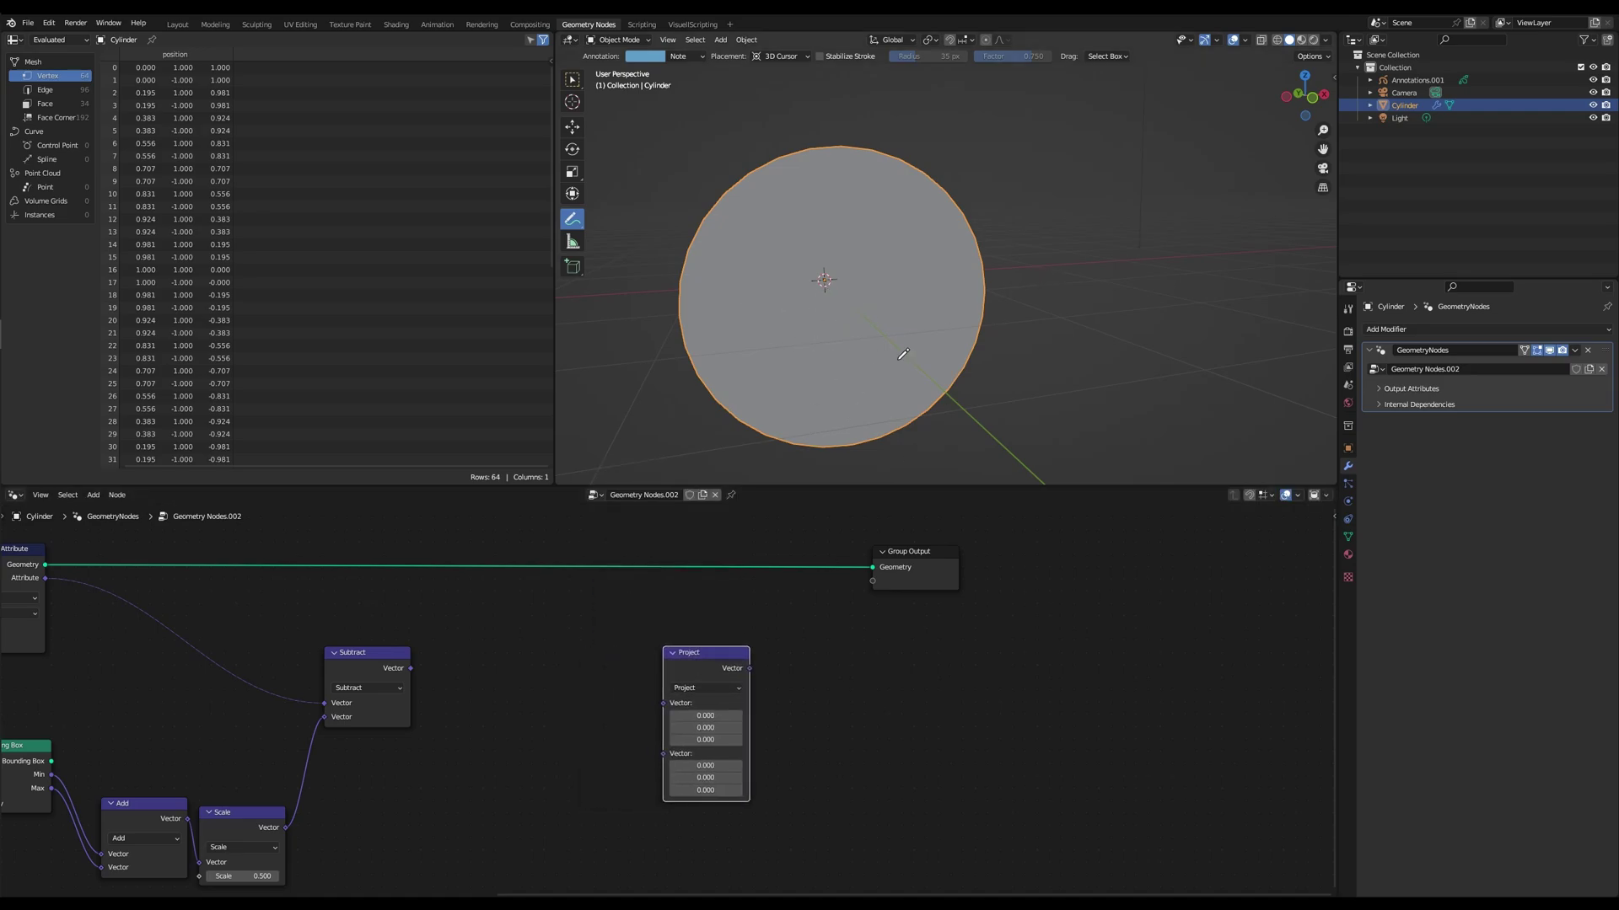
{"action": "middle_click_drag", "start_coordinate": [585, 727], "coordinate": [641, 715]}
{"action": "left_click_drag", "start_coordinate": [466, 658], "coordinate": [772, 638]}
- Add a Separate XYZ node below the Subtract to Project link and feed it the Subtract result
{"action": "scroll", "coordinate": [644, 704], "scroll_direction": "up", "scroll_amount": 1}
{"action": "key", "text": "shift+a"}
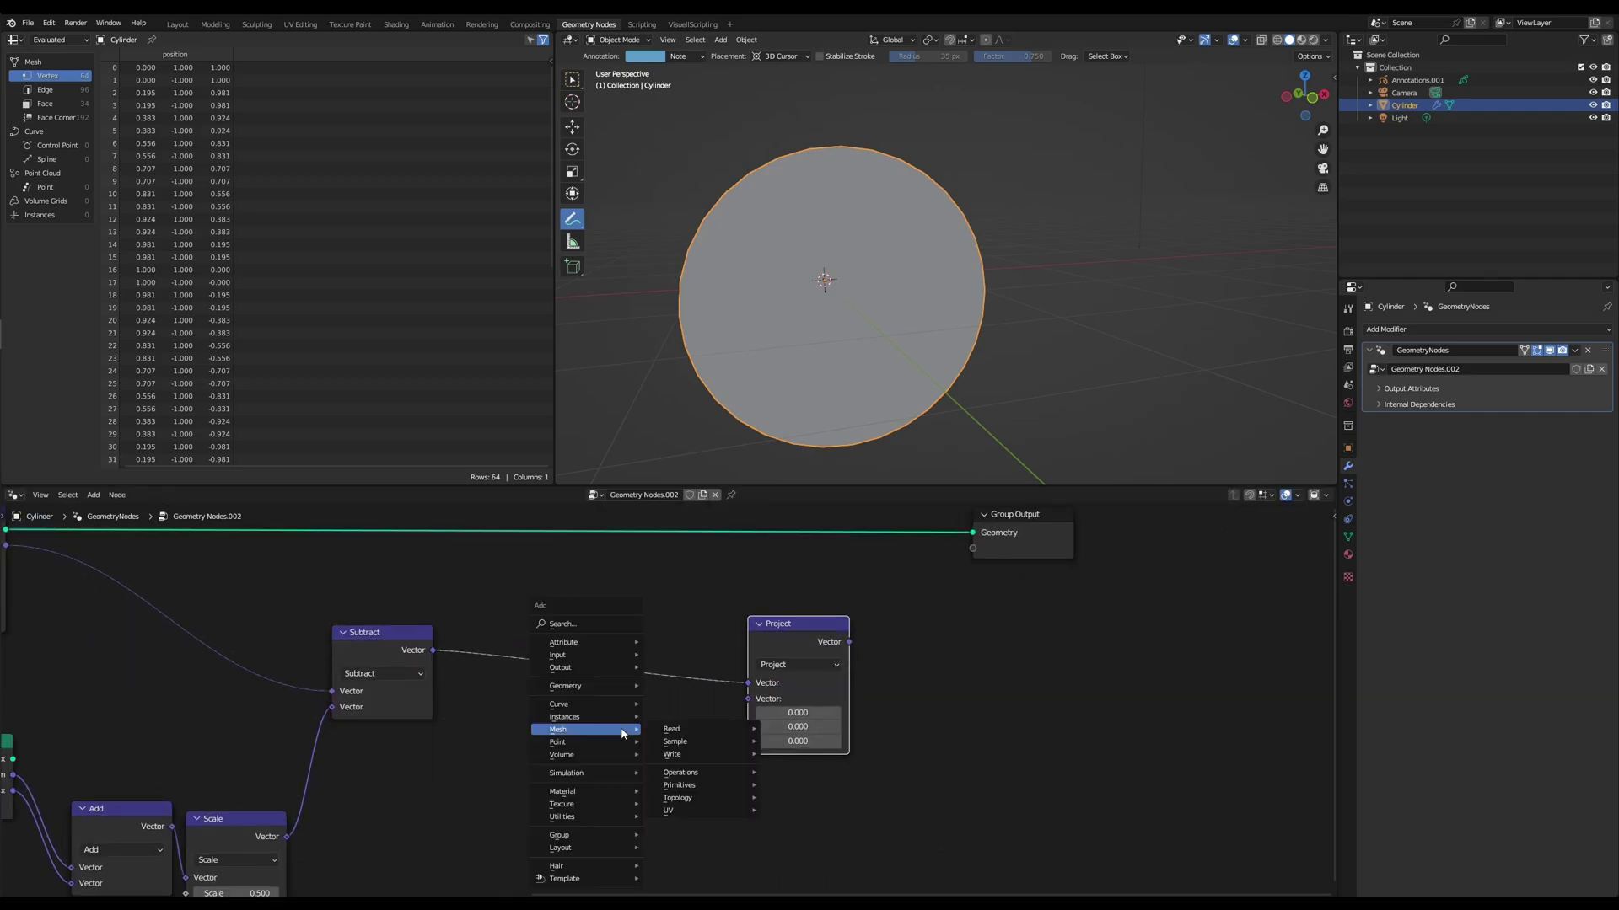
{"action": "type", "text": "sep"}
{"action": "key", "text": "Return"}
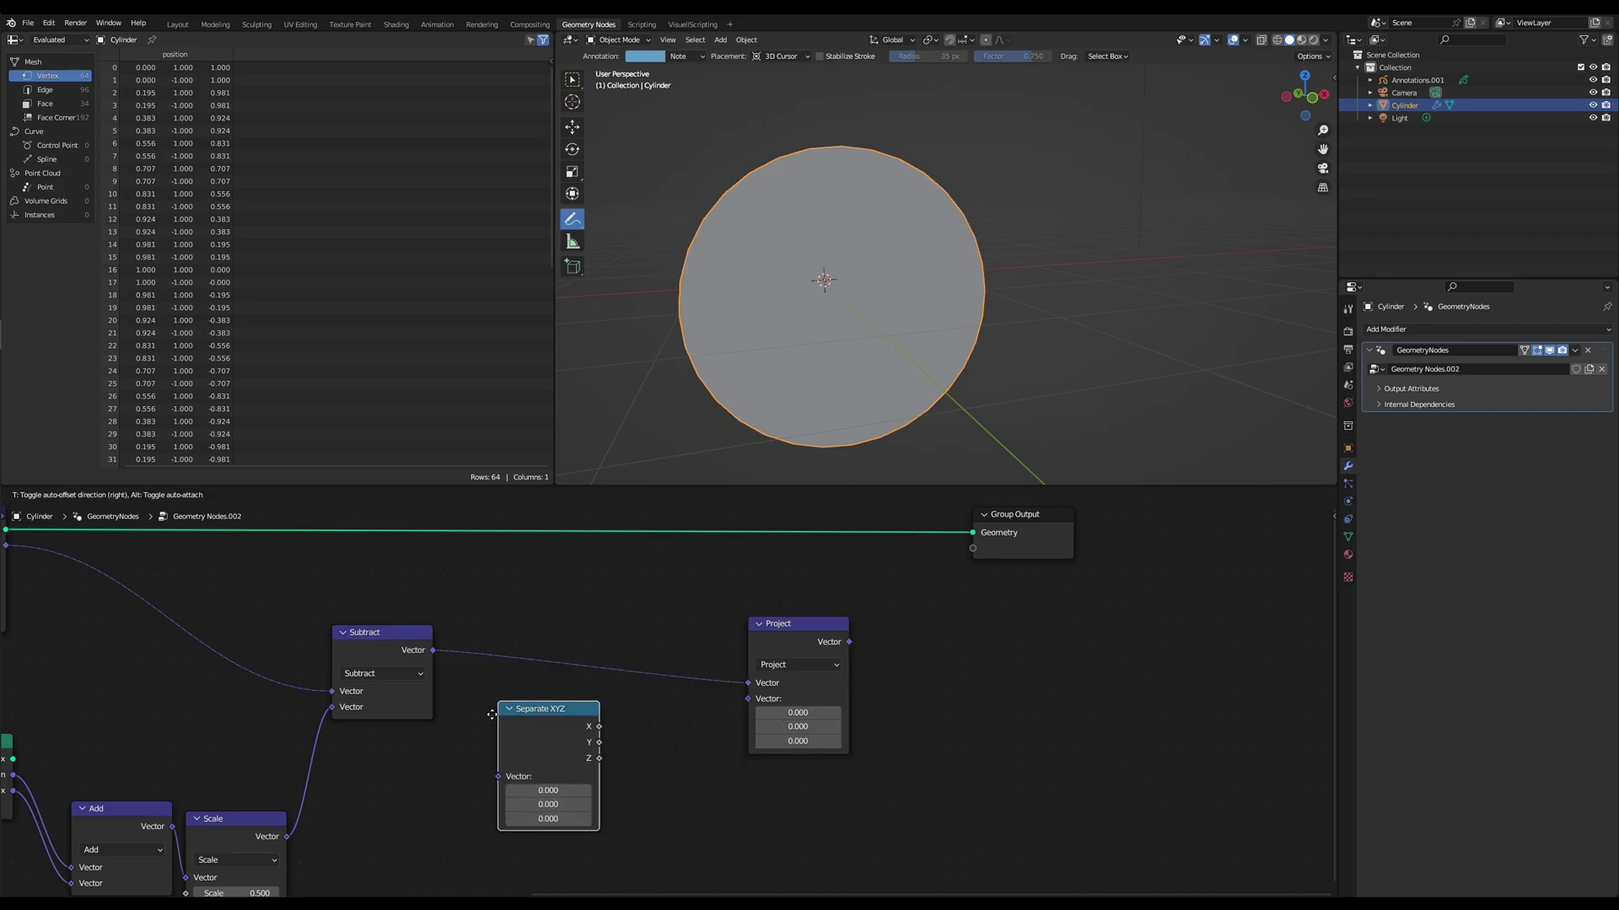
{"action": "left_click", "coordinate": [527, 713]}
{"action": "left_click_drag", "start_coordinate": [432, 650], "coordinate": [483, 774]}
{"action": "key", "text": "shift+a"}
{"action": "key", "text": "c"}
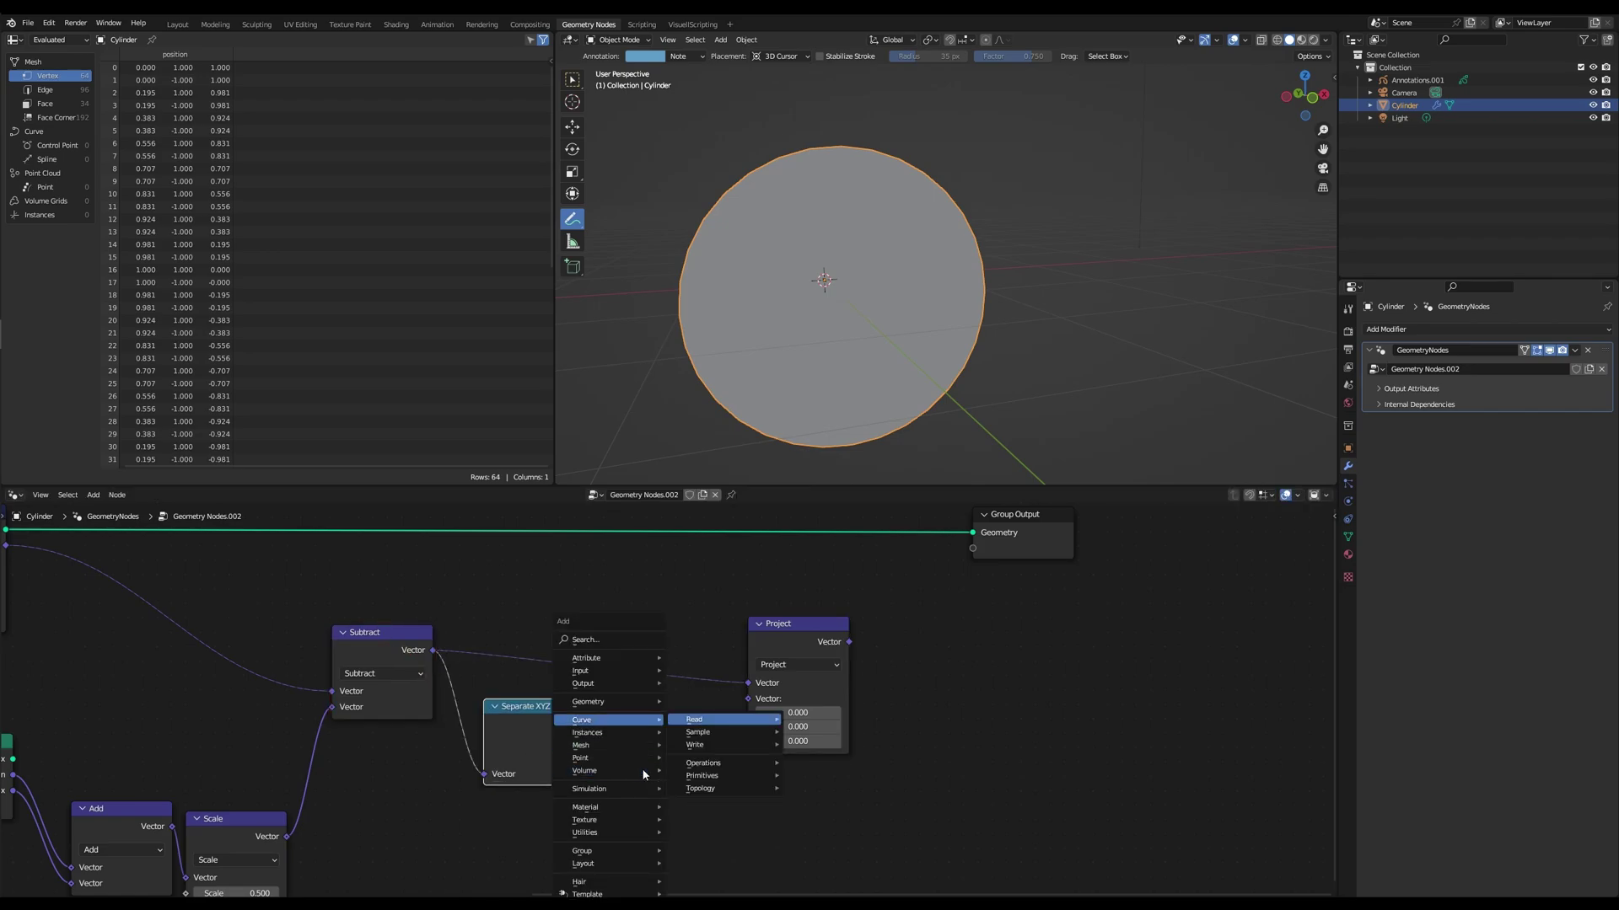
{"action": "key", "text": "o"}
{"action": "key", "text": "m"}
{"action": "left_click", "coordinate": [642, 770]}
{"action": "key", "text": "x"}
- Add a Combine XYZ node beside the Separate XYZ node
{"action": "key", "text": "shift+a"}
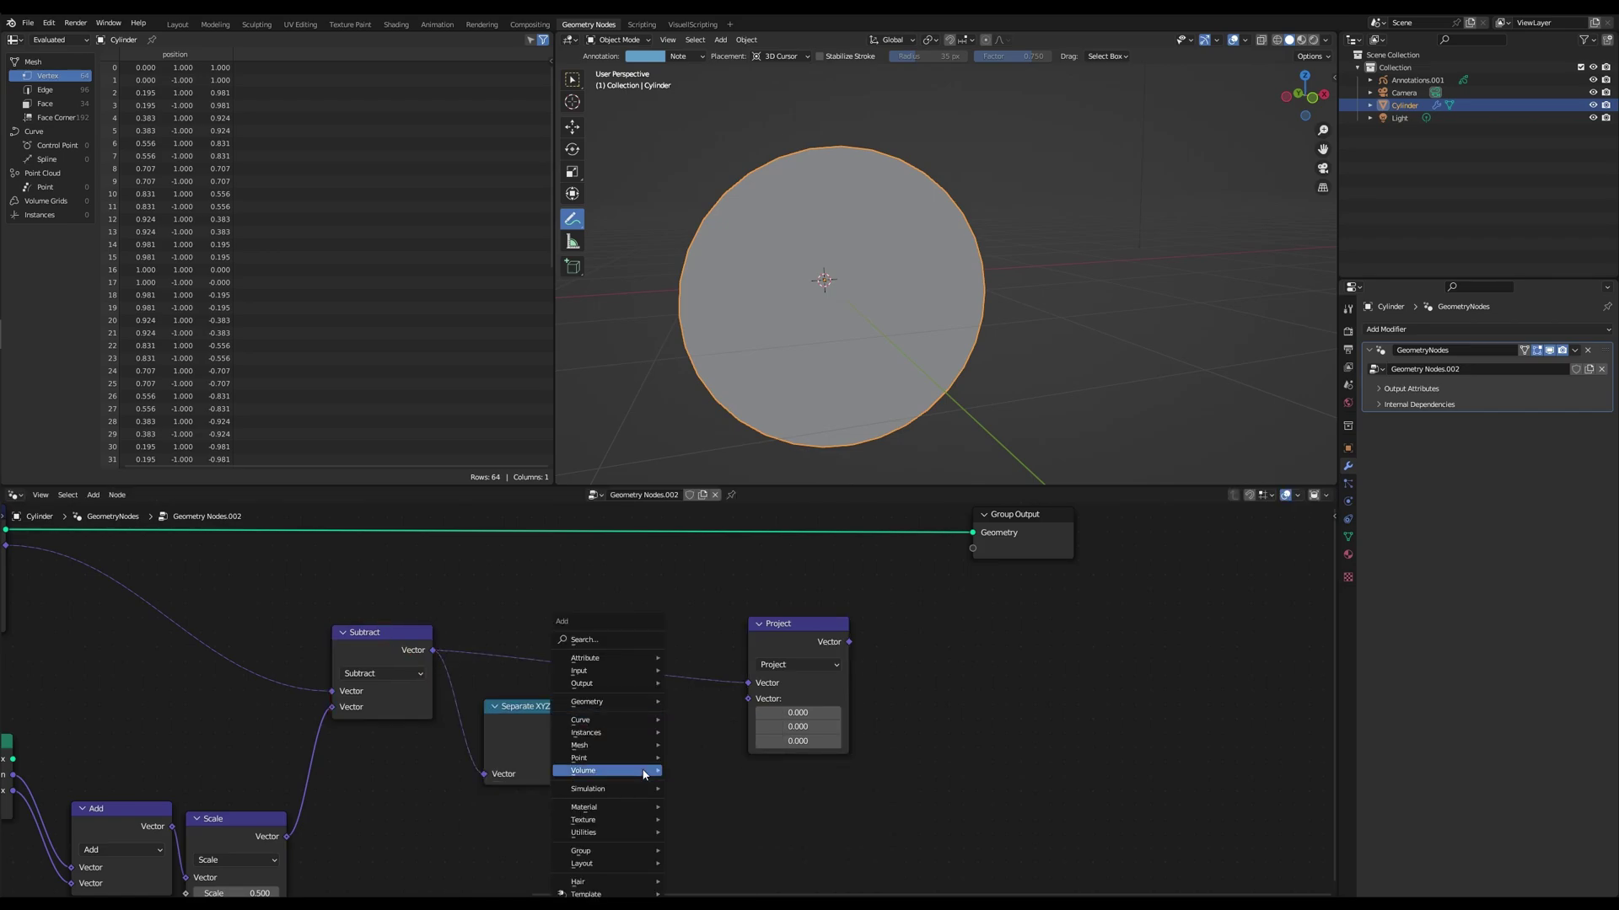
{"action": "type", "text": "scom"}
{"action": "left_click", "coordinate": [672, 790]}
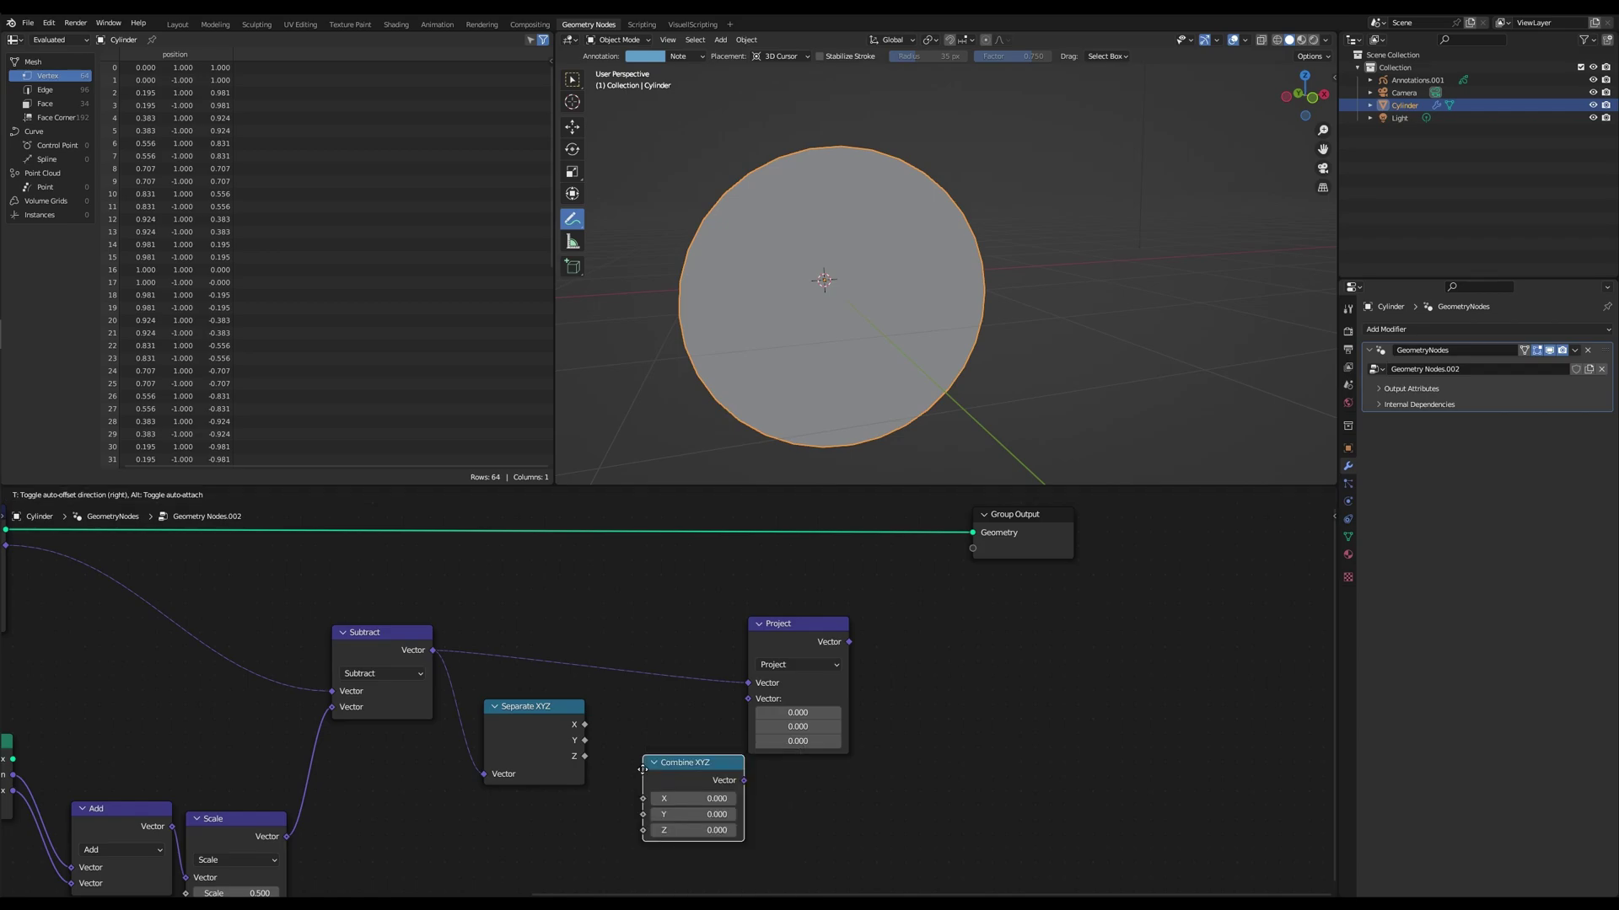
{"action": "left_click", "coordinate": [599, 747]}
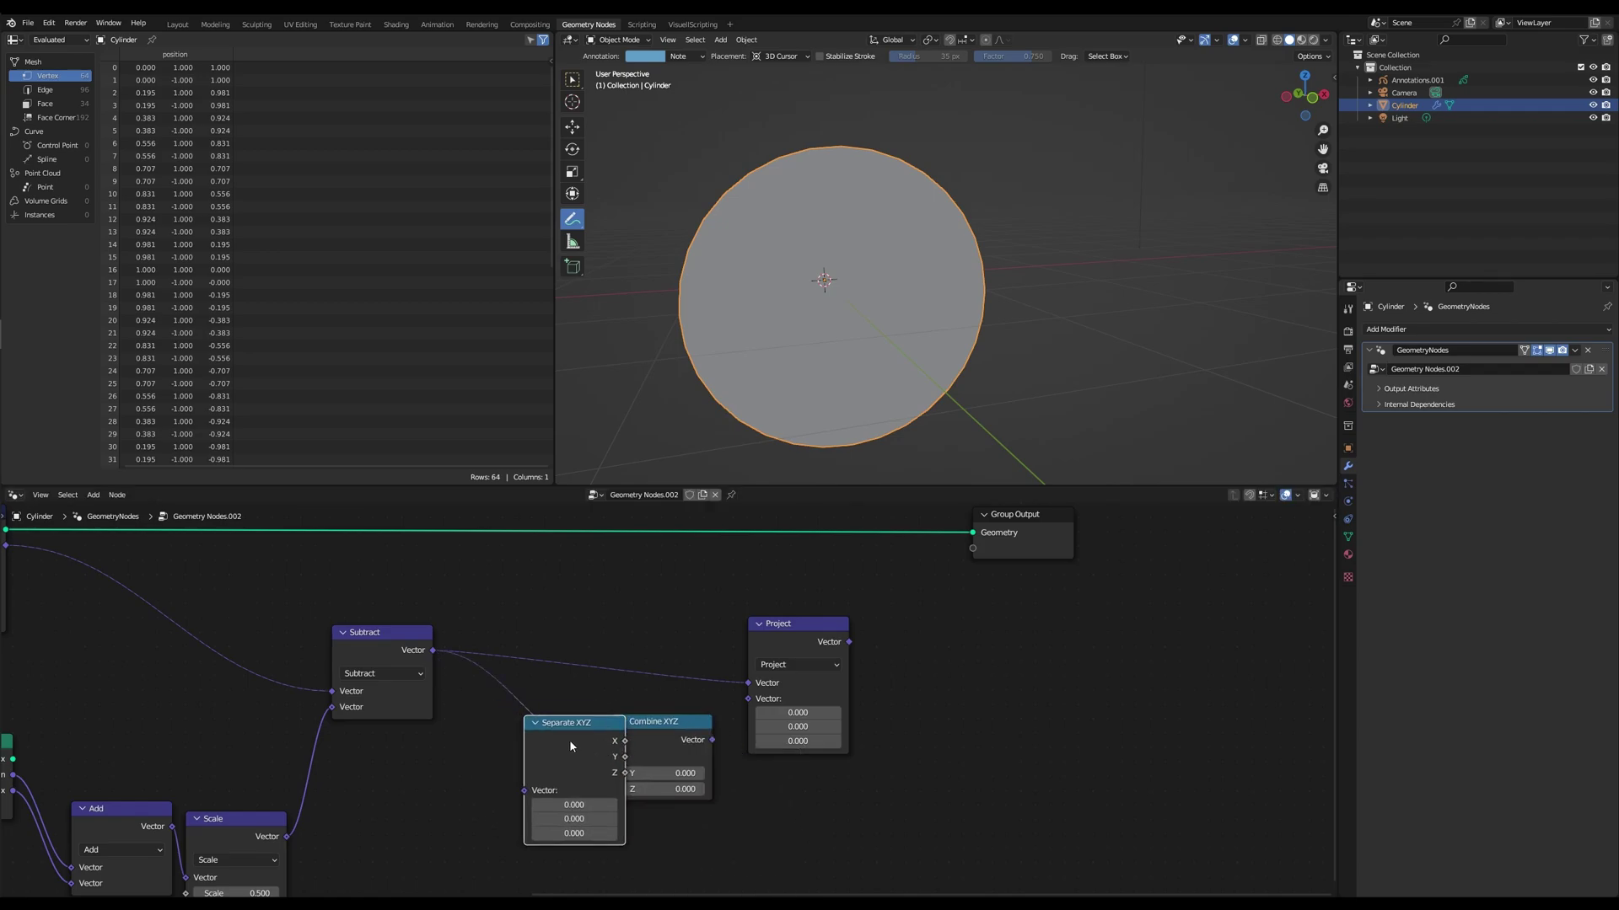
- Connect Separate XYZ's X and Y to Combine XYZ, and its output vector to the Project node's second input
{"action": "left_click_drag", "start_coordinate": [563, 747], "coordinate": [521, 735]}
{"action": "left_click_drag", "start_coordinate": [681, 733], "coordinate": [605, 770]}
{"action": "left_click", "coordinate": [622, 758]}
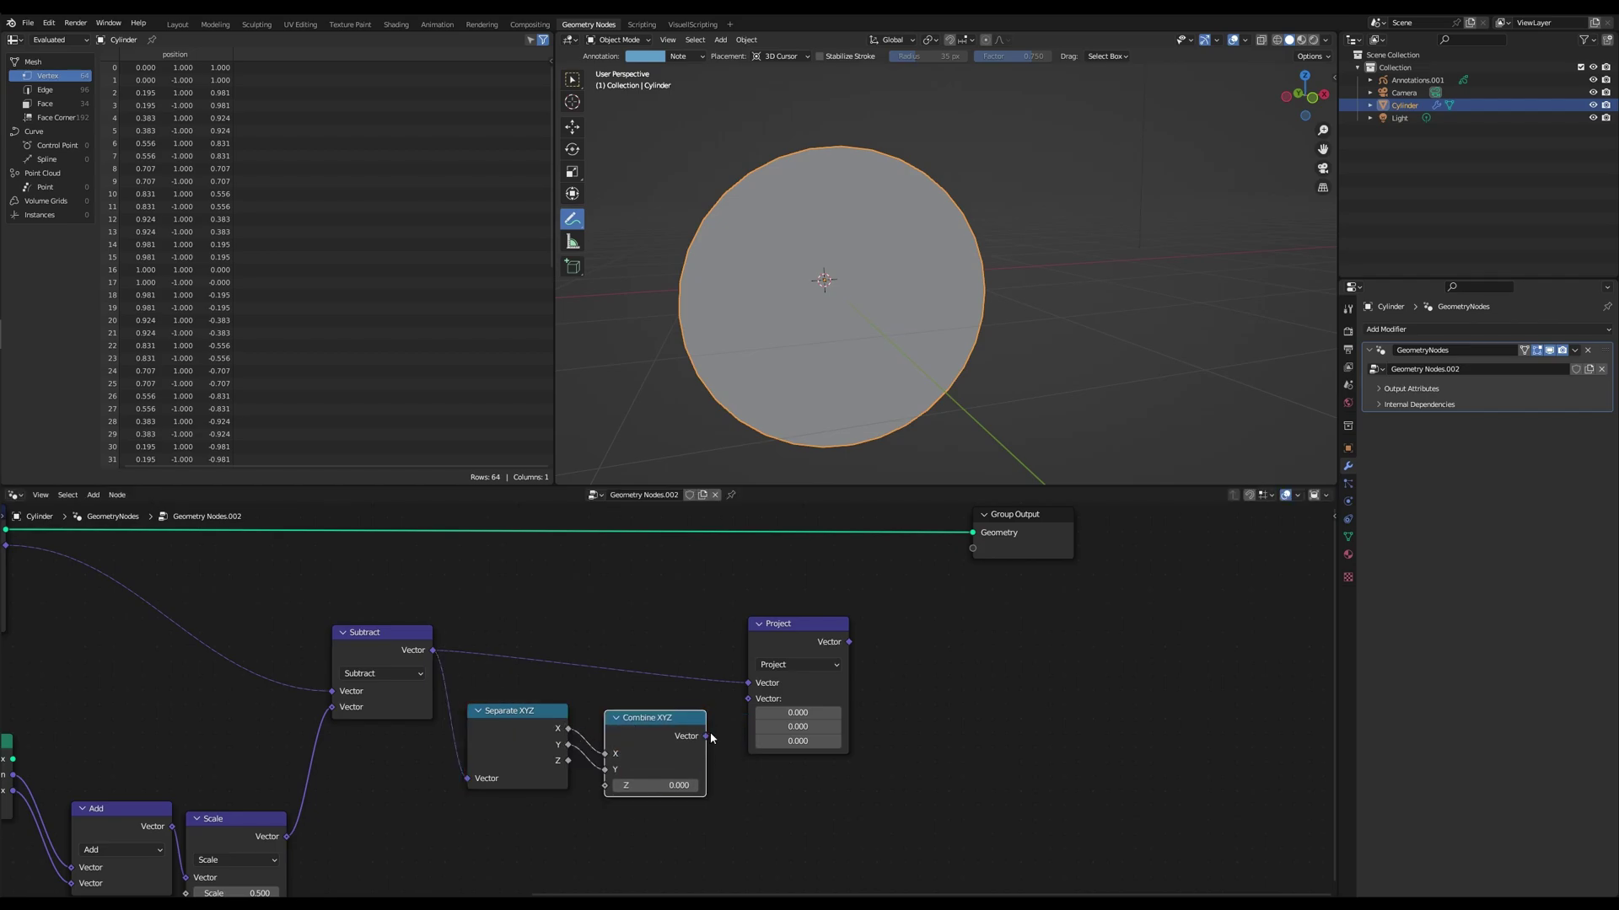
{"action": "left_click_drag", "start_coordinate": [742, 701], "coordinate": [741, 702]}
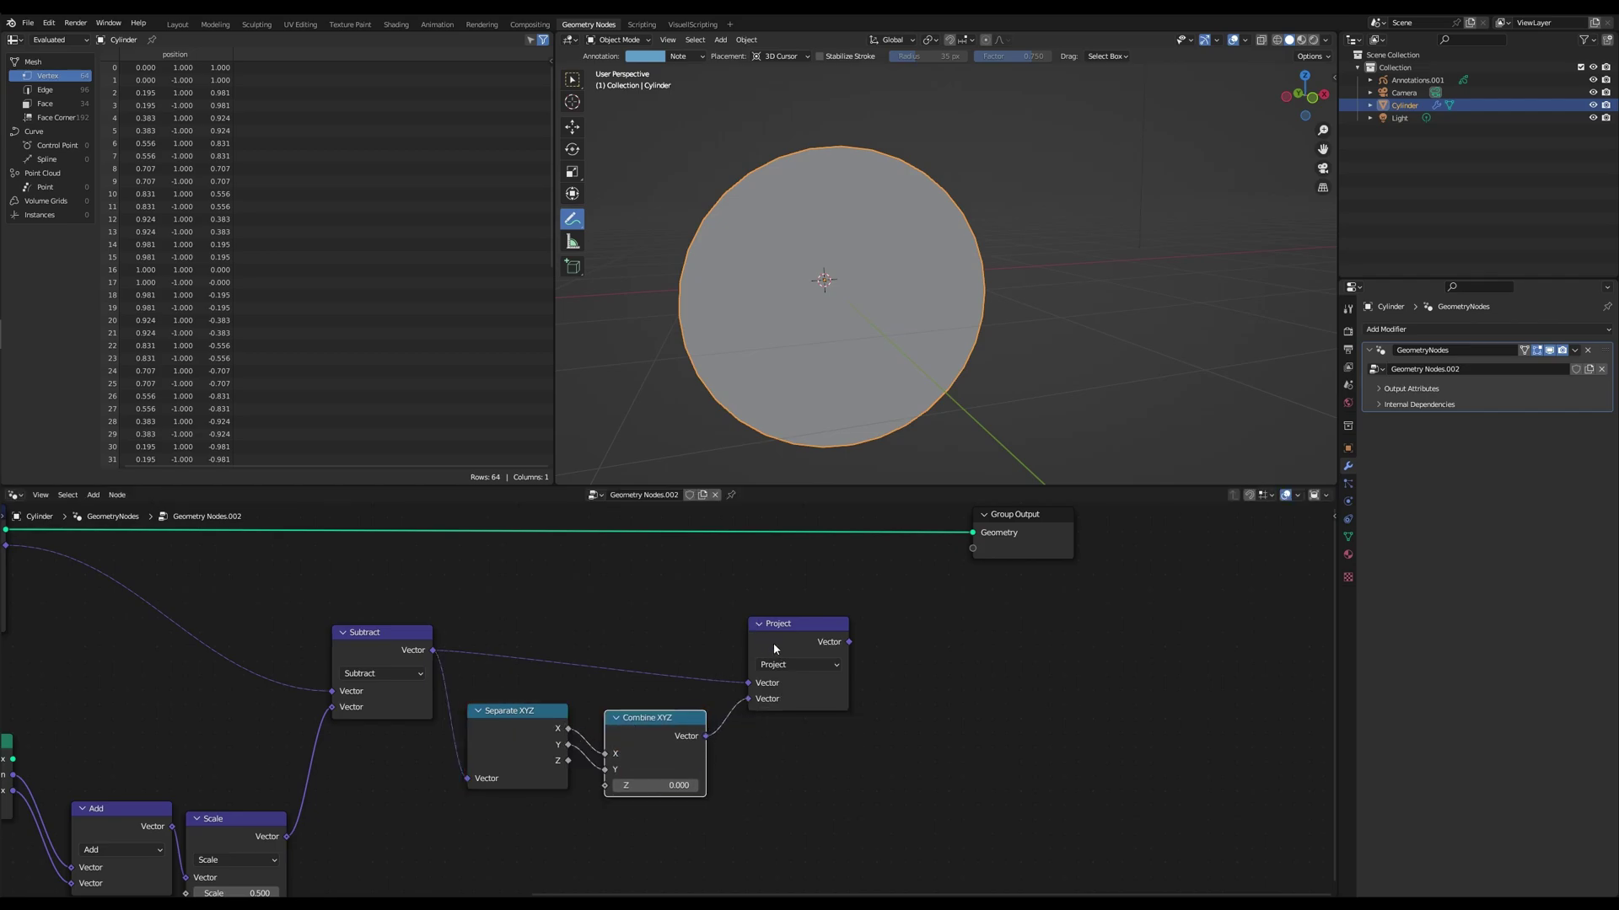
{"action": "middle_click_drag", "start_coordinate": [766, 630], "coordinate": [708, 679]}
{"action": "left_click_drag", "start_coordinate": [609, 710], "coordinate": [712, 815]}
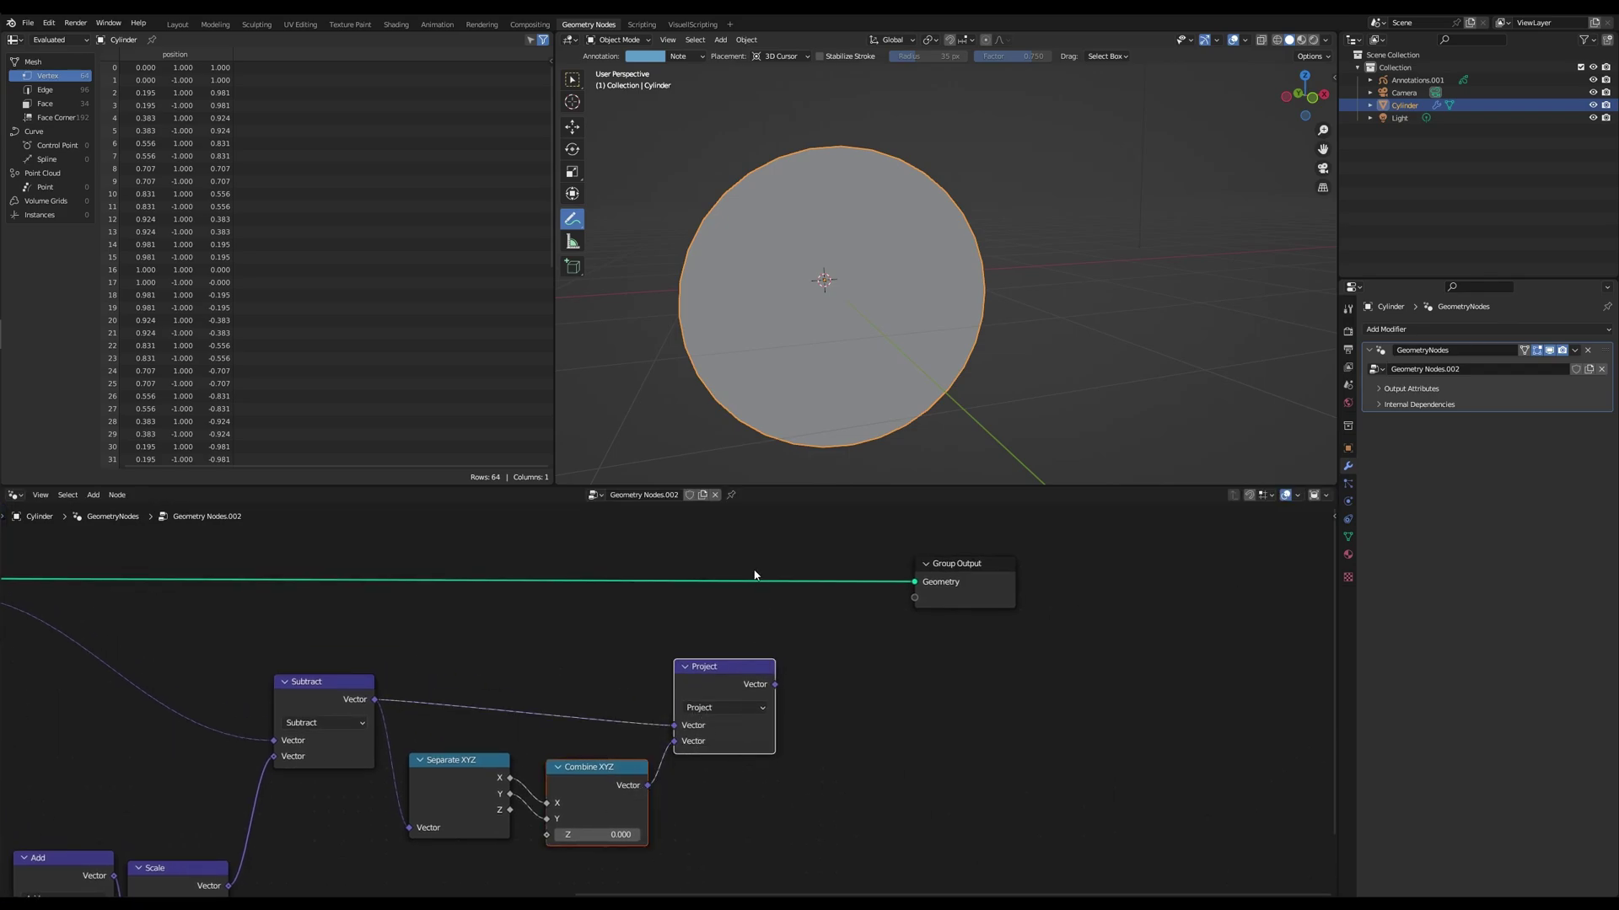
- Annotate the cylinder's end face with a triangle of diagonal, horizontal and vertical arrows, and return to the selection tool
{"action": "left_click_drag", "start_coordinate": [726, 681], "coordinate": [727, 673]}
{"action": "left_click", "coordinate": [730, 676]}
{"action": "mouse_move", "coordinate": [777, 384]}
{"action": "middle_mouse_down"}
{"action": "mouse_move", "coordinate": [885, 307]}
{"action": "mouse_move", "coordinate": [936, 300]}
{"action": "mouse_move", "coordinate": [858, 304]}
{"action": "middle_mouse_up"}
{"action": "left_click_drag", "start_coordinate": [856, 304], "coordinate": [729, 193]}
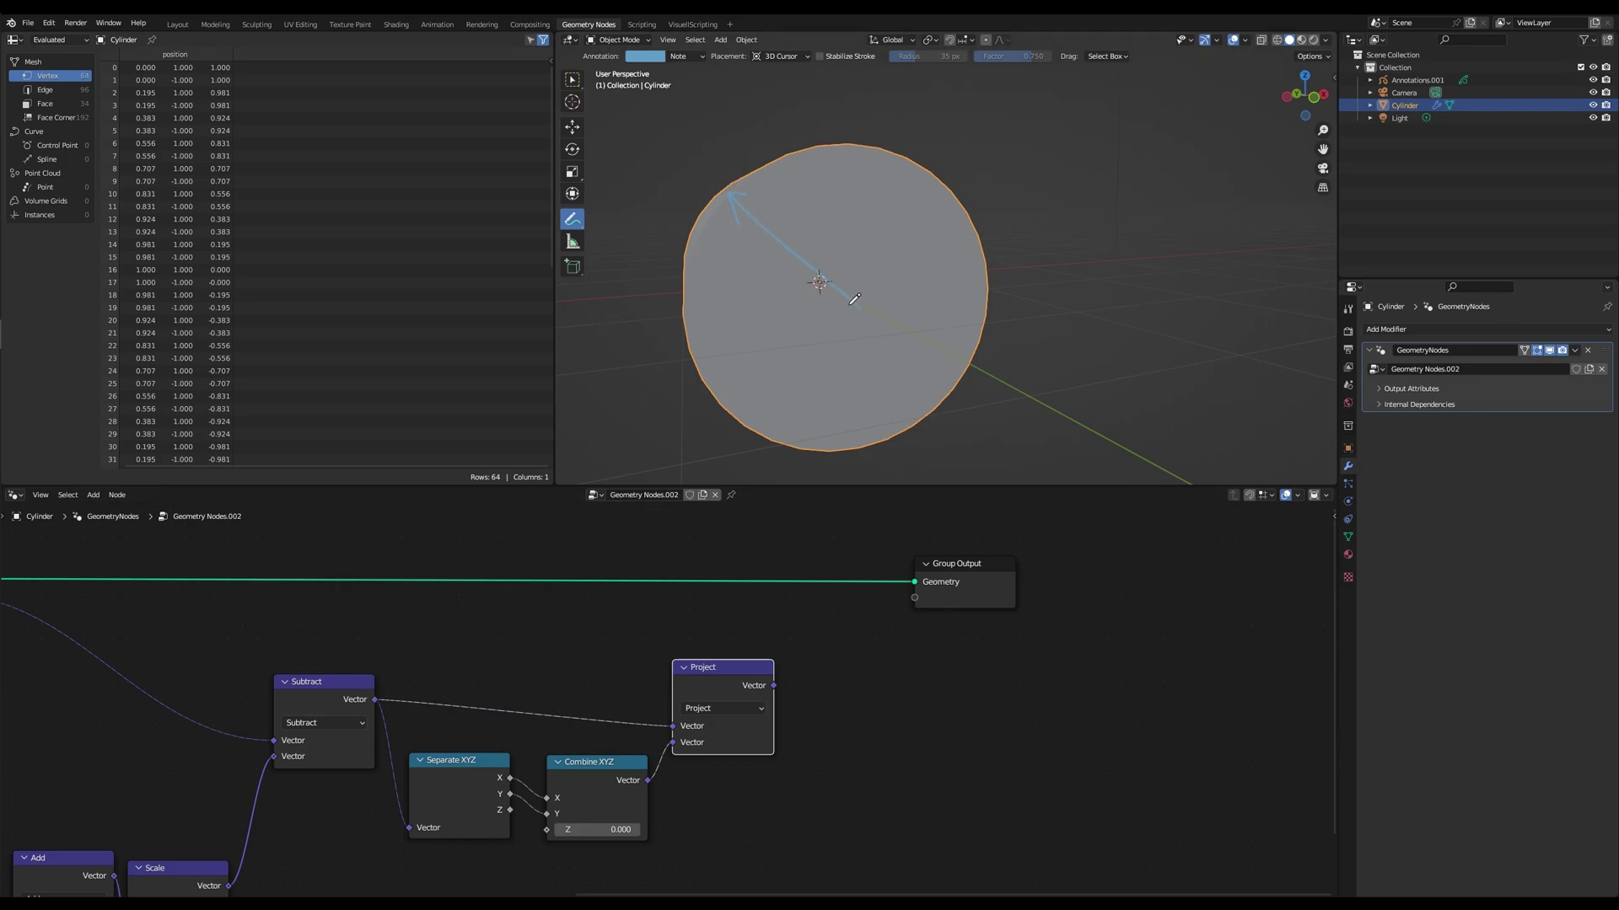
{"action": "left_click_drag", "start_coordinate": [853, 304], "coordinate": [703, 317]}
{"action": "left_click_drag", "start_coordinate": [742, 673], "coordinate": [745, 684]}
{"action": "middle_click_drag", "start_coordinate": [835, 301], "coordinate": [749, 229]}
{"action": "left_click_drag", "start_coordinate": [742, 184], "coordinate": [741, 286]}
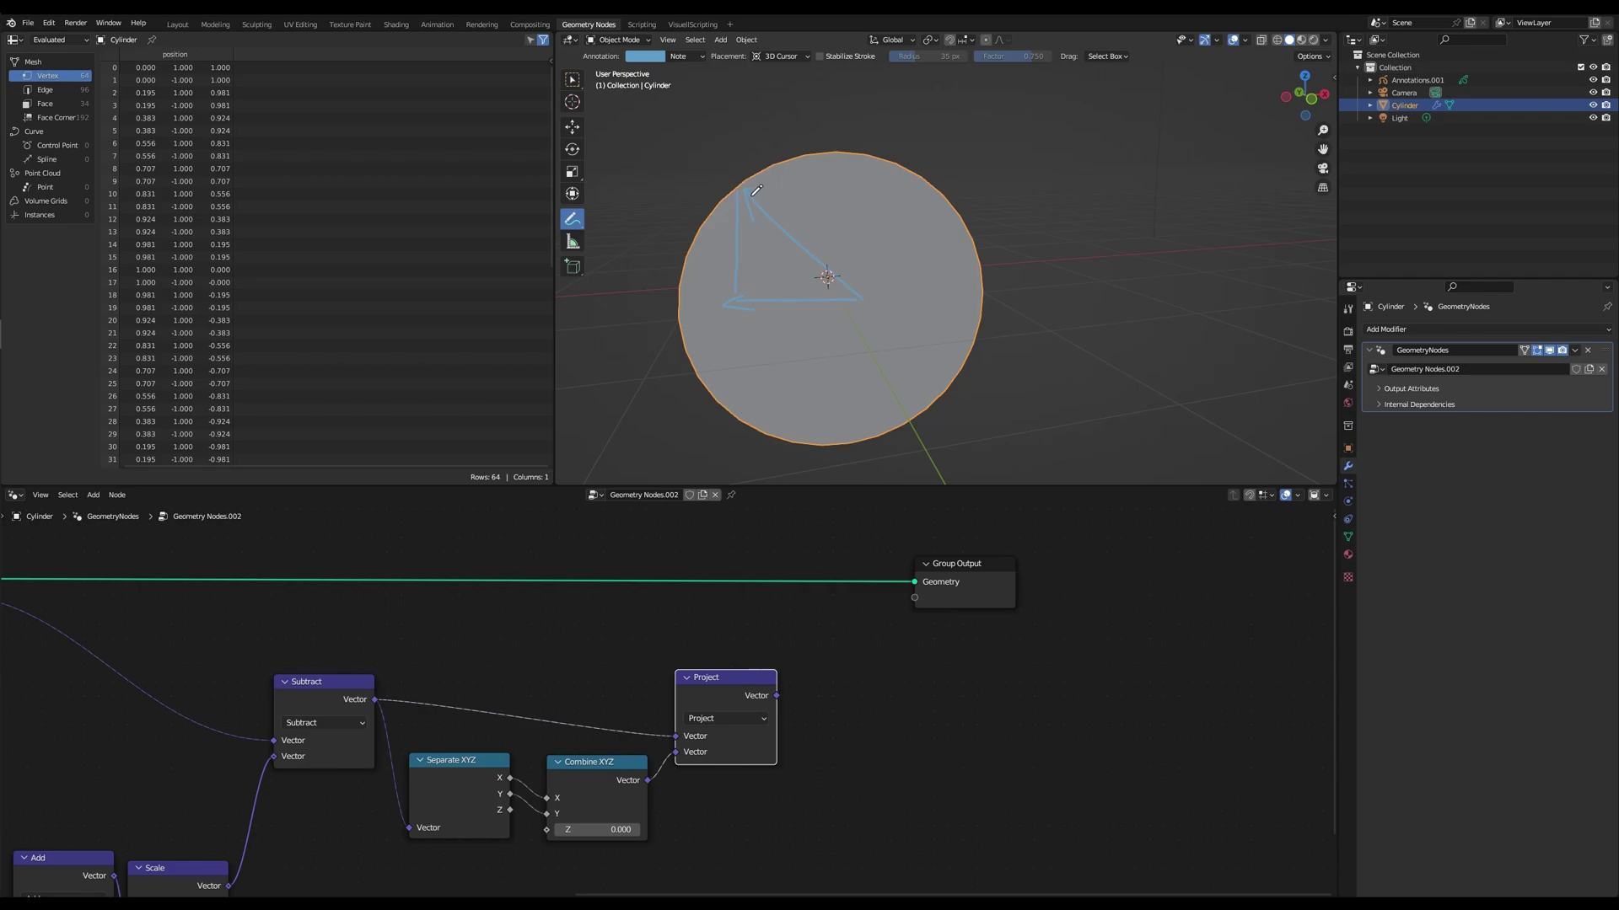
{"action": "left_click_drag", "start_coordinate": [754, 199], "coordinate": [742, 190]}
{"action": "left_click", "coordinate": [573, 81]}
- Duplicate the Project node, set the copy to Distance, and feed it the Project and Subtract vectors
{"action": "key", "text": "shift+d"}
{"action": "left_click", "coordinate": [897, 651]}
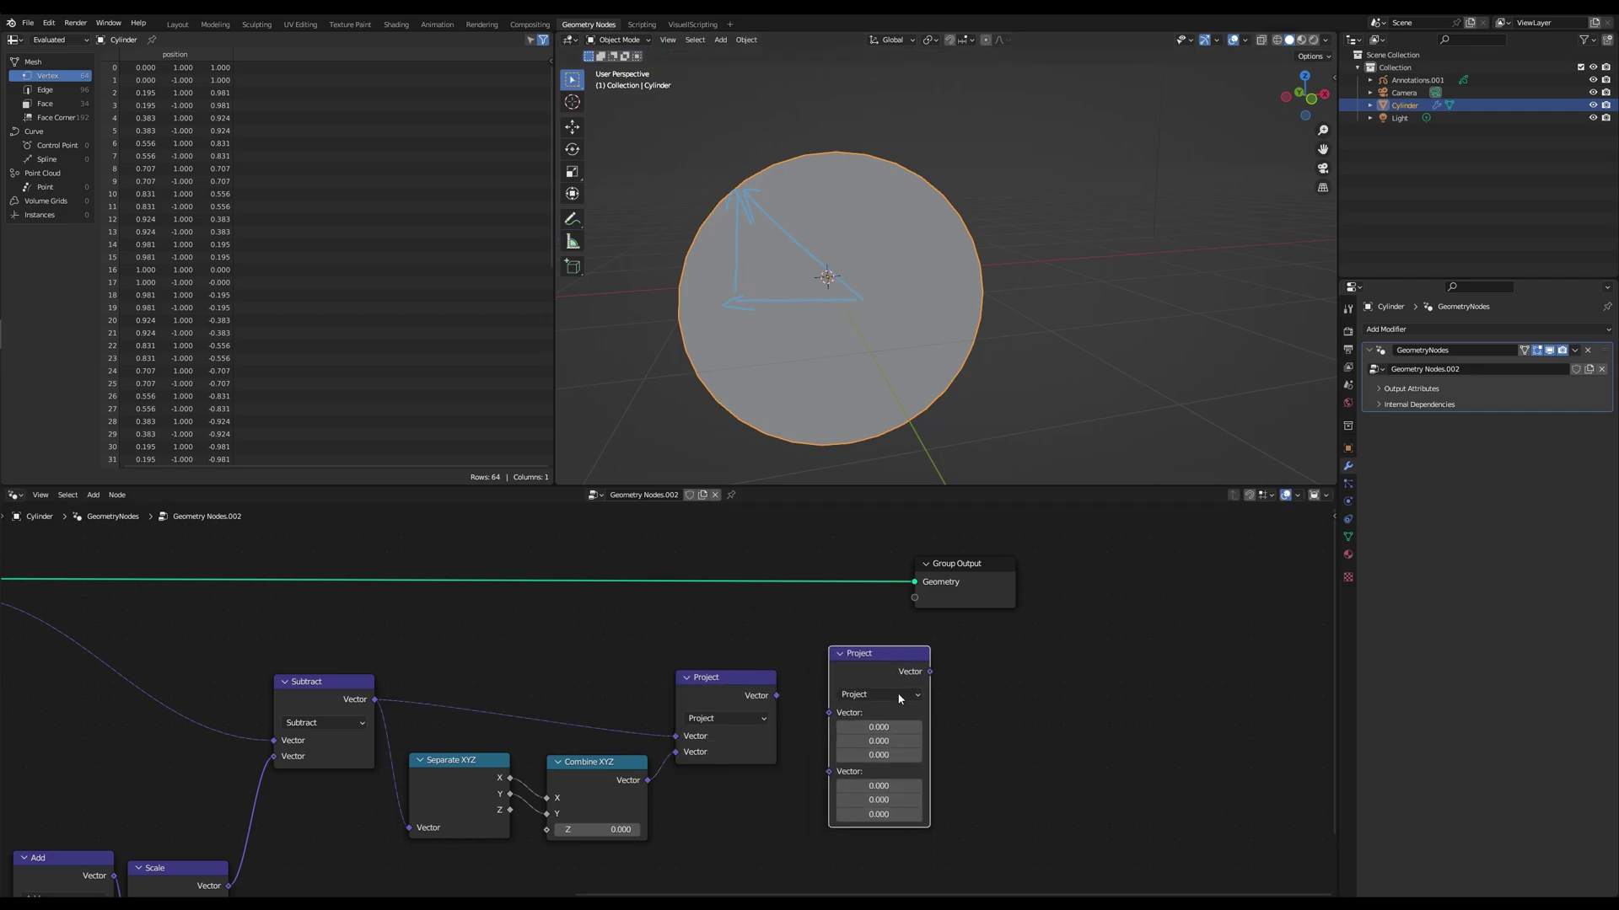
{"action": "left_click", "coordinate": [898, 695]}
{"action": "left_click", "coordinate": [864, 488]}
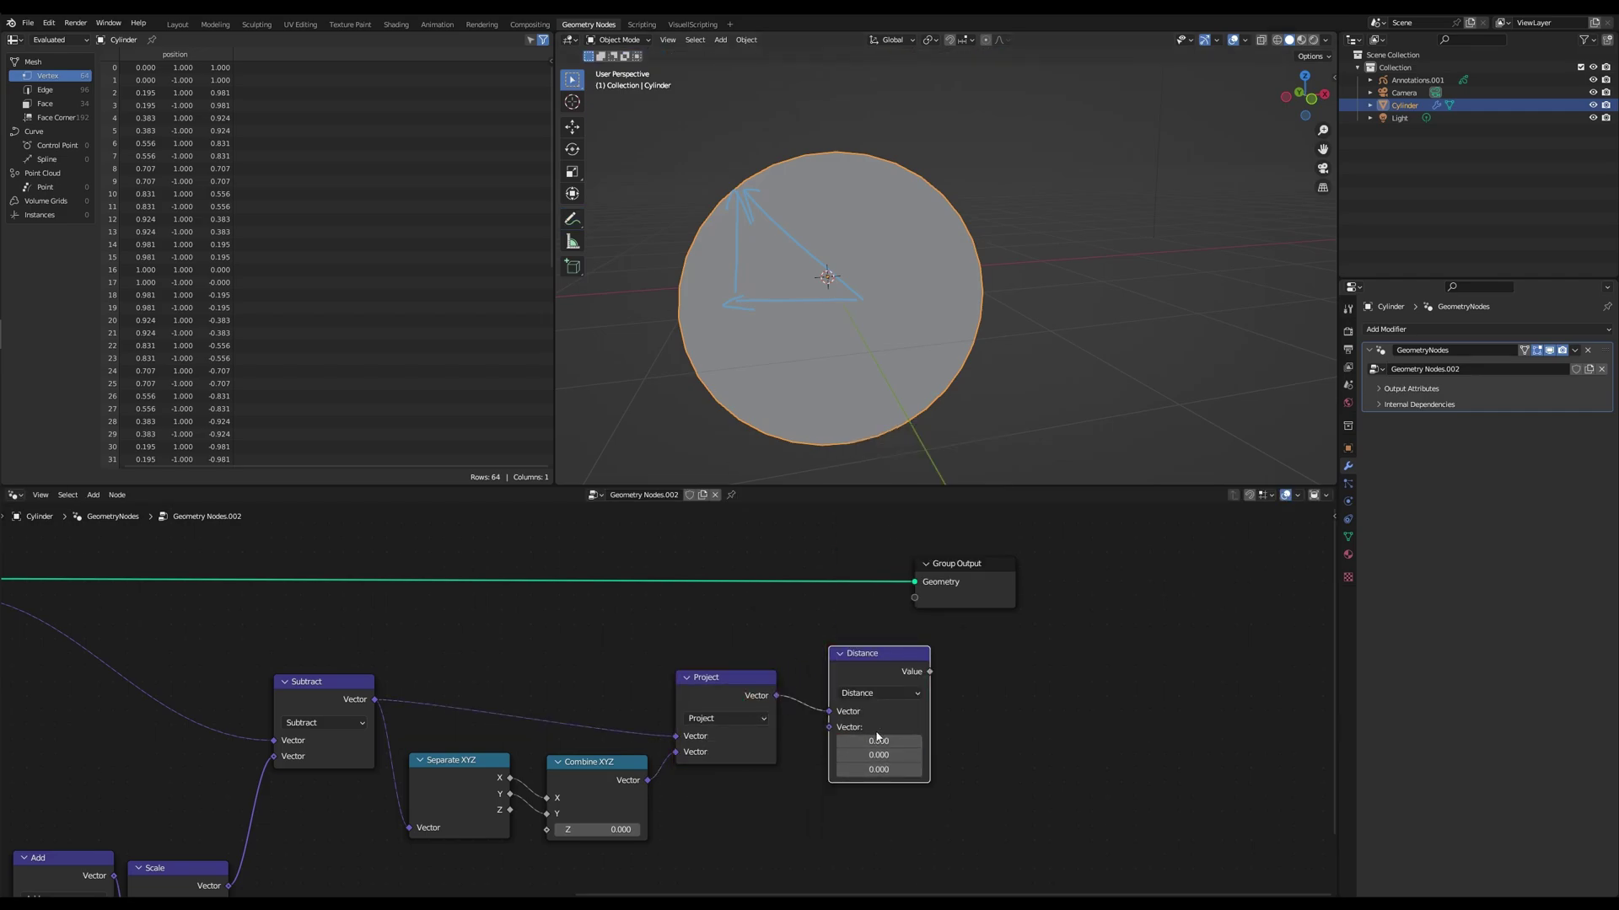
{"action": "left_click_drag", "start_coordinate": [375, 700], "coordinate": [830, 727]}
- Move the Group Output up and place the Distance node above the level of the Project node
{"action": "left_click_drag", "start_coordinate": [869, 653], "coordinate": [845, 624]}
{"action": "middle_click_drag", "start_coordinate": [913, 642], "coordinate": [737, 651]}
{"action": "left_click_drag", "start_coordinate": [810, 590], "coordinate": [850, 545]}
{"action": "left_click_drag", "start_coordinate": [695, 642], "coordinate": [1071, 668]}
{"action": "key", "text": "Escape"}
{"action": "middle_click_drag", "start_coordinate": [895, 349], "coordinate": [911, 265]}
{"action": "mouse_move", "coordinate": [961, 332]}
{"action": "middle_mouse_down"}
{"action": "mouse_move", "coordinate": [947, 354]}
{"action": "mouse_move", "coordinate": [952, 311]}
{"action": "middle_mouse_up"}
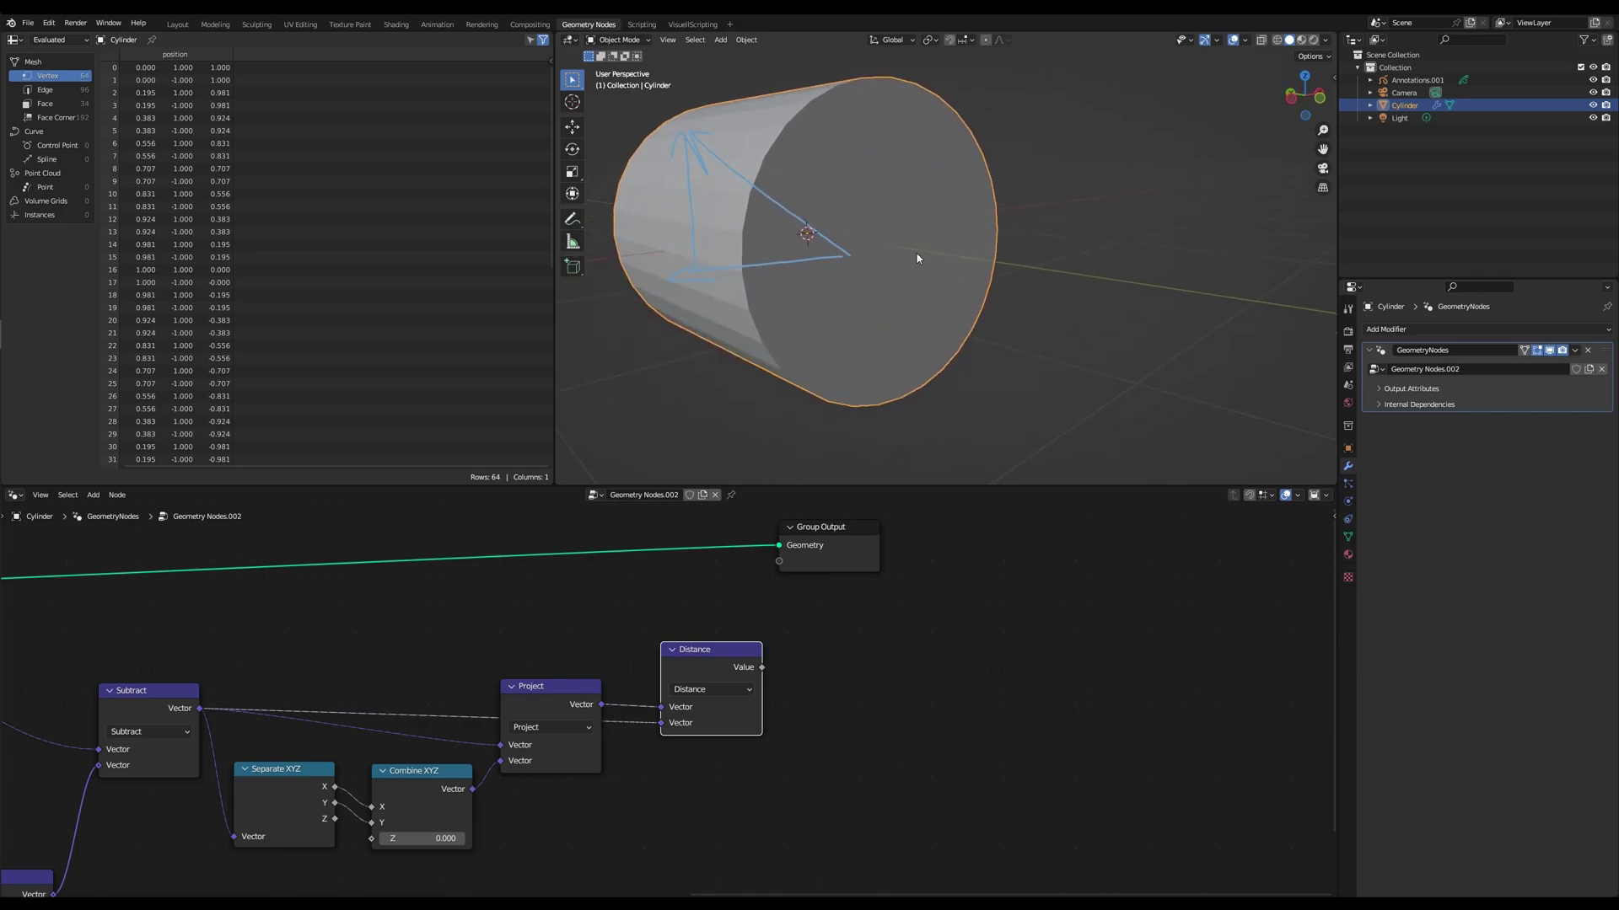
{"action": "left_click_drag", "start_coordinate": [708, 661], "coordinate": [719, 611]}
{"action": "scroll", "coordinate": [725, 680], "scroll_direction": "down", "scroll_amount": 1}
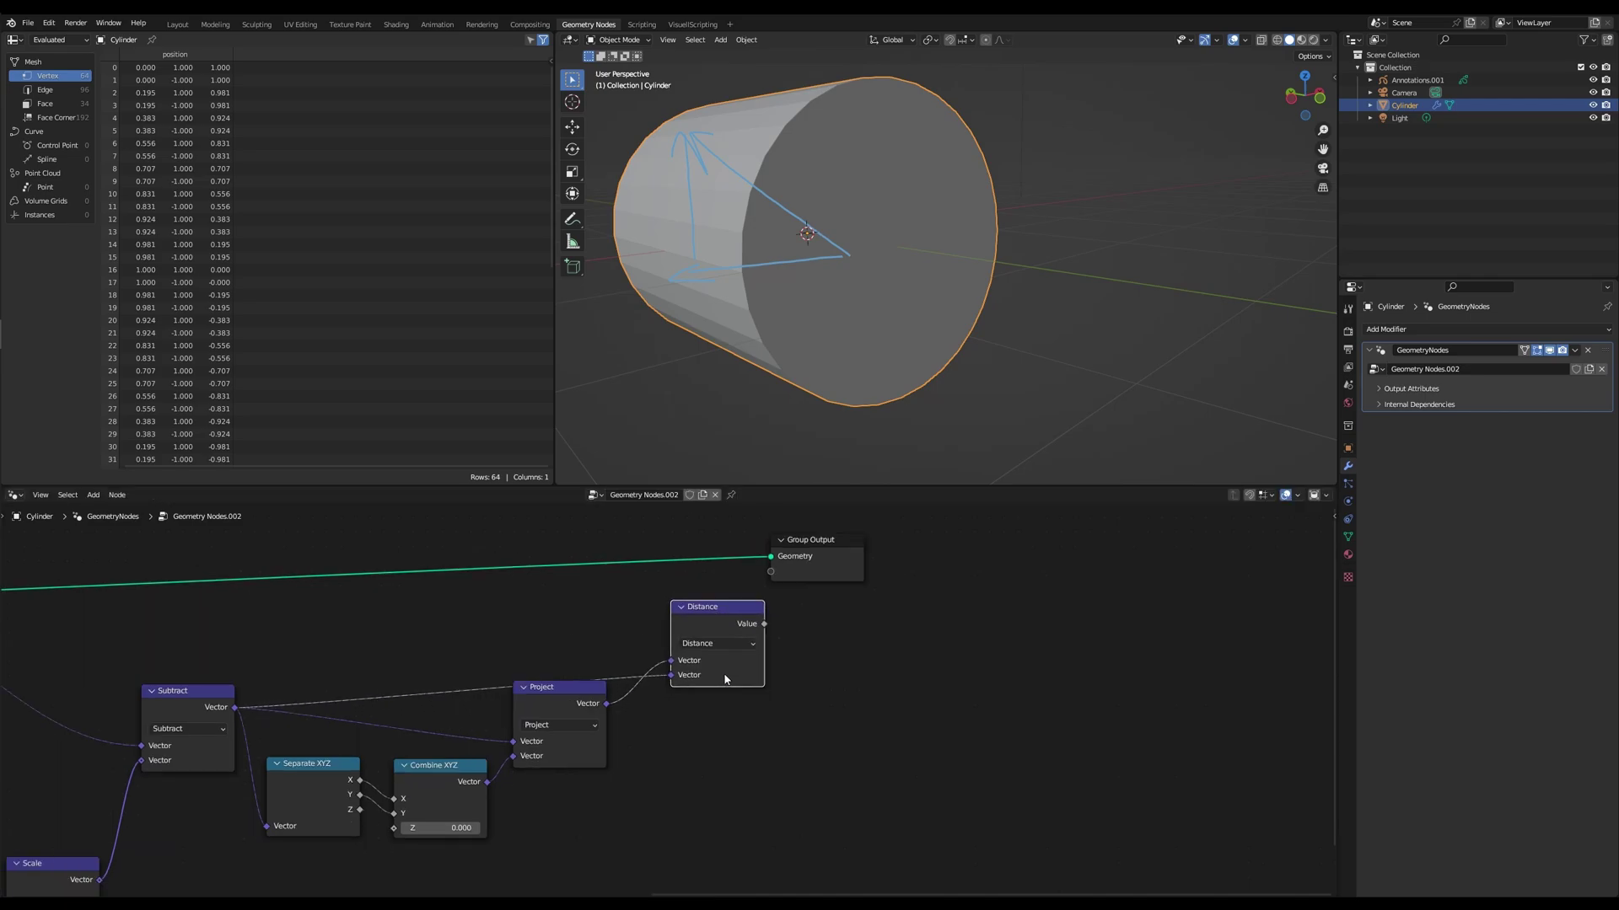
{"action": "middle_click_drag", "start_coordinate": [710, 690], "coordinate": [724, 666]}
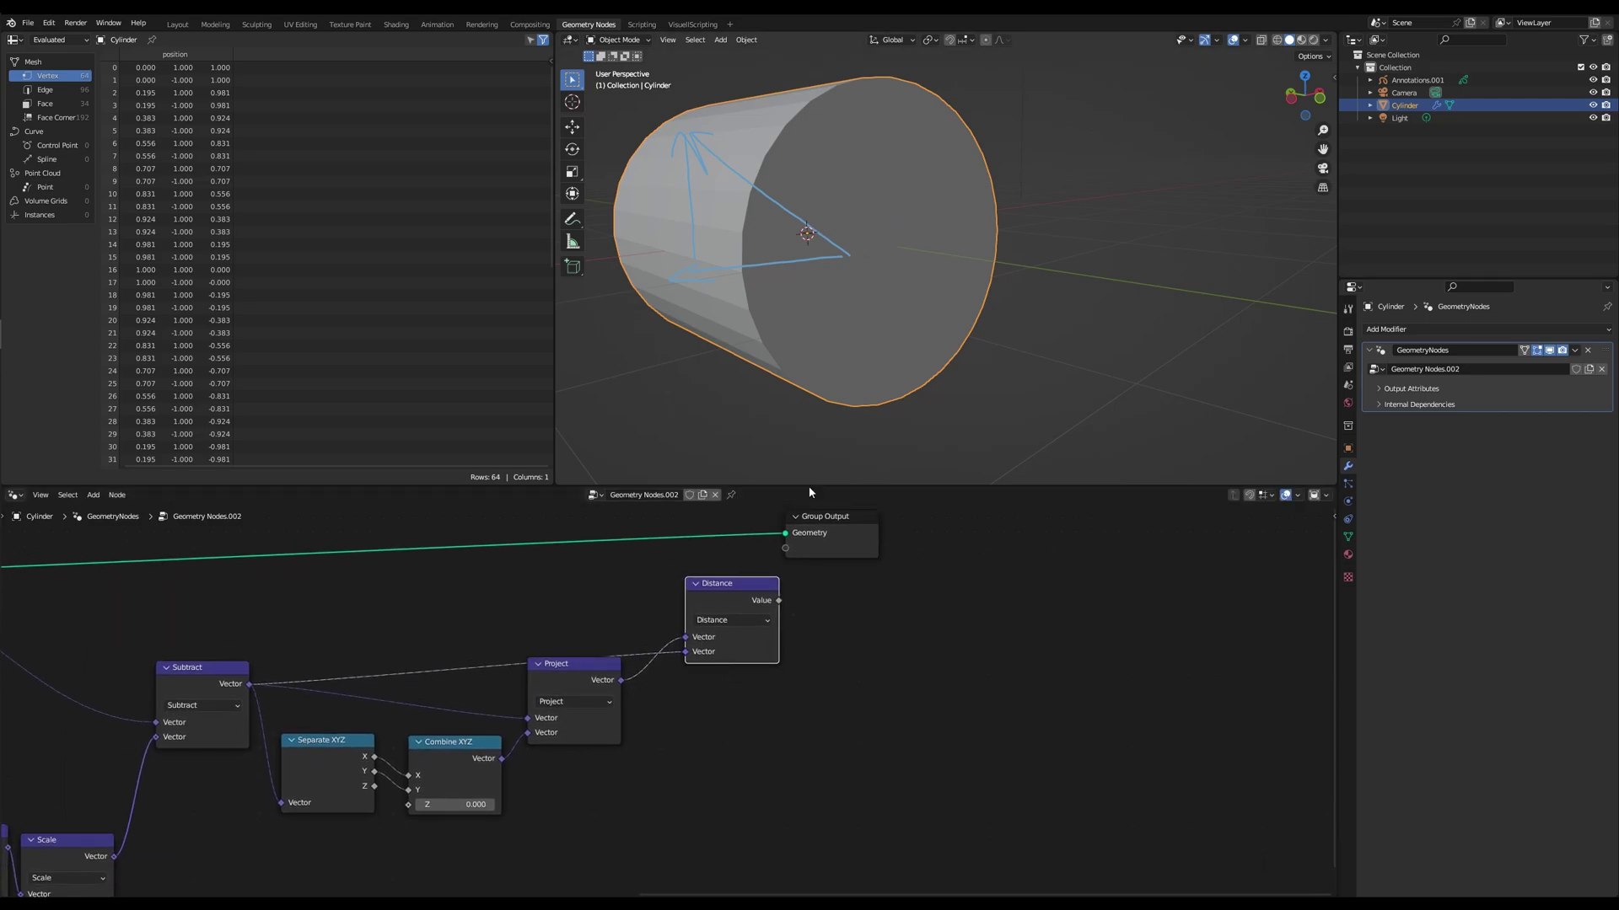
- Add a Compare node beyond the Distance node and set it to Float and Less Than
{"action": "left_click", "coordinate": [746, 618]}
{"action": "type", "text": "com"}
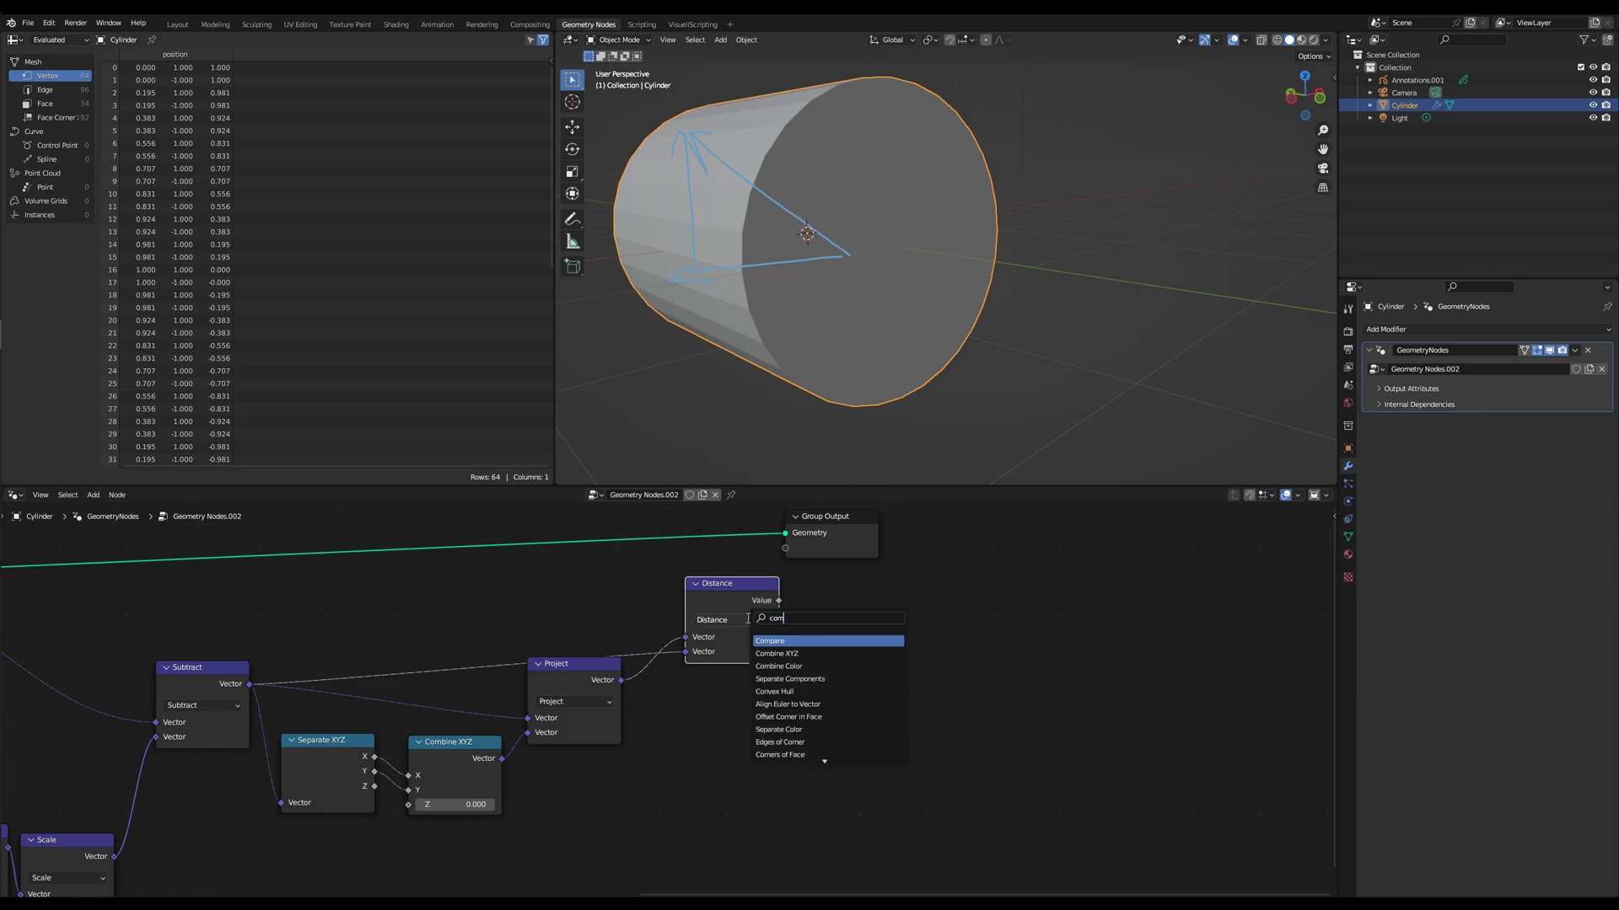
{"action": "key", "text": "Return"}
{"action": "left_click", "coordinate": [912, 716]}
{"action": "left_click", "coordinate": [931, 749]}
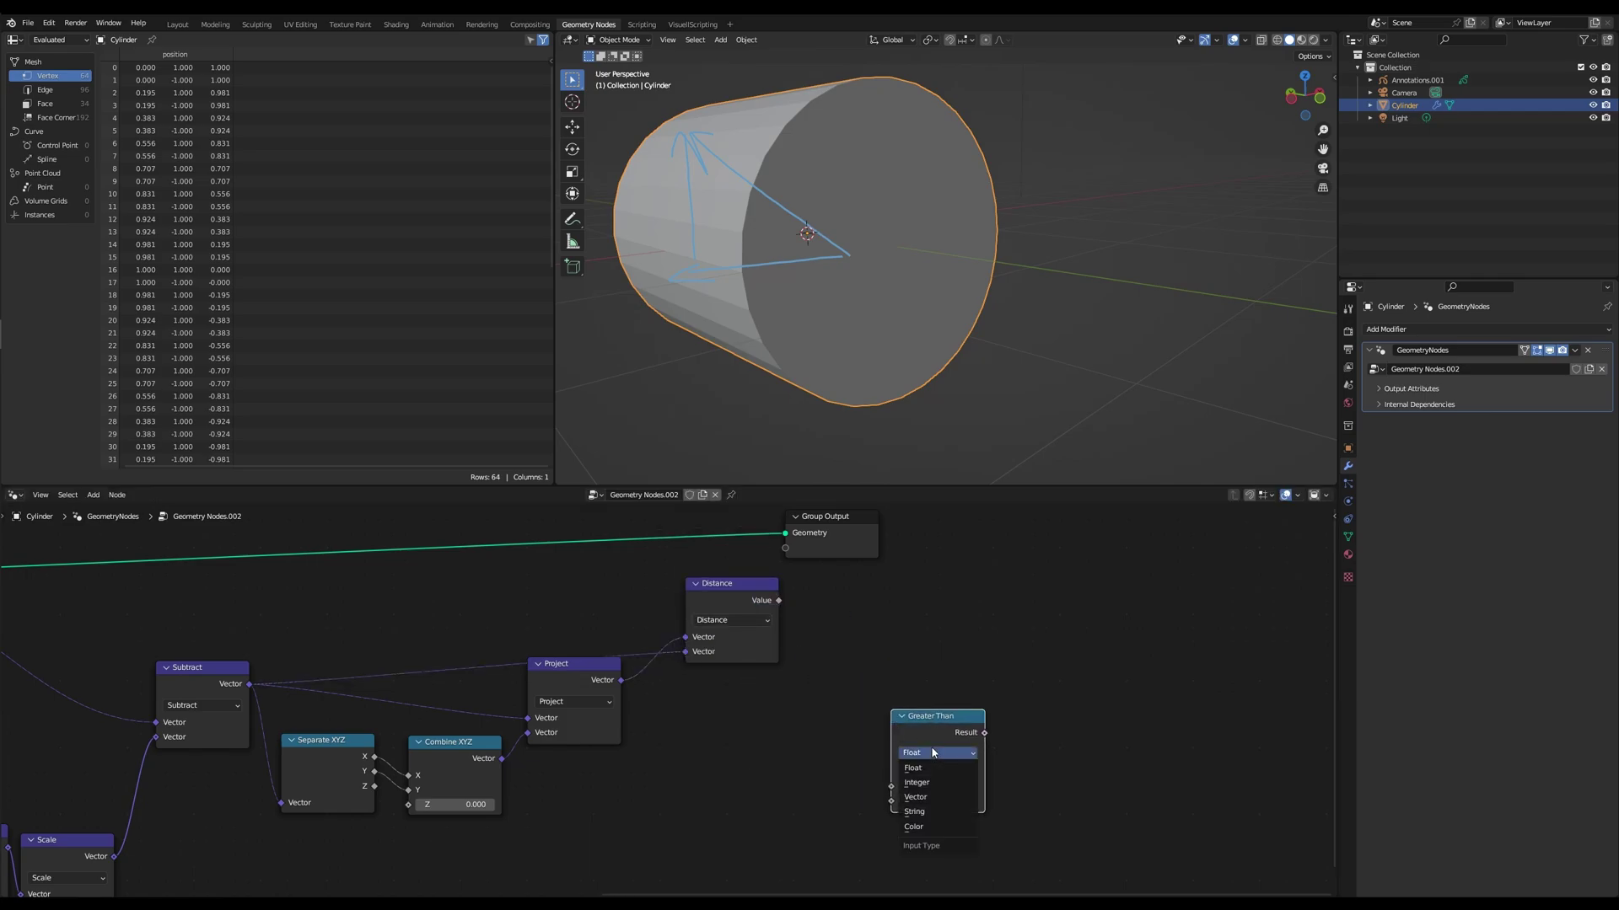
{"action": "left_click", "coordinate": [949, 783]}
{"action": "left_click_drag", "start_coordinate": [927, 731], "coordinate": [923, 662]}
{"action": "left_click", "coordinate": [922, 682]}
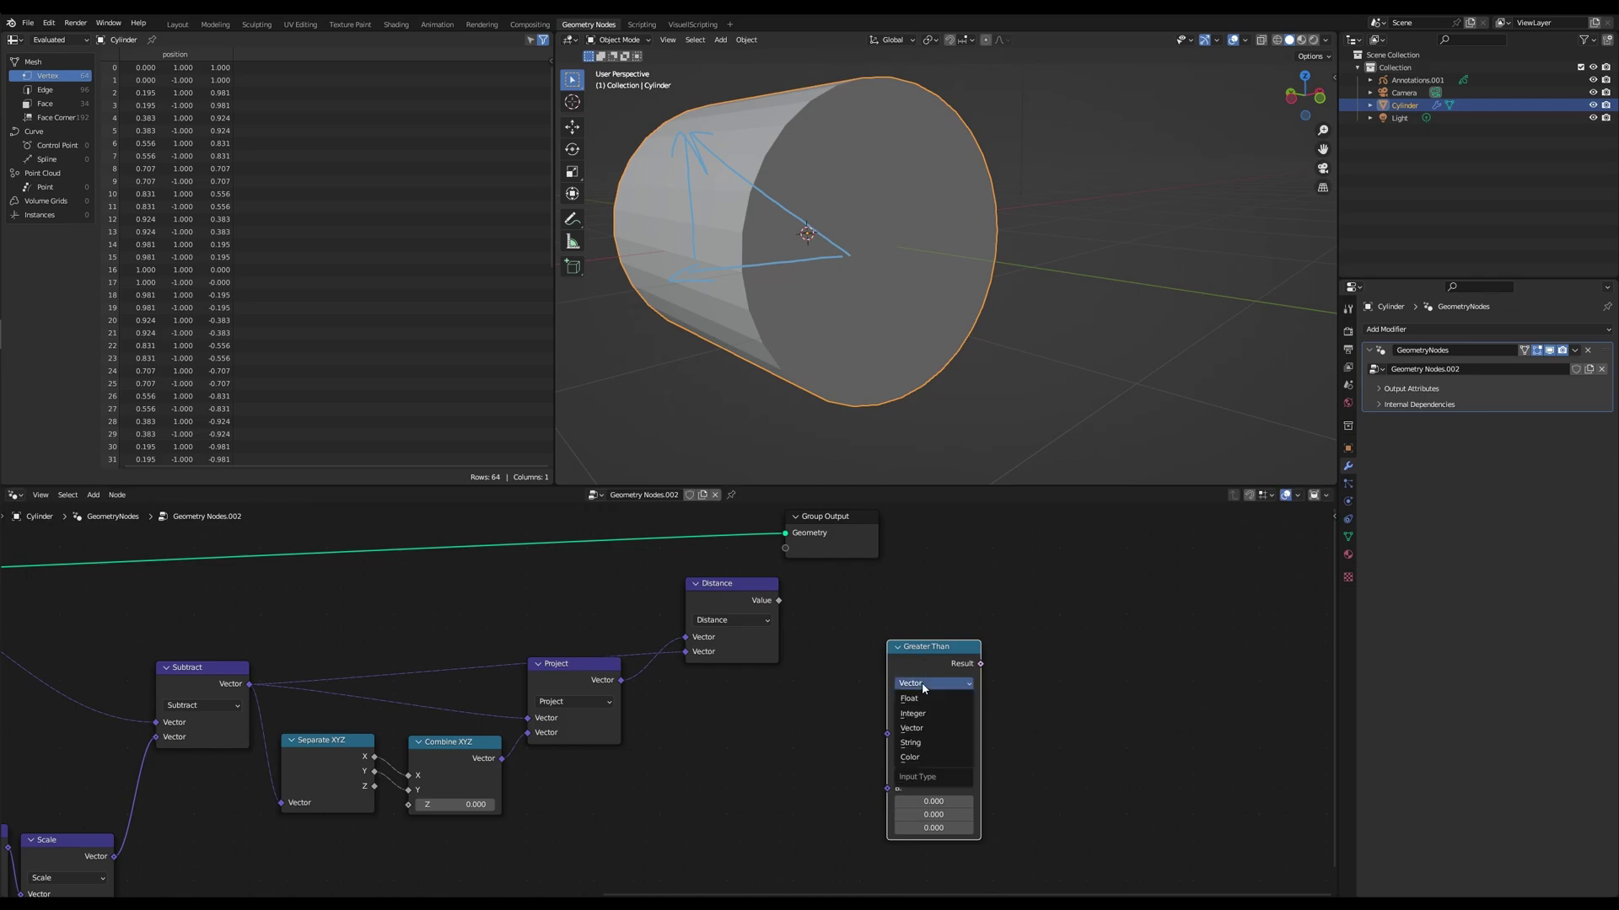
{"action": "left_click", "coordinate": [930, 704]}
{"action": "left_click", "coordinate": [932, 710]}
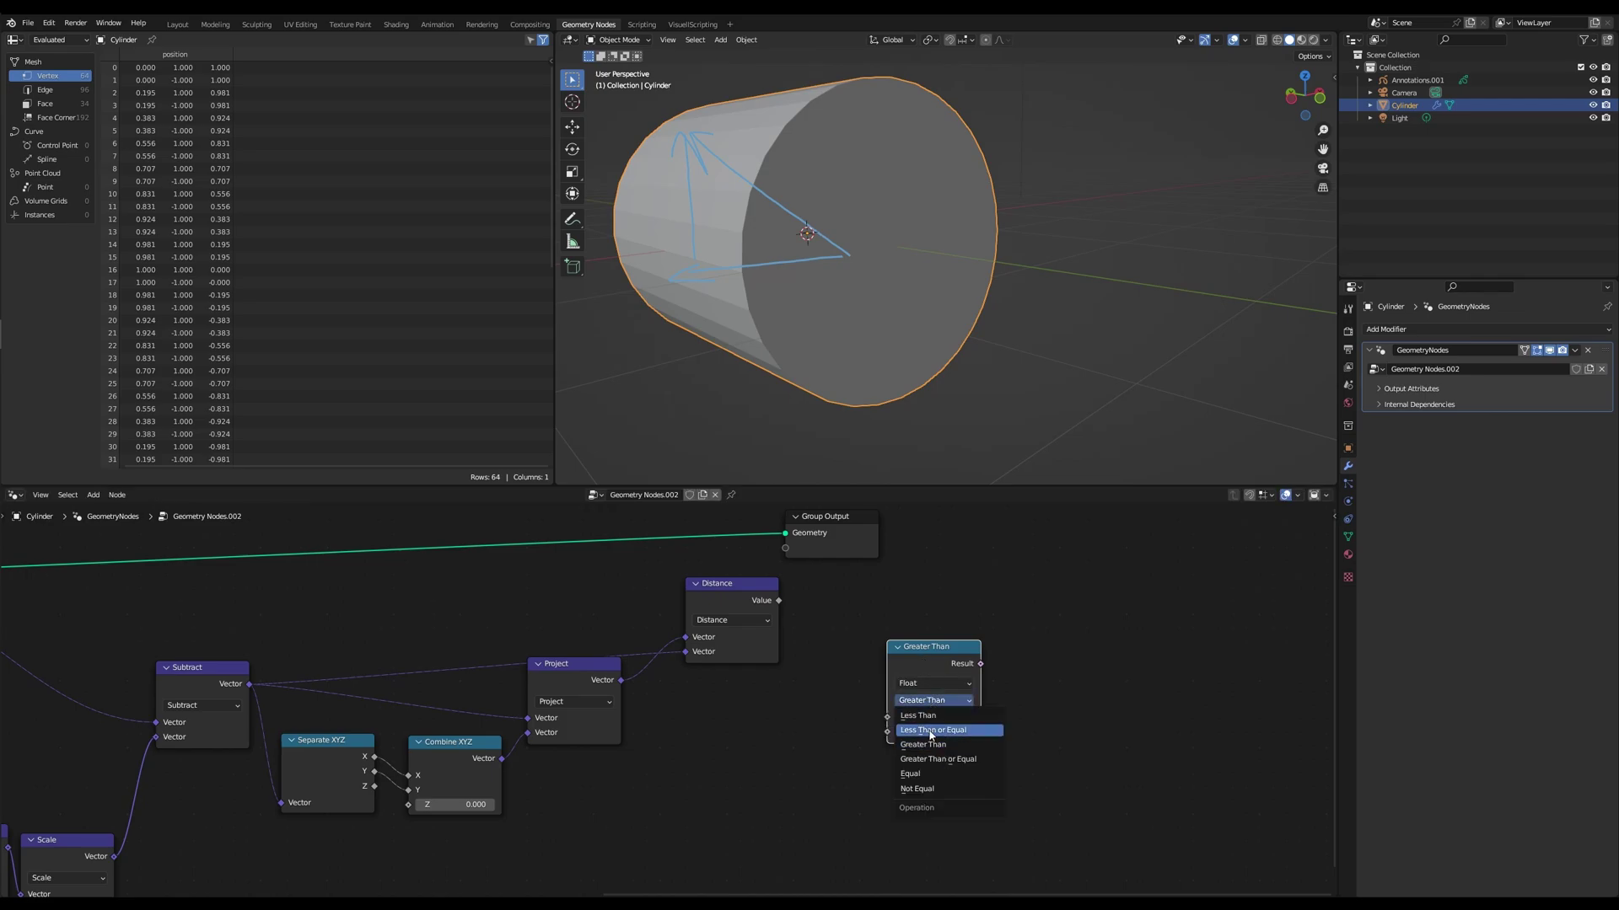
{"action": "left_click", "coordinate": [927, 677]}
- Duplicate the Distance node directly below the original and set the copy to Subtract
{"action": "left_click", "coordinate": [737, 611]}
{"action": "key", "text": "shift+d"}
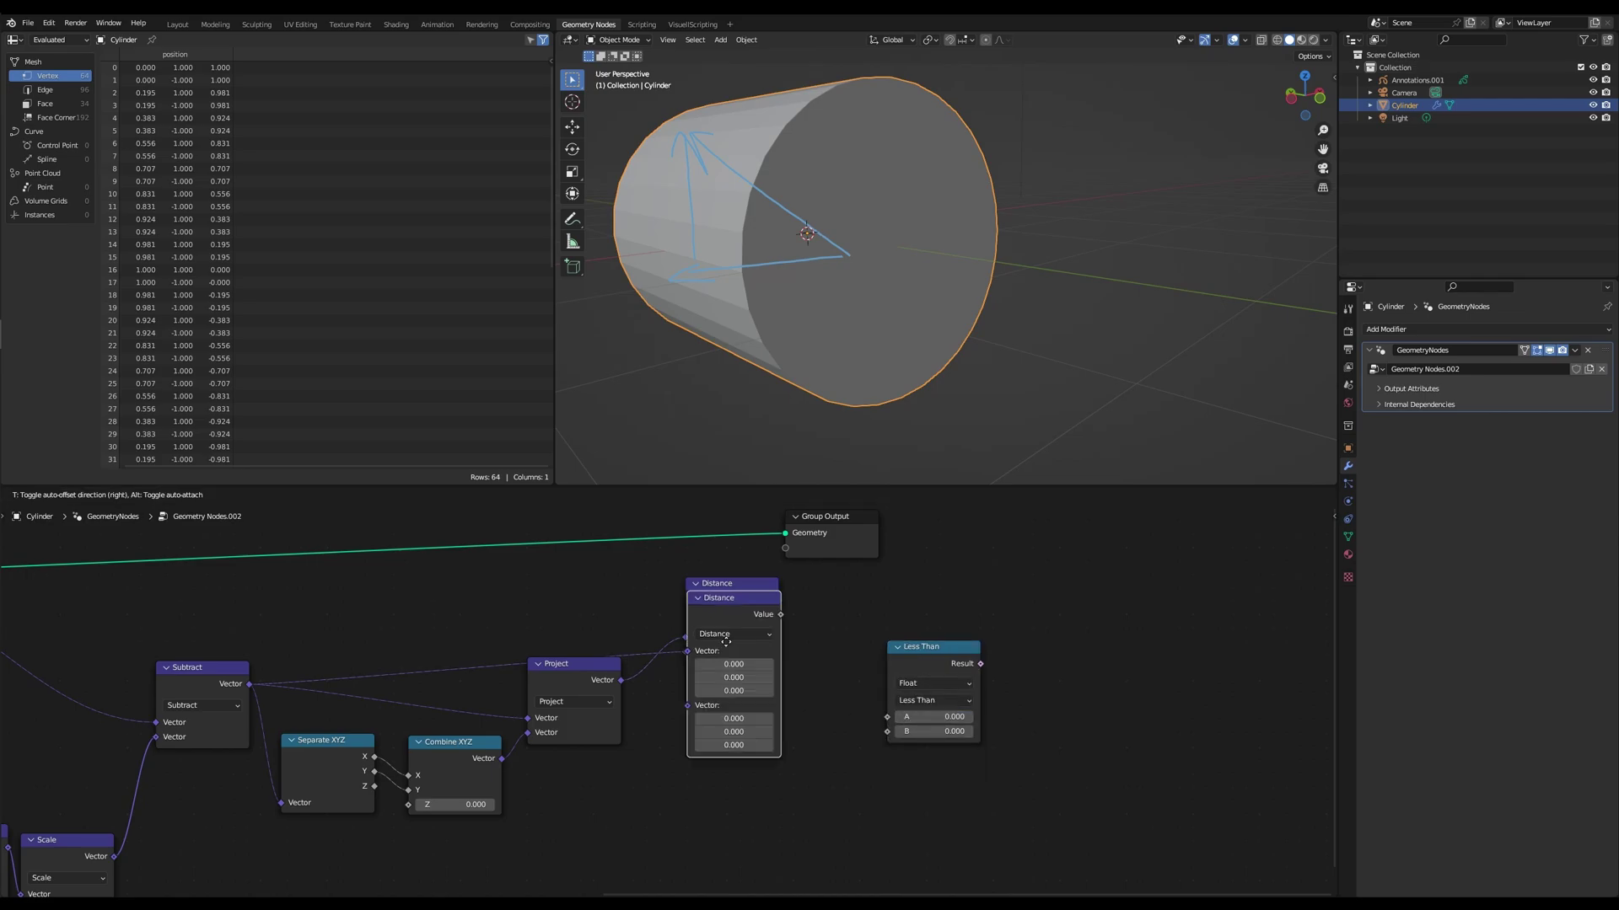
{"action": "left_click", "coordinate": [726, 731]}
{"action": "left_click", "coordinate": [715, 753]}
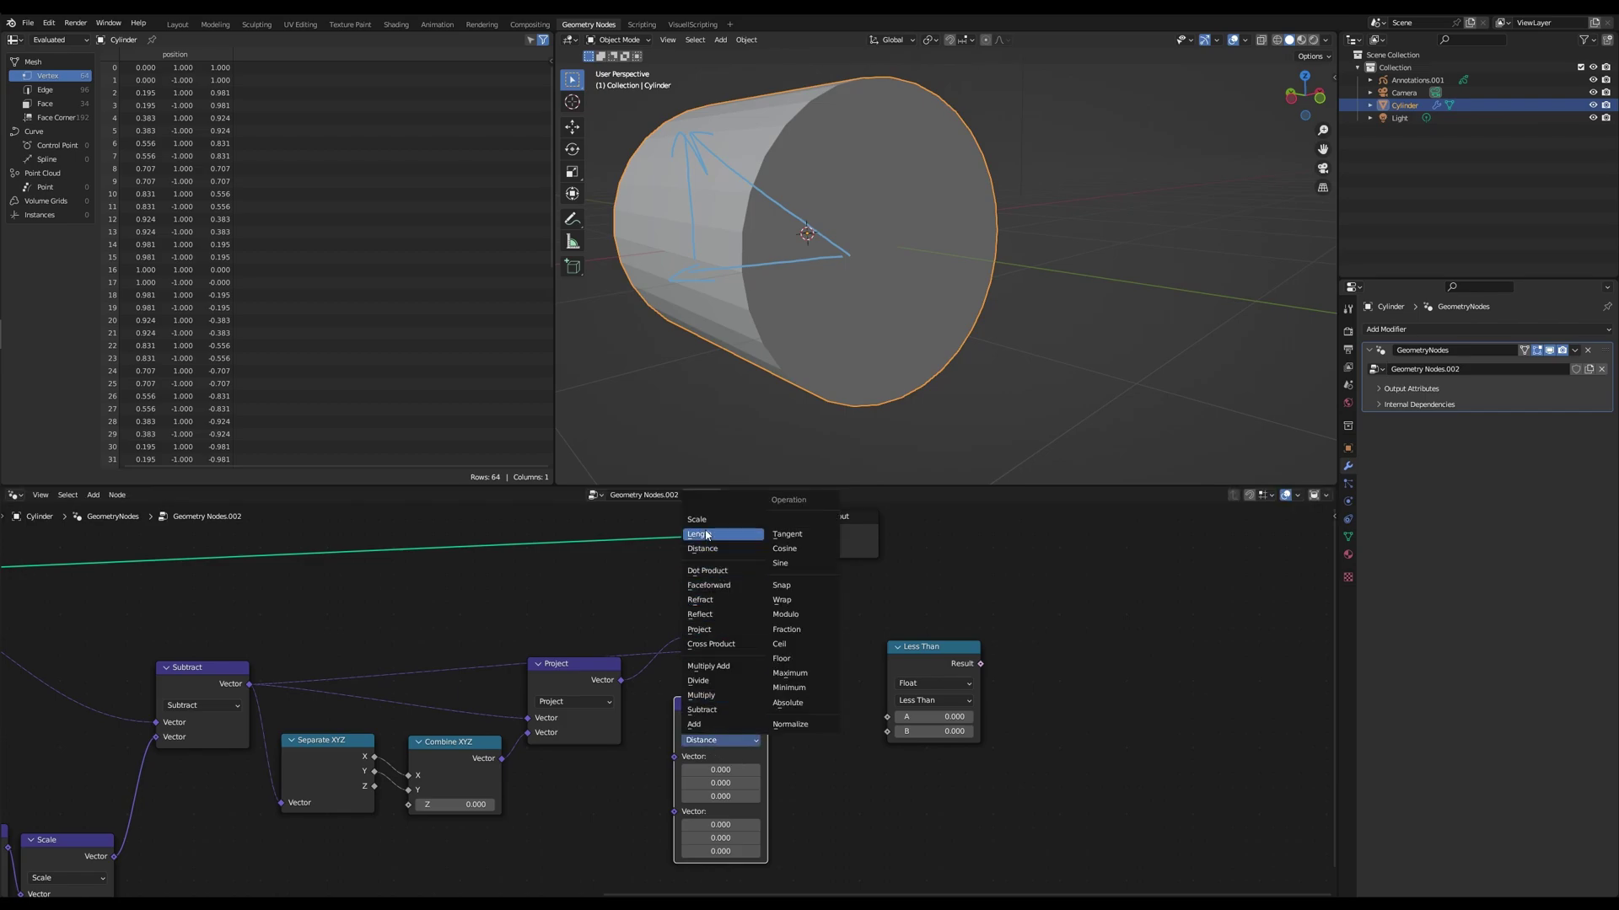
{"action": "left_click", "coordinate": [734, 713]}
{"action": "left_click_drag", "start_coordinate": [734, 713], "coordinate": [751, 708]}
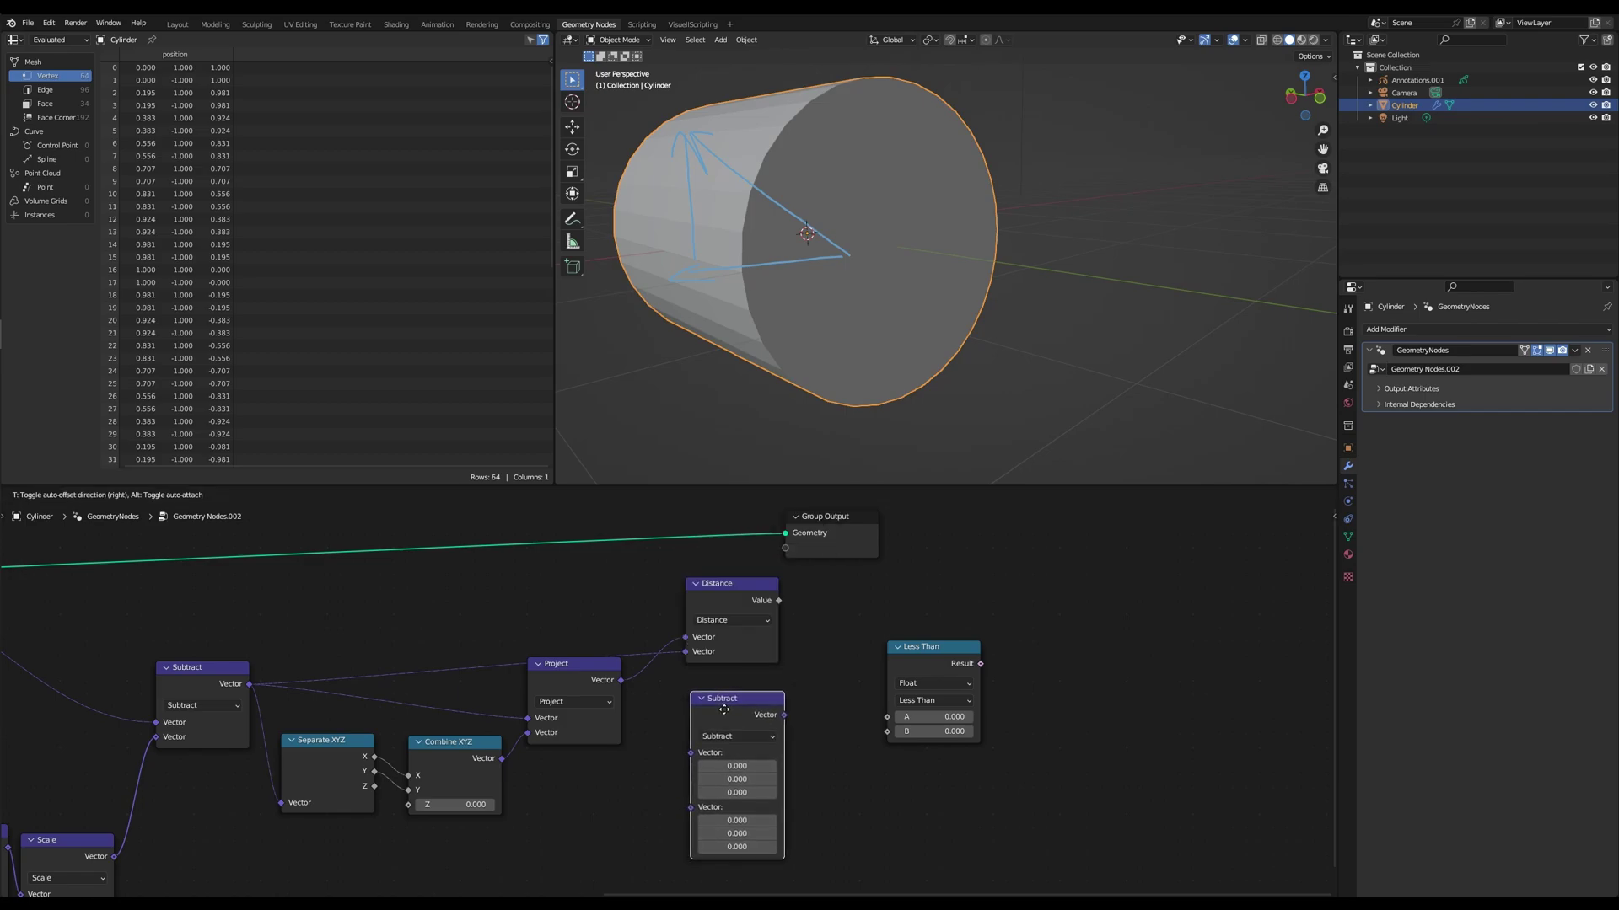
- Make the new Subtract node subtract the Project vector from the earlier Subtract vector, and feed its result to Less Than's A
{"action": "right_click_drag", "start_coordinate": [221, 697], "coordinate": [725, 742], "text": "alt"}
{"action": "right_click_drag", "start_coordinate": [578, 696], "coordinate": [712, 786], "text": "alt"}
{"action": "left_click_drag", "start_coordinate": [728, 713], "coordinate": [705, 705]}
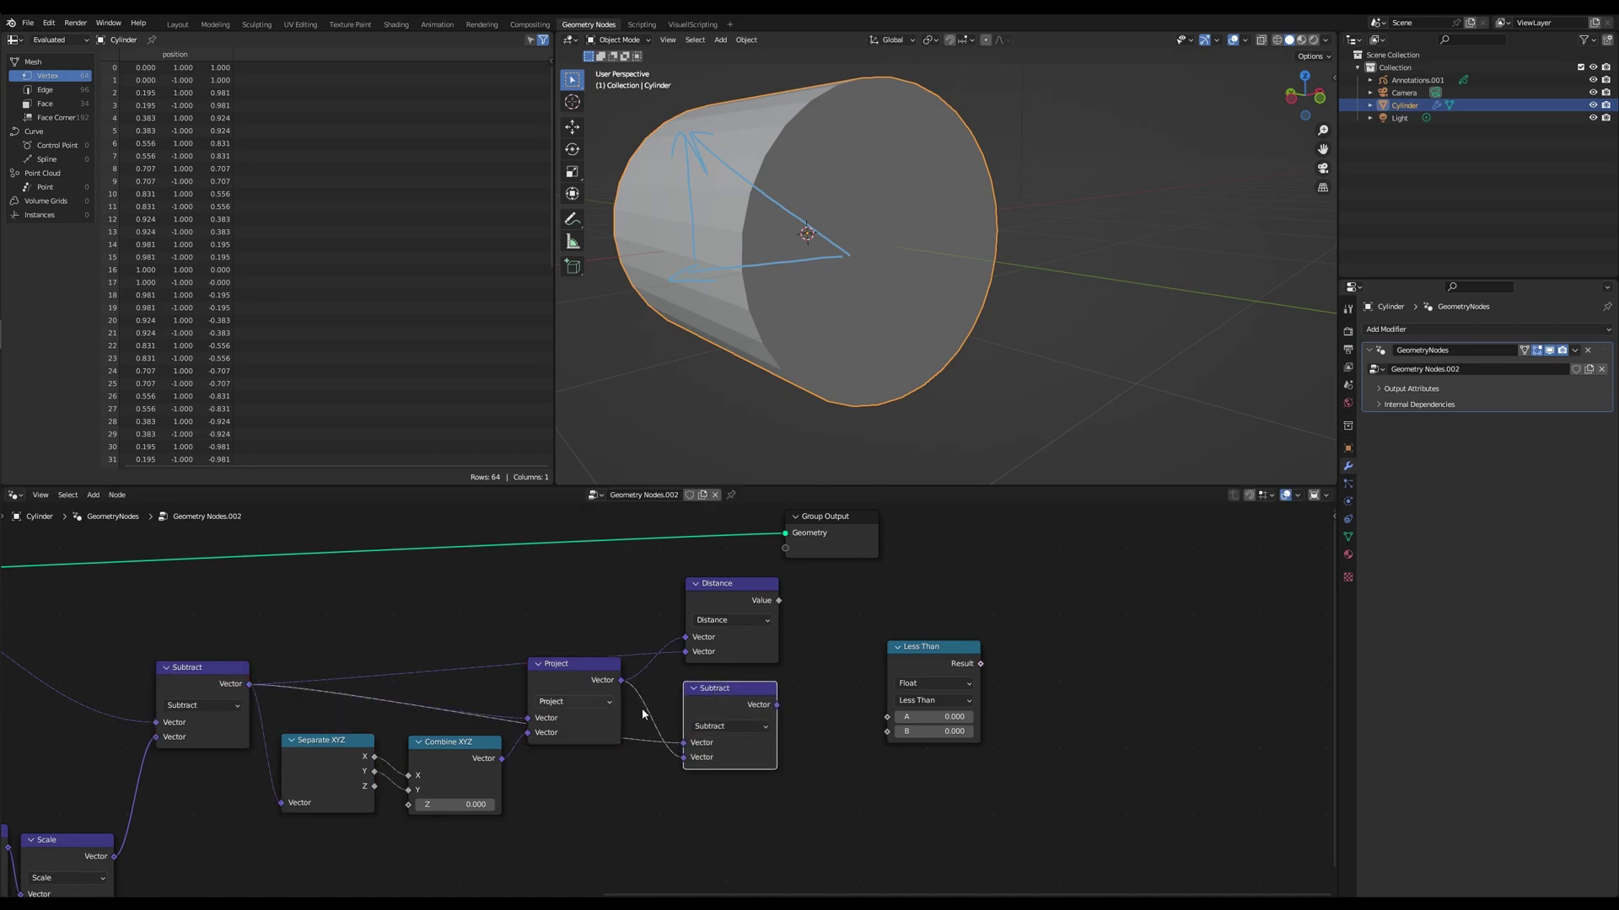
{"action": "left_click_drag", "start_coordinate": [970, 647], "coordinate": [879, 691]}
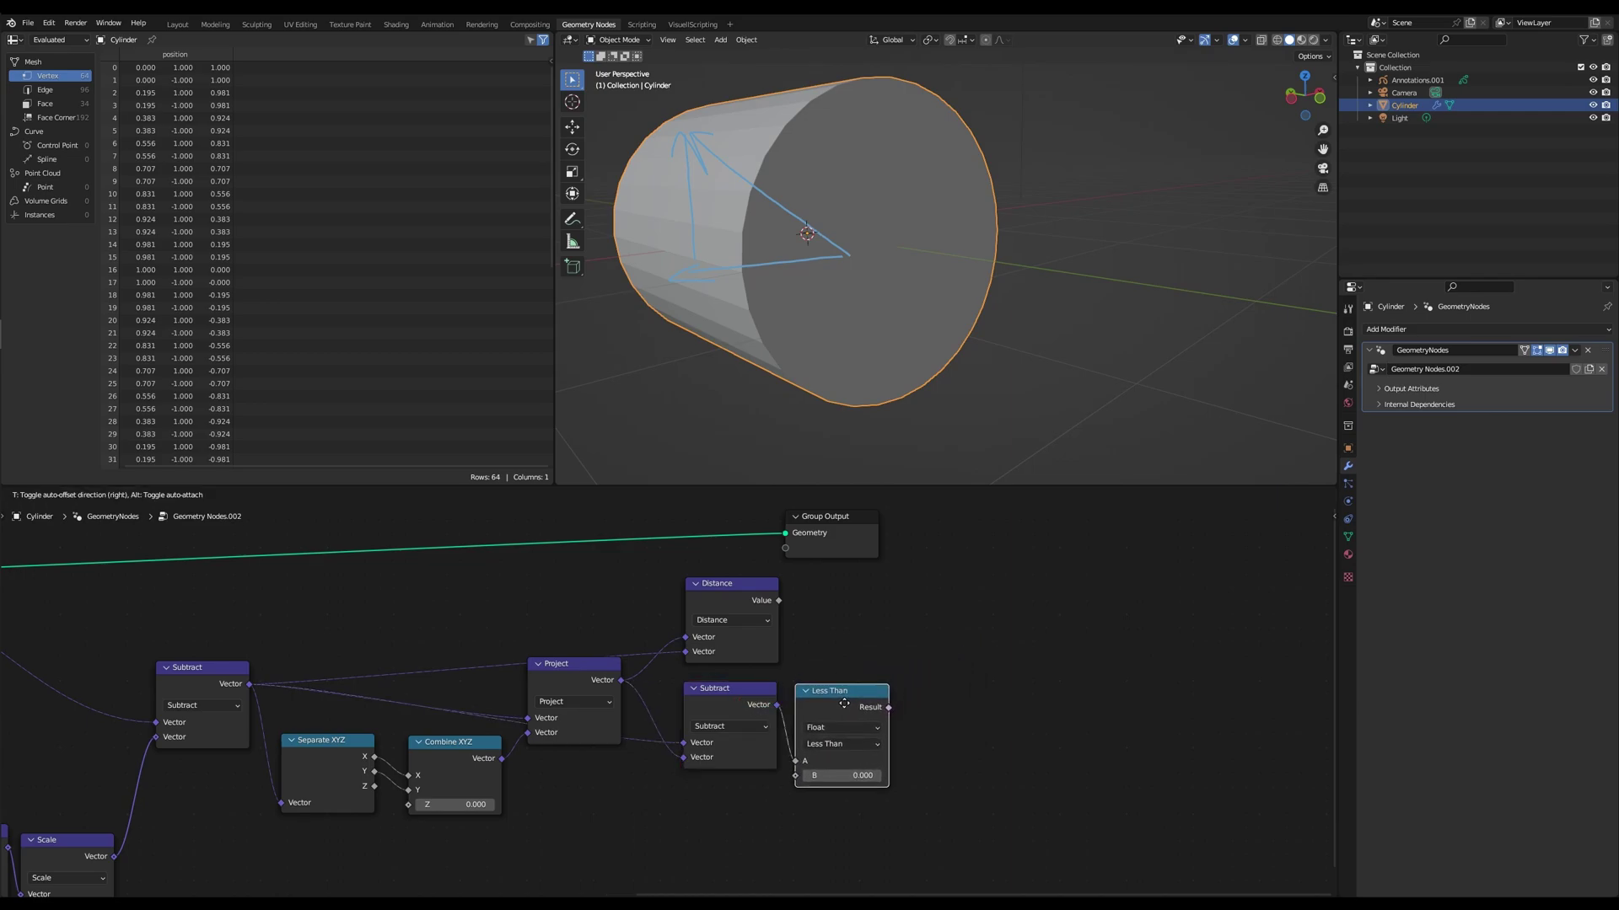
- Add a Switch node beyond the Less Than node and set its type to Float
{"action": "middle_click_drag", "start_coordinate": [879, 691], "coordinate": [703, 719]}
{"action": "key", "text": "shift+a"}
{"action": "left_click", "coordinate": [822, 687]}
{"action": "type", "text": "sw"}
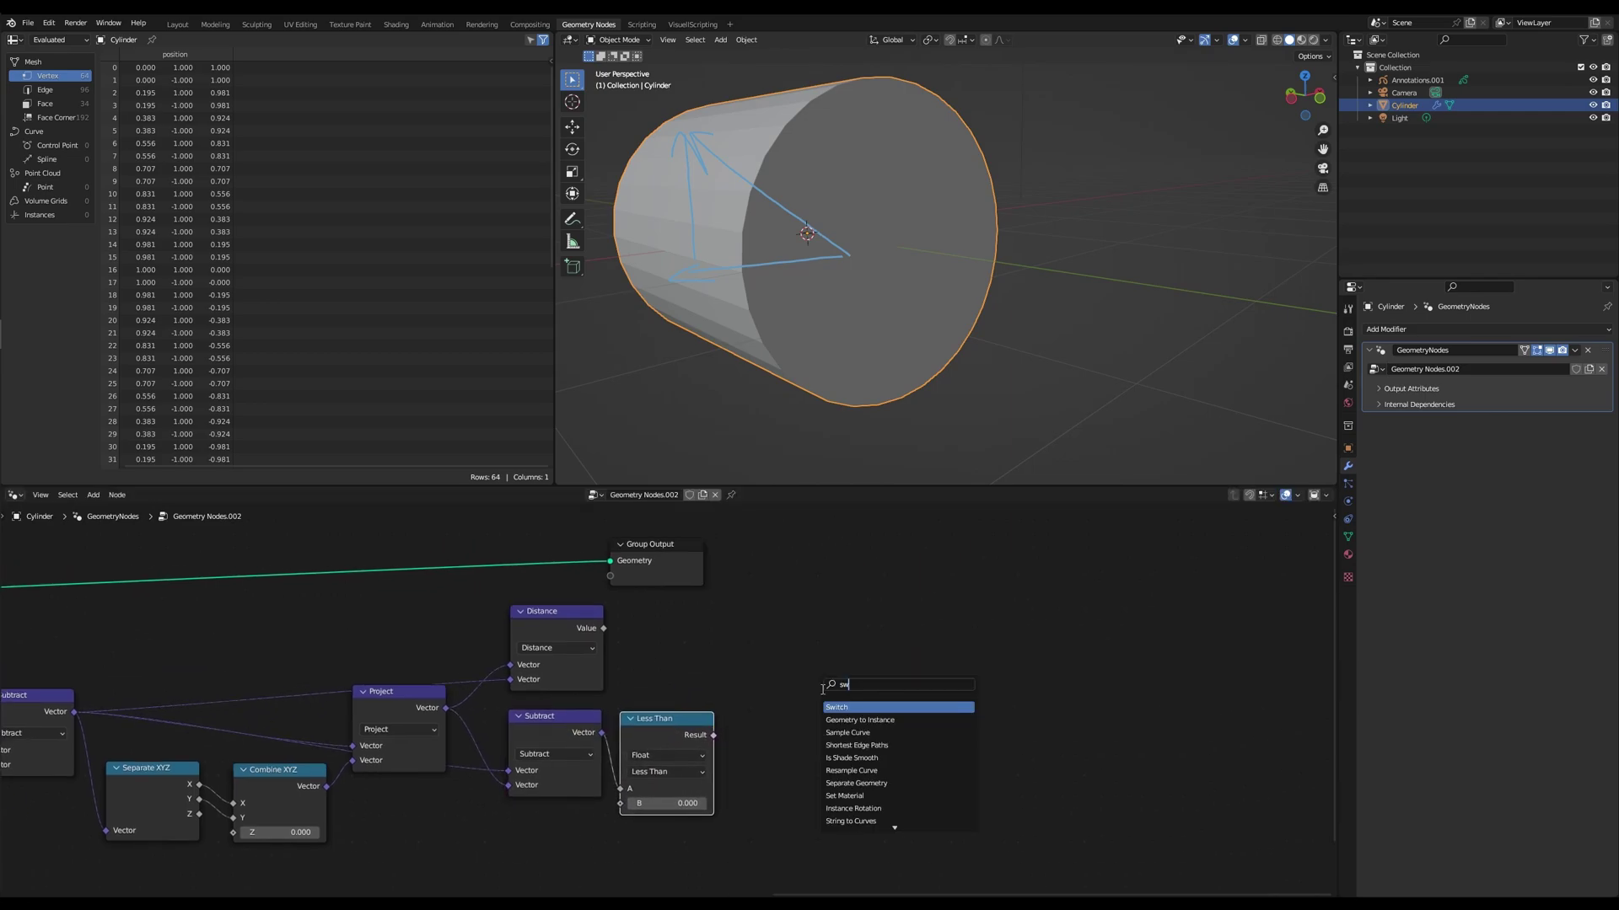
{"action": "key", "text": "Return"}
{"action": "left_click", "coordinate": [828, 653]}
{"action": "left_click", "coordinate": [858, 674]}
{"action": "left_click", "coordinate": [847, 684]}
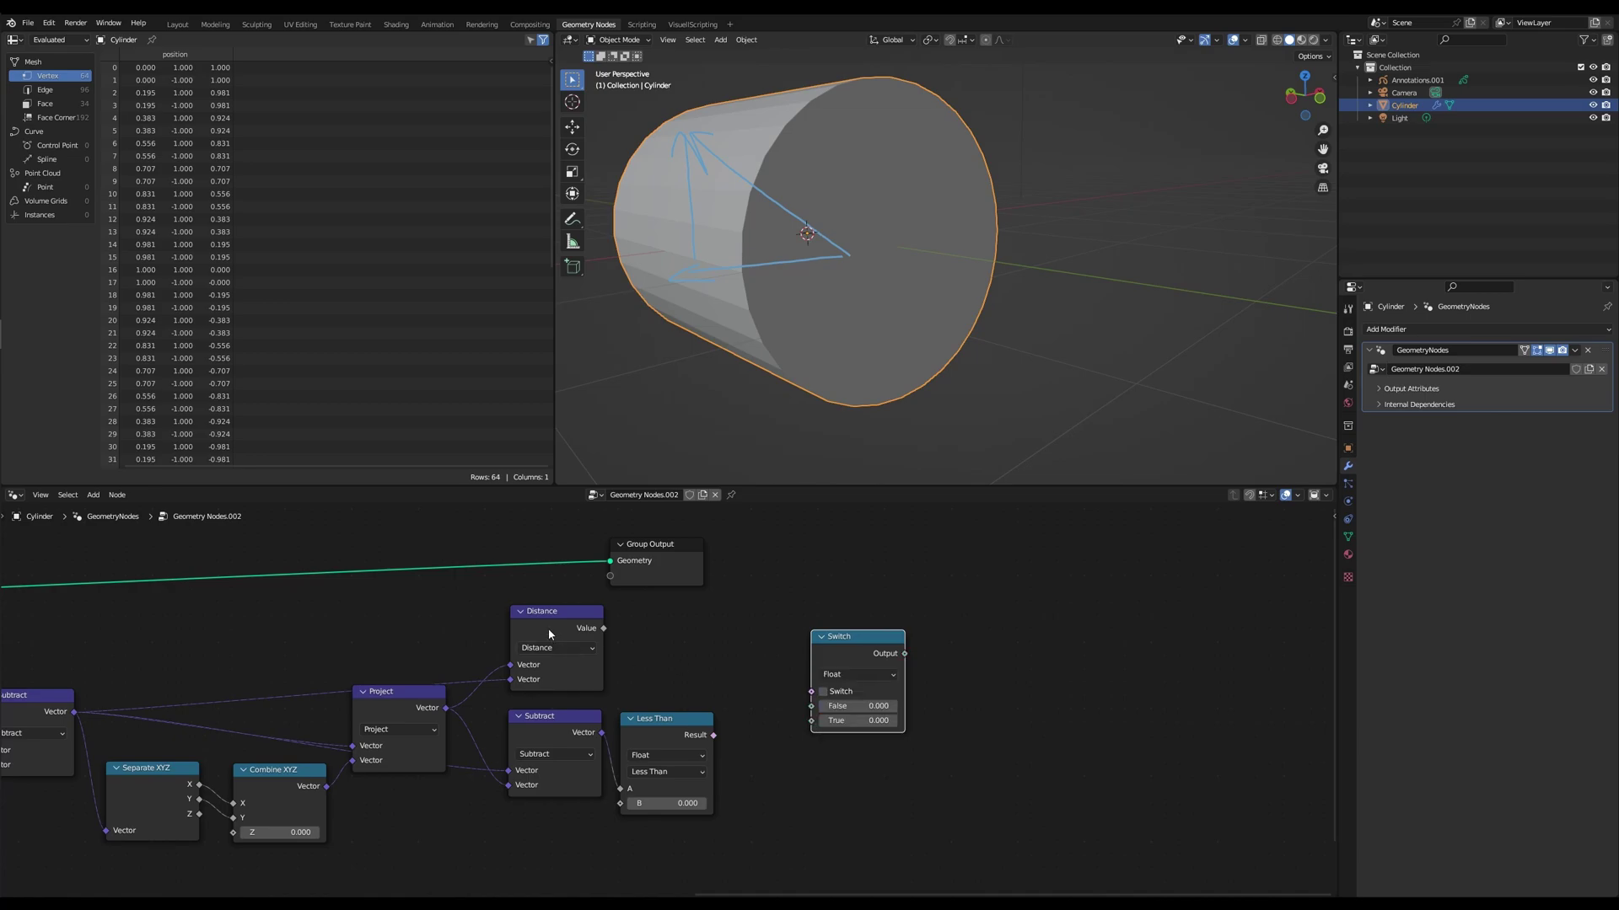
- Connect the Less Than result to the Switch condition and the Distance value to both its False and True inputs
{"action": "left_click_drag", "start_coordinate": [713, 735], "coordinate": [811, 692]}
{"action": "left_click_drag", "start_coordinate": [604, 628], "coordinate": [811, 705]}
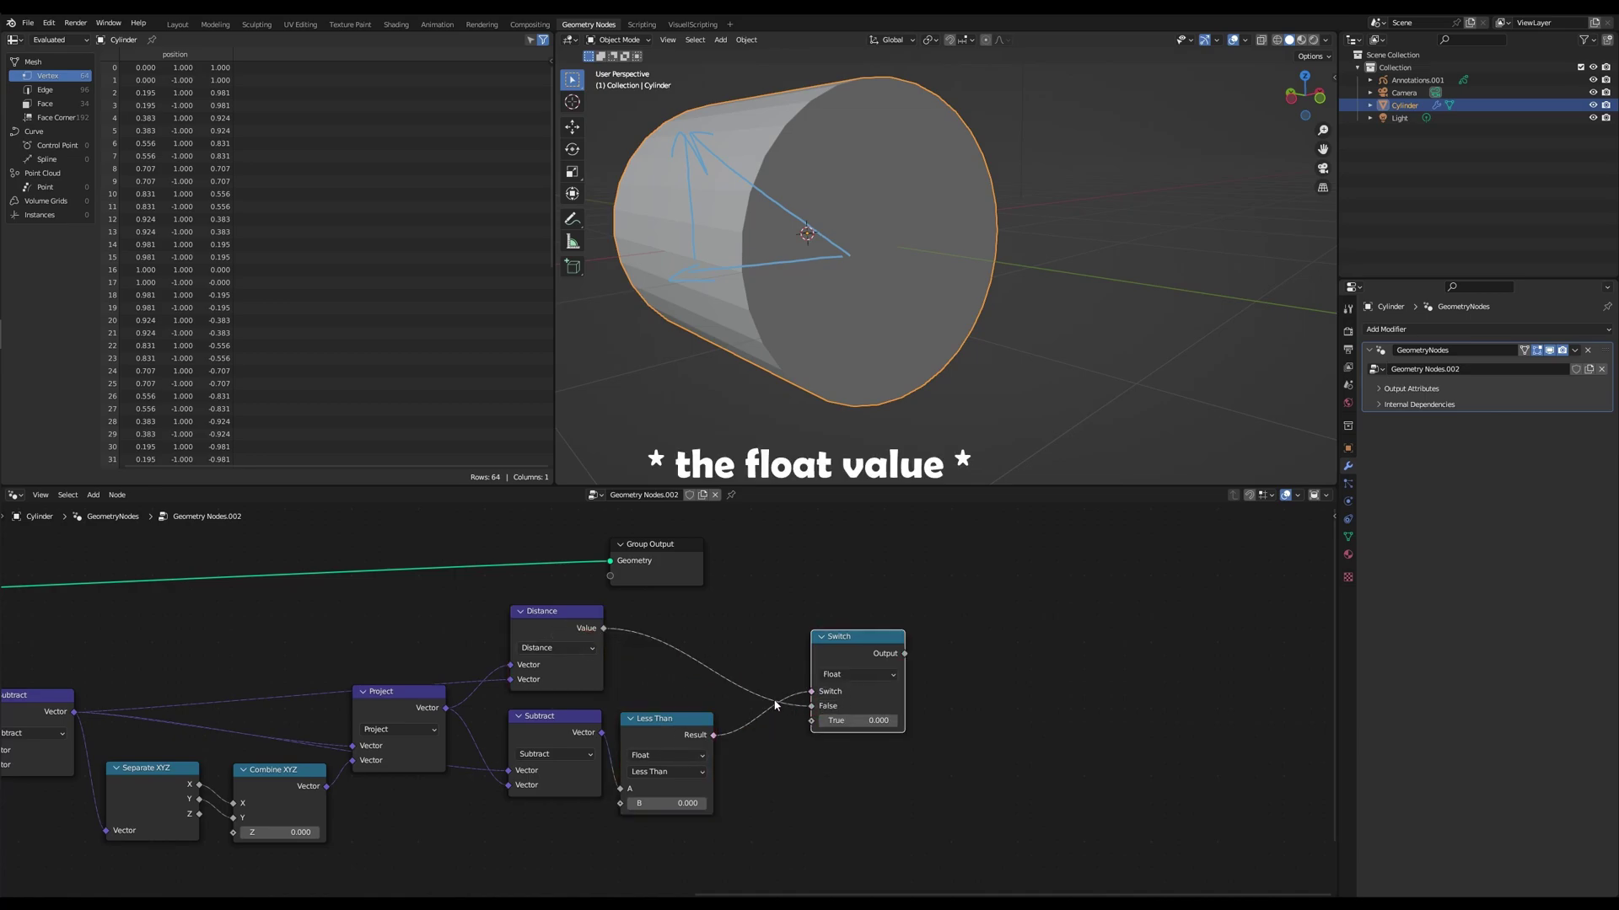
{"action": "left_click_drag", "start_coordinate": [603, 628], "coordinate": [811, 721]}
- Insert a Math node between Distance and the Switch's True input, set to Multiply with a value of -1
{"action": "key", "text": "shift+a"}
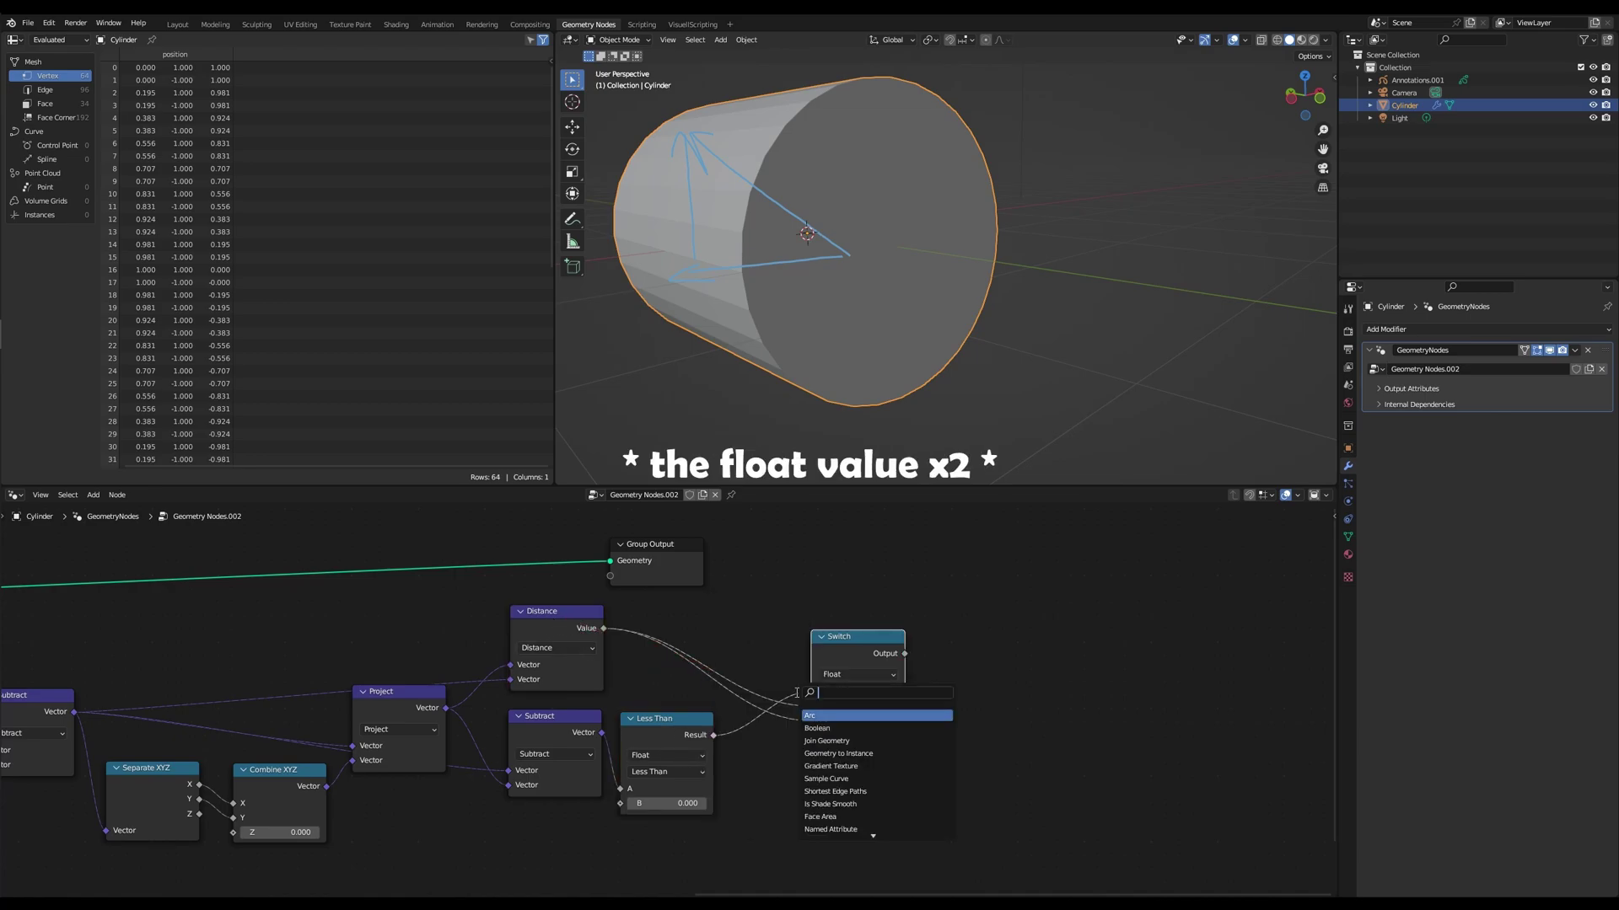
{"action": "type", "text": "math"}
{"action": "left_click", "coordinate": [834, 716]}
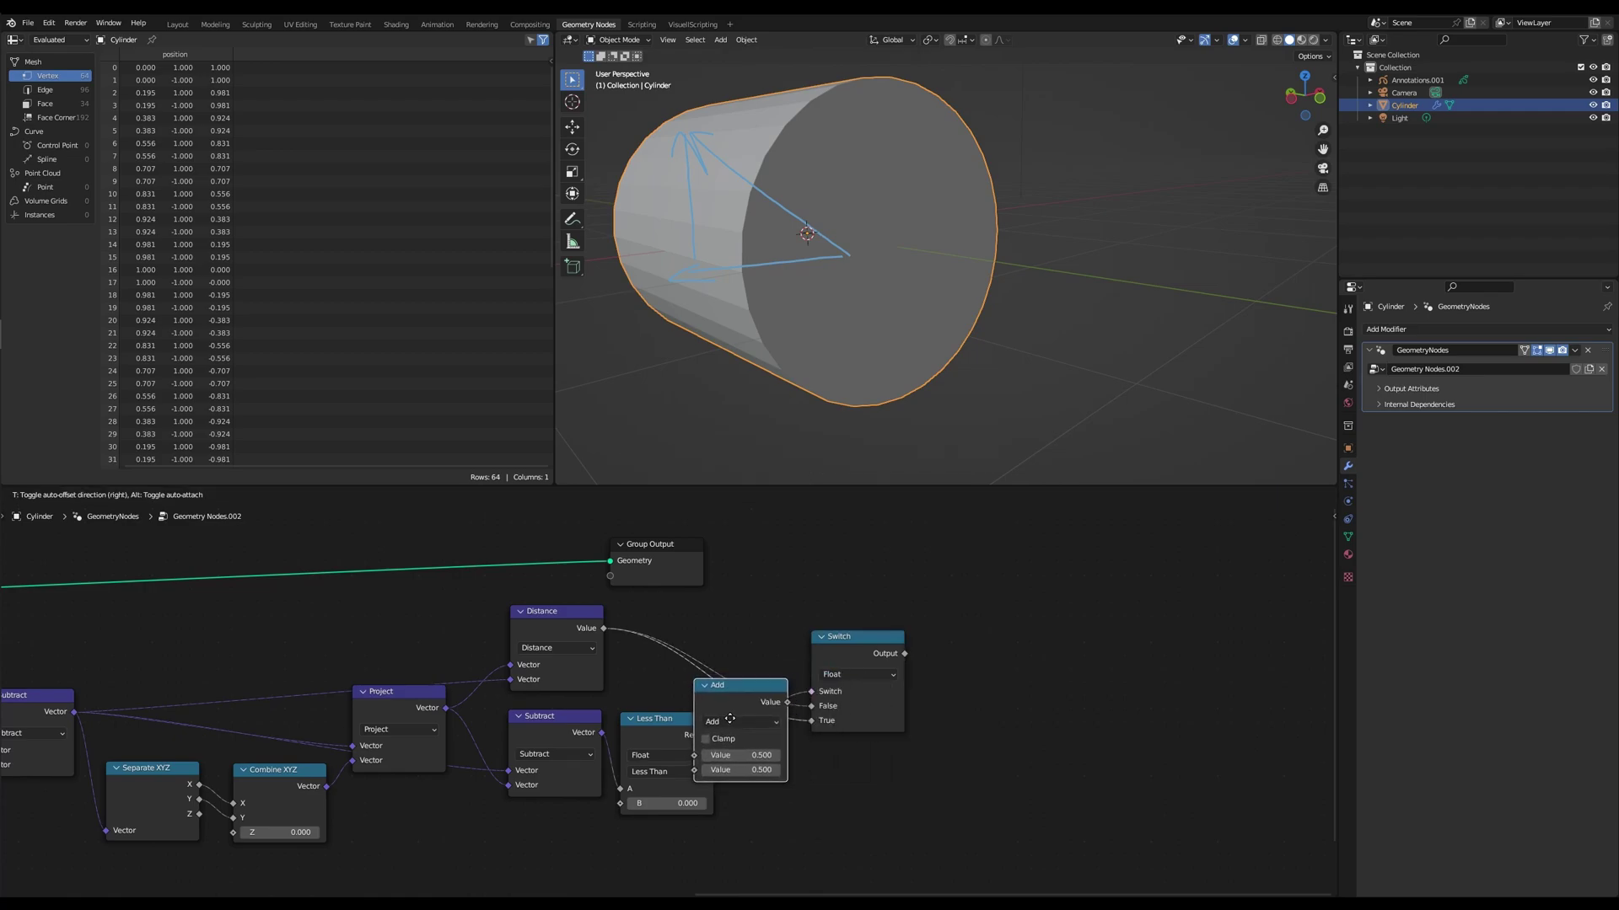
{"action": "left_click", "coordinate": [681, 634]}
{"action": "left_click", "coordinate": [682, 645]}
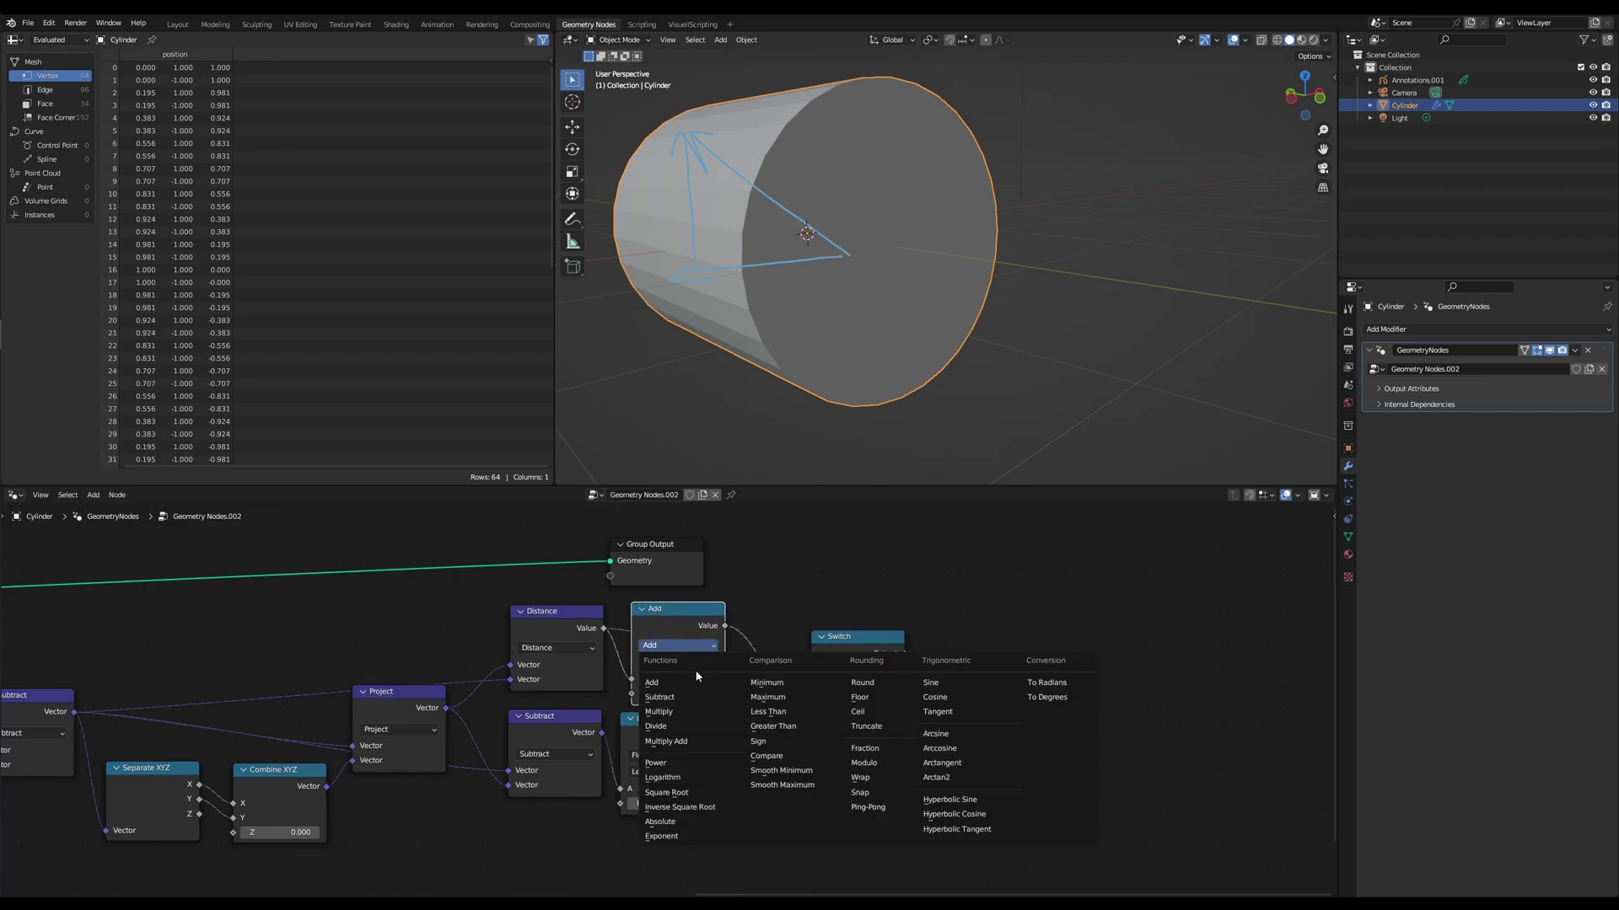
{"action": "left_click", "coordinate": [666, 711]}
{"action": "left_click", "coordinate": [685, 693]}
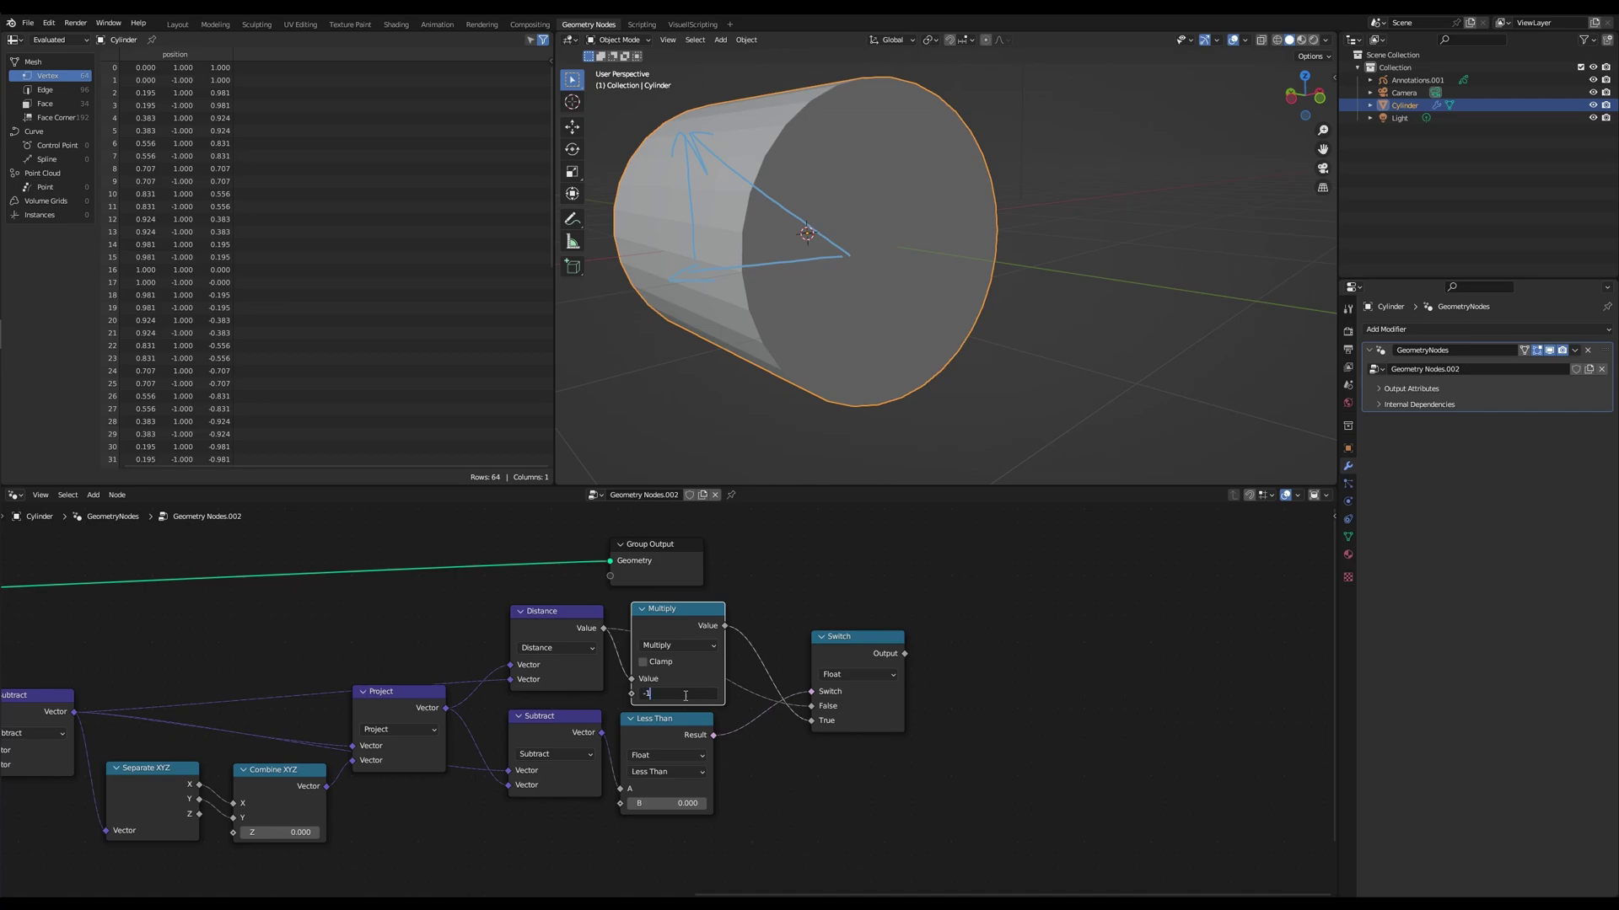
{"action": "type", "text": "-1"}
{"action": "key", "text": "Return"}
- Move the Switch node closer to the Multiply node and shift the Group Output far away to make room
{"action": "middle_click_drag", "start_coordinate": [896, 304], "coordinate": [841, 319]}
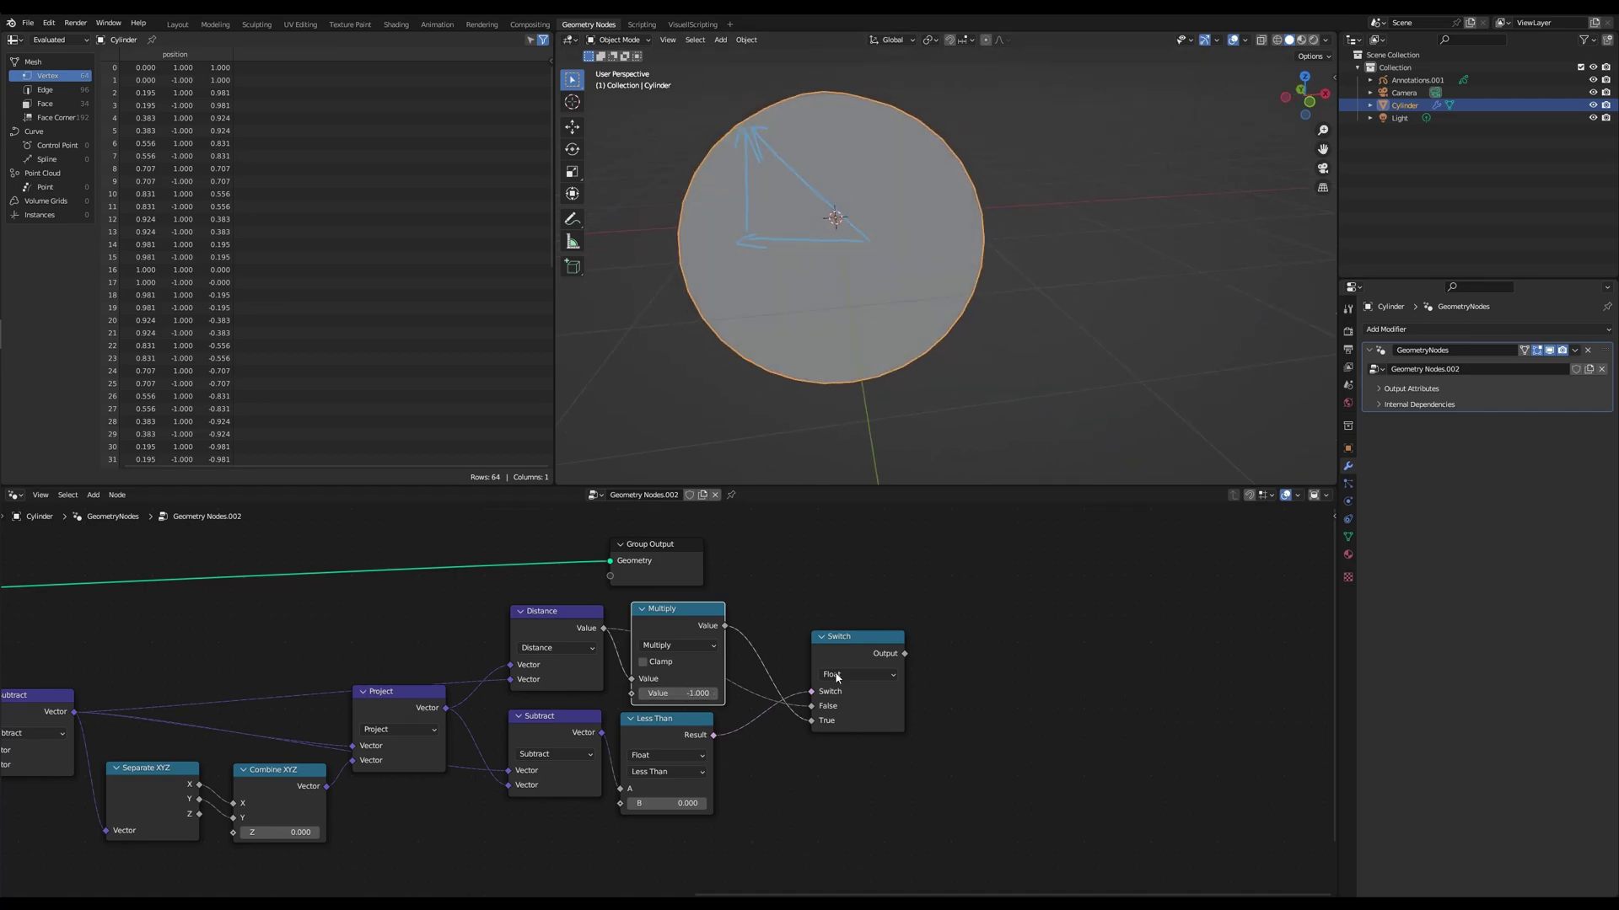
{"action": "left_click_drag", "start_coordinate": [852, 654], "coordinate": [822, 665]}
{"action": "left_click_drag", "start_coordinate": [697, 549], "coordinate": [1098, 555]}
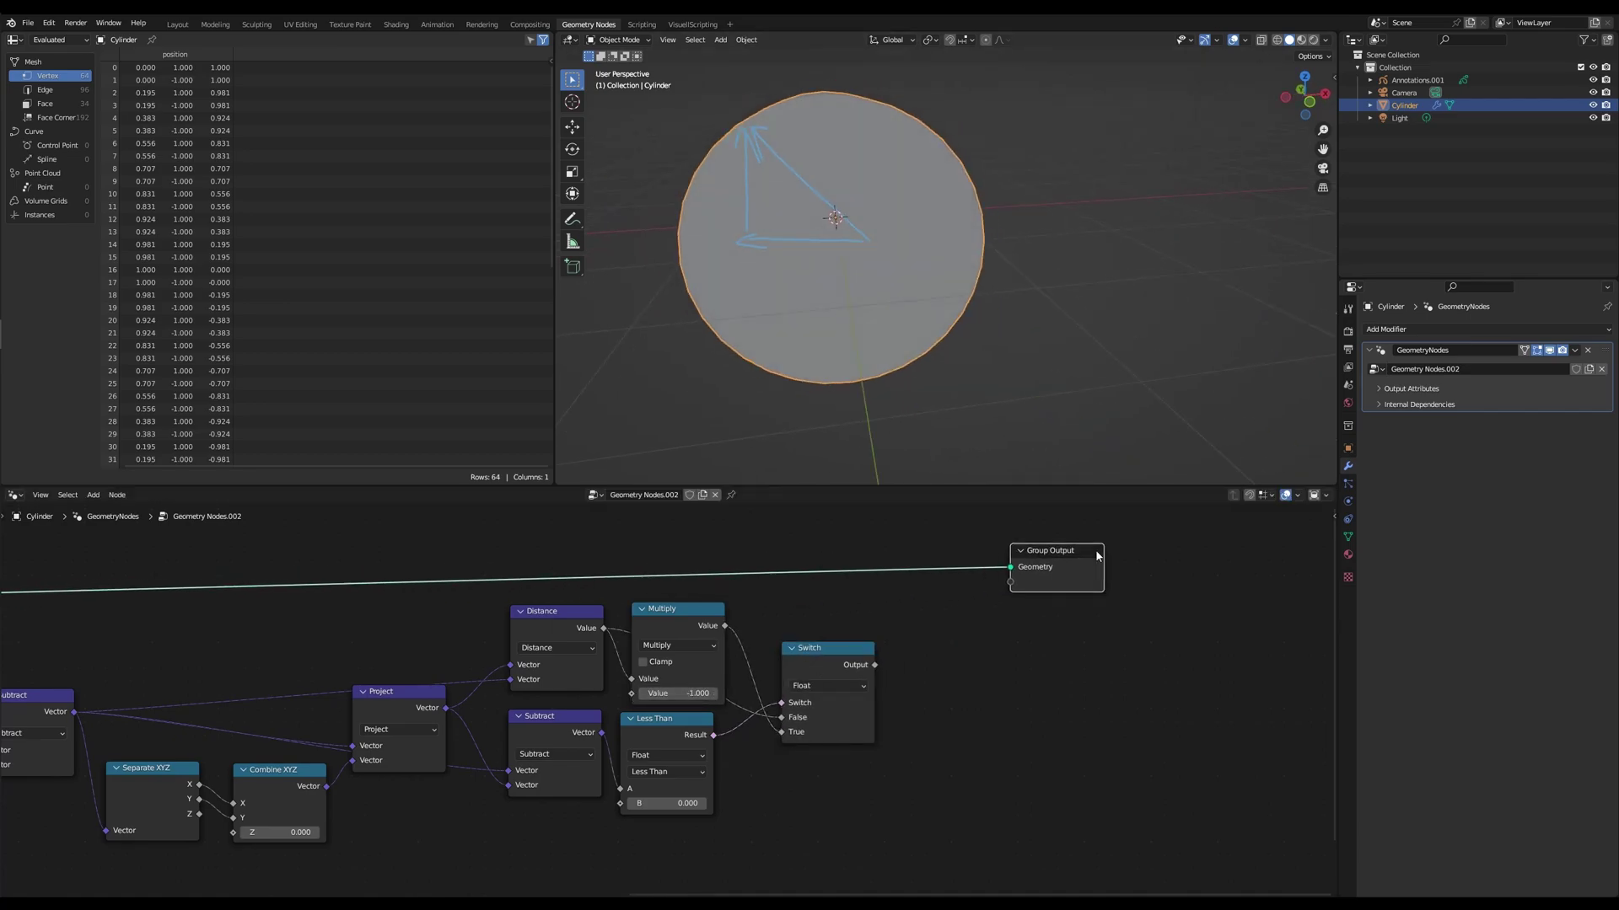
{"action": "scroll", "coordinate": [1001, 624], "scroll_direction": "down", "scroll_amount": 5}
{"action": "middle_click_drag", "start_coordinate": [998, 624], "coordinate": [729, 669]}
{"action": "left_click_drag", "start_coordinate": [656, 648], "coordinate": [953, 636]}
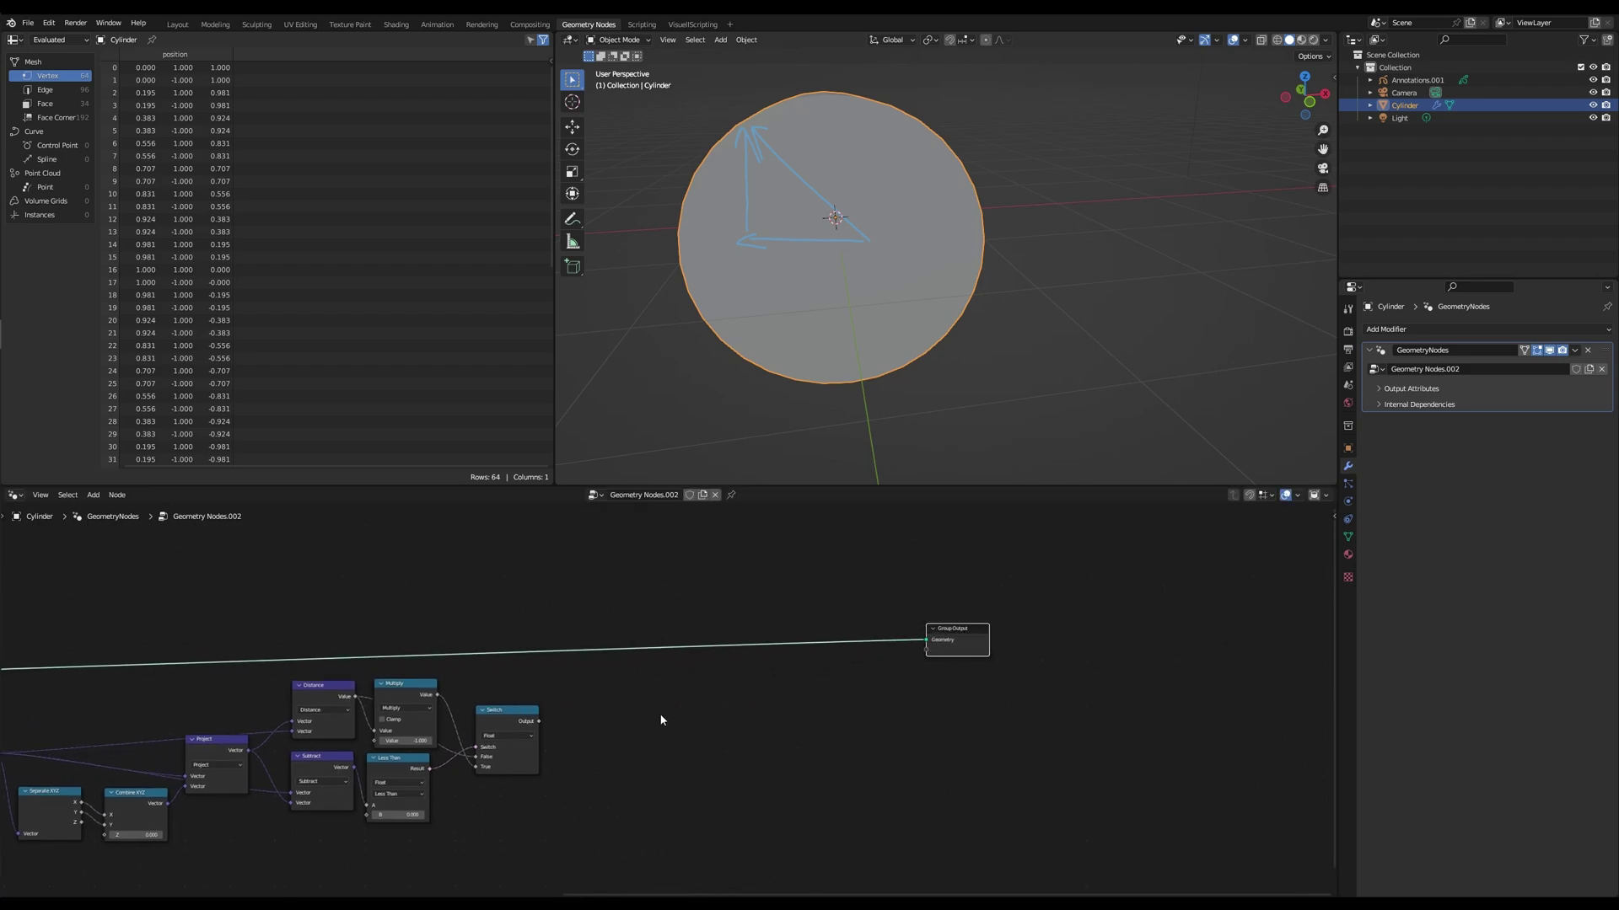
{"action": "middle_click_drag", "start_coordinate": [661, 716], "coordinate": [714, 702]}
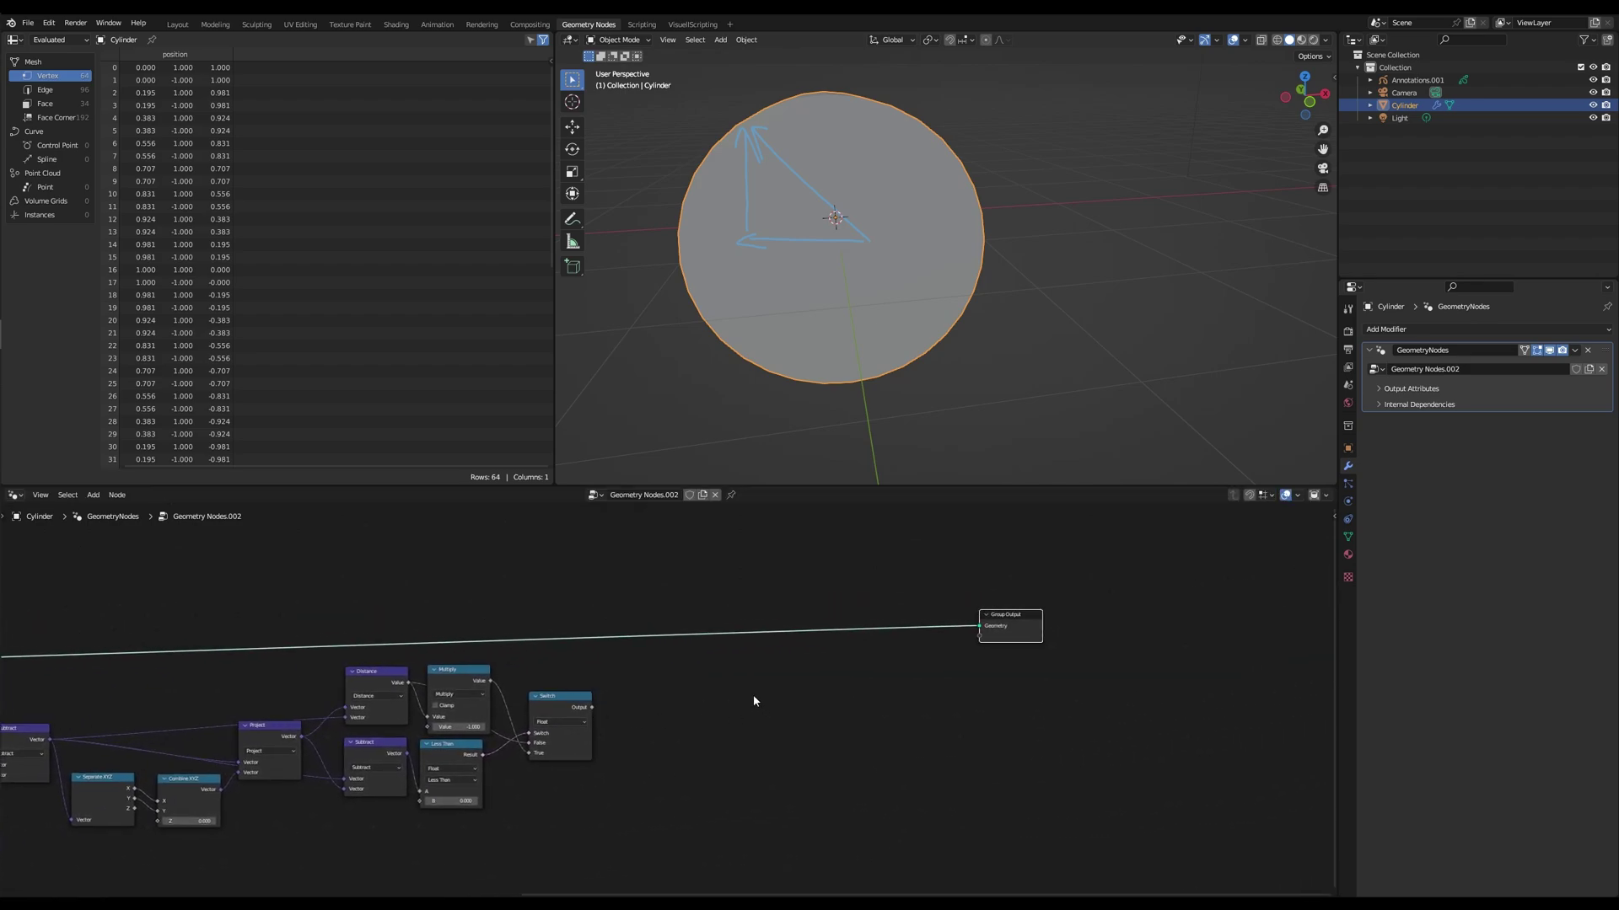
- Add a Set Position node on the geometry link just before the Group Output
{"action": "key", "text": "shift+a"}
{"action": "type", "text": "set"}
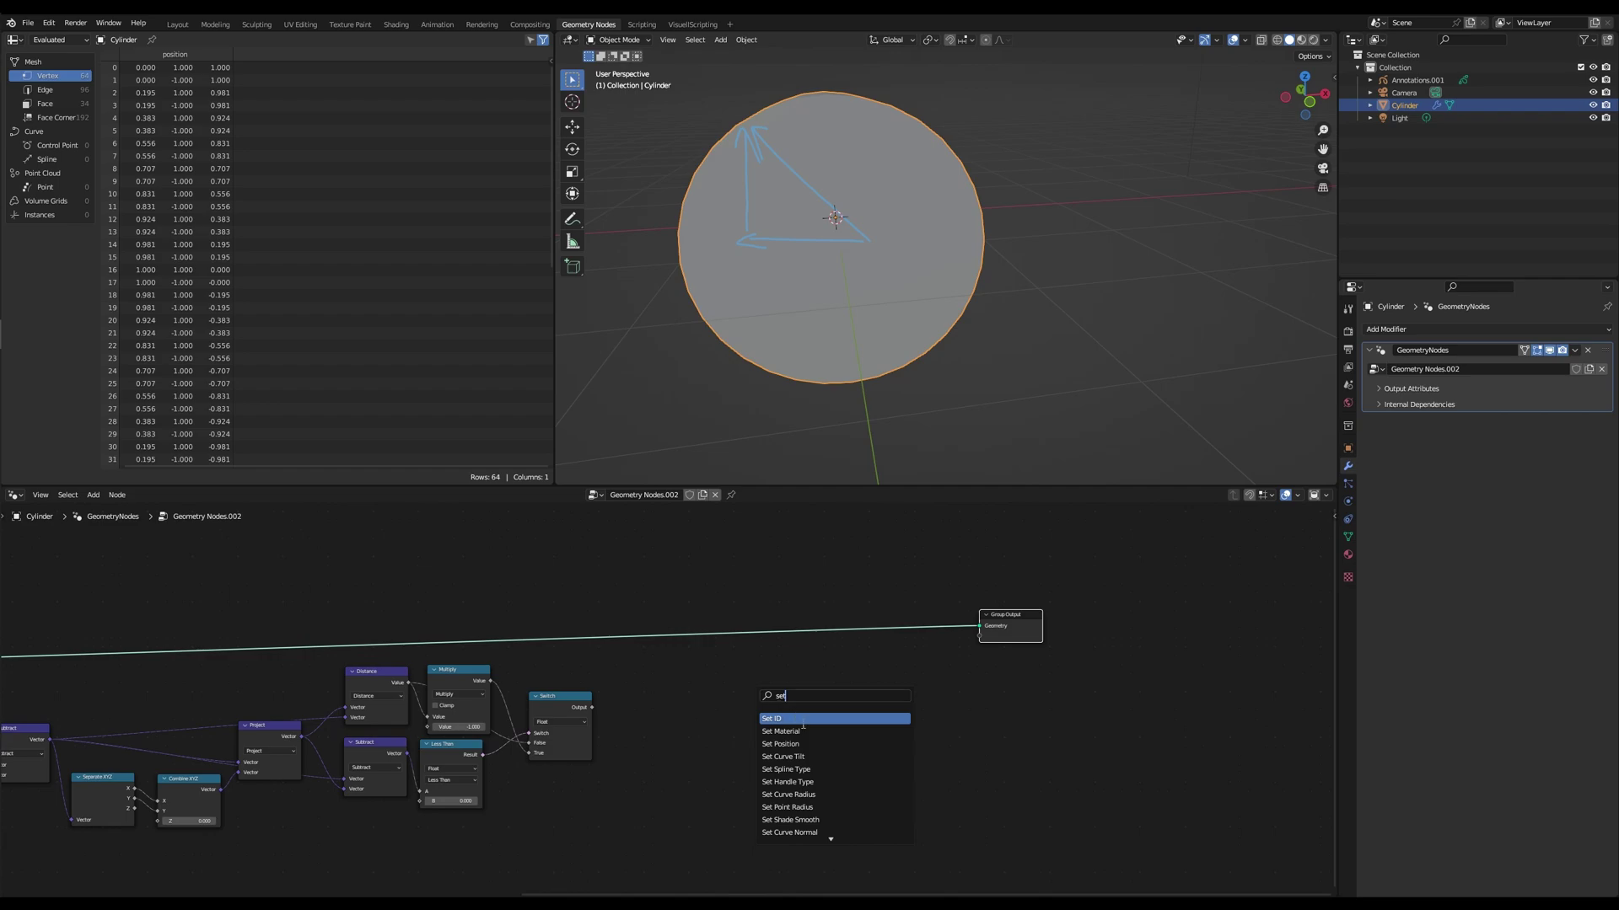
{"action": "left_click", "coordinate": [802, 743]}
{"action": "left_click", "coordinate": [835, 607]}
- Link the comparison result that drives Separate Geometry's selection to Set Position's Selection input
{"action": "scroll", "coordinate": [578, 693], "scroll_direction": "down", "scroll_amount": 1}
{"action": "middle_click_drag", "start_coordinate": [455, 712], "coordinate": [704, 739]}
{"action": "scroll", "coordinate": [704, 740], "scroll_direction": "down", "scroll_amount": 1}
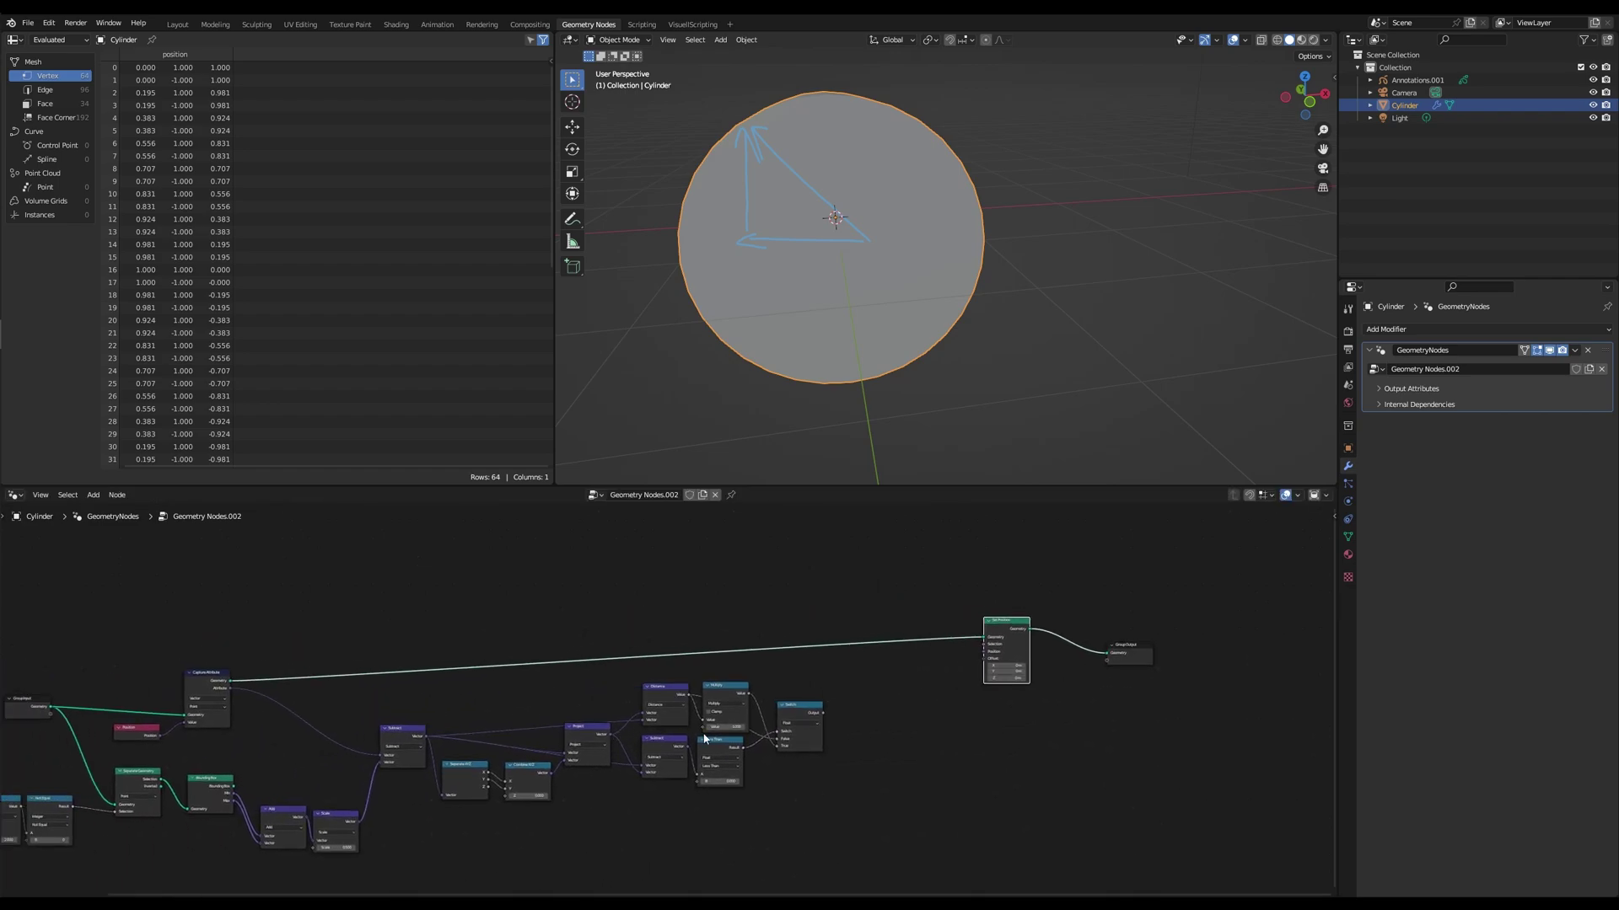
{"action": "scroll", "coordinate": [506, 754], "scroll_direction": "down", "scroll_amount": 1}
{"action": "left_click_drag", "start_coordinate": [186, 776], "coordinate": [971, 633]}
- Add a Position node beside Set Position and connect it to the Position input
{"action": "scroll", "coordinate": [659, 730], "scroll_direction": "up", "scroll_amount": 4}
{"action": "middle_click_drag", "start_coordinate": [968, 716], "coordinate": [767, 739]}
{"action": "scroll", "coordinate": [766, 738], "scroll_direction": "up", "scroll_amount": 7}
{"action": "key", "text": "shift+a"}
{"action": "type", "text": "sposition"}
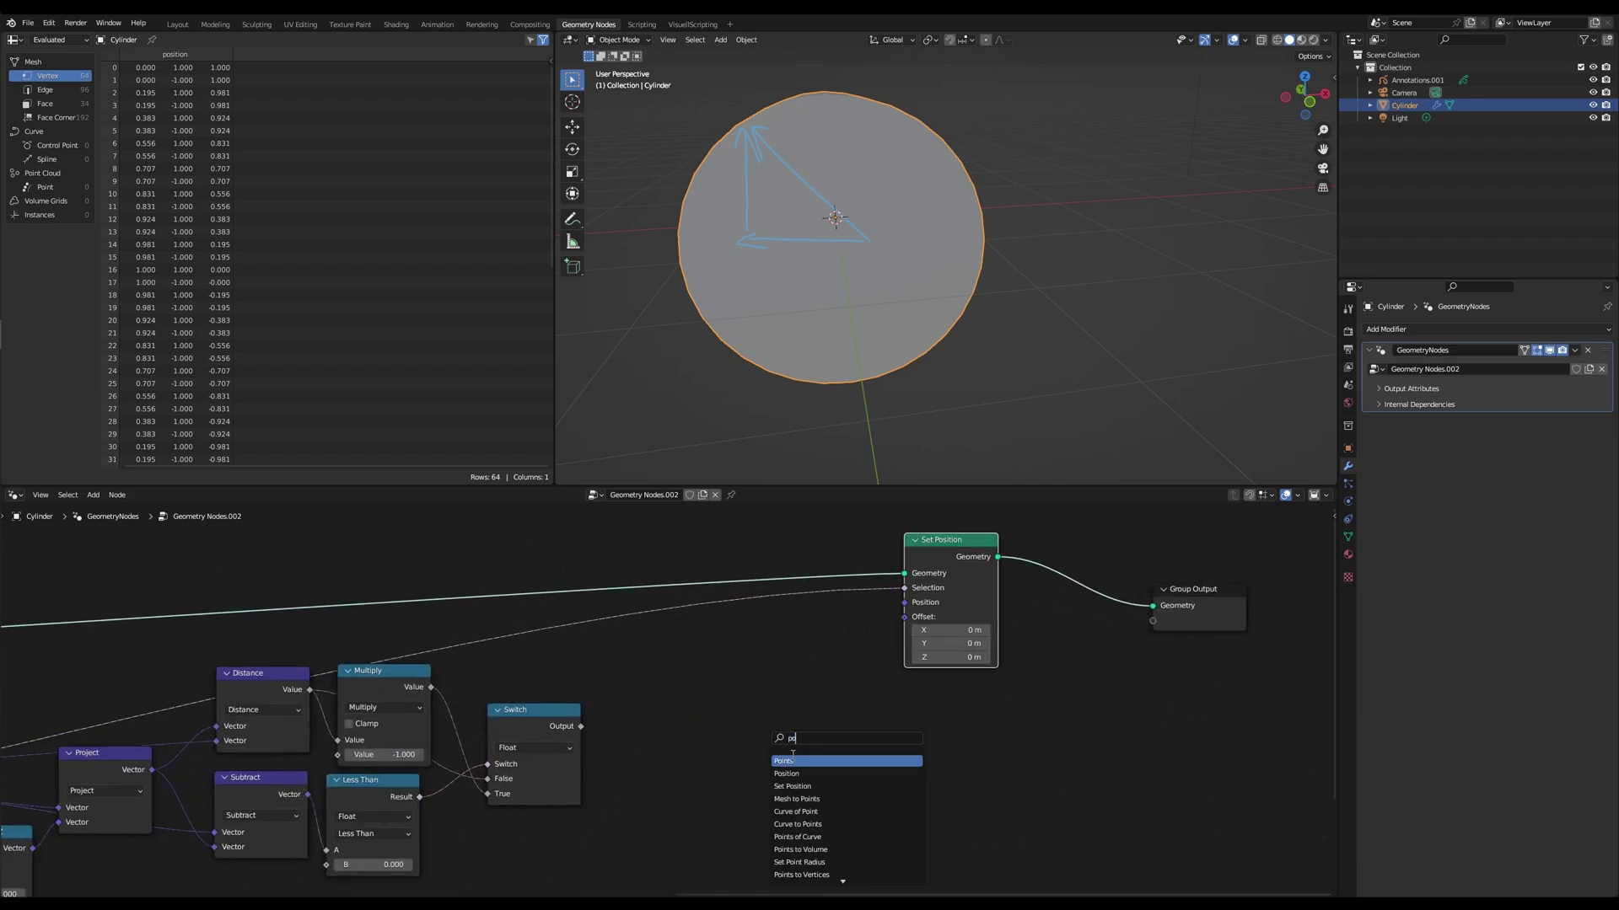
{"action": "key", "text": "Return"}
{"action": "left_click", "coordinate": [797, 629]}
{"action": "left_click_drag", "start_coordinate": [827, 630], "coordinate": [921, 604]}
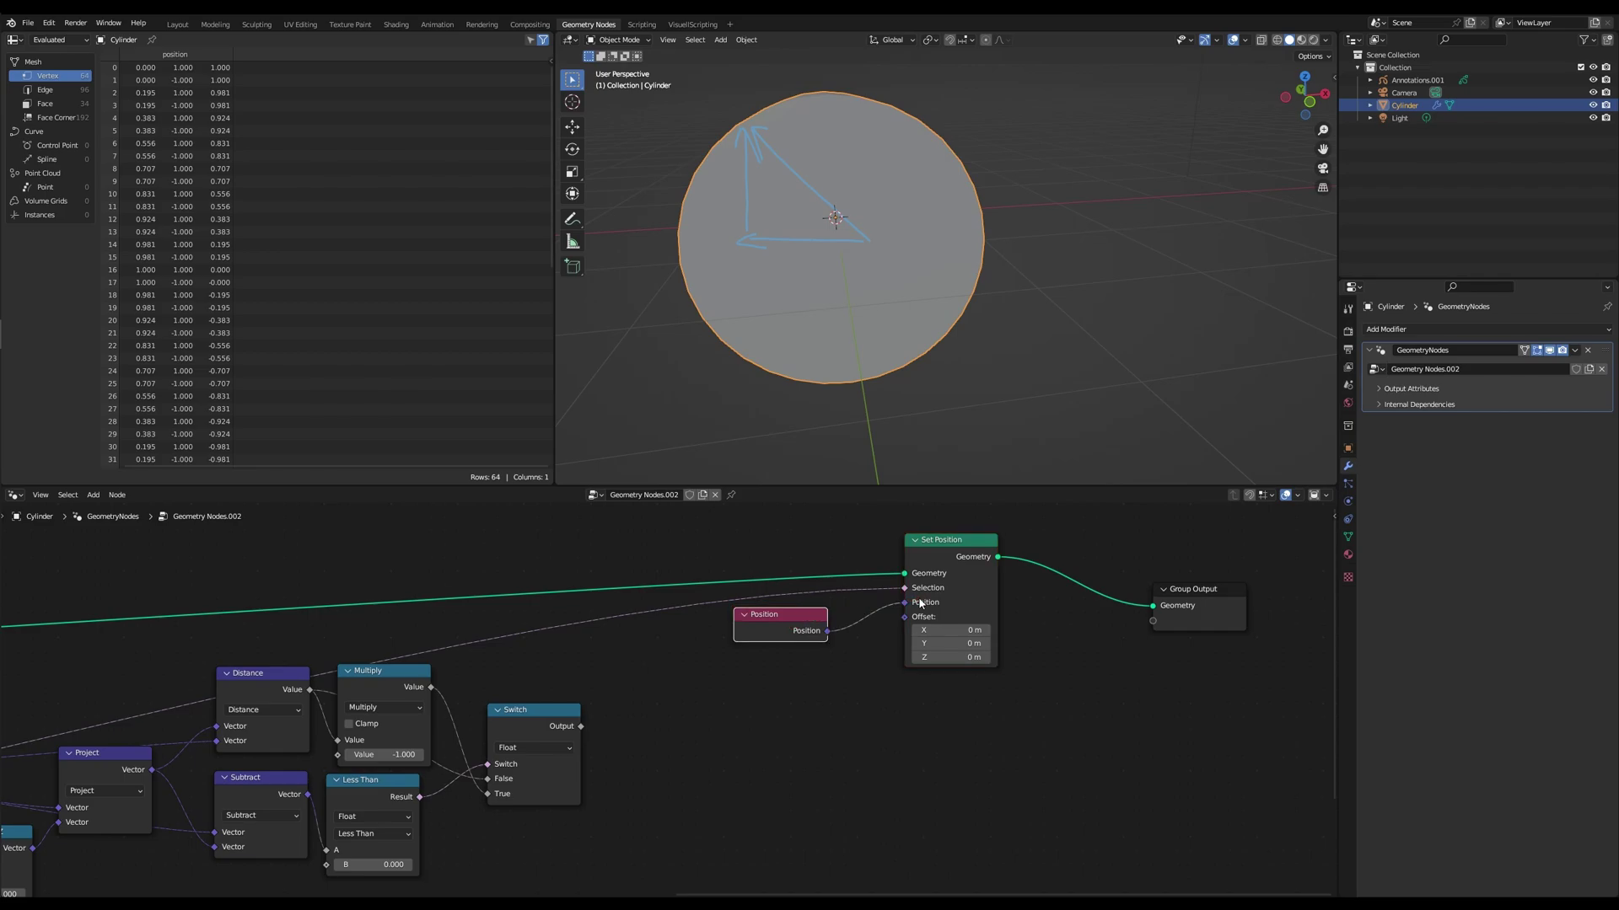
{"action": "left_click_drag", "start_coordinate": [799, 627], "coordinate": [831, 596]}
- Connect the Switch output to the Offset input of Set Position
{"action": "scroll", "coordinate": [681, 734], "scroll_direction": "down", "scroll_amount": 3}
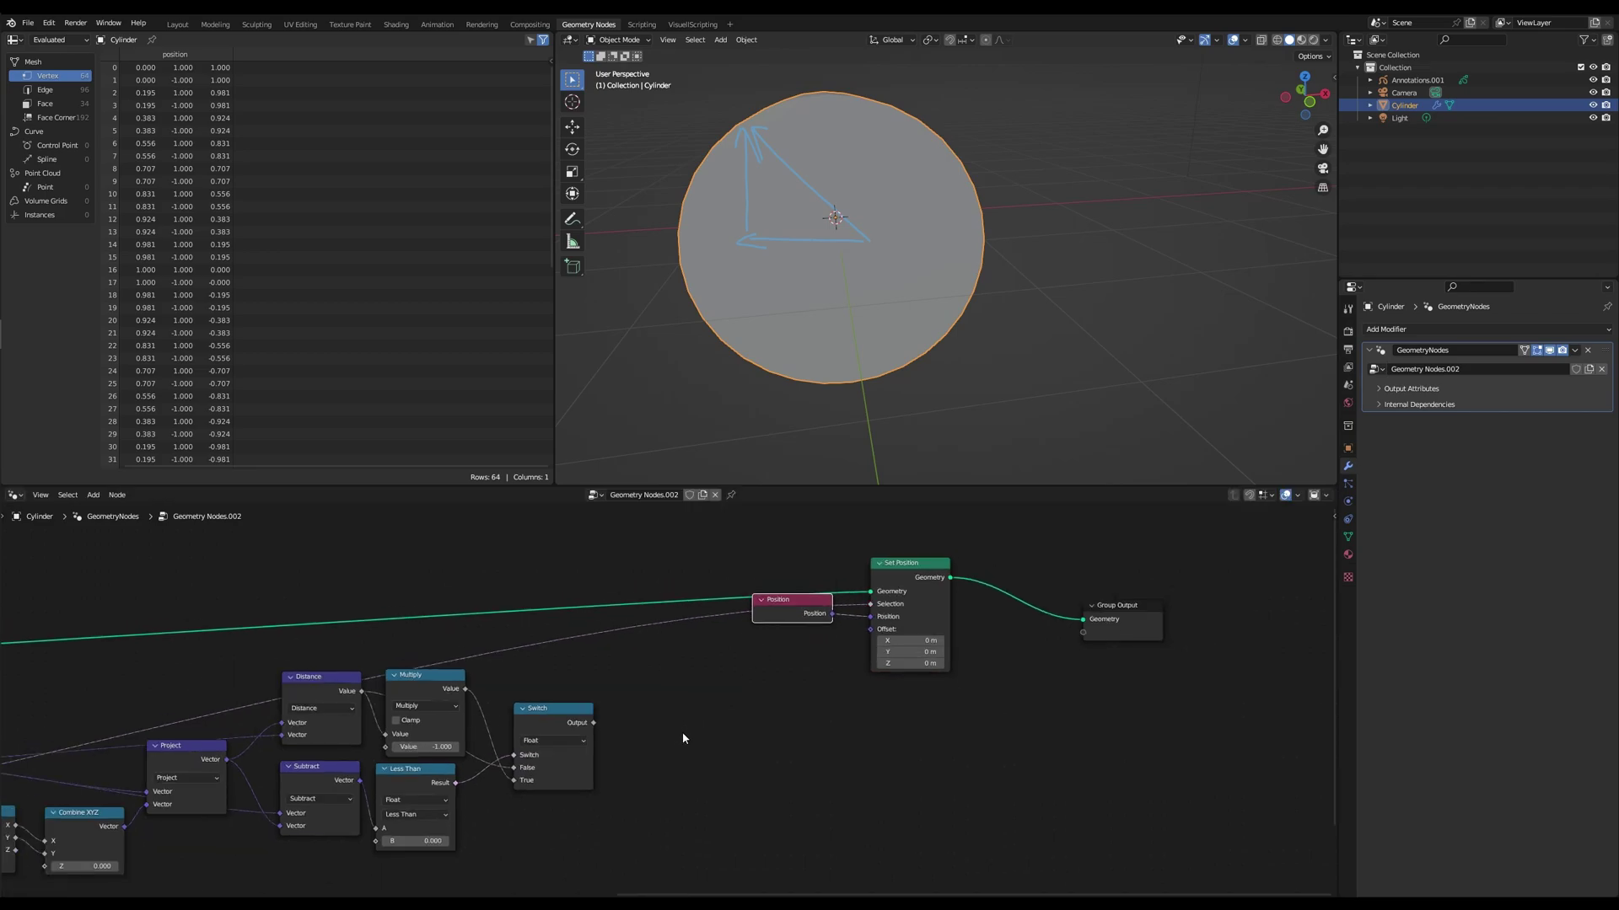
{"action": "scroll", "coordinate": [682, 699], "scroll_direction": "up", "scroll_amount": 1}
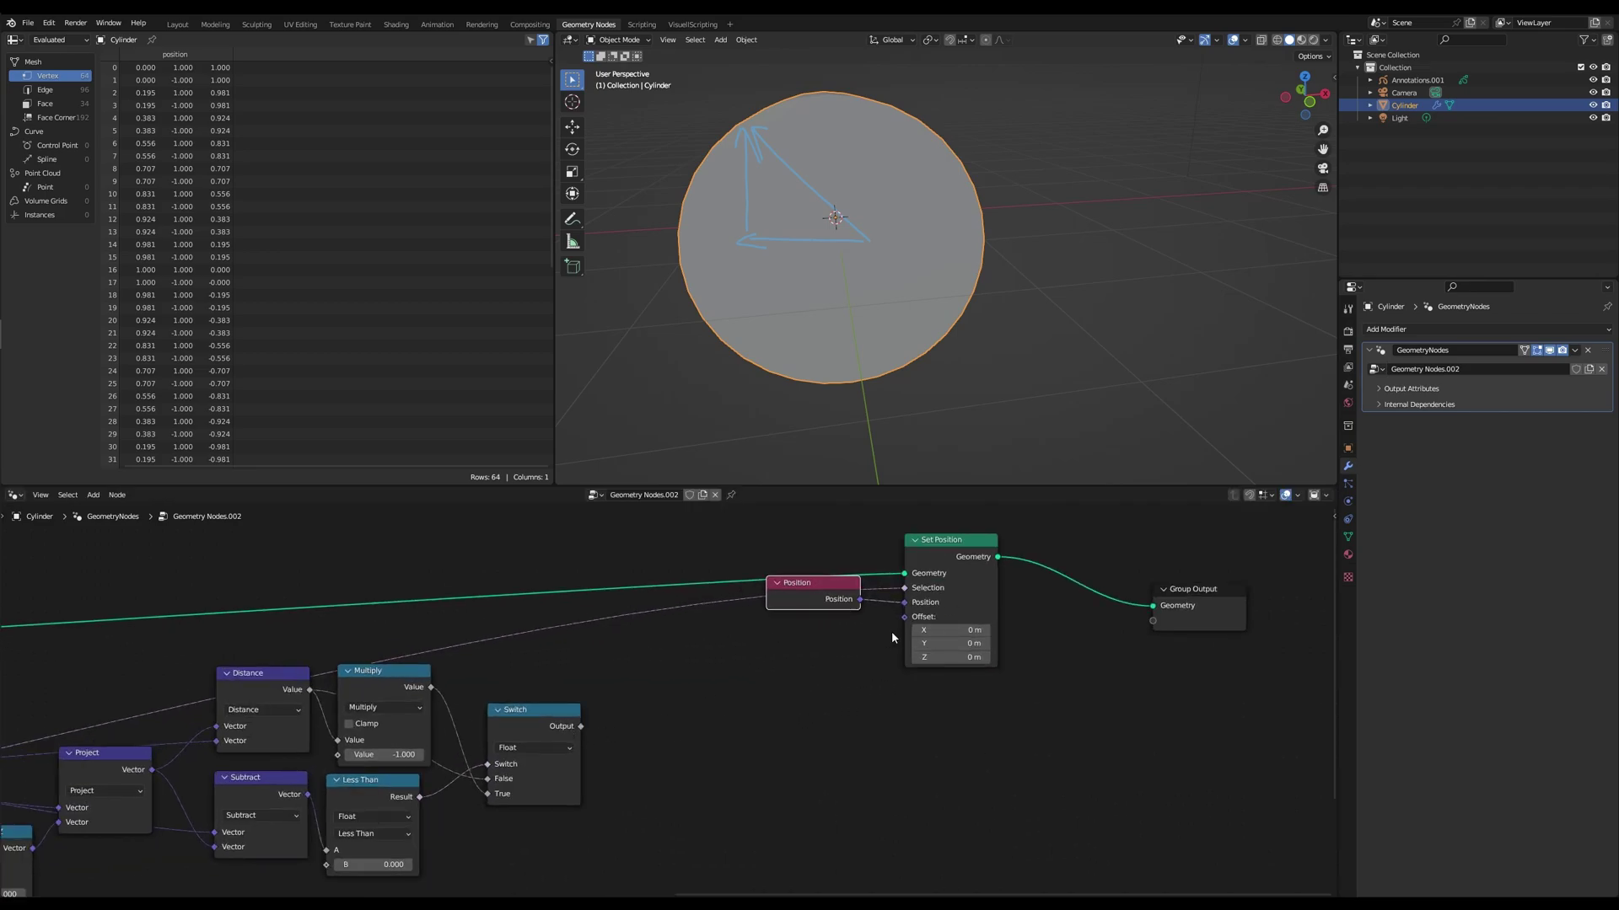
{"action": "left_click_drag", "start_coordinate": [904, 620], "coordinate": [590, 735]}
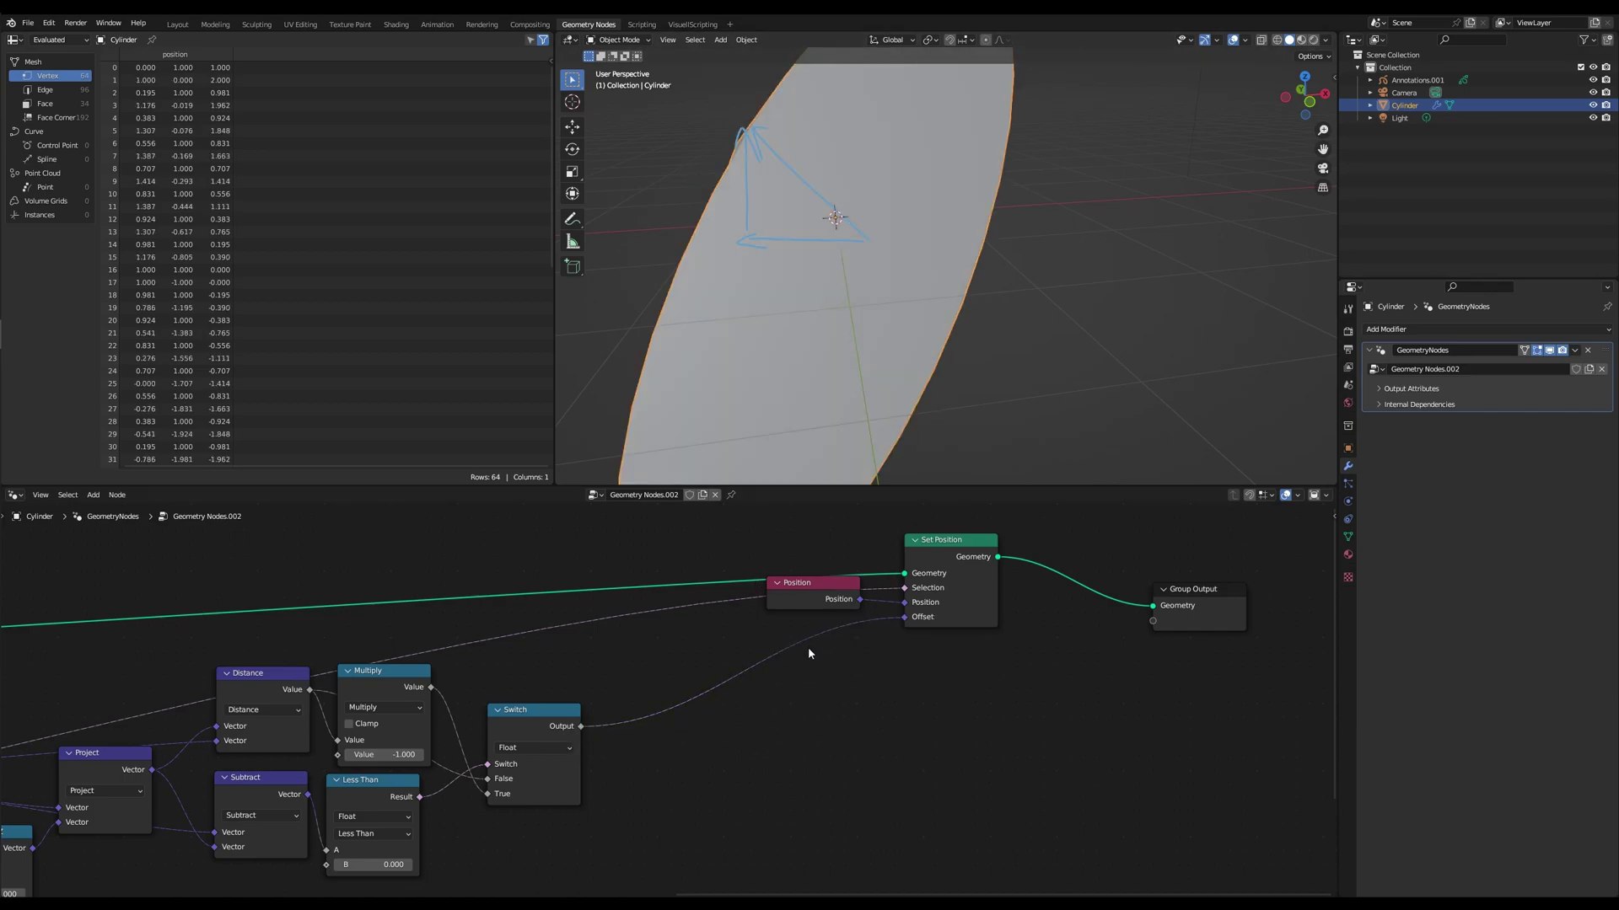
{"action": "scroll", "coordinate": [974, 371], "scroll_direction": "down", "scroll_amount": 3}
{"action": "scroll", "coordinate": [759, 620], "scroll_direction": "up", "scroll_amount": 2}
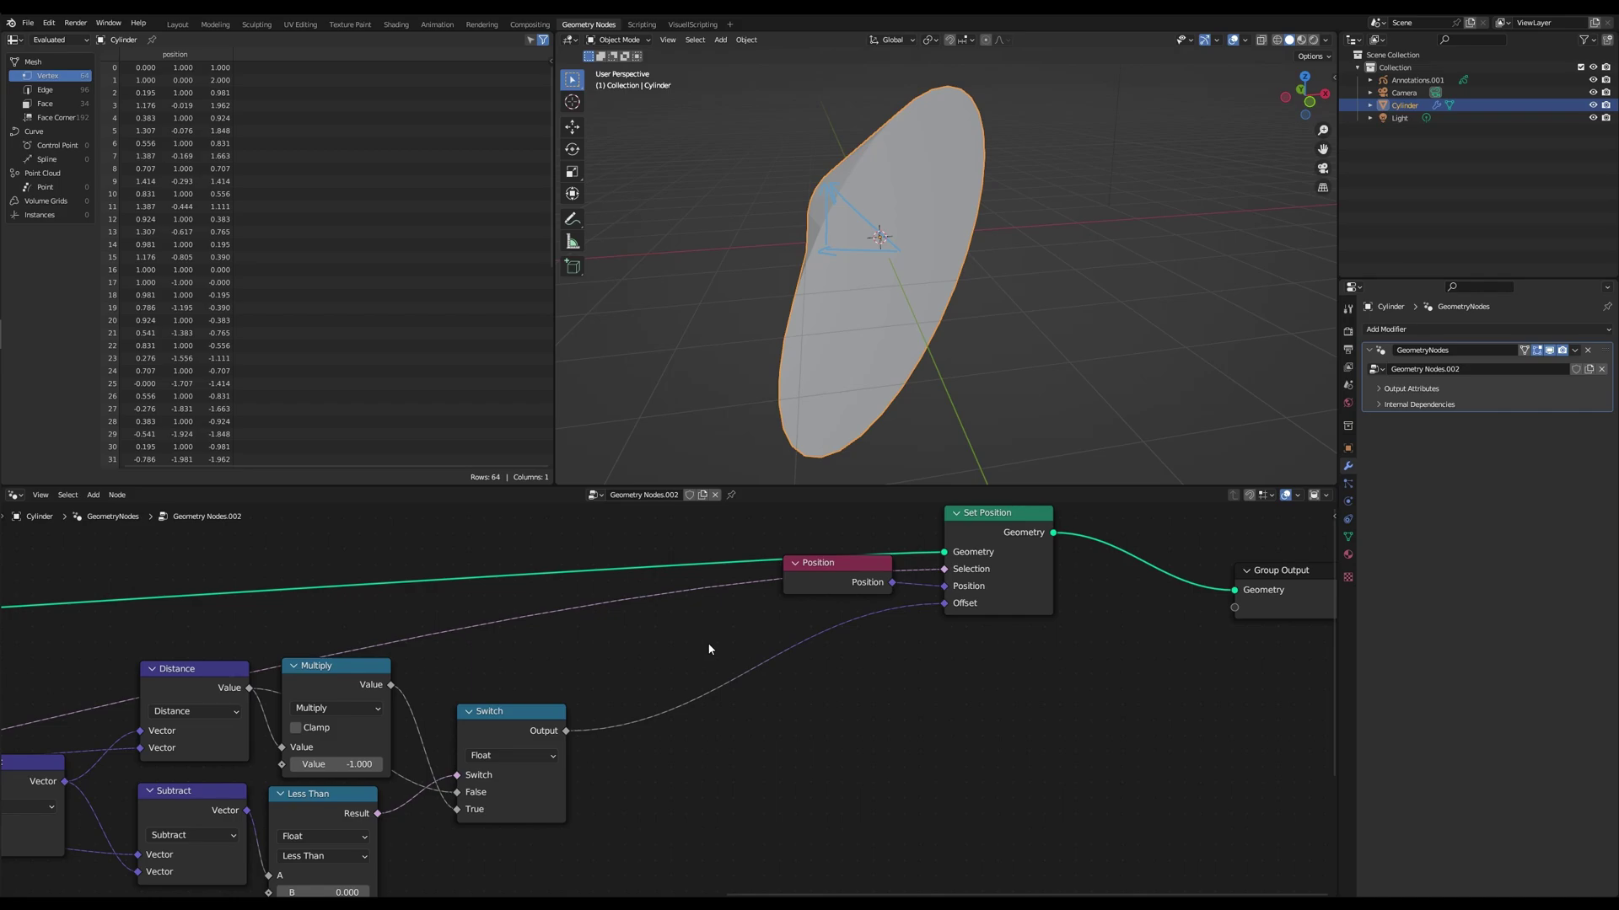
- Cut the Switch link to Set Position's Offset and feed the Switch output into a new Math node set to Multiply
{"action": "right_click_drag", "start_coordinate": [710, 645], "coordinate": [900, 768], "text": "ctrl"}
{"action": "key", "text": "shift+a"}
{"action": "left_click", "coordinate": [810, 721]}
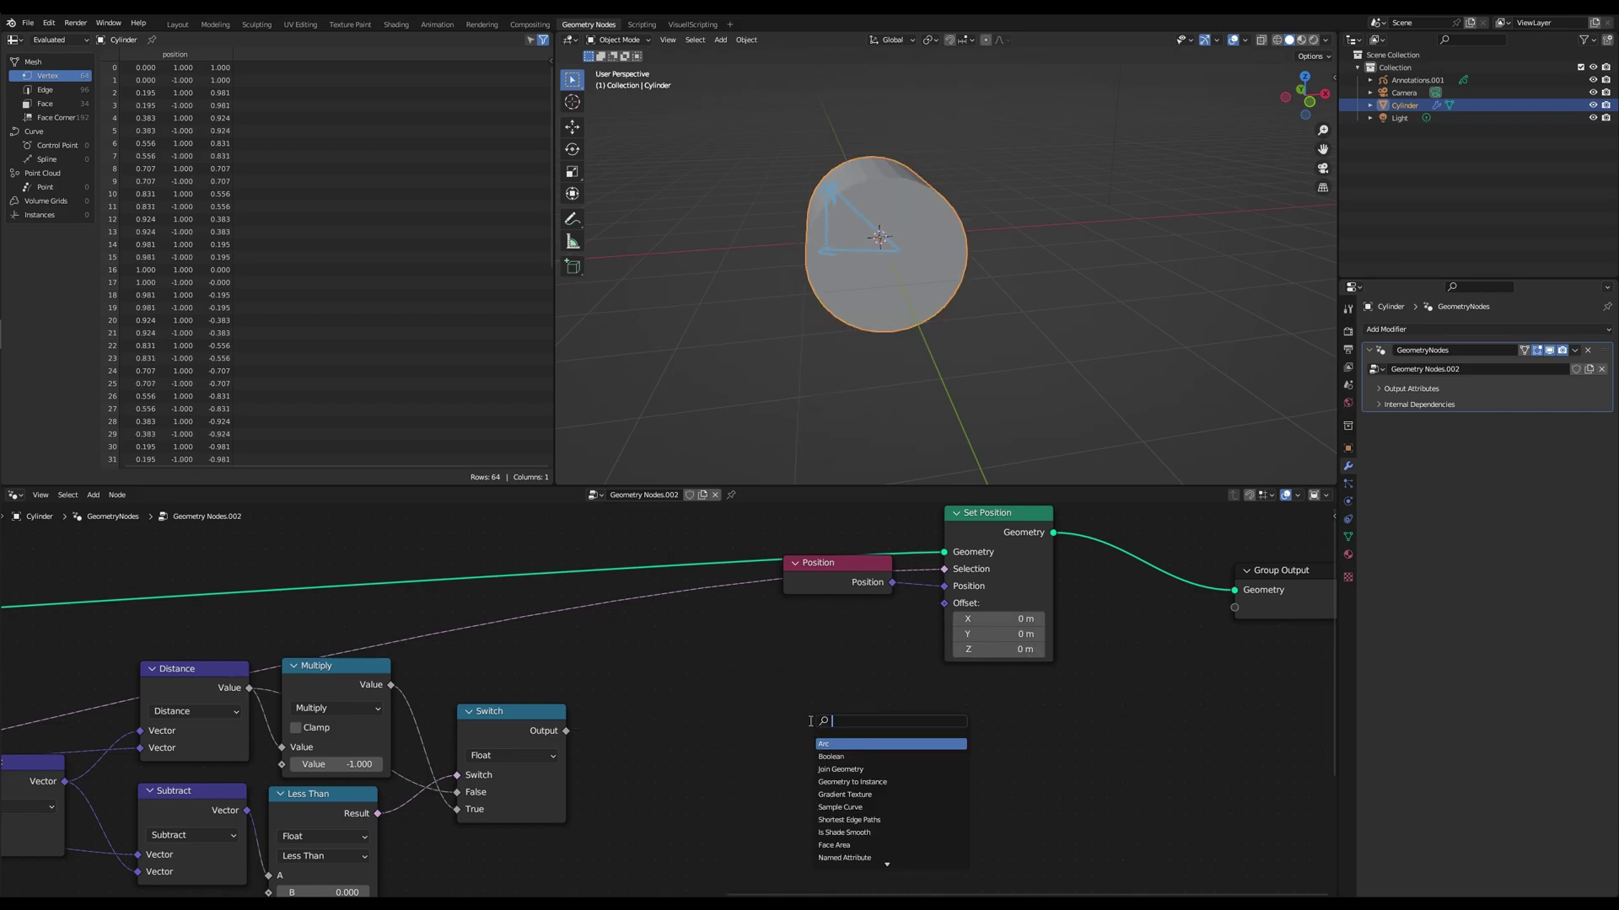
{"action": "type", "text": "add"}
{"action": "key", "text": "Return"}
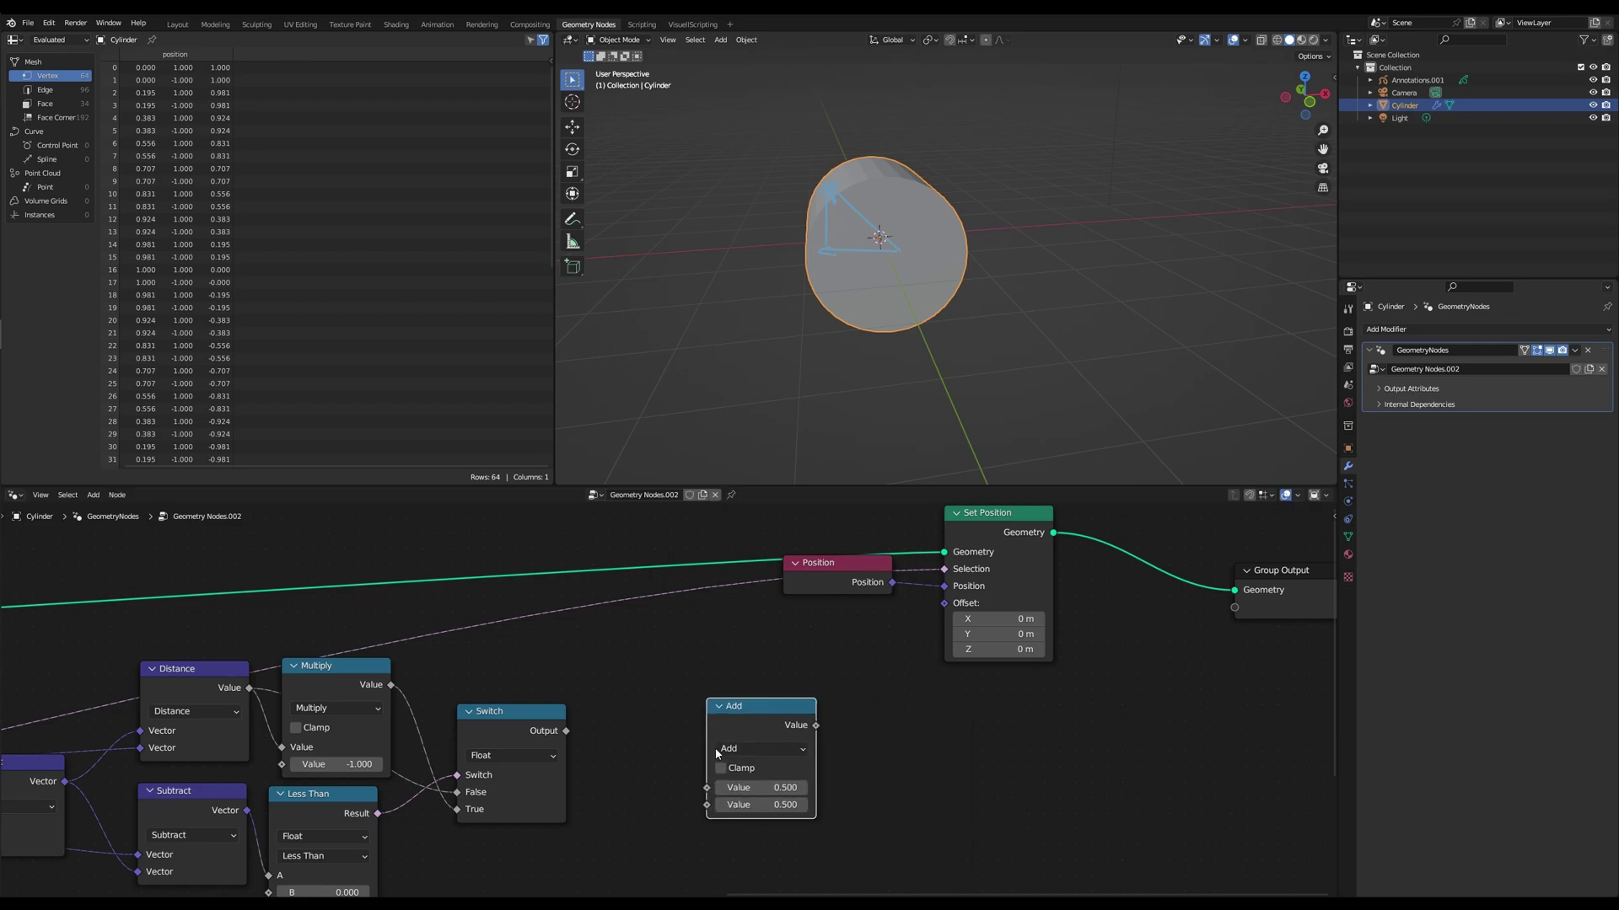
{"action": "left_click", "coordinate": [715, 747]}
{"action": "left_click", "coordinate": [746, 604]}
{"action": "right_click_drag", "start_coordinate": [529, 729], "coordinate": [694, 755], "text": "alt"}
- Add a Value node below the Less Than node
{"action": "scroll", "coordinate": [695, 756], "scroll_direction": "down", "scroll_amount": 2}
{"action": "middle_click_drag", "start_coordinate": [627, 809], "coordinate": [772, 678]}
{"action": "key", "text": "shift+a"}
{"action": "type", "text": "v"}
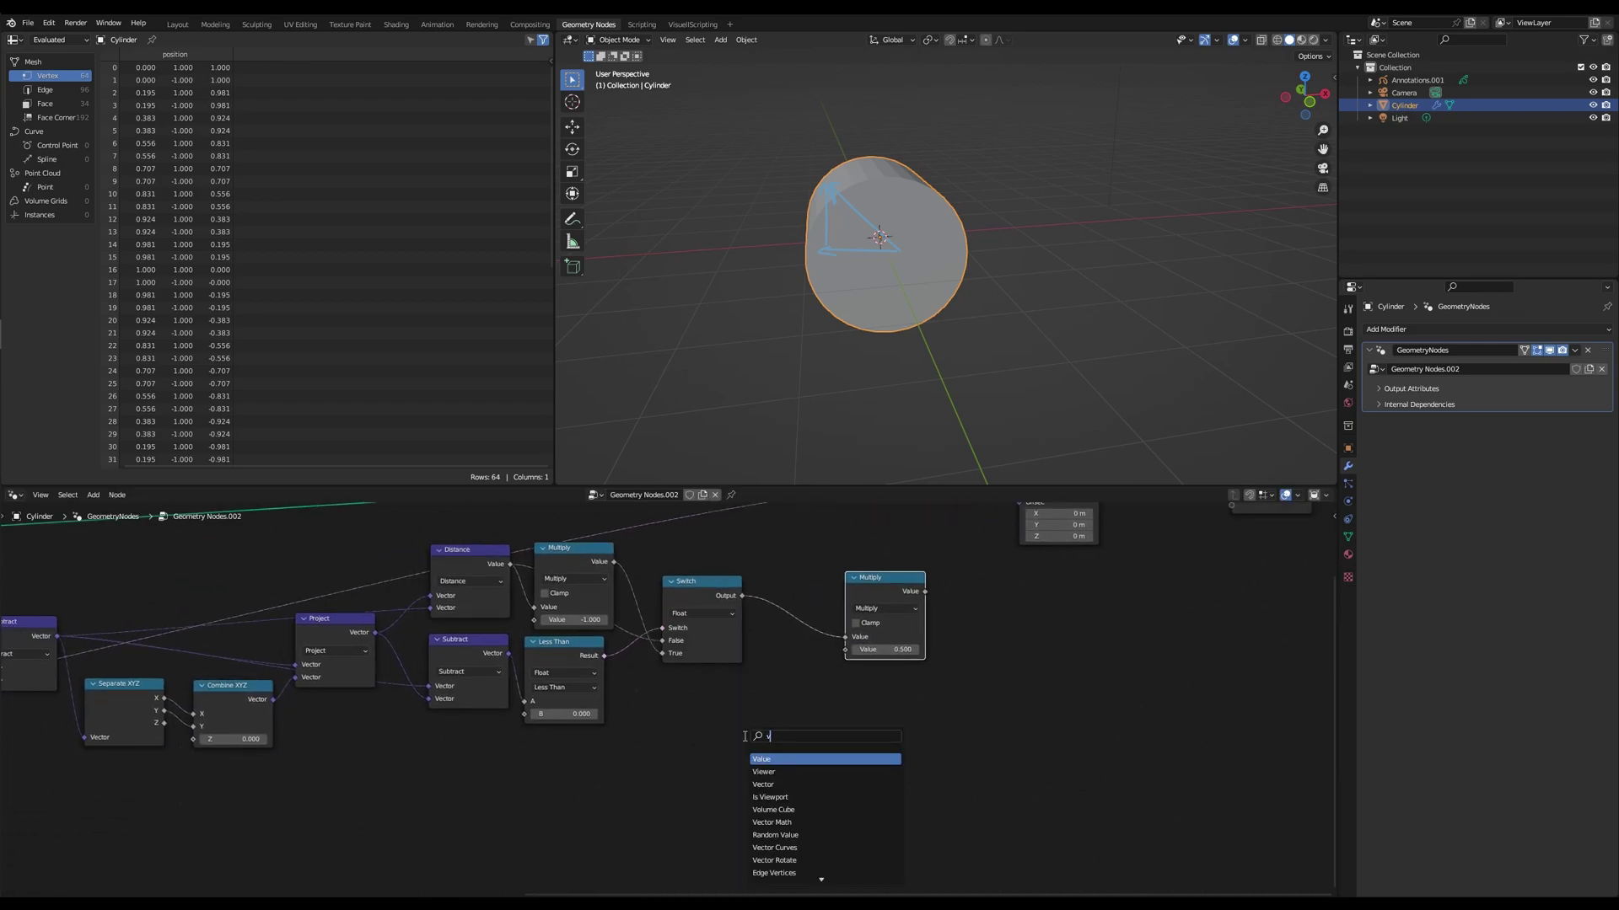
{"action": "type", "text": "alu"}
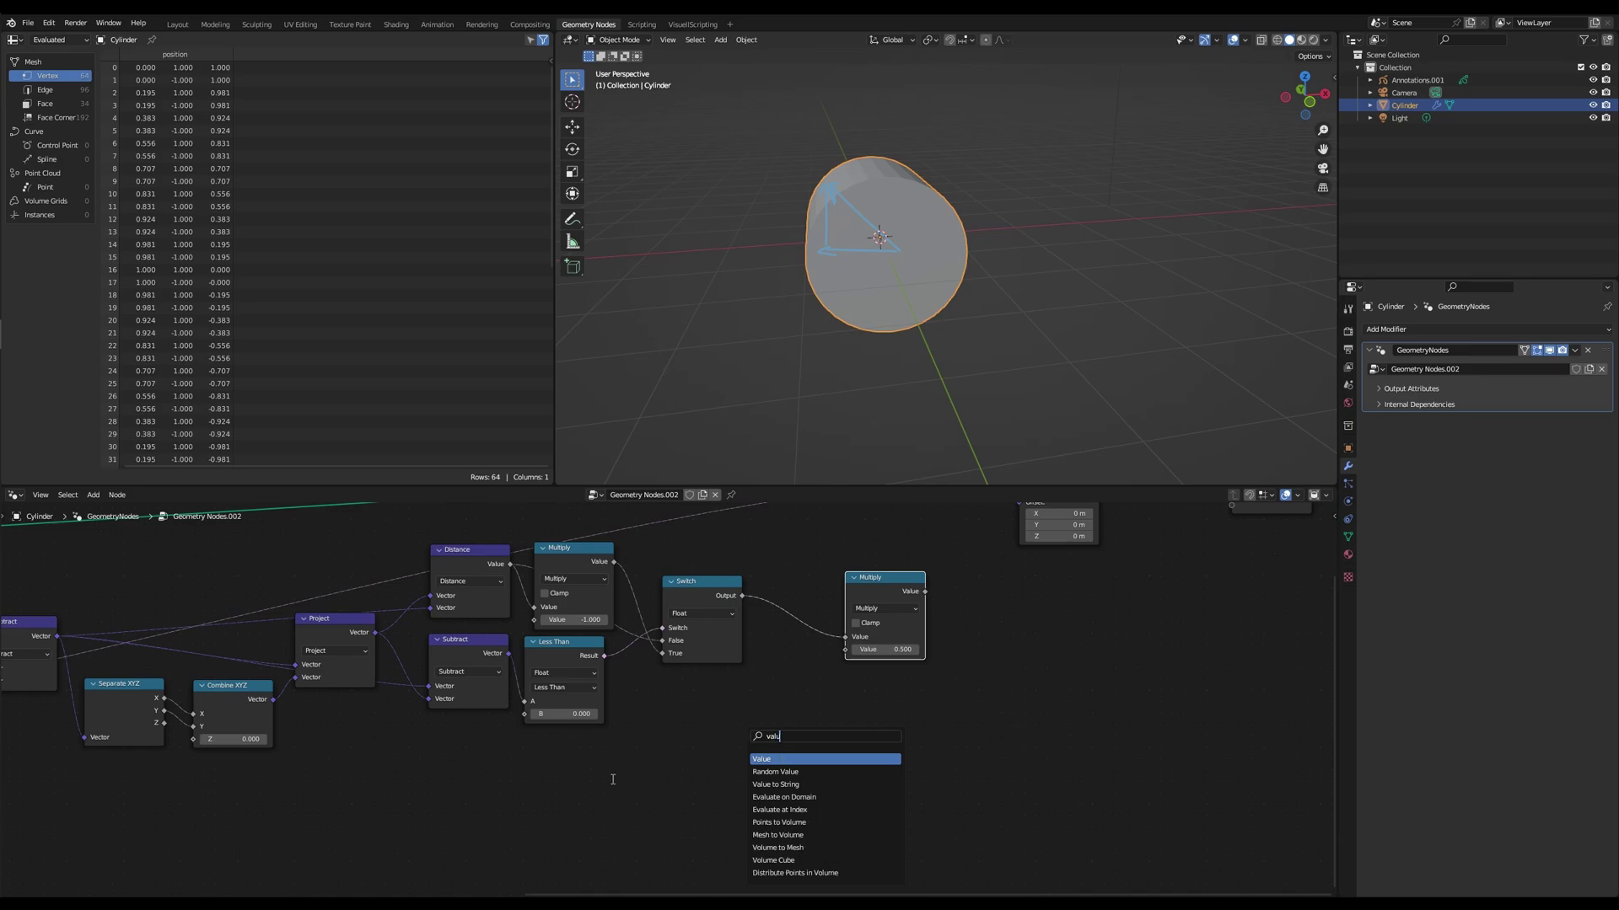
{"action": "key", "text": "Return"}
{"action": "scroll", "coordinate": [542, 806], "scroll_direction": "up", "scroll_amount": 2}
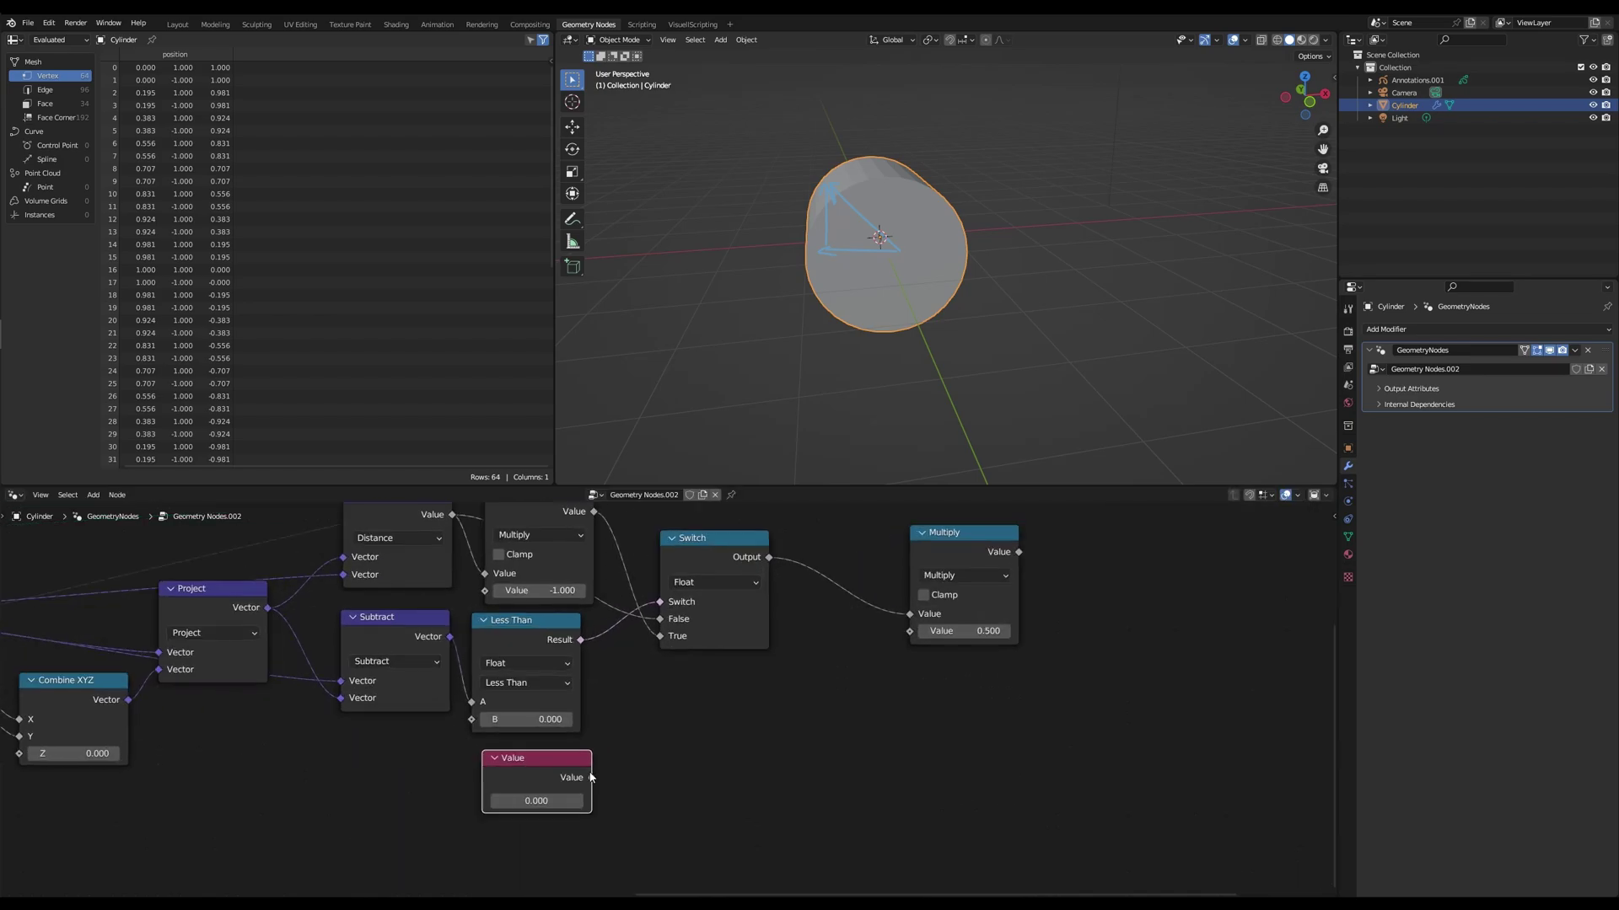
{"action": "scroll", "coordinate": [542, 806], "scroll_direction": "up", "scroll_amount": 1}
{"action": "left_click", "coordinate": [476, 815]}
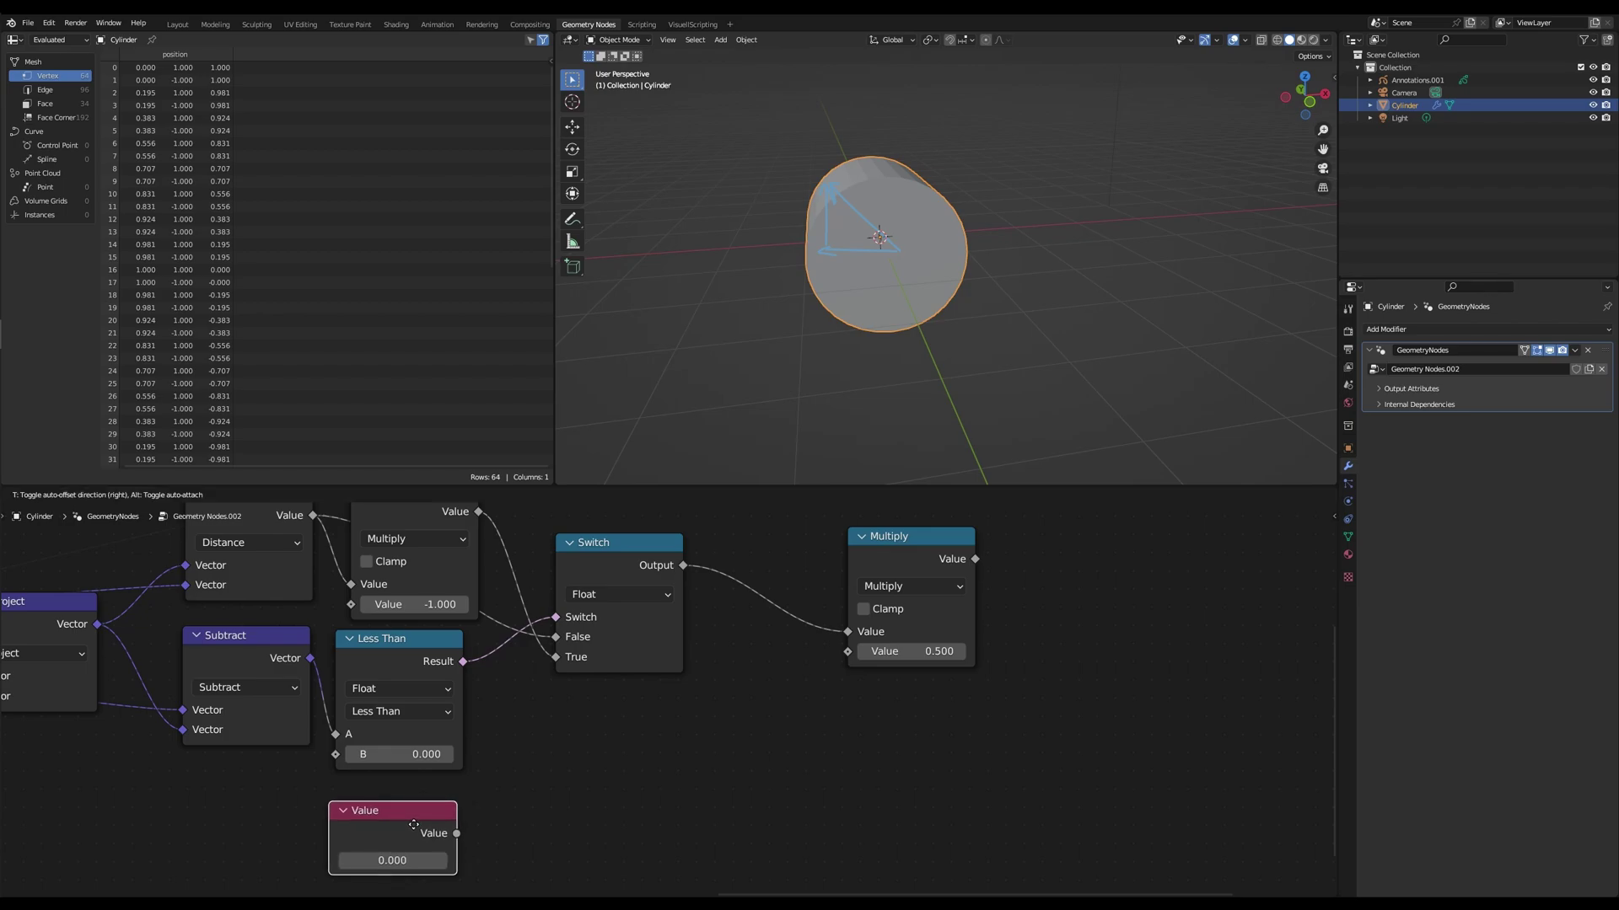
{"action": "scroll", "coordinate": [735, 701], "scroll_direction": "down", "scroll_amount": 1}
- Circle the Switch node and sketch a right triangle with its angle marked as annotations, and erase them
{"action": "key", "text": "t"}
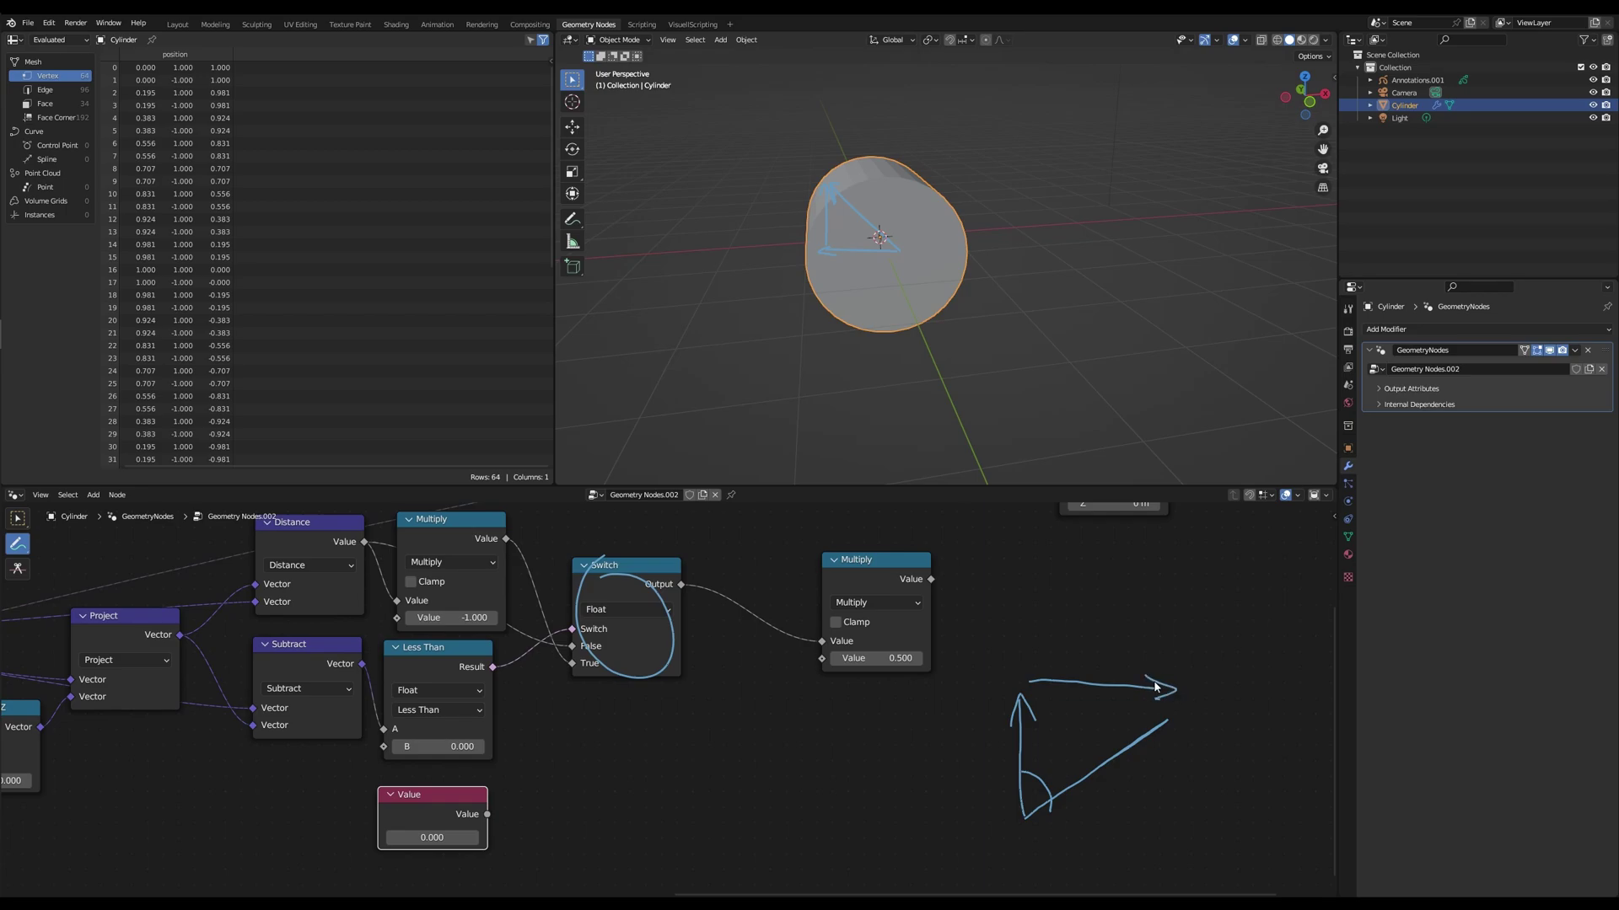
{"action": "left_click", "coordinate": [872, 575]}
{"action": "mouse_move", "coordinate": [614, 575]}
{"action": "left_mouse_down", "text": "ctrl"}
{"action": "mouse_move", "coordinate": [544, 604]}
{"action": "mouse_move", "coordinate": [621, 644]}
{"action": "left_mouse_up", "text": "ctrl"}
{"action": "mouse_move", "coordinate": [1016, 704]}
{"action": "right_mouse_down", "text": "ctrl"}
{"action": "mouse_move", "coordinate": [1125, 700]}
{"action": "mouse_move", "coordinate": [1075, 702]}
{"action": "mouse_move", "coordinate": [1017, 817]}
{"action": "right_mouse_up", "text": "ctrl"}
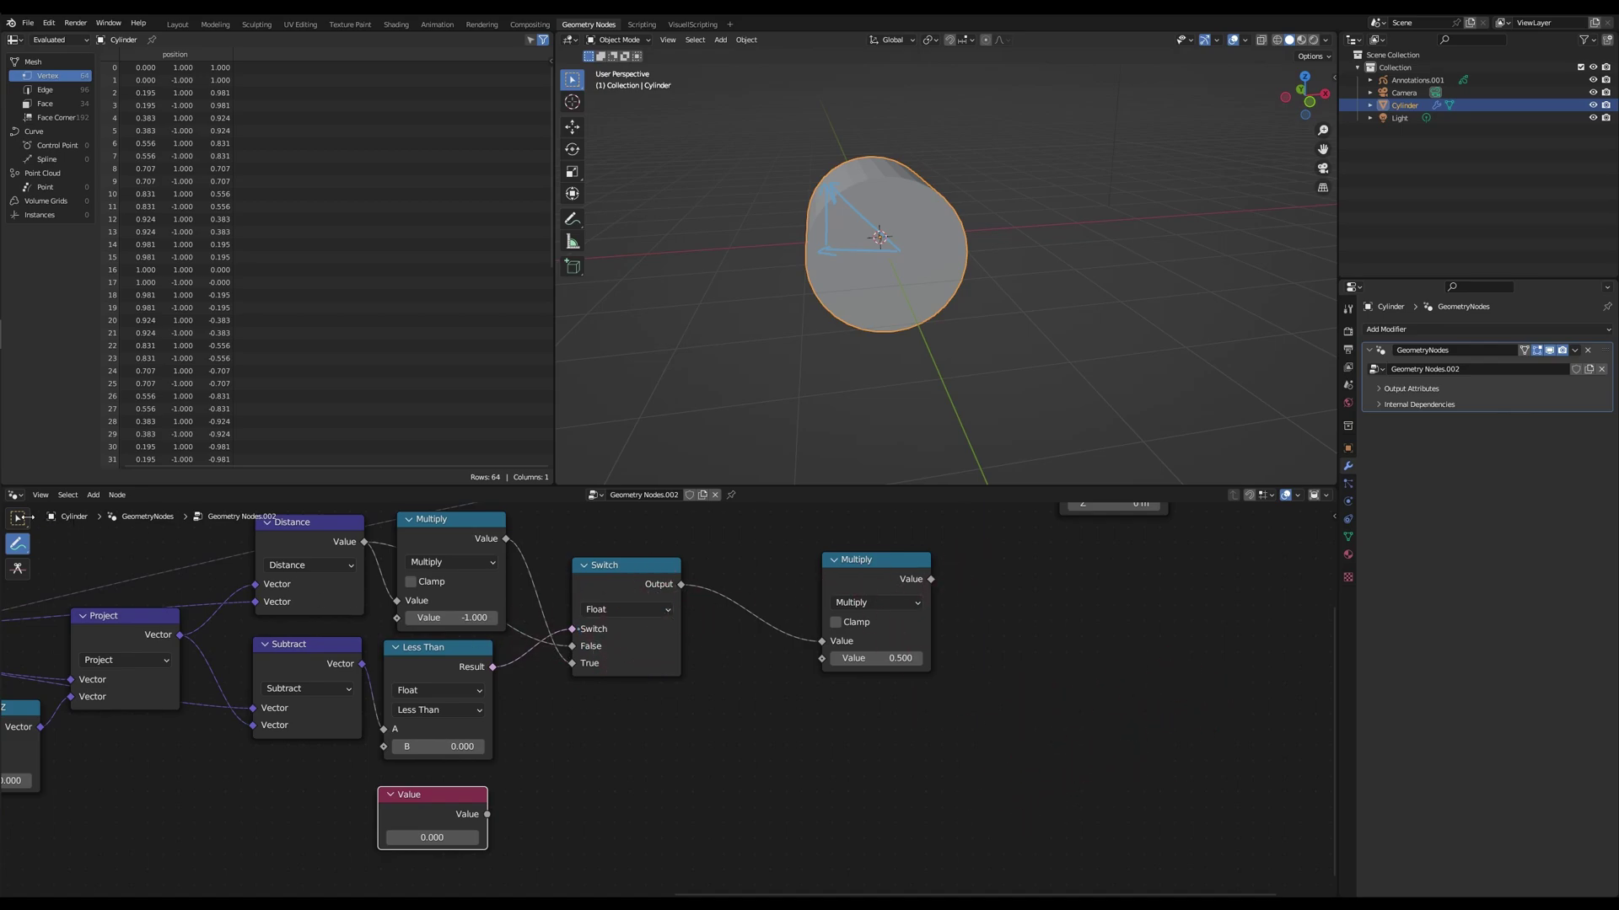
- Duplicate the new Multiply node, change the copy to Tangent, and route the Value node through it into Multiply's second input
{"action": "left_click", "coordinate": [852, 568]}
{"action": "key", "text": "shift+d"}
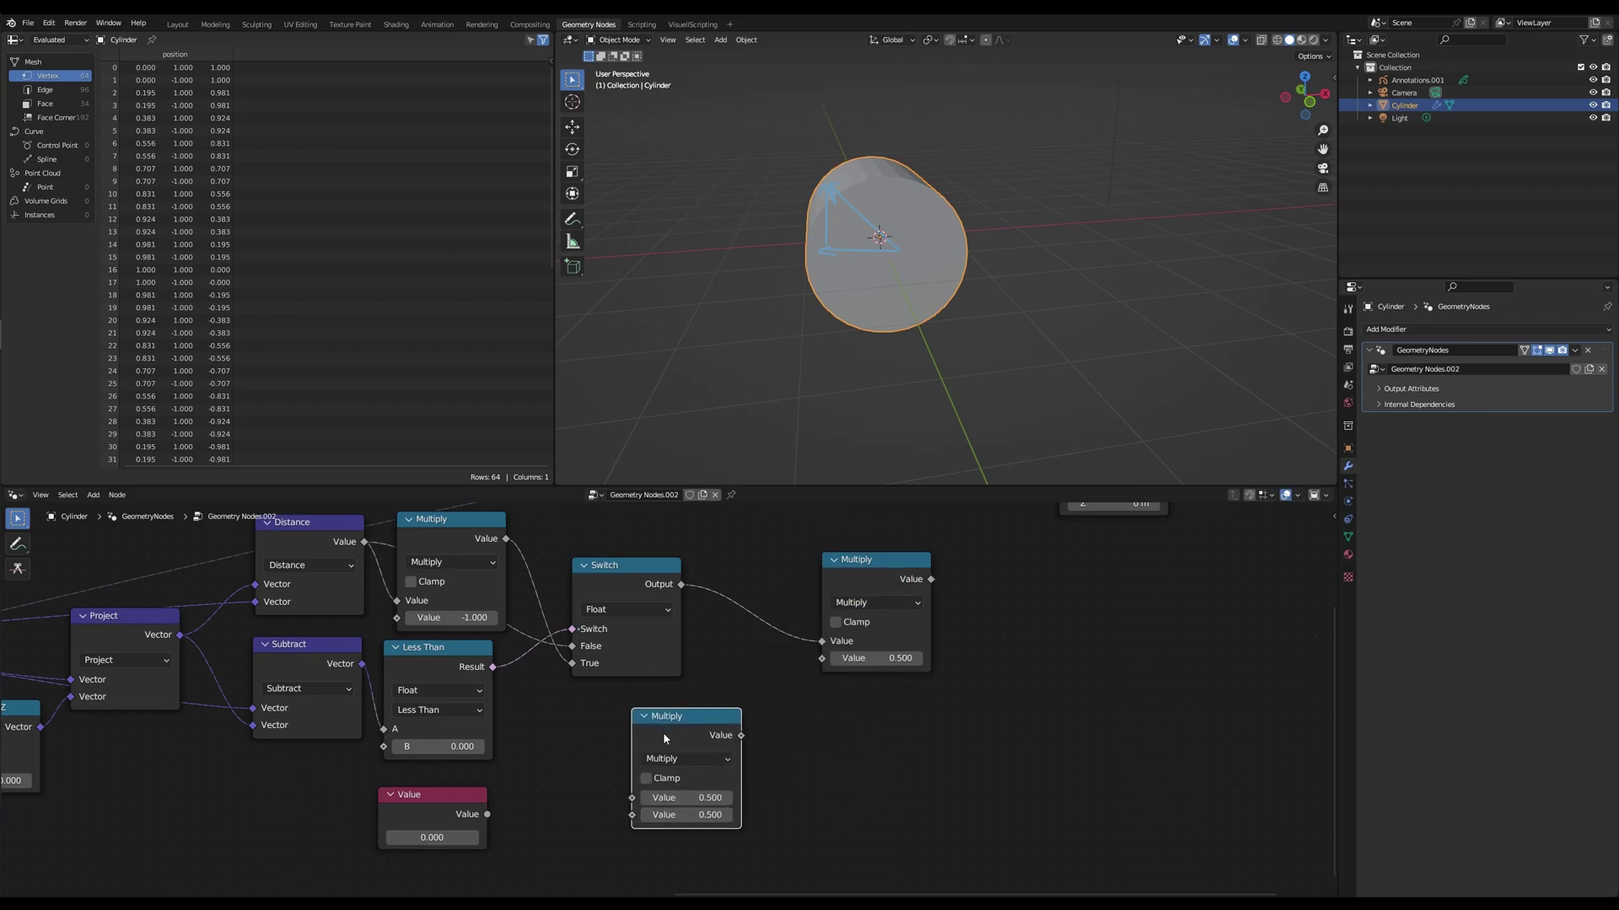
{"action": "left_click", "coordinate": [662, 732]}
{"action": "left_click", "coordinate": [688, 759]}
{"action": "left_click", "coordinate": [990, 596]}
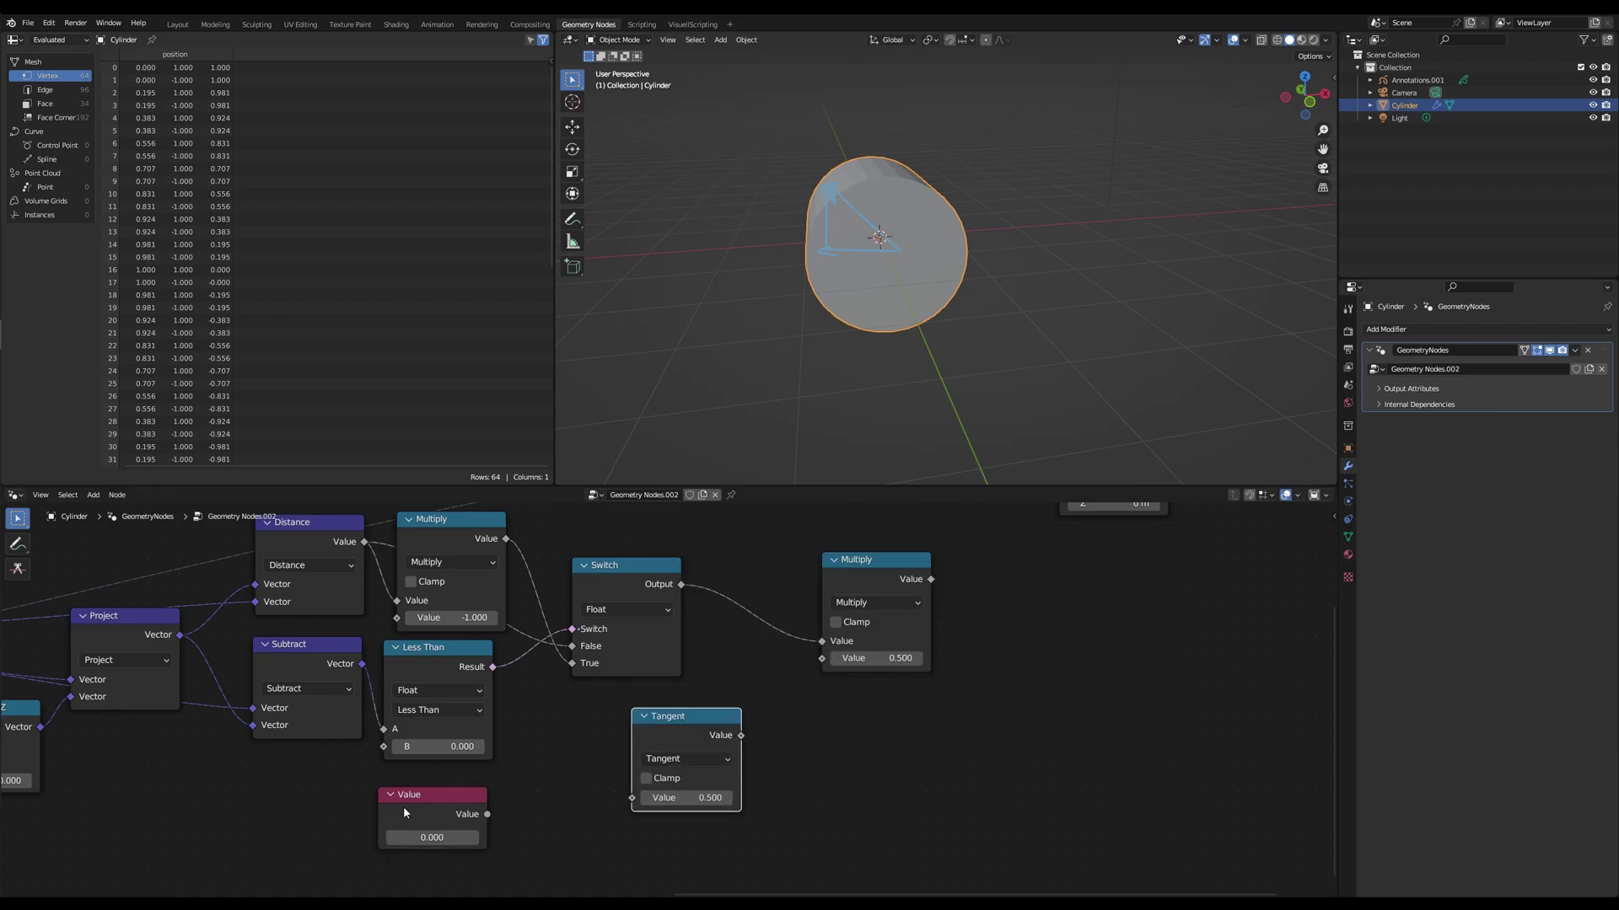
{"action": "left_click_drag", "start_coordinate": [487, 814], "coordinate": [633, 798]}
{"action": "left_click_drag", "start_coordinate": [741, 736], "coordinate": [822, 659]}
- Add a Vector input node below the Tangent node
{"action": "scroll", "coordinate": [879, 578], "scroll_direction": "down", "scroll_amount": 2}
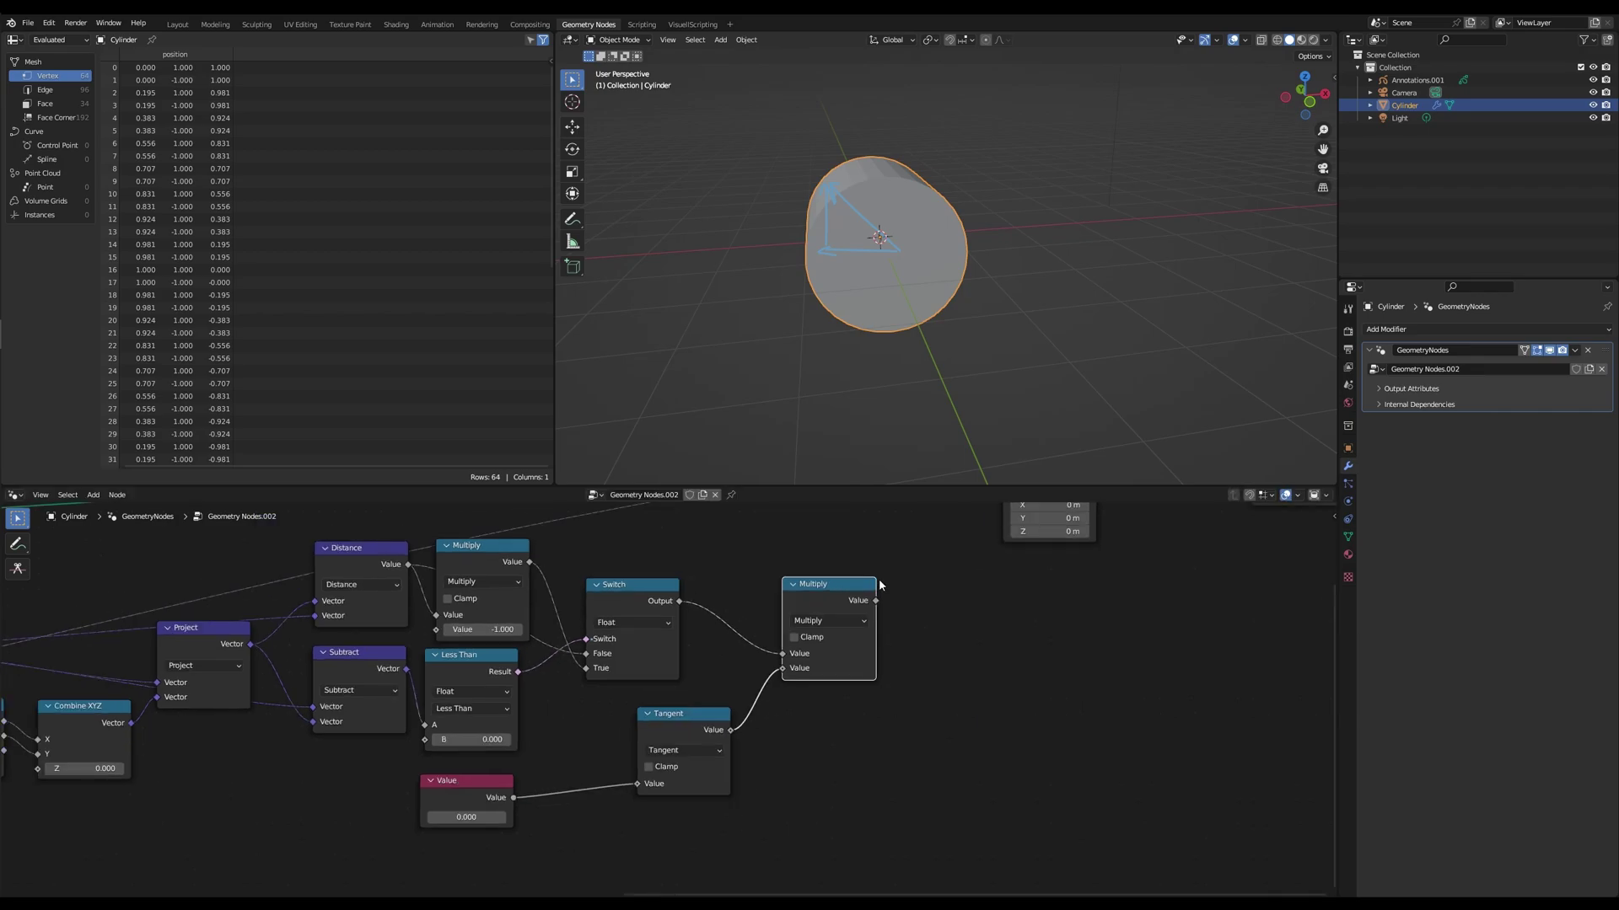
{"action": "key", "text": "shift+a"}
{"action": "type", "text": "svec"}
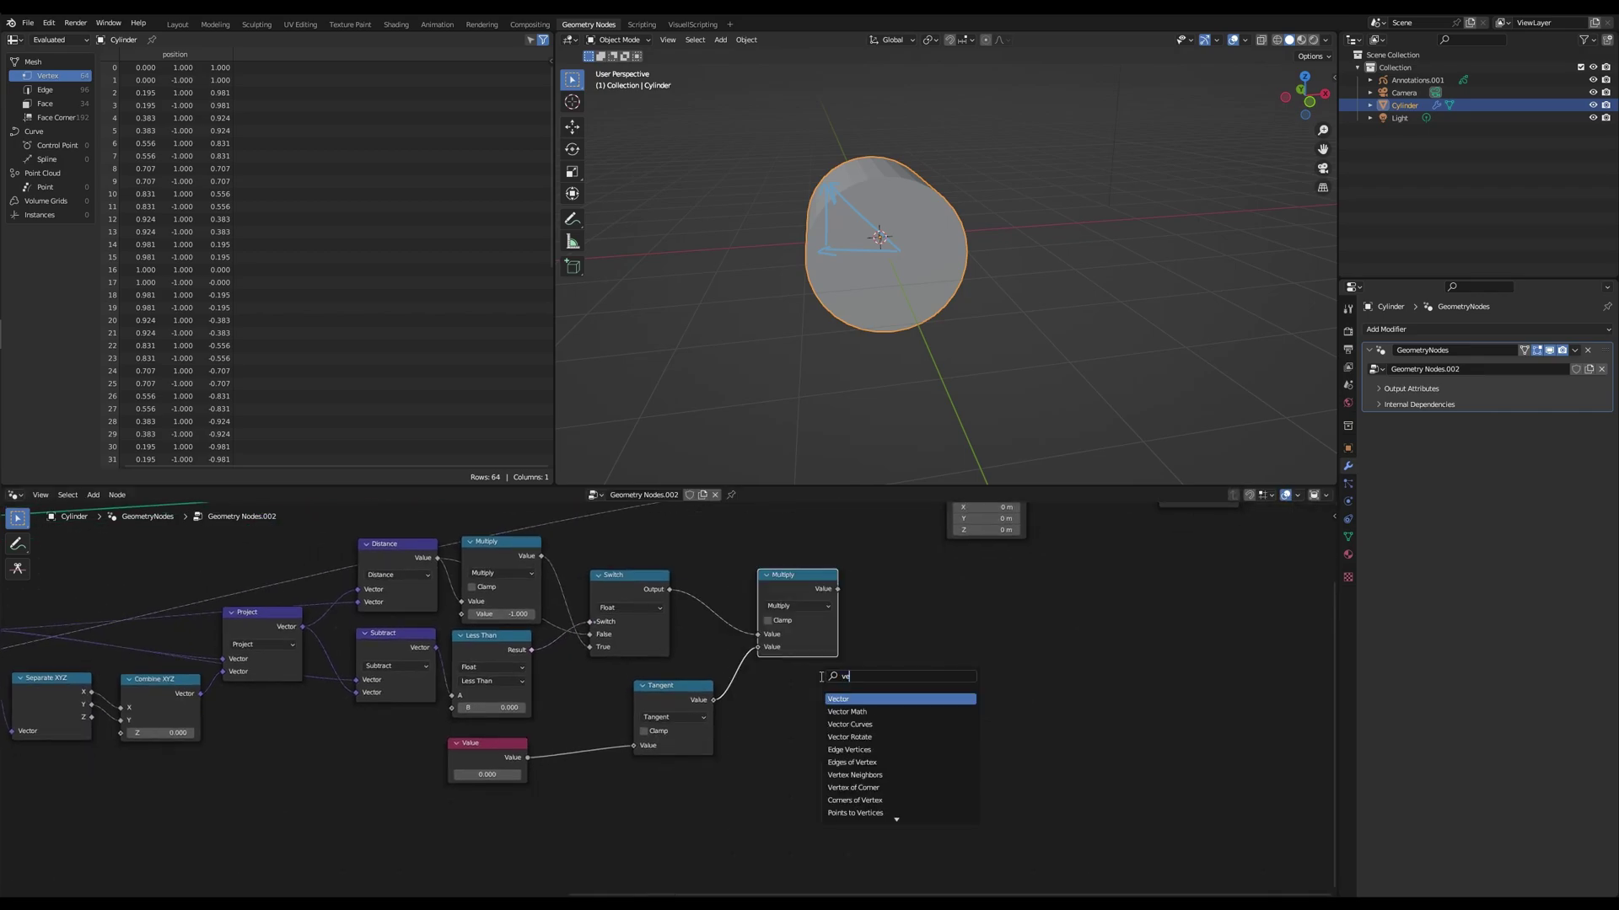
{"action": "key", "text": "Return"}
{"action": "left_click", "coordinate": [649, 845]}
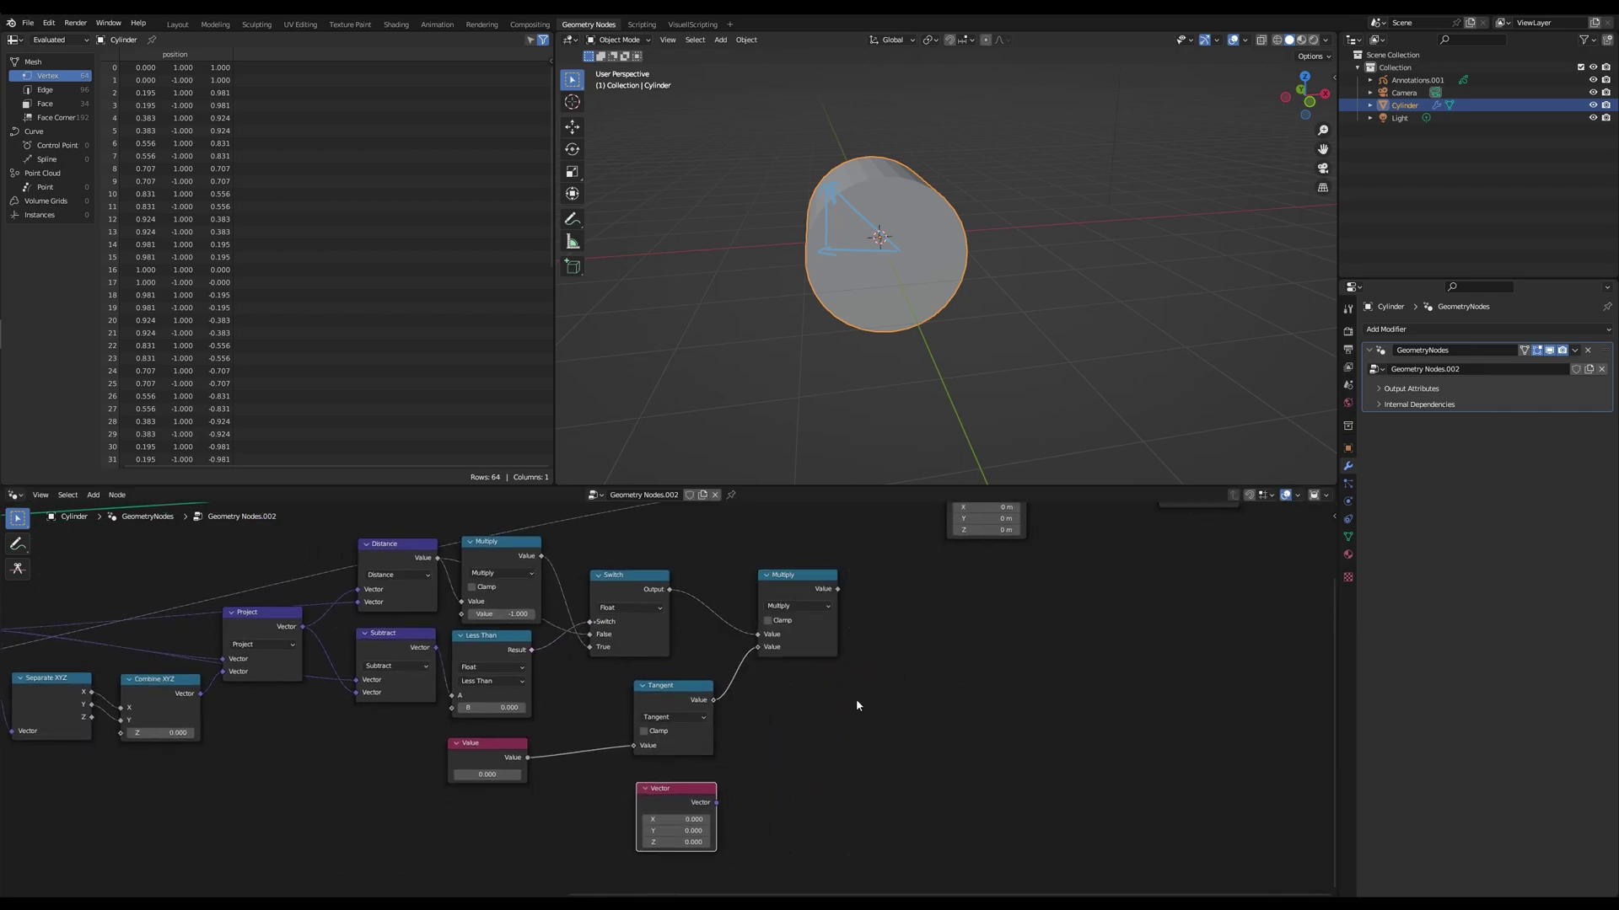
- Add a Vector Math node set to Multiply and feed it the scalar Multiply result and the Vector node
{"action": "middle_click_drag", "start_coordinate": [856, 700], "coordinate": [723, 725]}
{"action": "left_click", "coordinate": [672, 605]}
{"action": "key", "text": "shift+a"}
{"action": "type", "text": "add"}
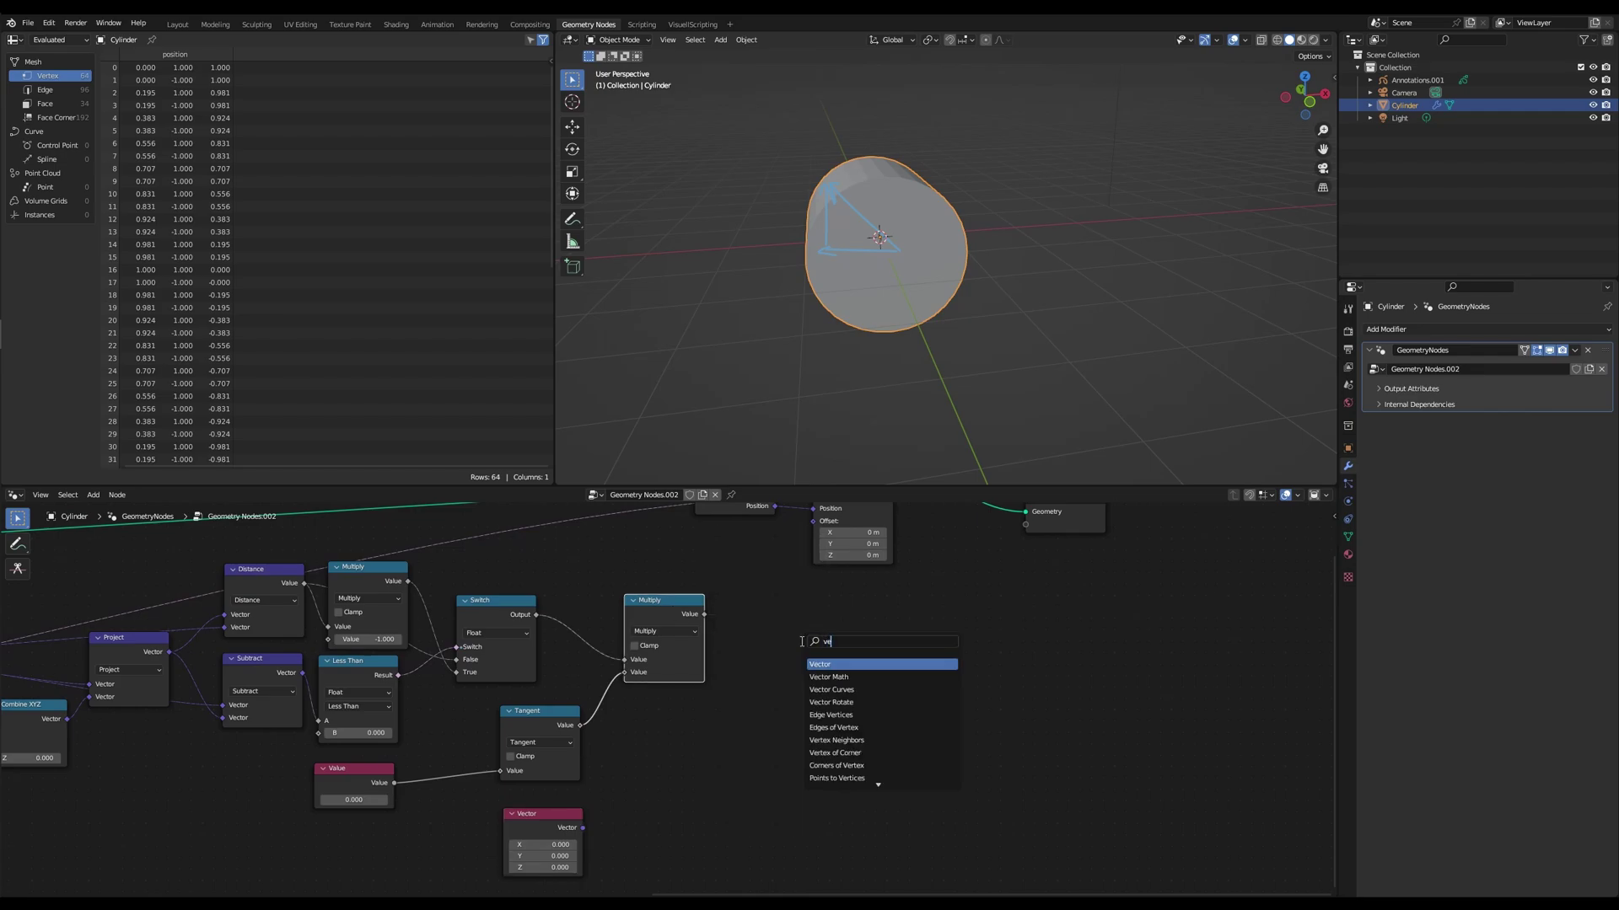
{"action": "key", "text": "Return"}
{"action": "left_click", "coordinate": [805, 636]}
{"action": "left_click", "coordinate": [801, 659]}
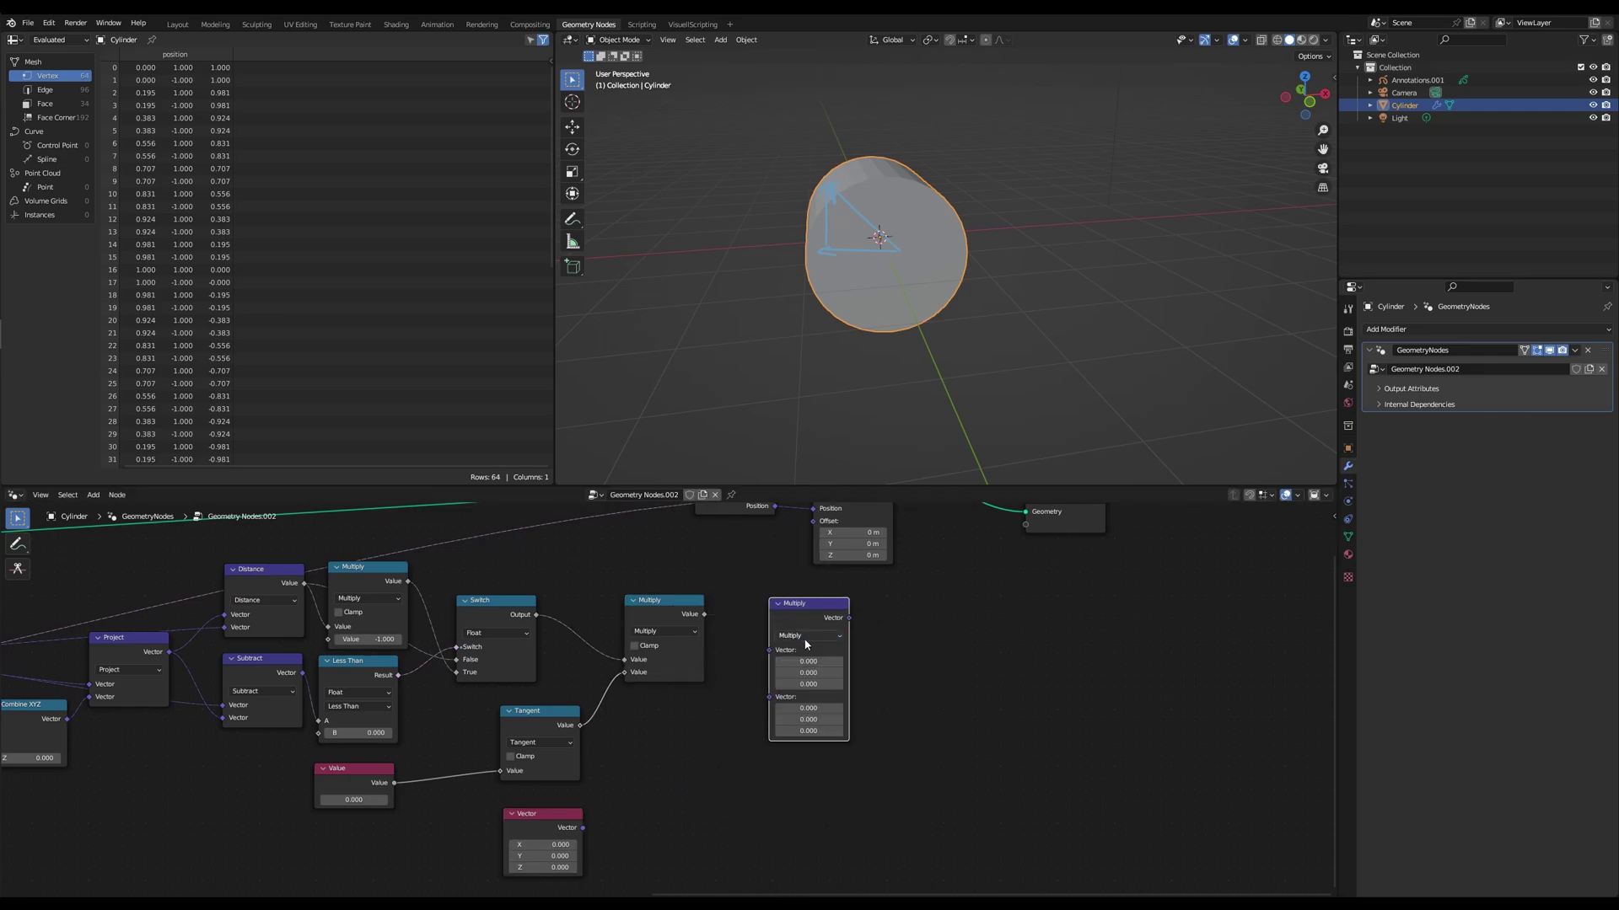
{"action": "left_click_drag", "start_coordinate": [704, 614], "coordinate": [769, 650]}
{"action": "left_click_drag", "start_coordinate": [582, 828], "coordinate": [770, 663]}
- Move Set Position closer to Group Output and connect the vector Multiply output to its Offset input
{"action": "middle_click_drag", "start_coordinate": [885, 553], "coordinate": [751, 663]}
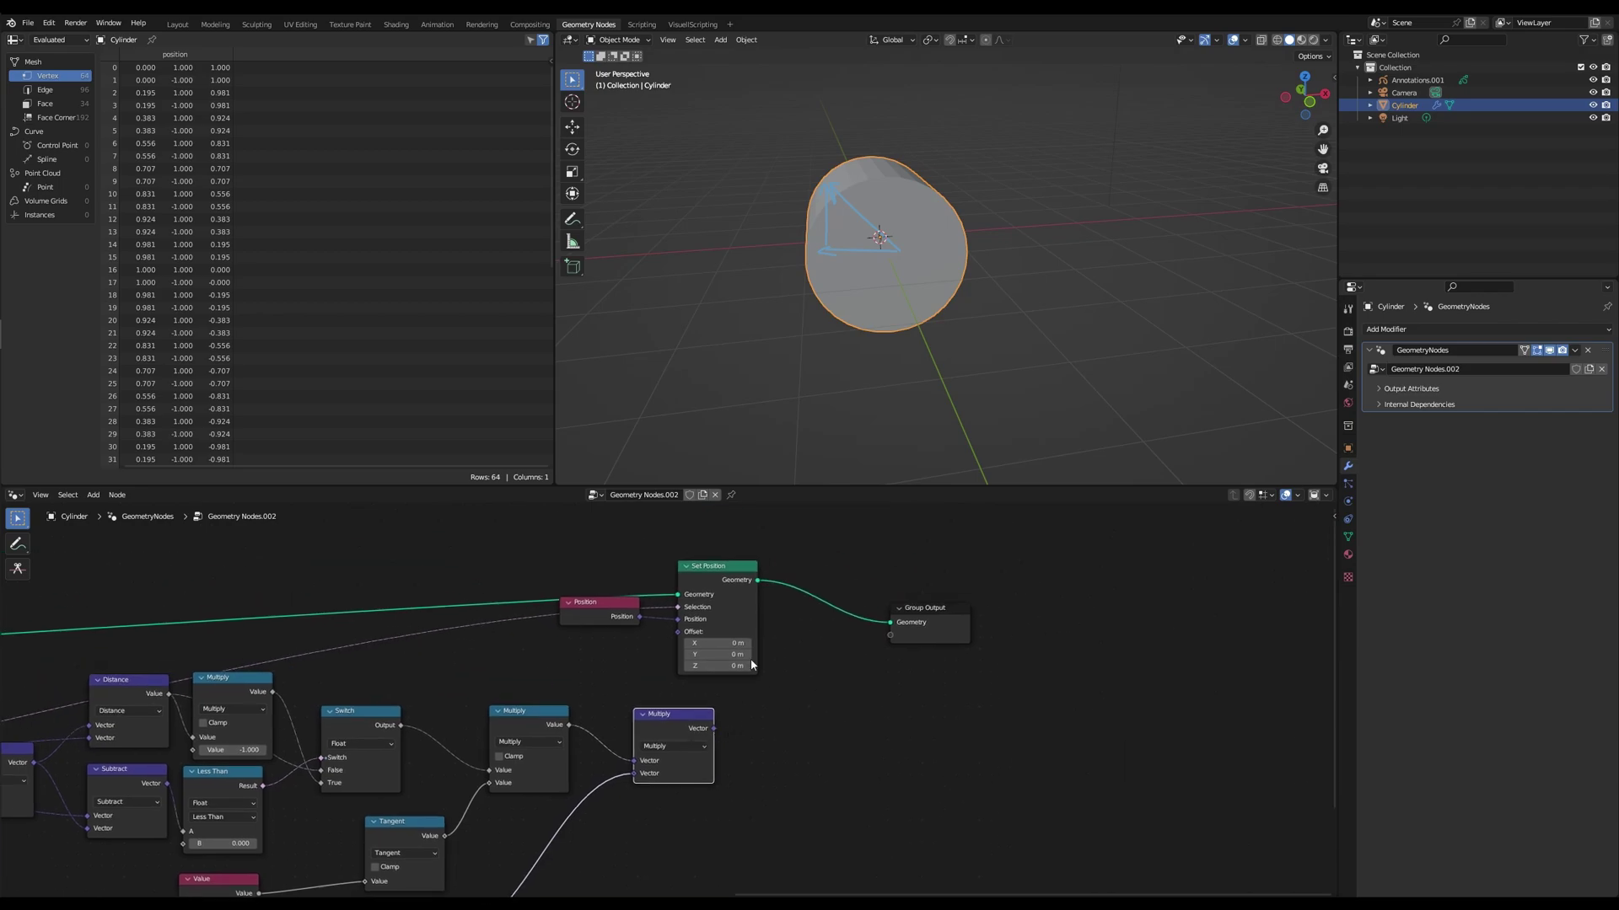
{"action": "left_click_drag", "start_coordinate": [713, 565], "coordinate": [800, 564]}
{"action": "left_click_drag", "start_coordinate": [707, 715], "coordinate": [691, 705]}
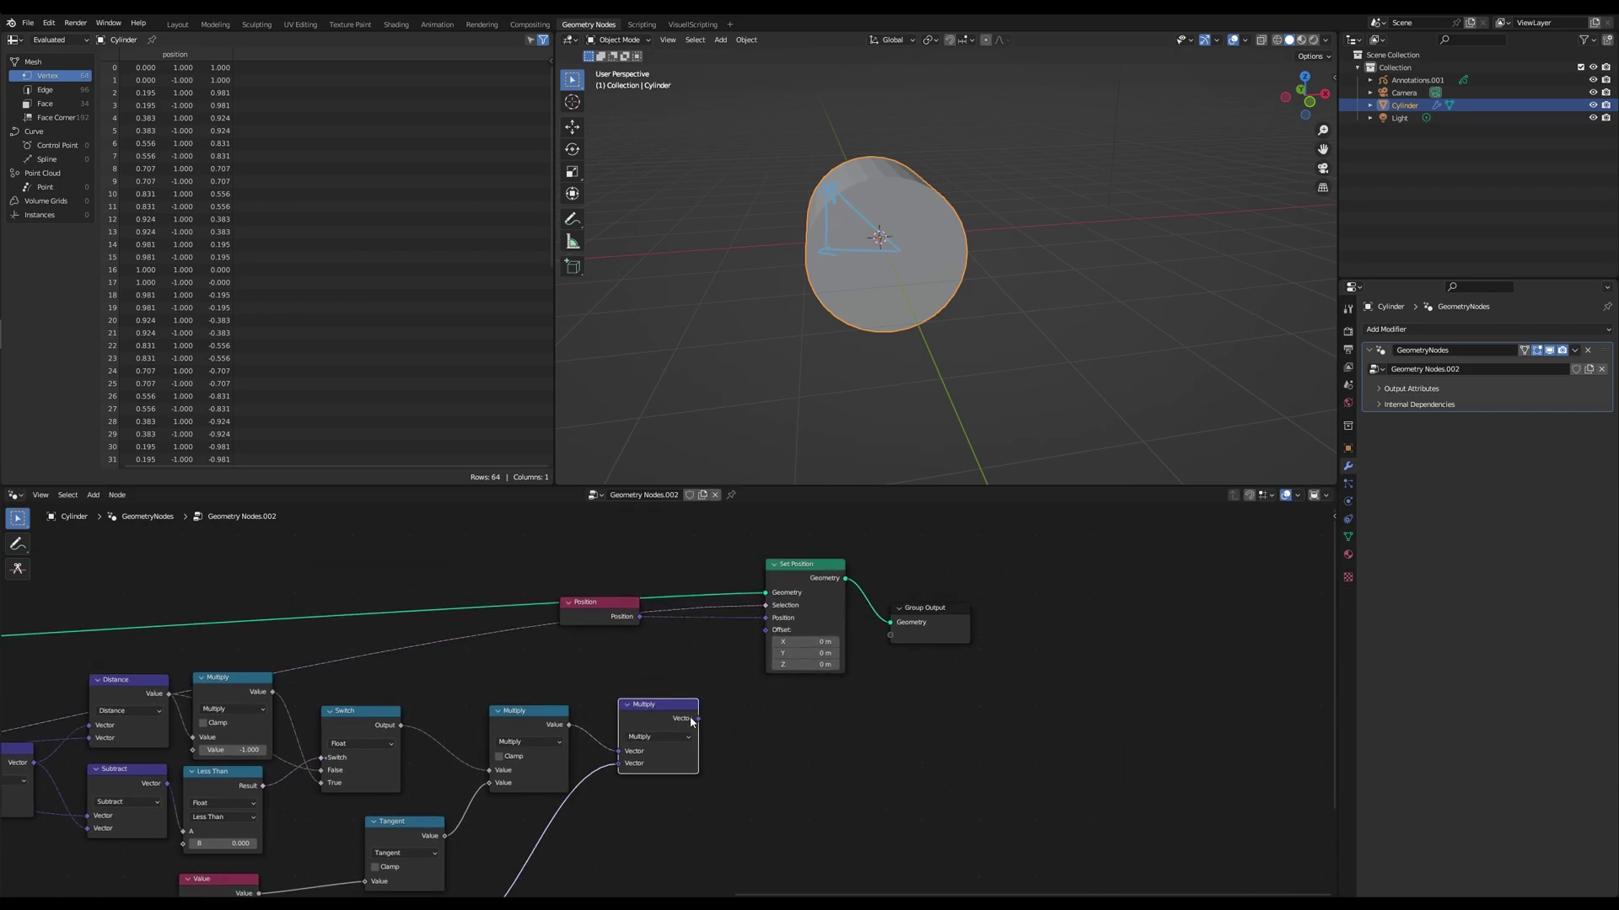
{"action": "middle_click_drag", "start_coordinate": [635, 820], "coordinate": [895, 618]}
- Move the Value and Vector nodes to the start of the node tree, below the Index chain
{"action": "left_click_drag", "start_coordinate": [651, 728], "coordinate": [443, 816]}
{"action": "scroll", "coordinate": [778, 693], "scroll_direction": "down", "scroll_amount": 5}
{"action": "middle_click_drag", "start_coordinate": [780, 690], "coordinate": [1020, 667]}
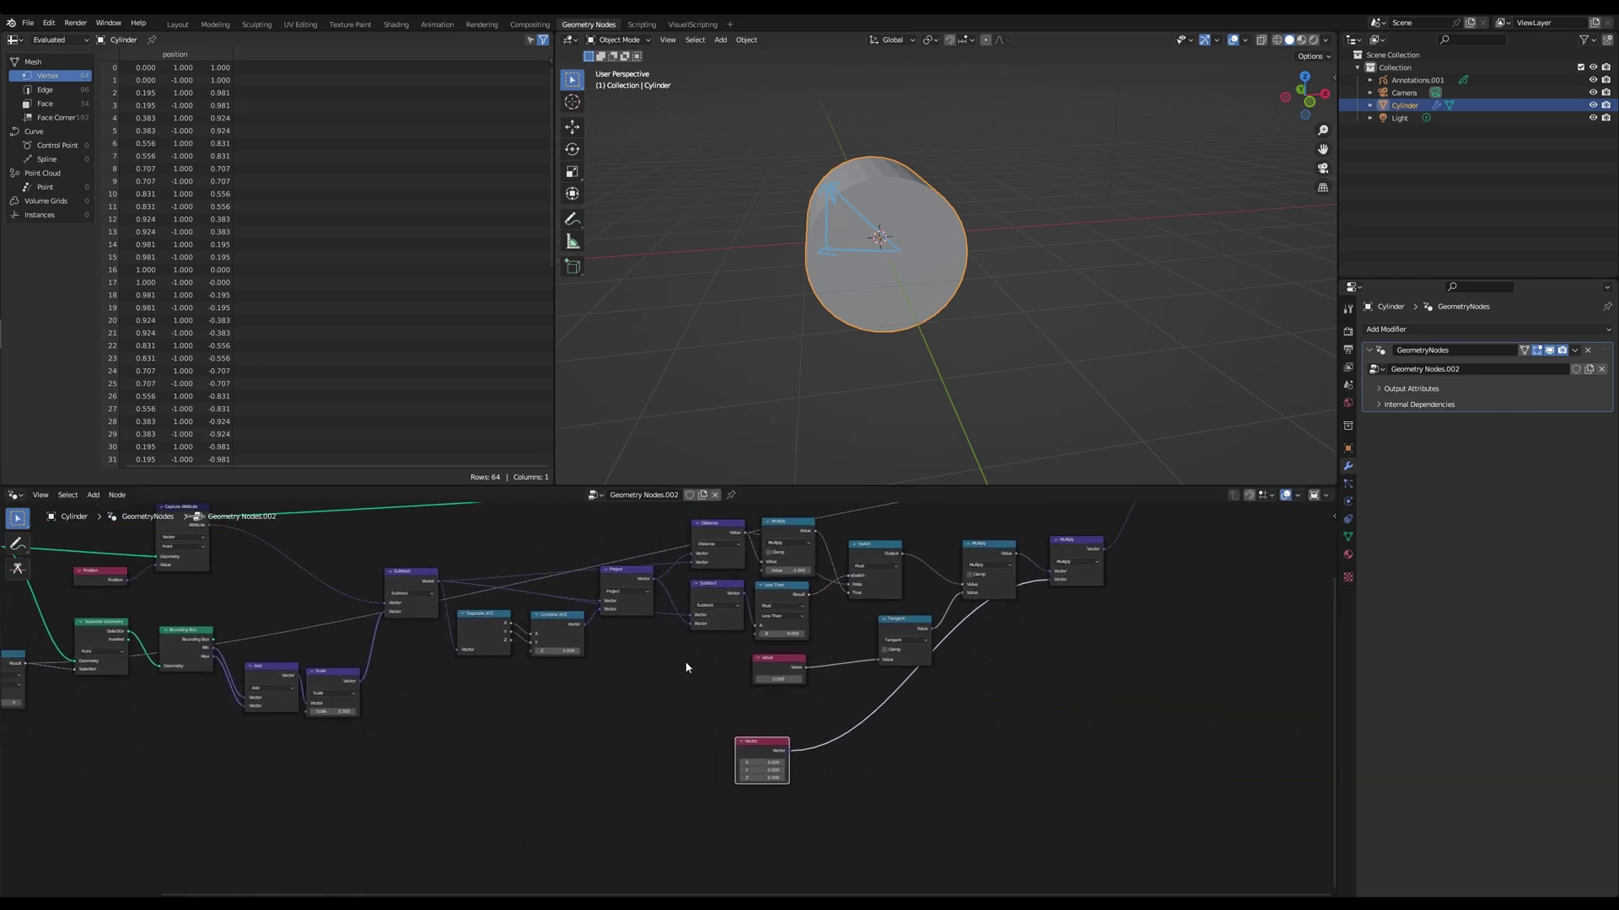
{"action": "left_click_drag", "start_coordinate": [686, 665], "coordinate": [763, 755]}
{"action": "scroll", "coordinate": [679, 707], "scroll_direction": "down", "scroll_amount": 2}
{"action": "middle_click_drag", "start_coordinate": [759, 717], "coordinate": [1064, 700]}
{"action": "key", "text": "g"}
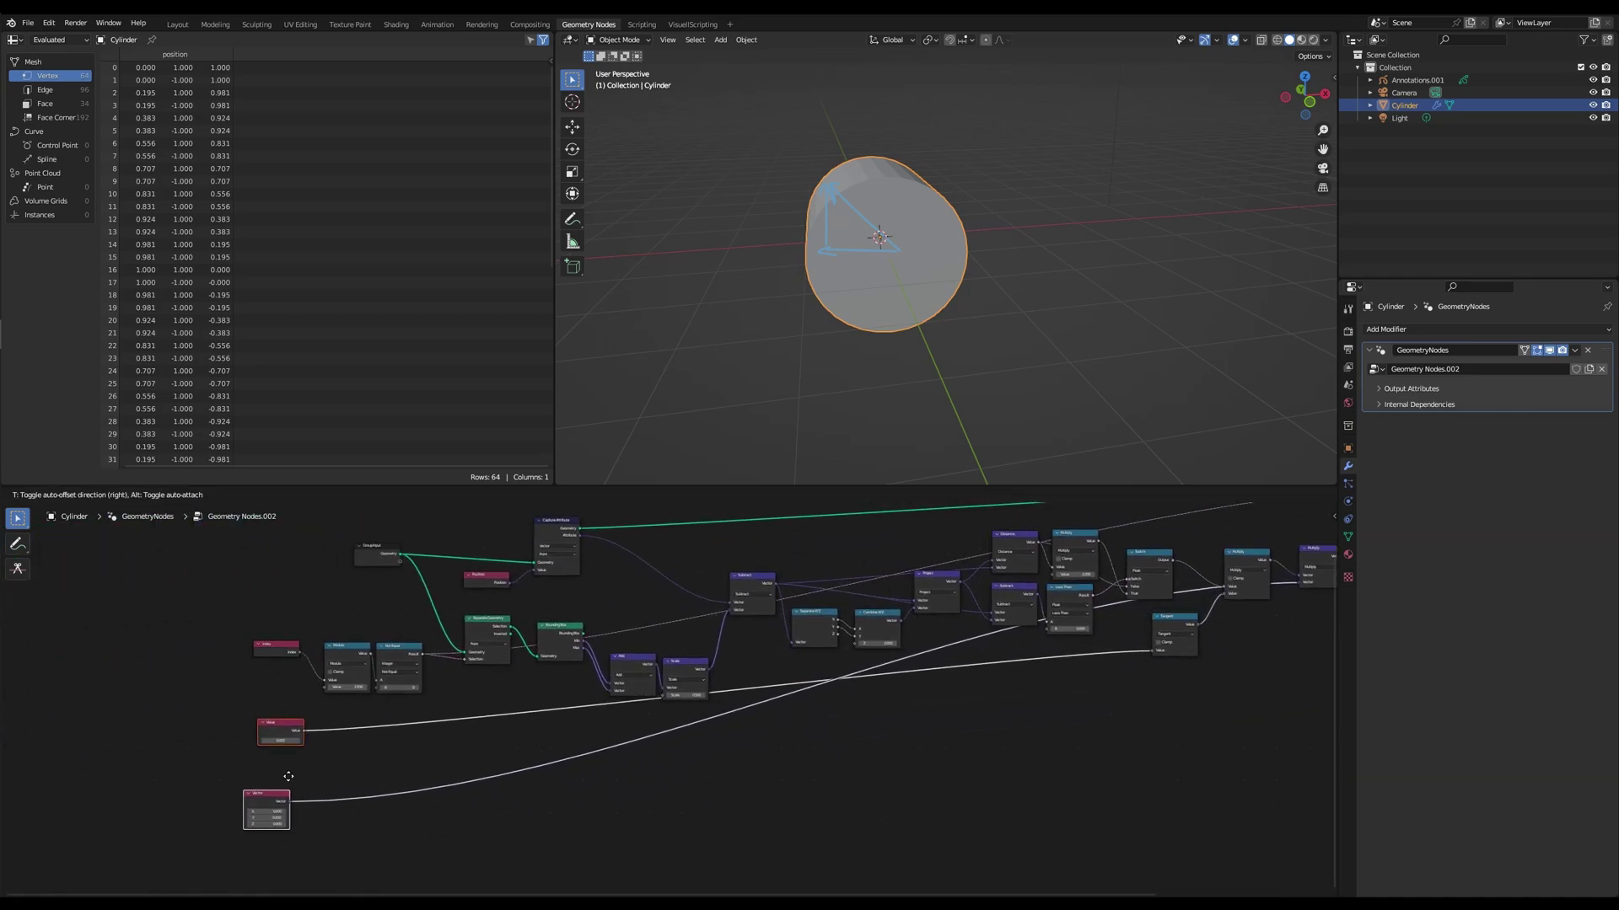
{"action": "left_click", "coordinate": [389, 796]}
- Shift the Index chain together with the Value and Vector nodes farther away from the processing nodes
{"action": "middle_click_drag", "start_coordinate": [418, 774], "coordinate": [717, 704]}
{"action": "left_click_drag", "start_coordinate": [523, 559], "coordinate": [717, 796]}
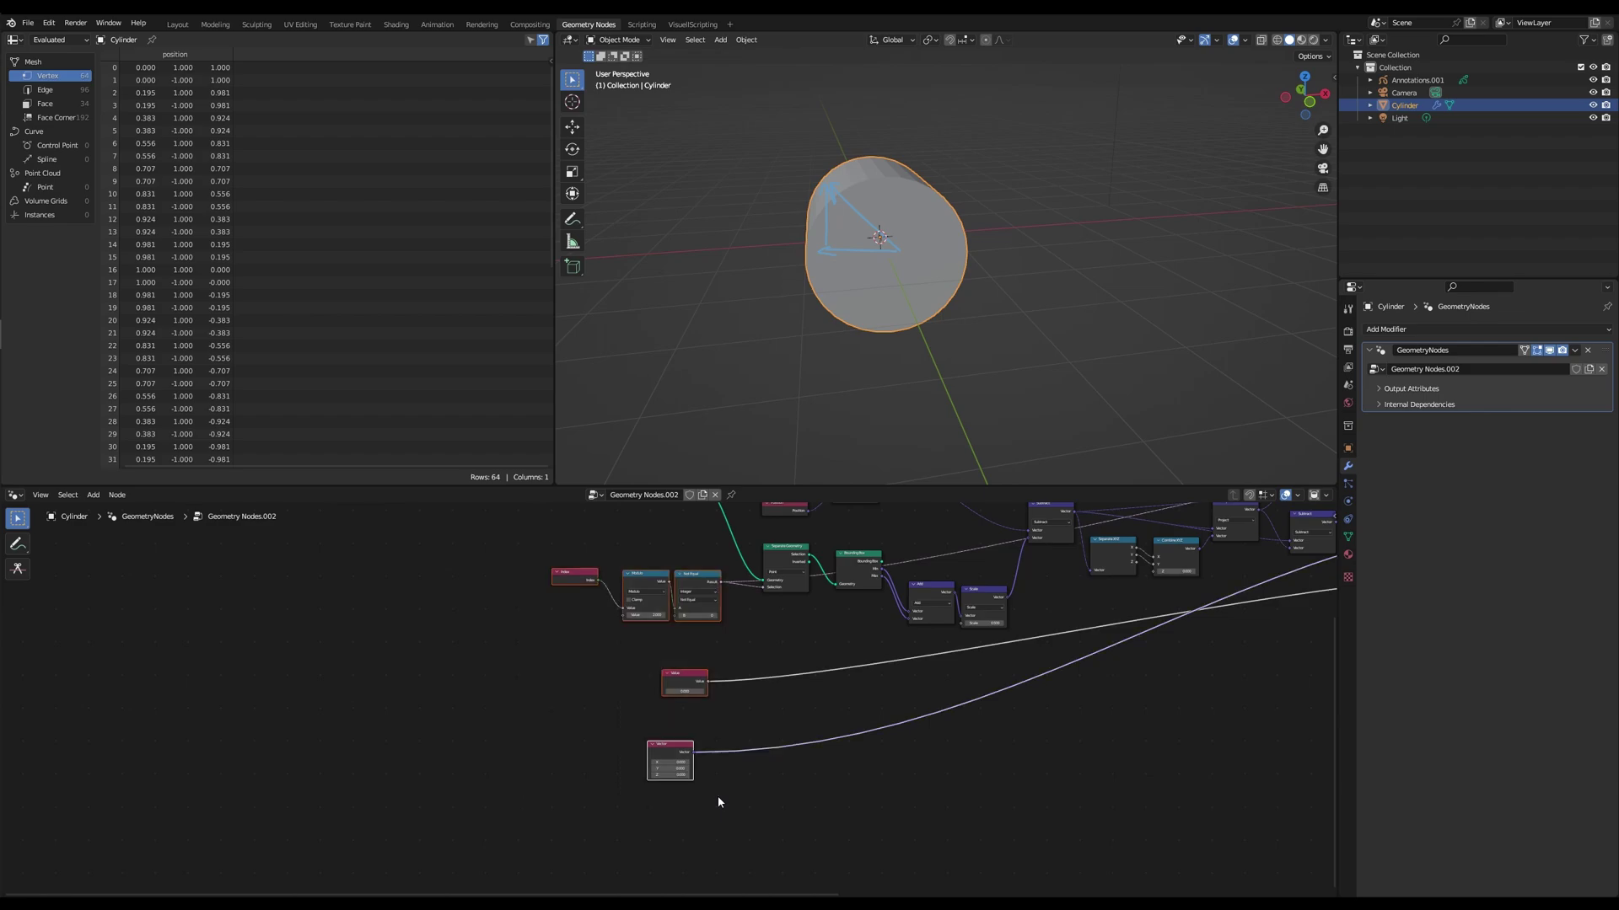
{"action": "key", "text": "g"}
{"action": "left_click", "coordinate": [592, 807]}
{"action": "left_click", "coordinate": [595, 809]}
- Make a node group from all processing nodes, leaving out Group Input, Group Output, the Index chain, Value and Vector
{"action": "scroll", "coordinate": [881, 672], "scroll_direction": "down", "scroll_amount": 5}
{"action": "middle_click_drag", "start_coordinate": [882, 678], "coordinate": [664, 763]}
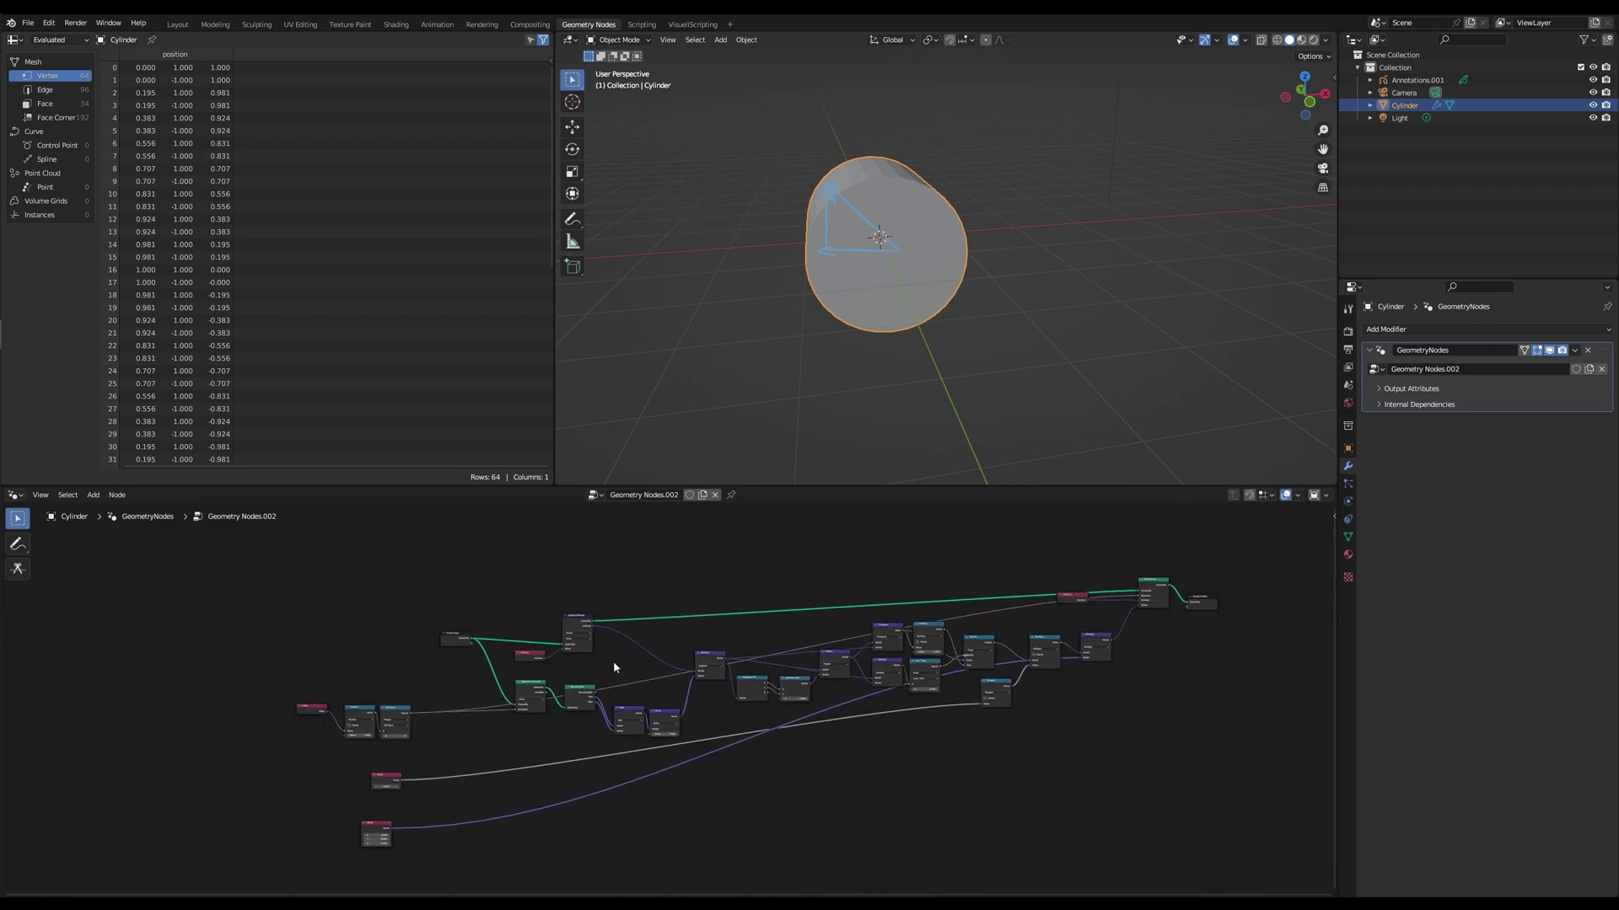
{"action": "left_click_drag", "start_coordinate": [518, 571], "coordinate": [1155, 770]}
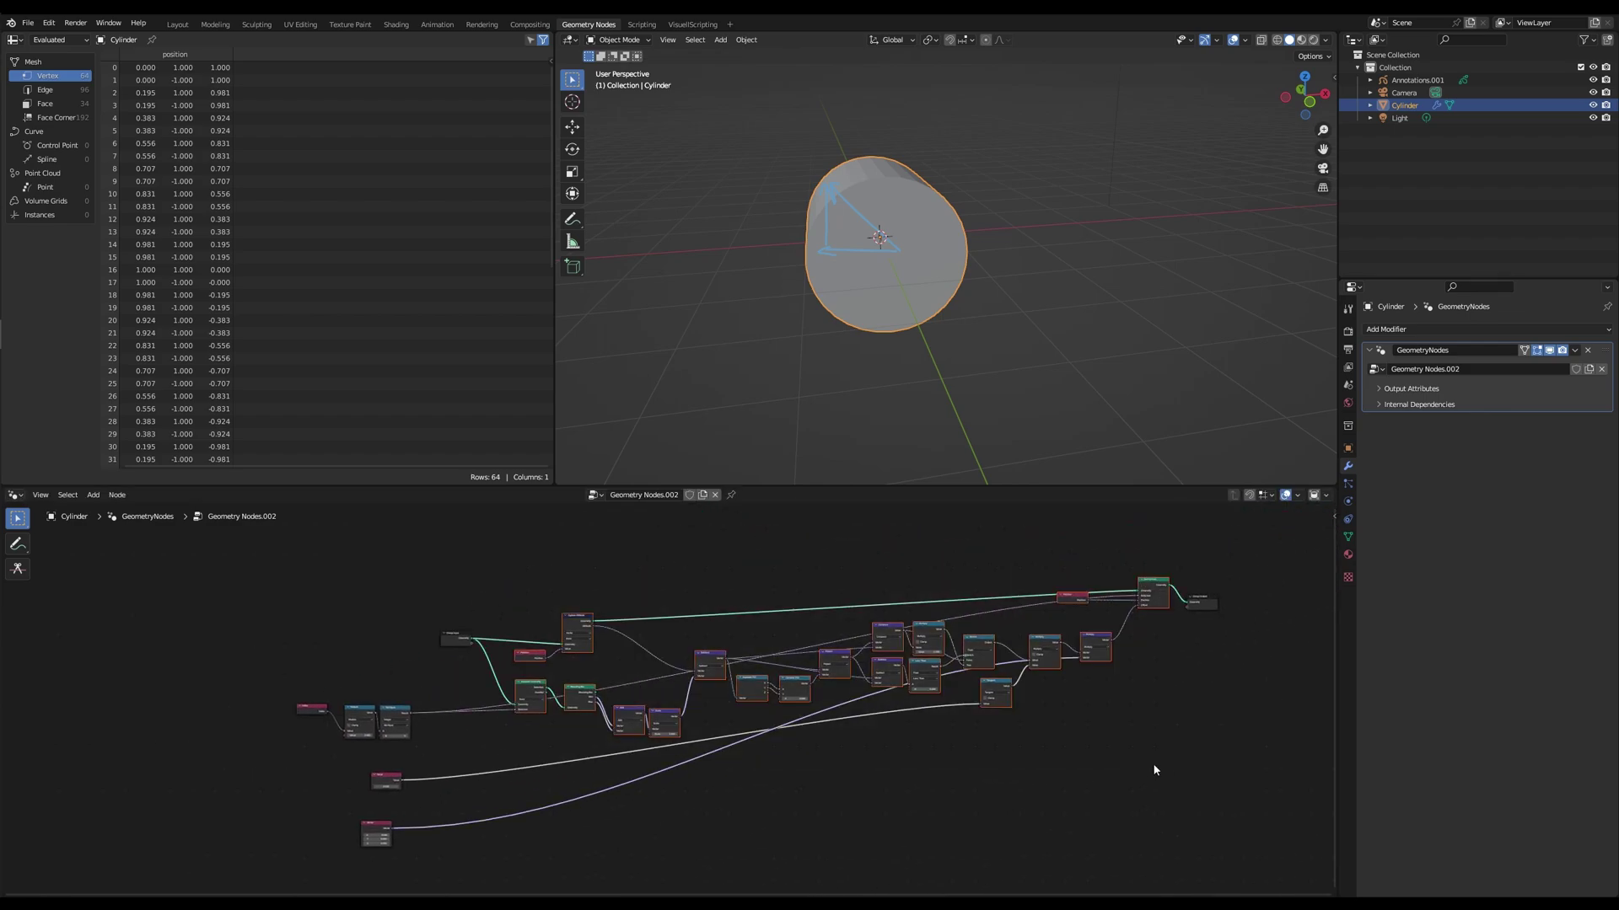
{"action": "key", "text": "ctrl+g"}
{"action": "middle_click_drag", "start_coordinate": [744, 736], "coordinate": [827, 681]}
{"action": "scroll", "coordinate": [827, 681], "scroll_direction": "up", "scroll_amount": 6}
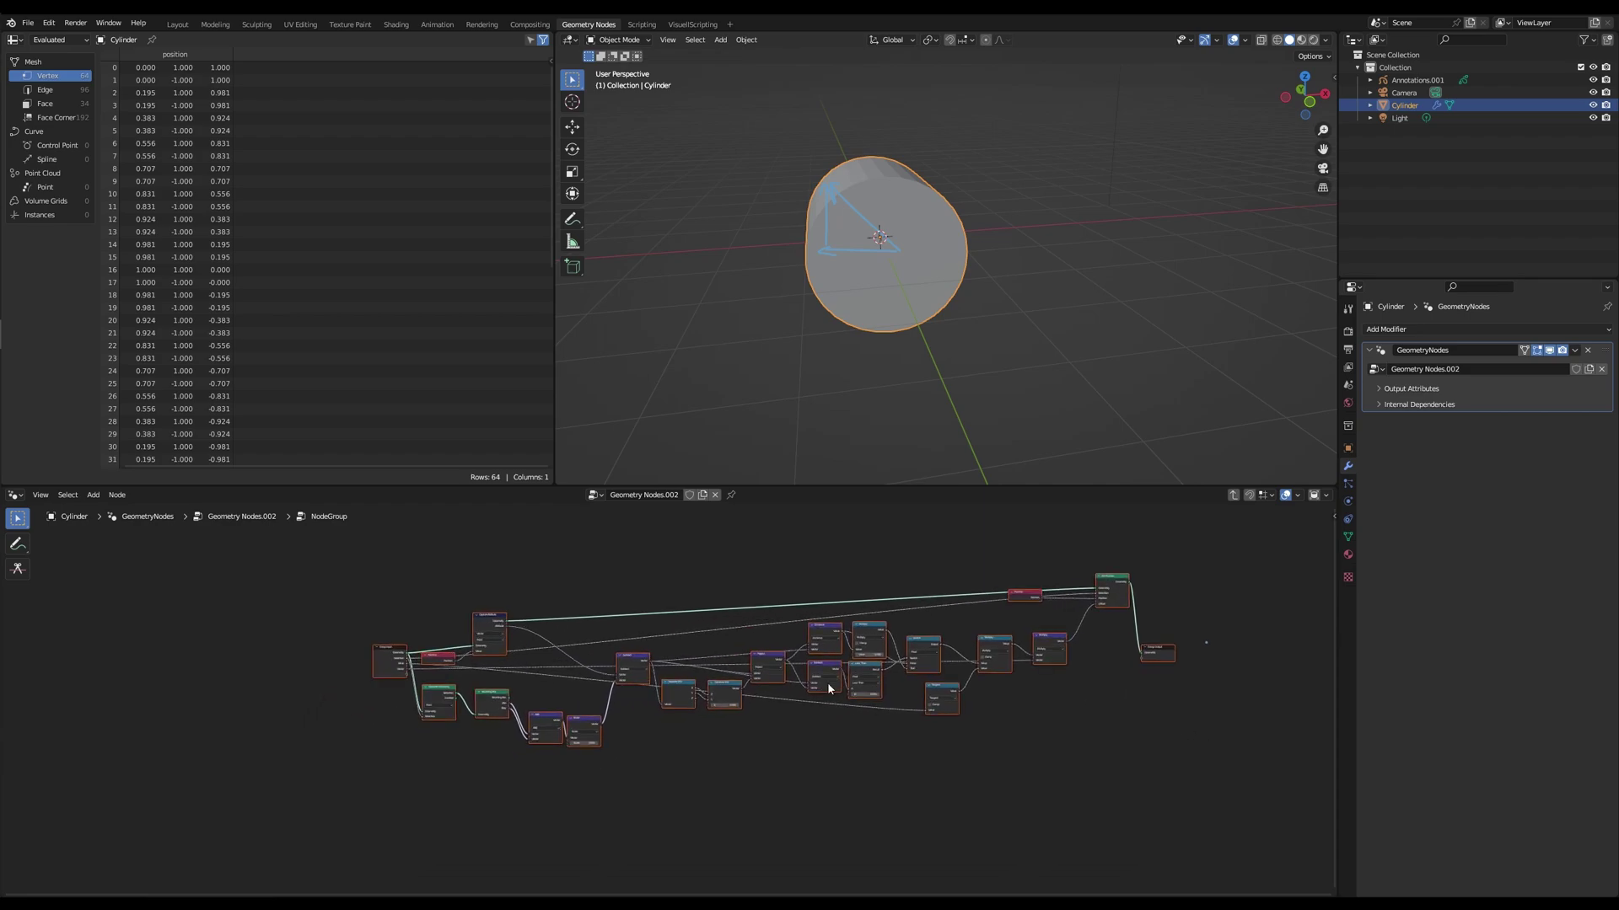
- Rename the group's Value input to Angle with subtype Angle and its Vector input to Axis, and exit the group
{"action": "key", "text": "n"}
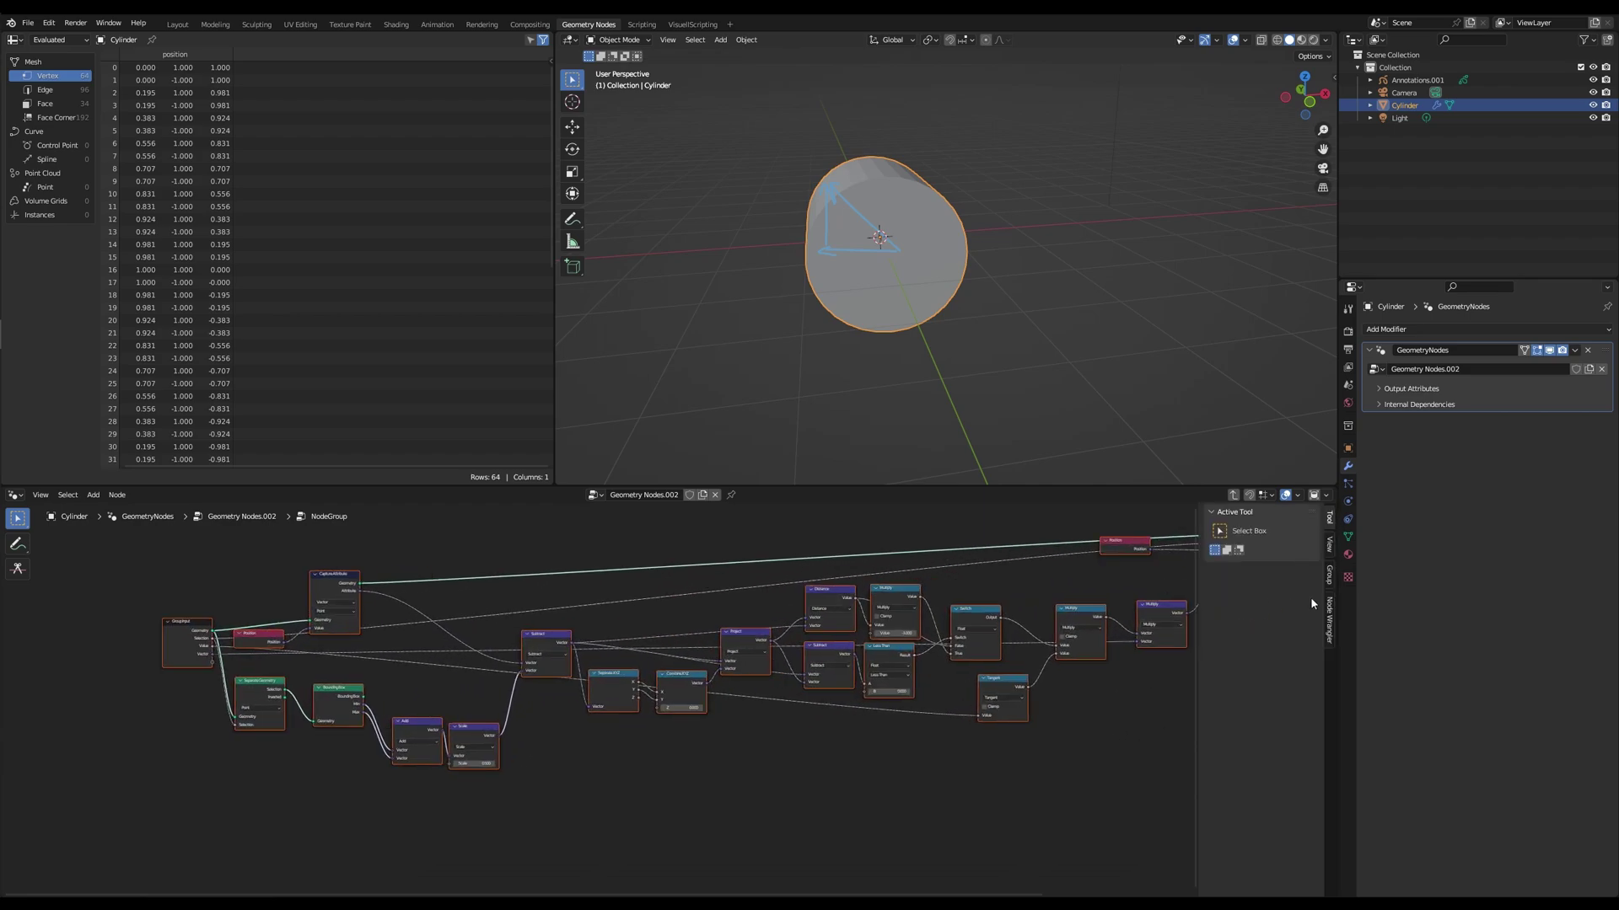
{"action": "left_click", "coordinate": [1330, 583]}
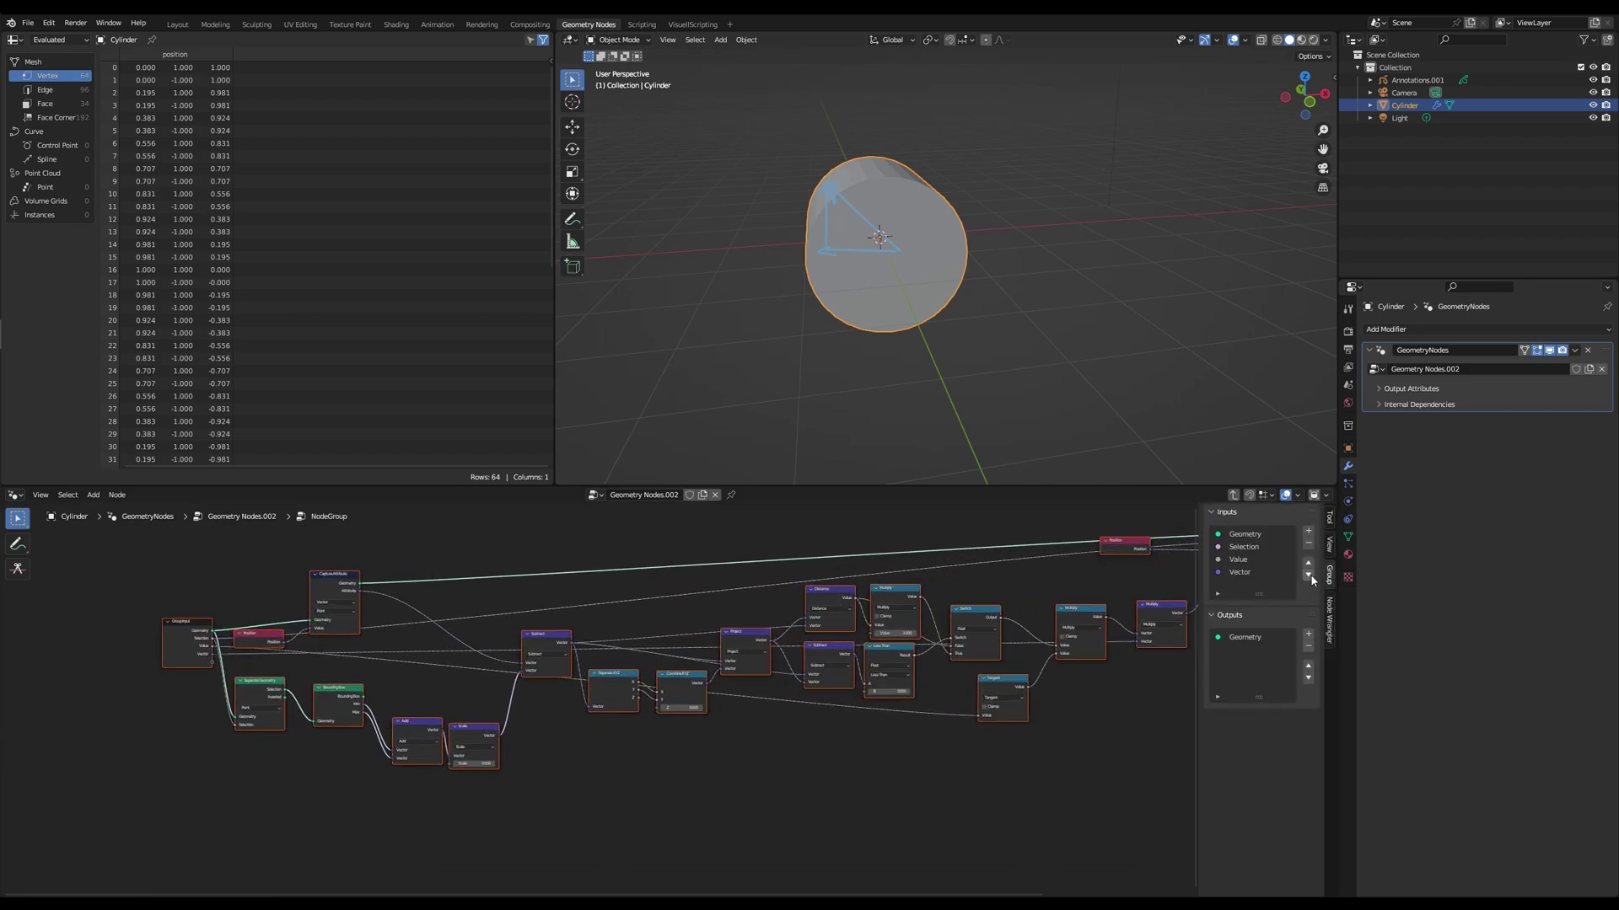
{"action": "double_click", "coordinate": [1256, 556]}
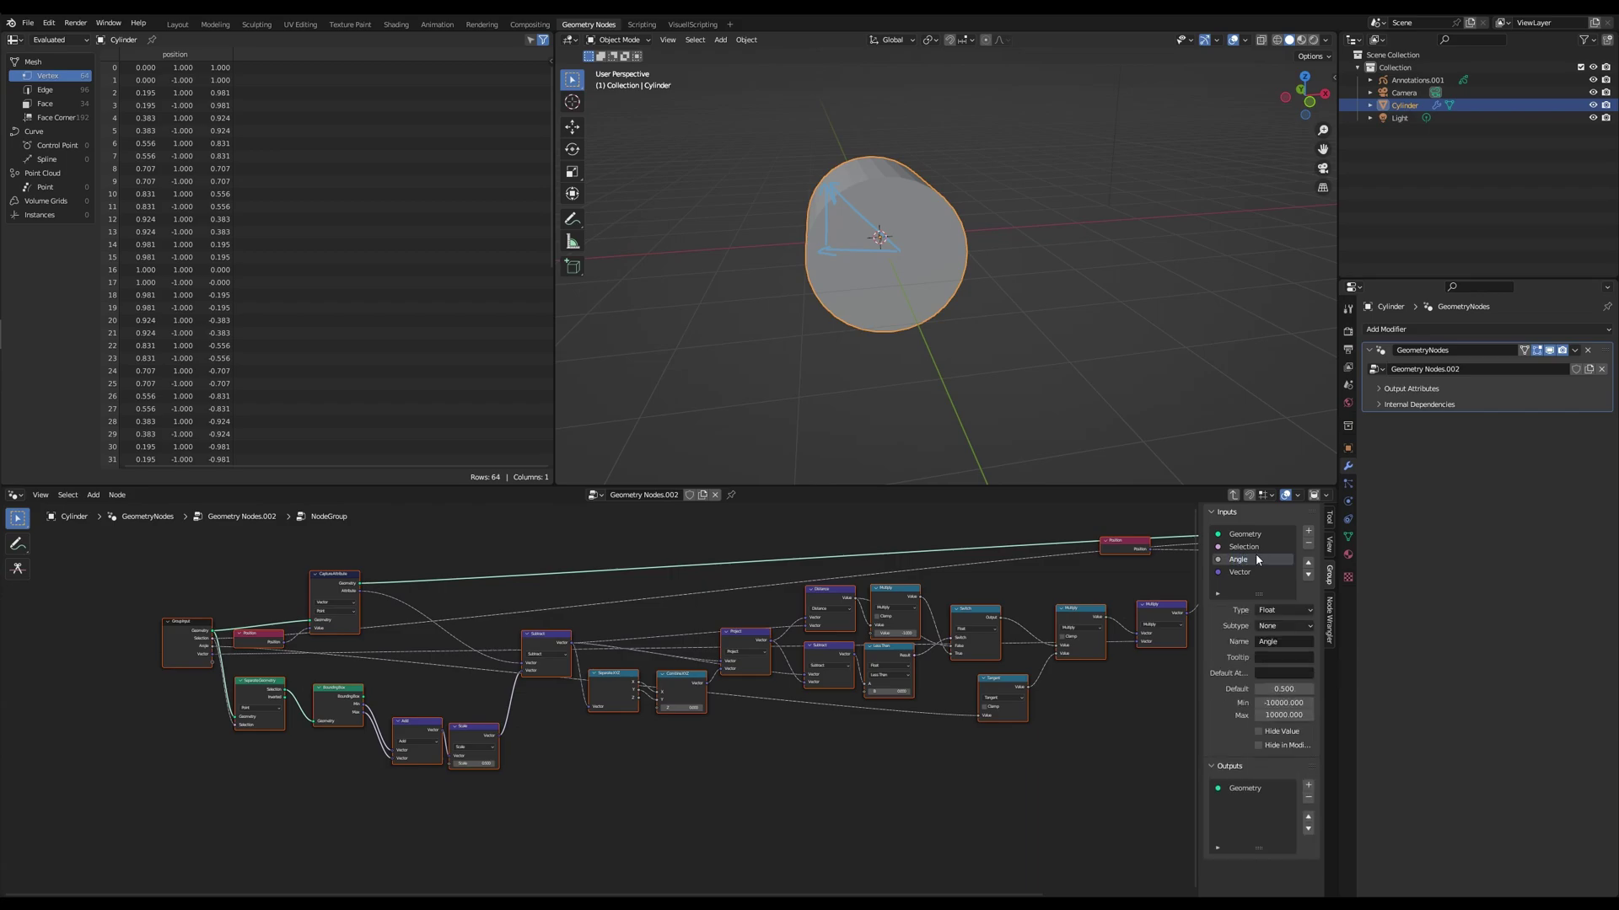
{"action": "left_click", "coordinate": [1283, 625]}
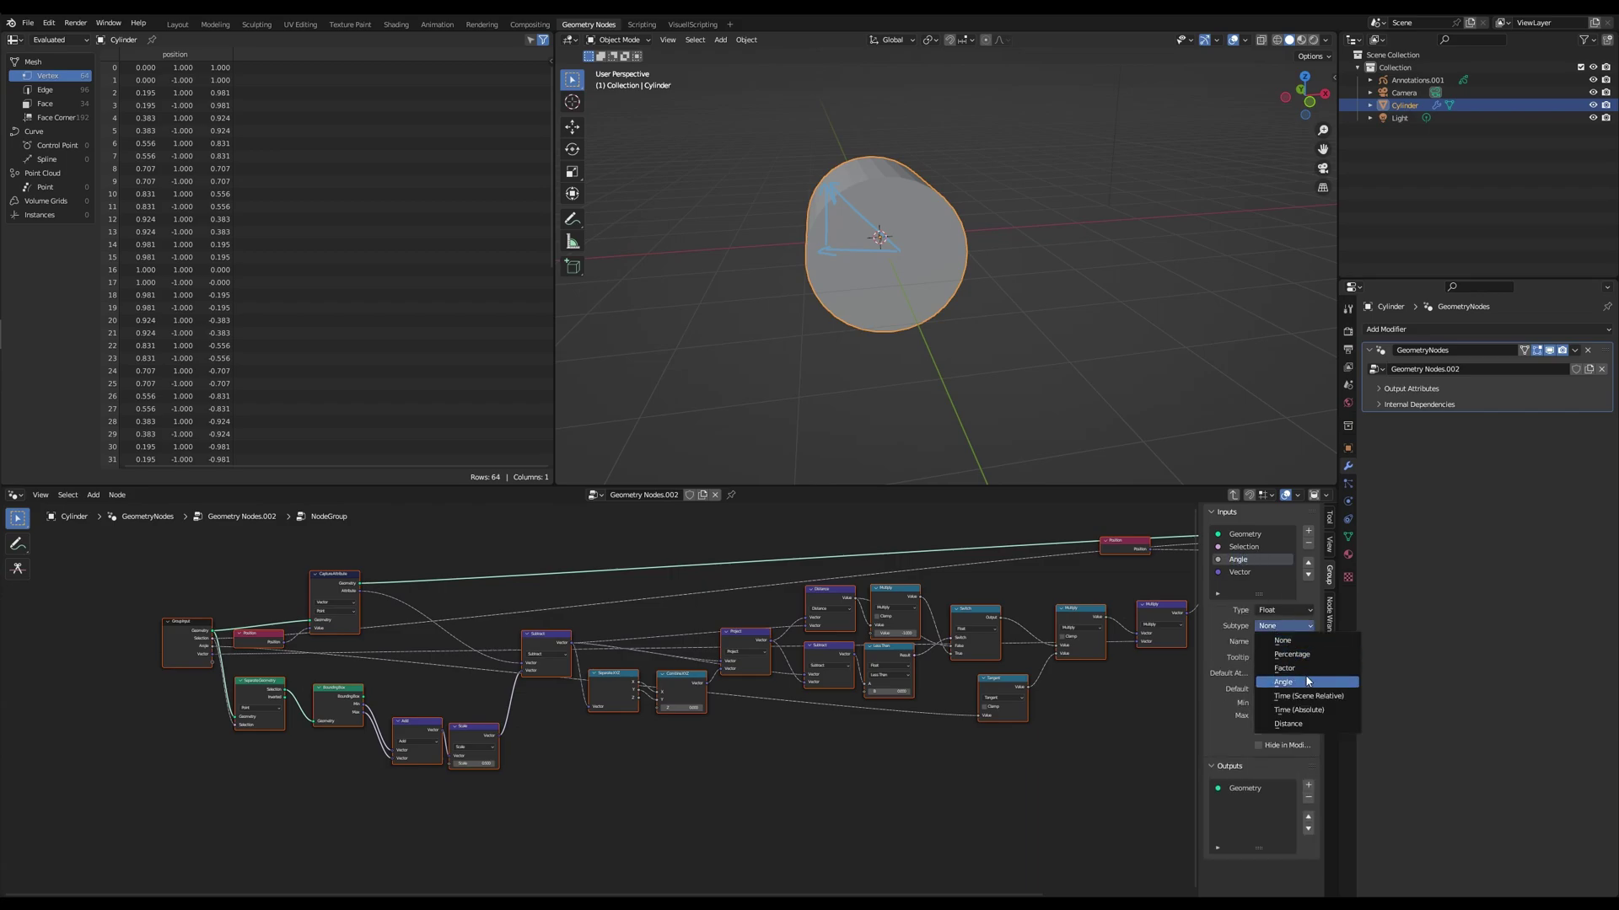
{"action": "left_click", "coordinate": [1308, 681]}
{"action": "double_click", "coordinate": [1239, 573]}
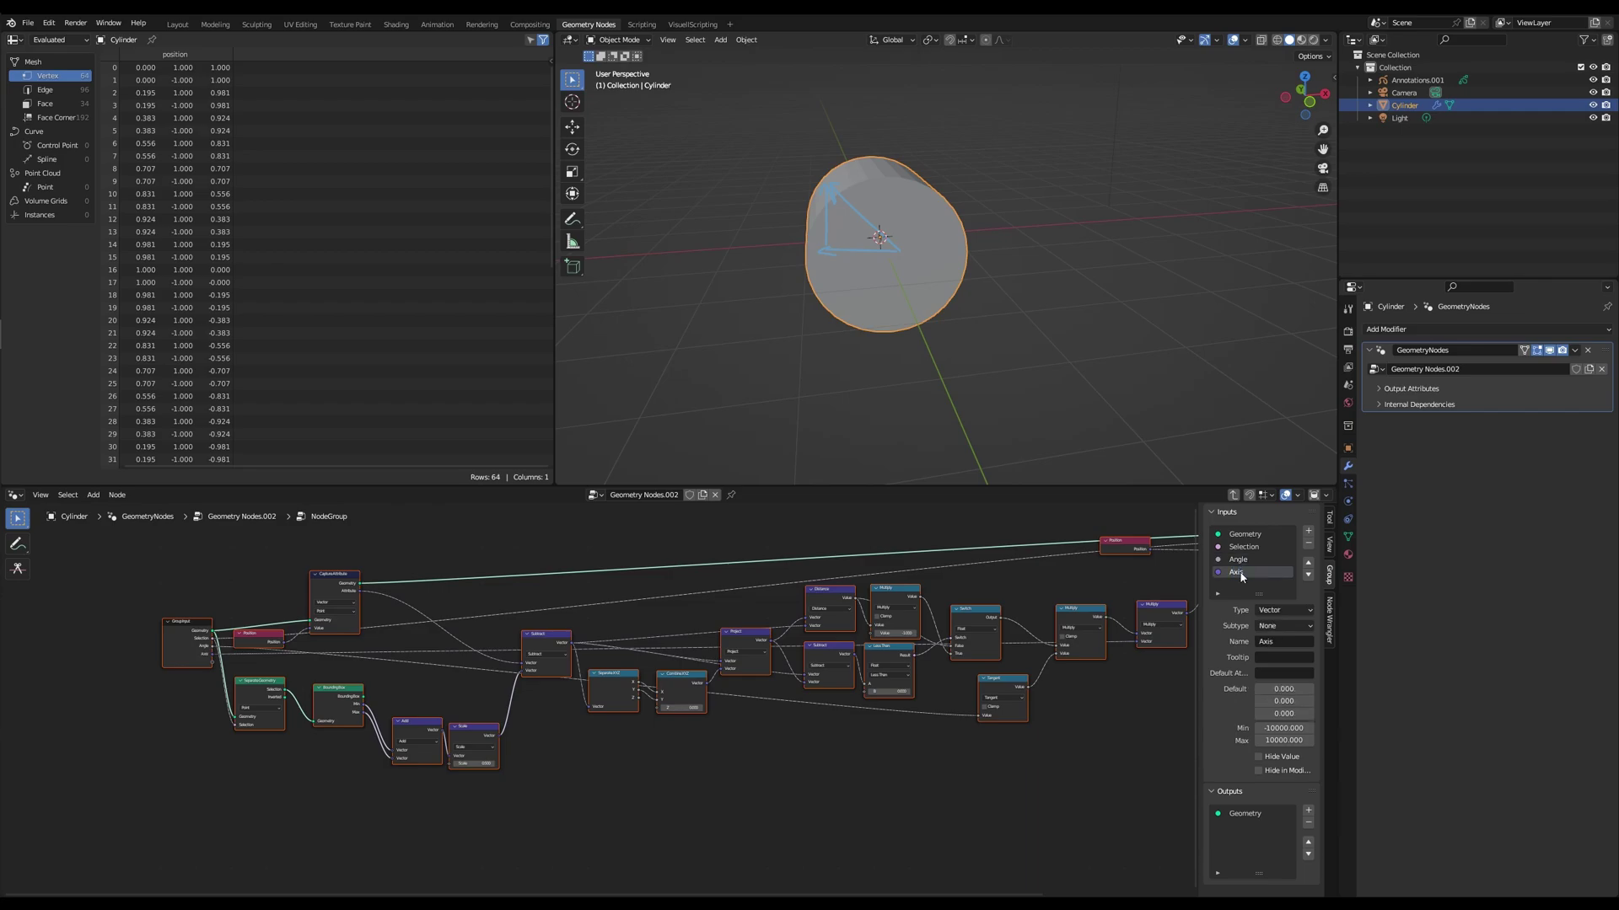
{"action": "key", "text": "Tab"}
- Gather the Index chain, Value node and Vector node close beside the new group node's inputs
{"action": "scroll", "coordinate": [863, 740], "scroll_direction": "down", "scroll_amount": 4}
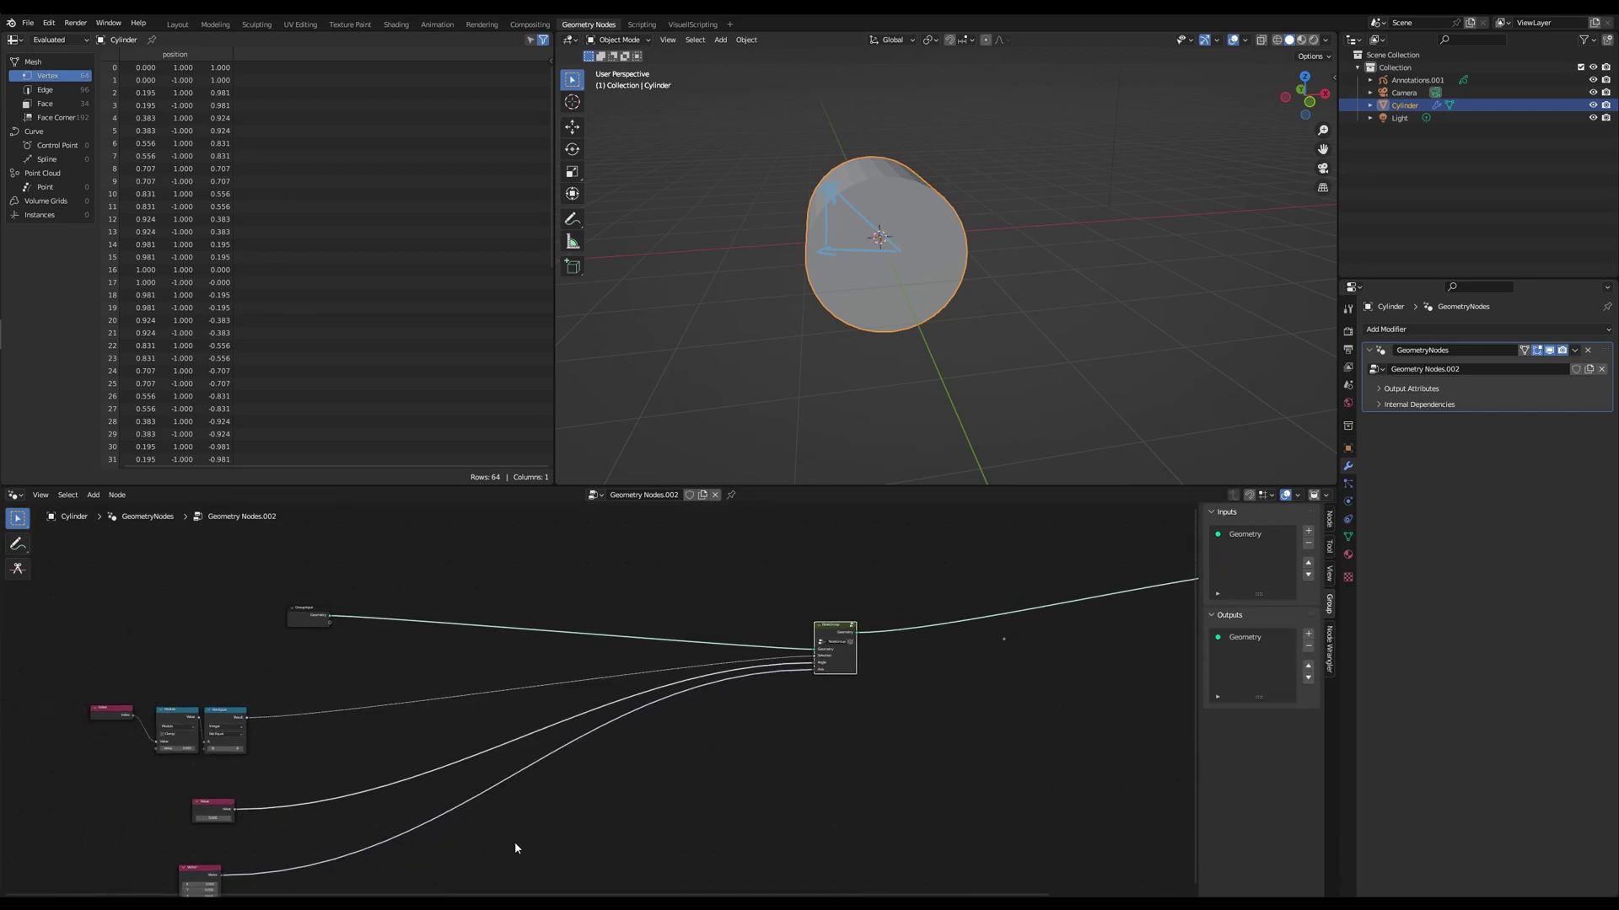
{"action": "left_click_drag", "start_coordinate": [204, 686], "coordinate": [688, 788]}
{"action": "left_click_drag", "start_coordinate": [607, 730], "coordinate": [696, 818]}
{"action": "key", "text": "g"}
{"action": "left_click", "coordinate": [711, 787]}
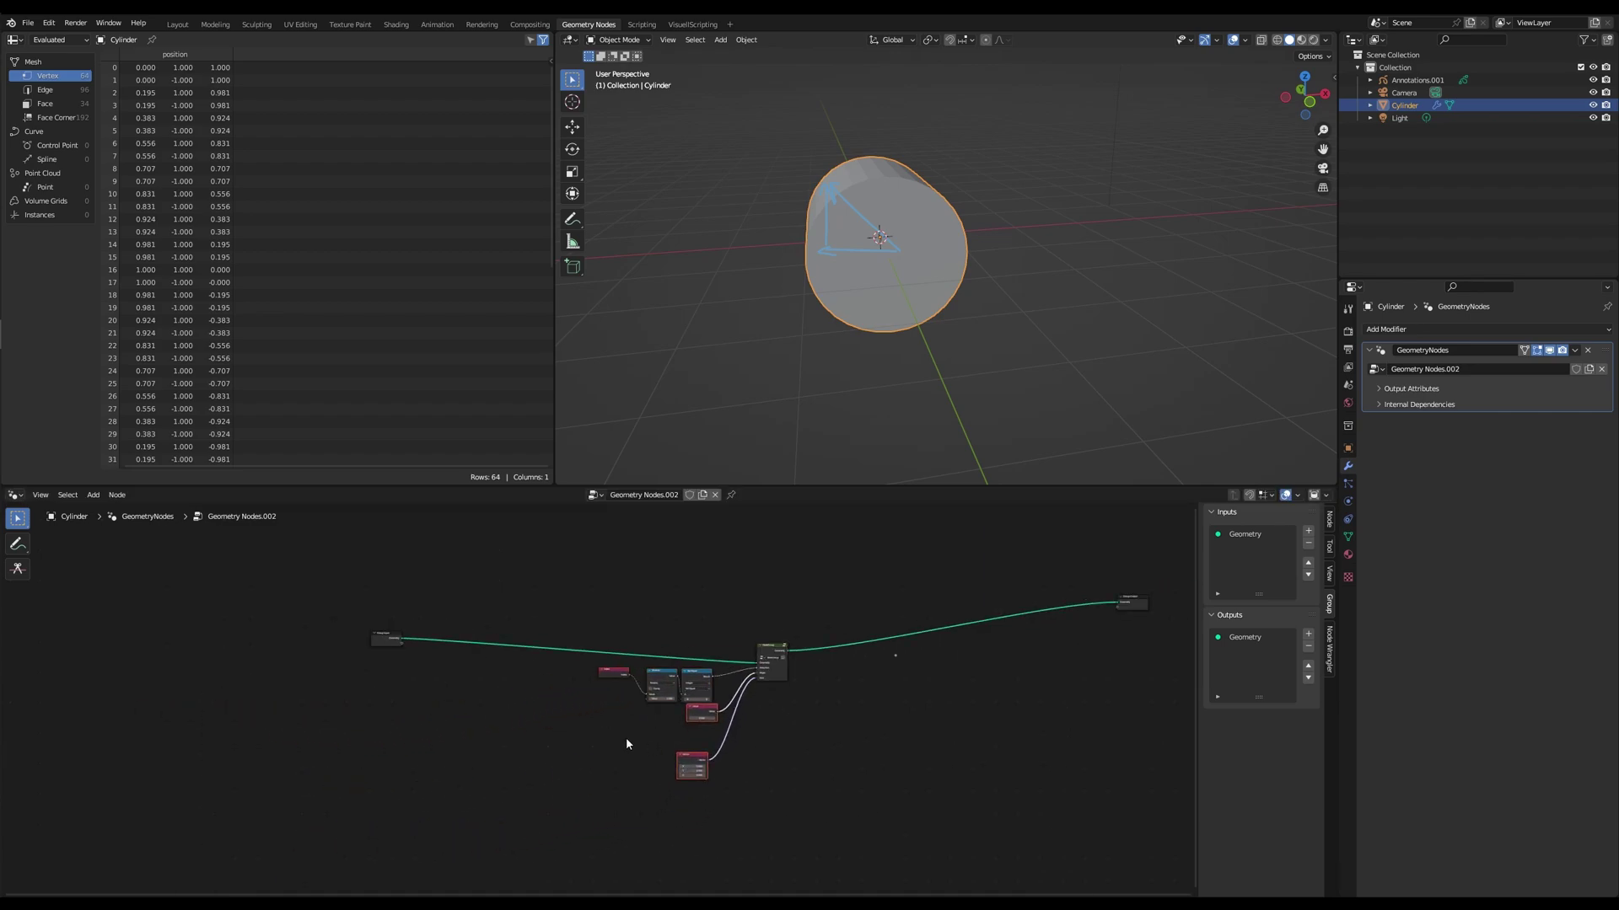
{"action": "left_click_drag", "start_coordinate": [625, 740], "coordinate": [728, 794]}
{"action": "key", "text": "g"}
{"action": "left_click", "coordinate": [742, 778]}
- Move the Group Input and Group Output nodes closer to the new group node
{"action": "left_click_drag", "start_coordinate": [323, 614], "coordinate": [450, 711]}
{"action": "key", "text": "g"}
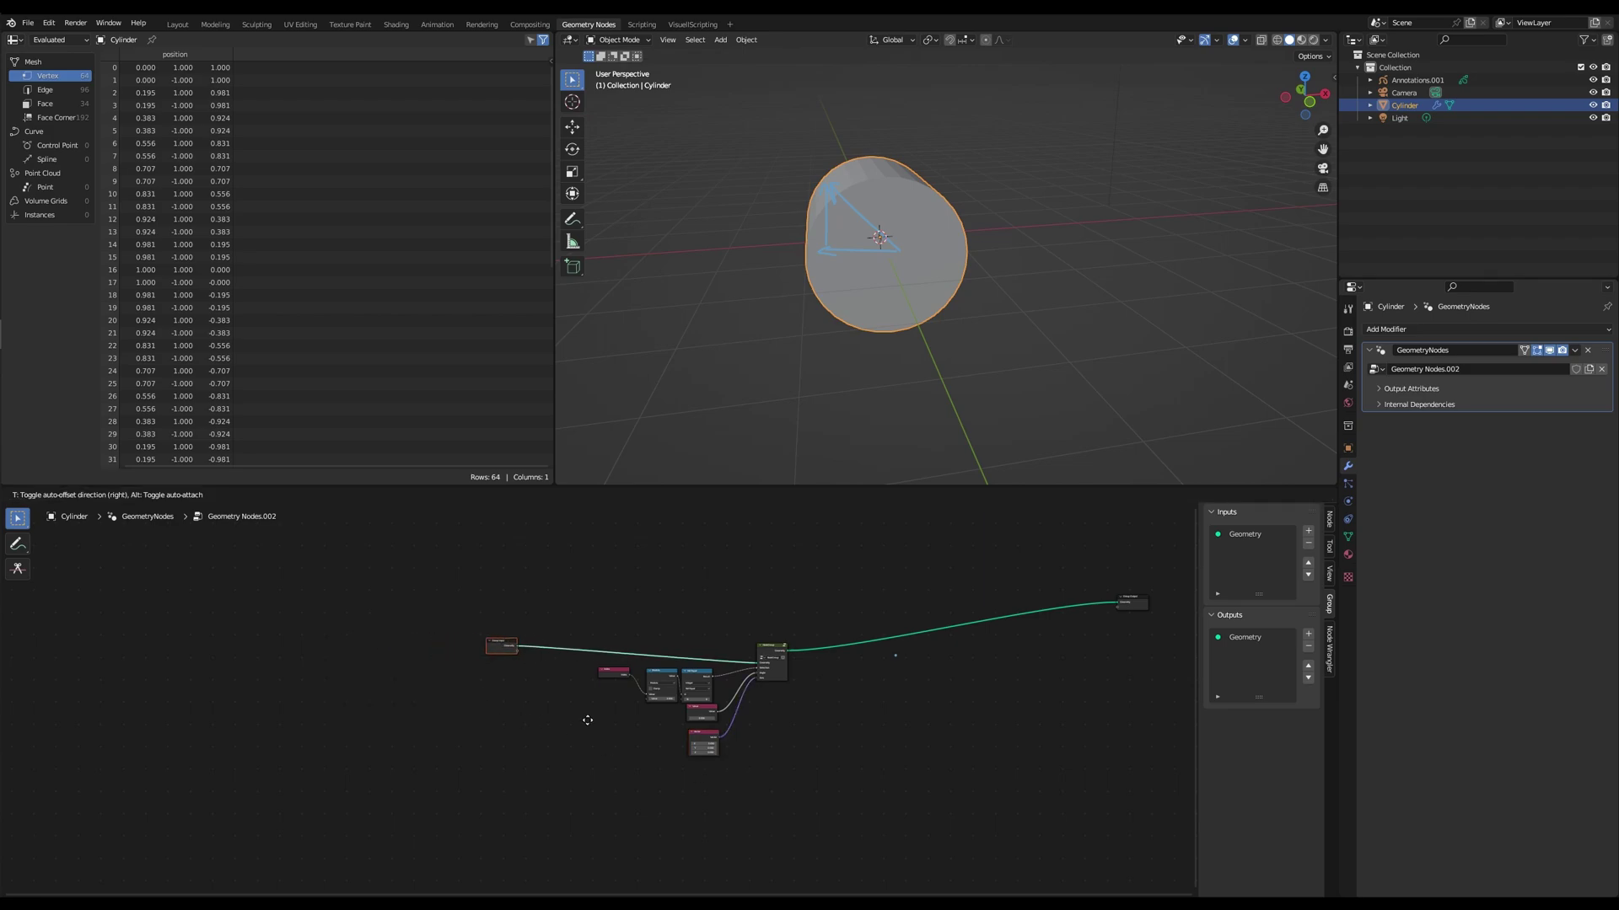
{"action": "left_click", "coordinate": [613, 733]}
{"action": "left_click_drag", "start_coordinate": [1088, 571], "coordinate": [1124, 653]}
{"action": "key", "text": "g"}
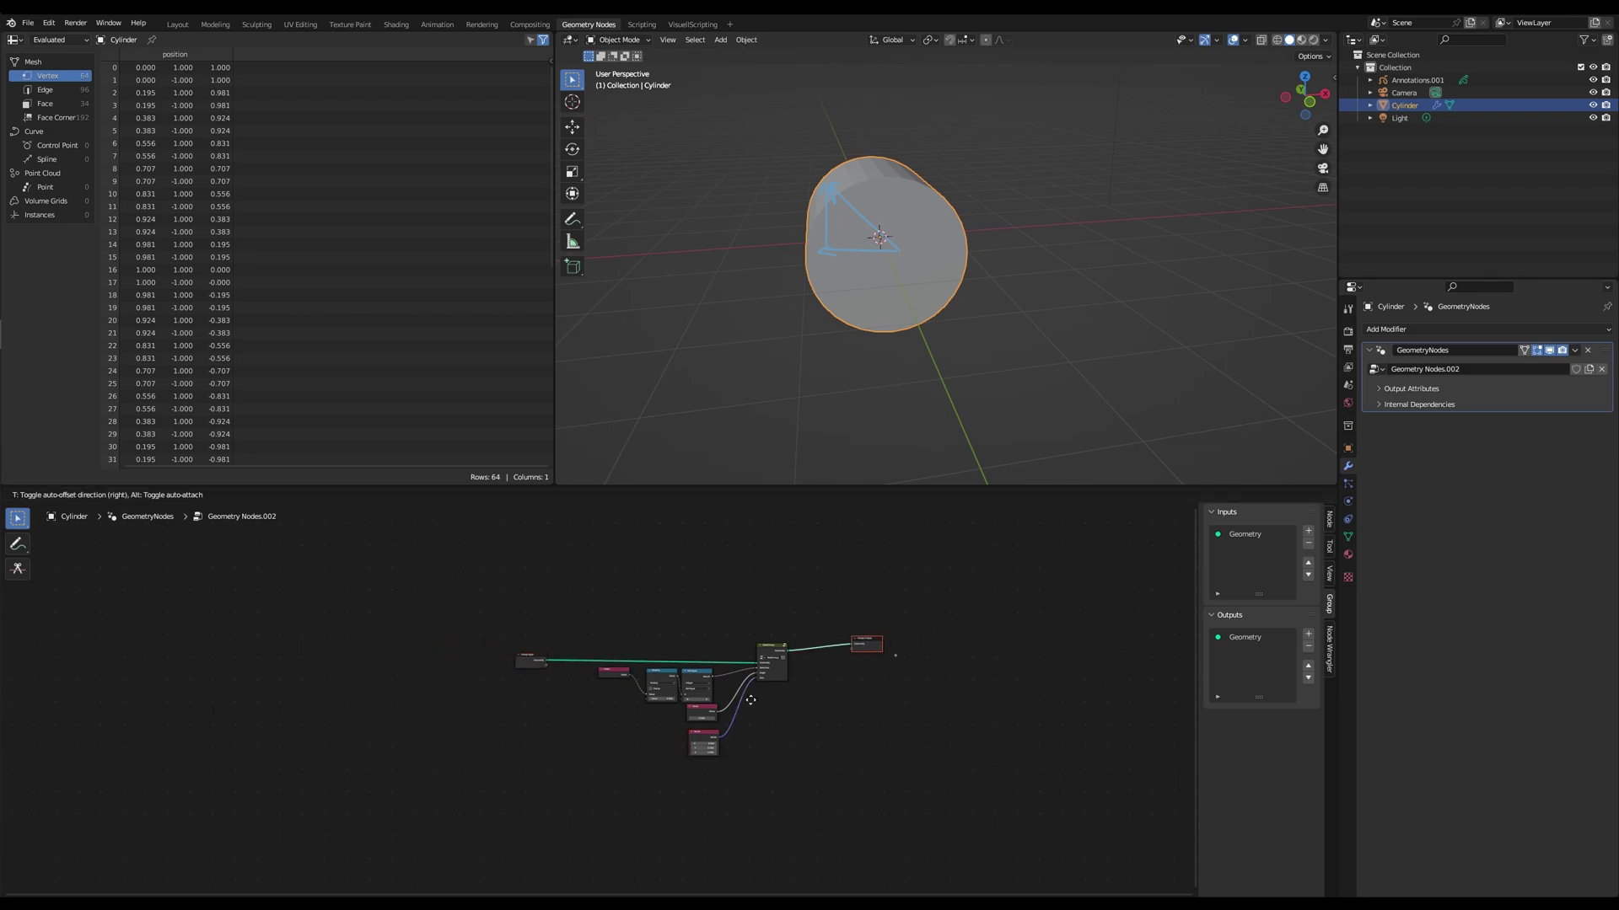
{"action": "left_click", "coordinate": [739, 706]}
- Deselect the cylinder, erase the triangle annotation in the 3D viewport, and return to the Select Box tool
{"action": "scroll", "coordinate": [813, 737], "scroll_direction": "up", "scroll_amount": 5}
{"action": "mouse_move", "coordinate": [896, 295]}
{"action": "middle_mouse_down"}
{"action": "mouse_move", "coordinate": [911, 315]}
{"action": "mouse_move", "coordinate": [890, 296]}
{"action": "middle_mouse_up"}
{"action": "key", "text": "alt+a"}
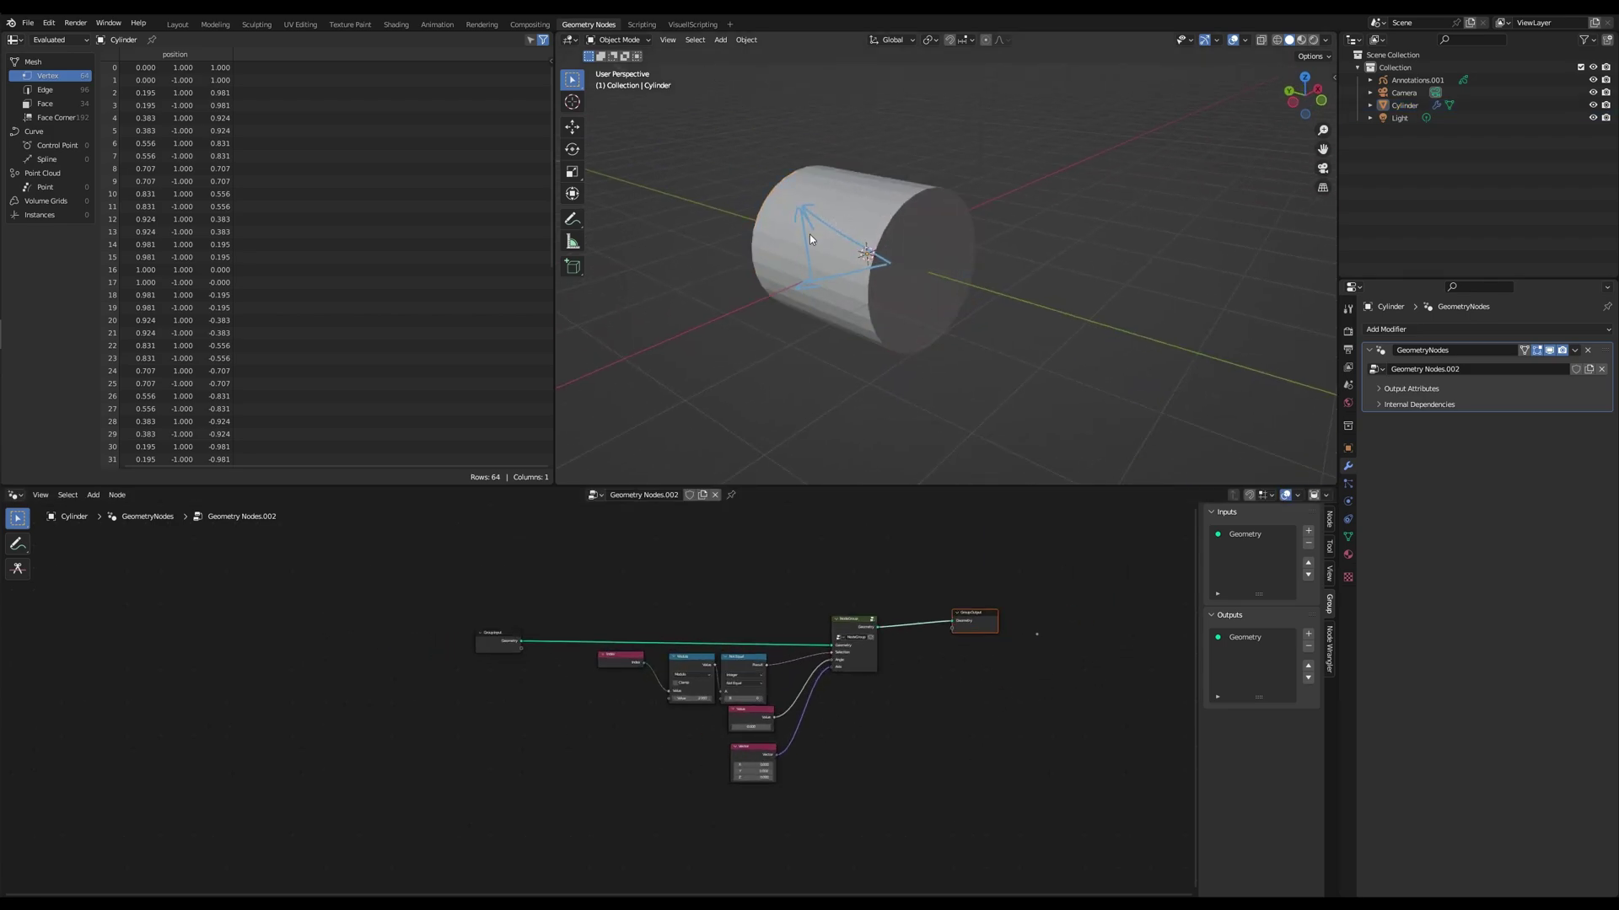
{"action": "left_click", "coordinate": [572, 217]}
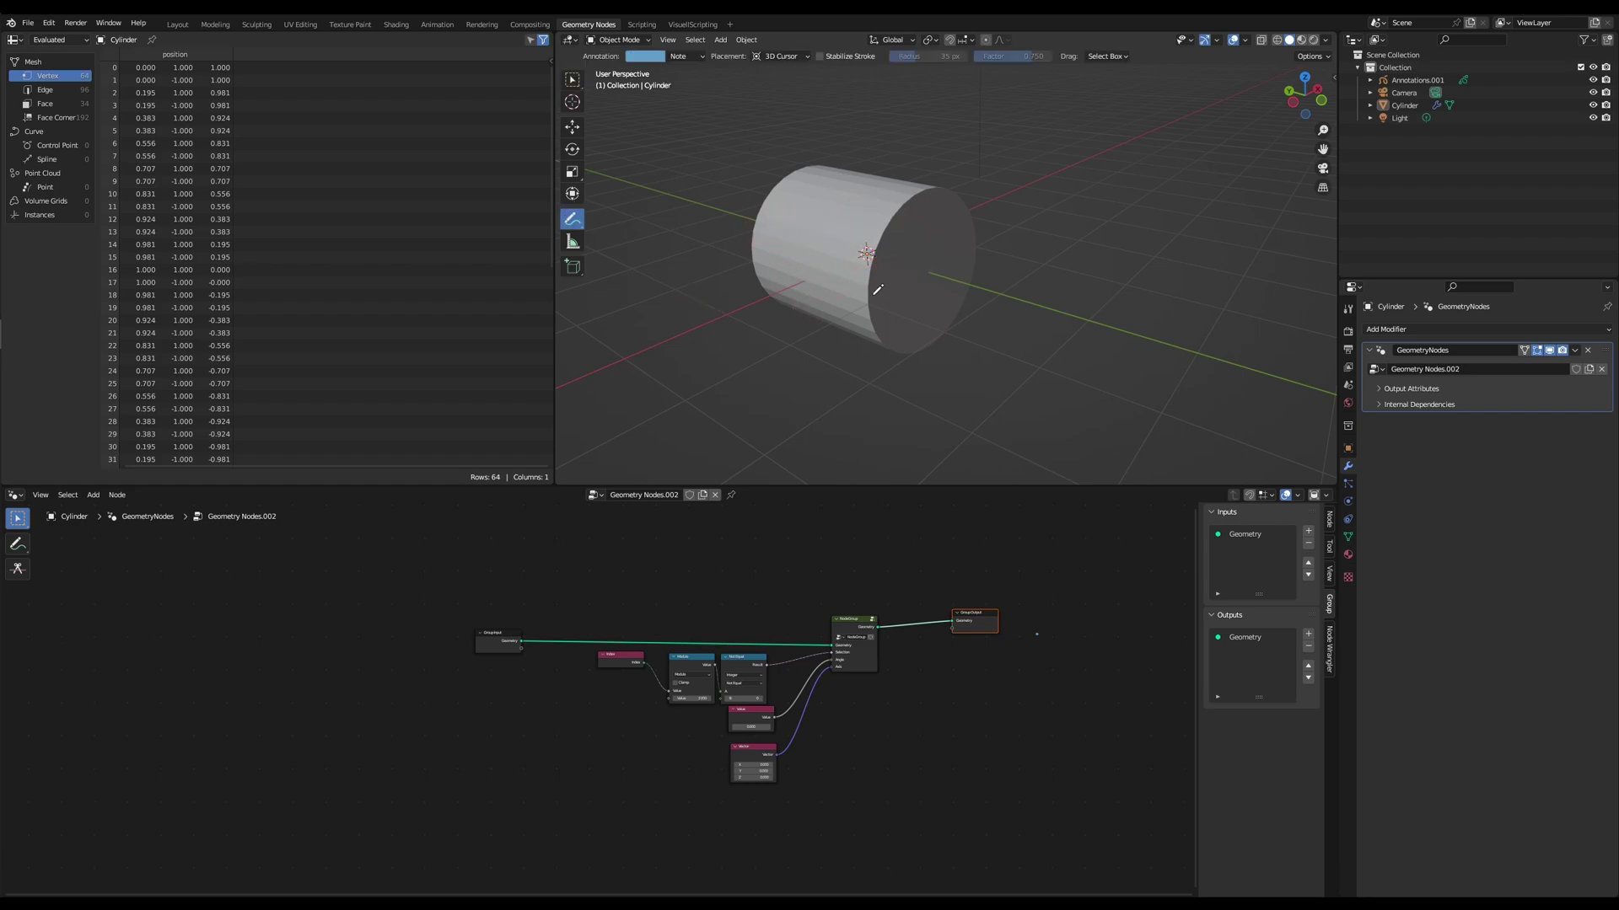
{"action": "left_click", "coordinate": [574, 78]}
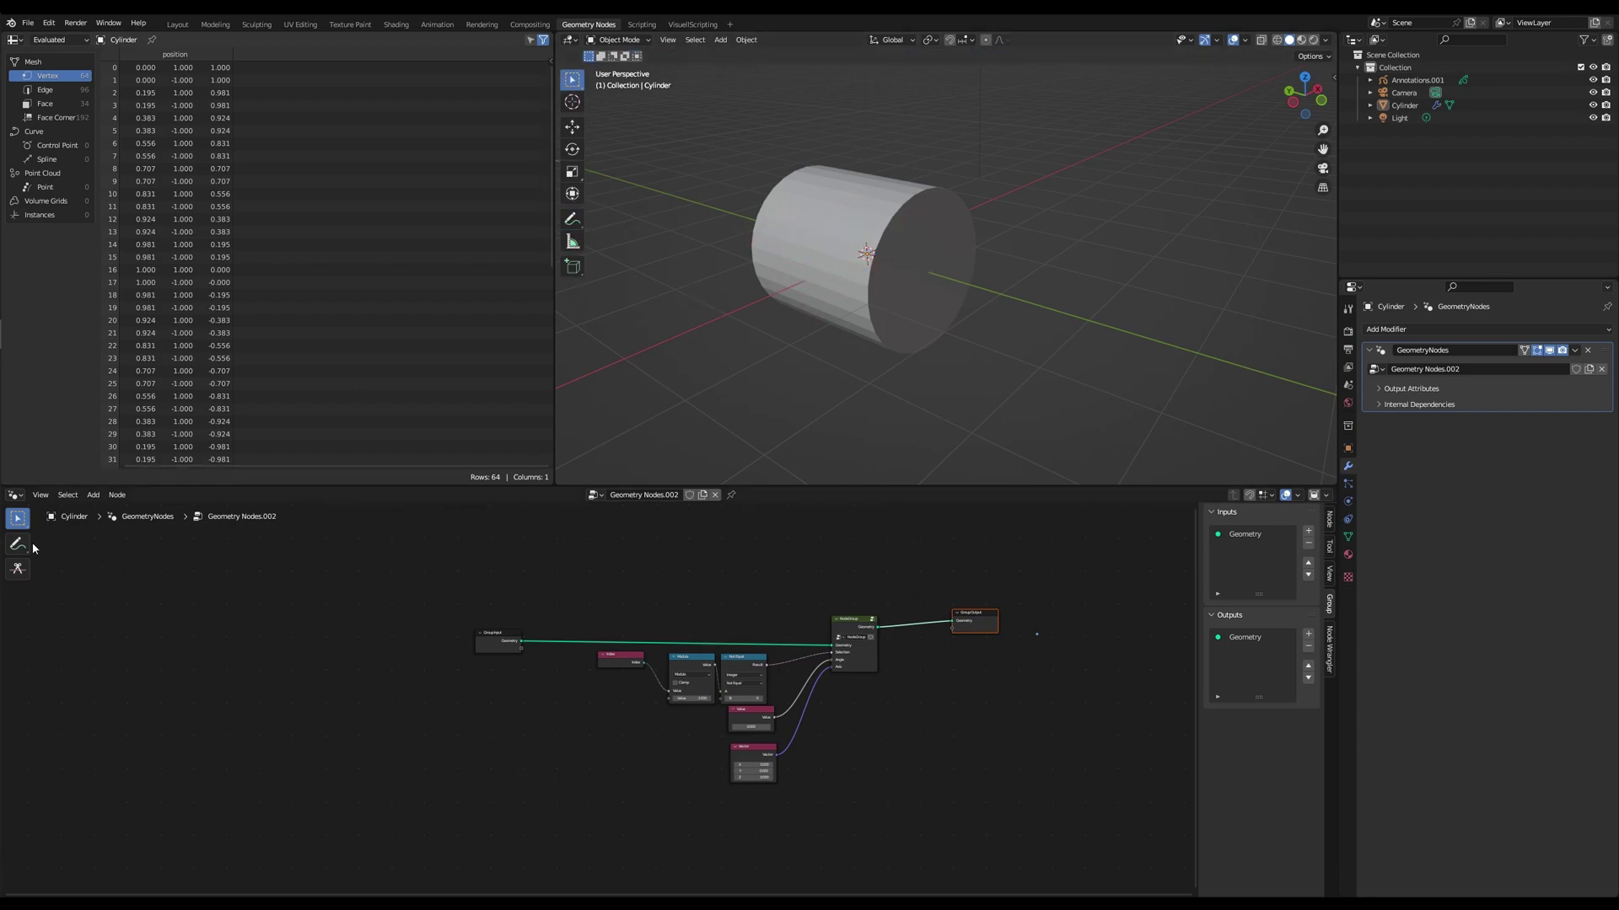
- Set the Vector node's Y to 1 and raise the Value node to about 0.64 to try the group's shear
{"action": "left_click", "coordinate": [19, 545]}
{"action": "left_click", "coordinate": [19, 518]}
{"action": "scroll", "coordinate": [1004, 307], "scroll_direction": "up", "scroll_amount": 3}
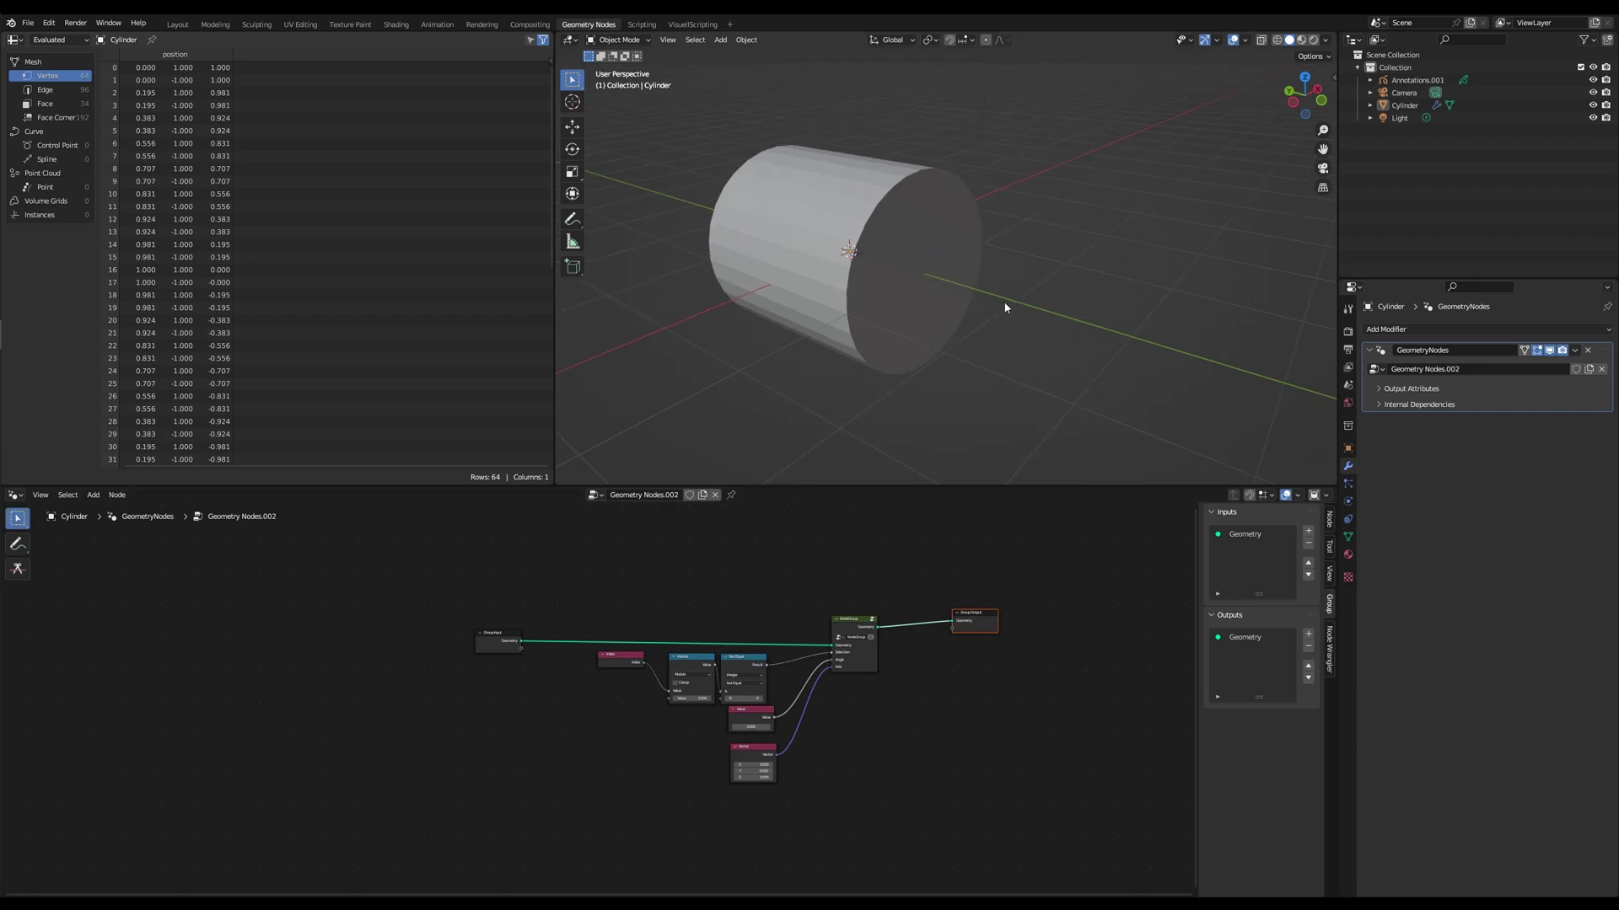
{"action": "scroll", "coordinate": [957, 596], "scroll_direction": "up", "scroll_amount": 3}
{"action": "scroll", "coordinate": [725, 759], "scroll_direction": "up", "scroll_amount": 2}
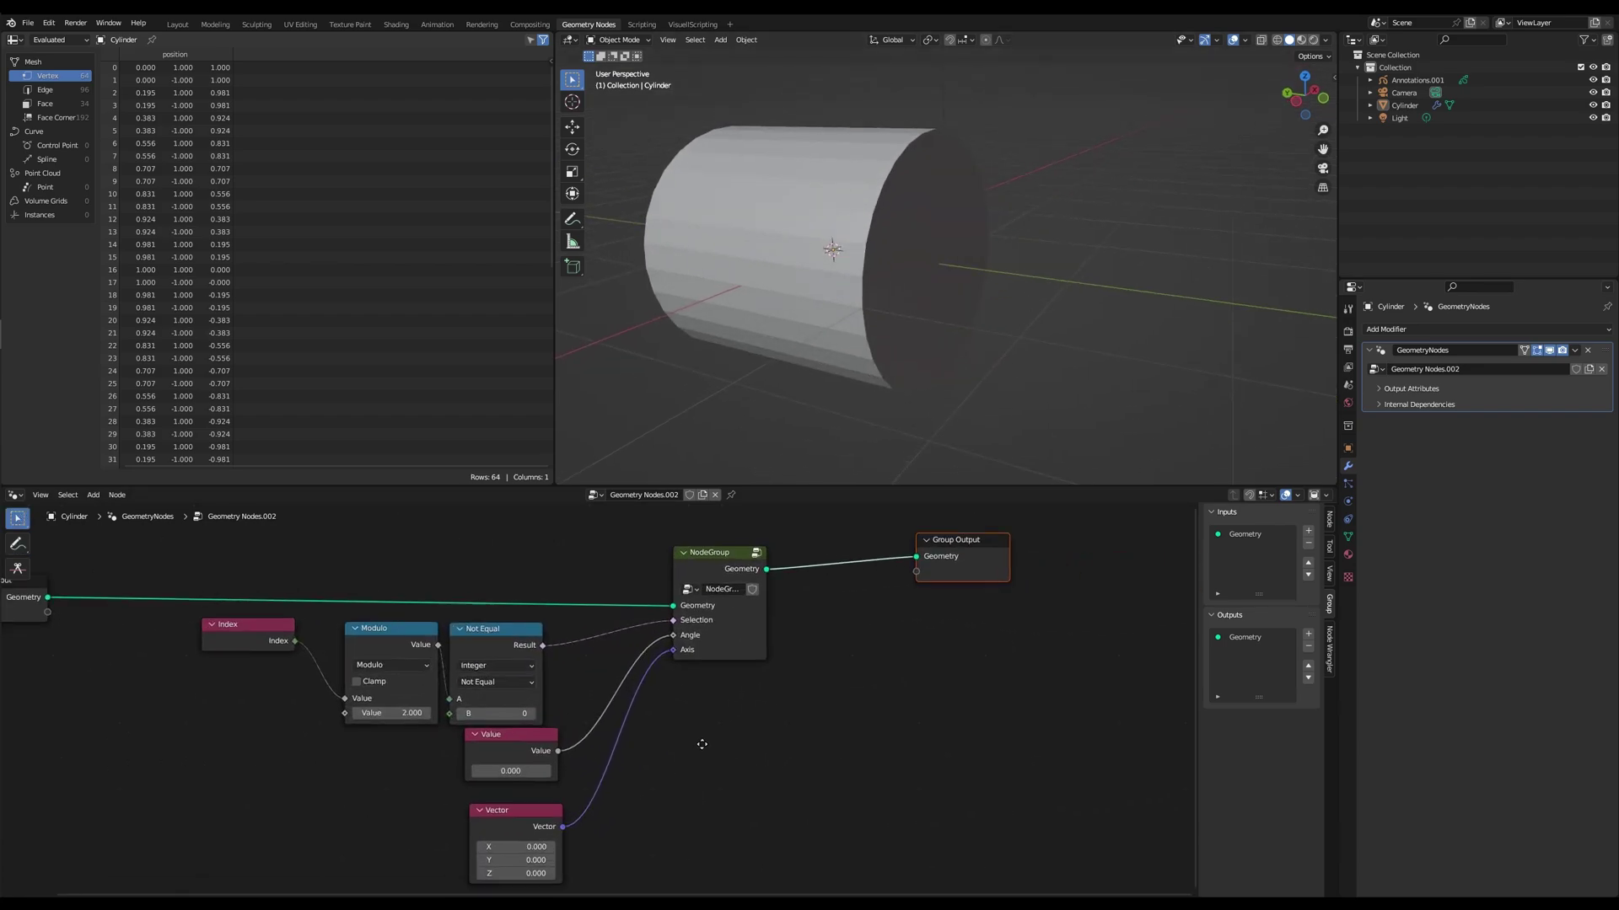
{"action": "left_click", "coordinate": [583, 801]}
{"action": "type", "text": "1"}
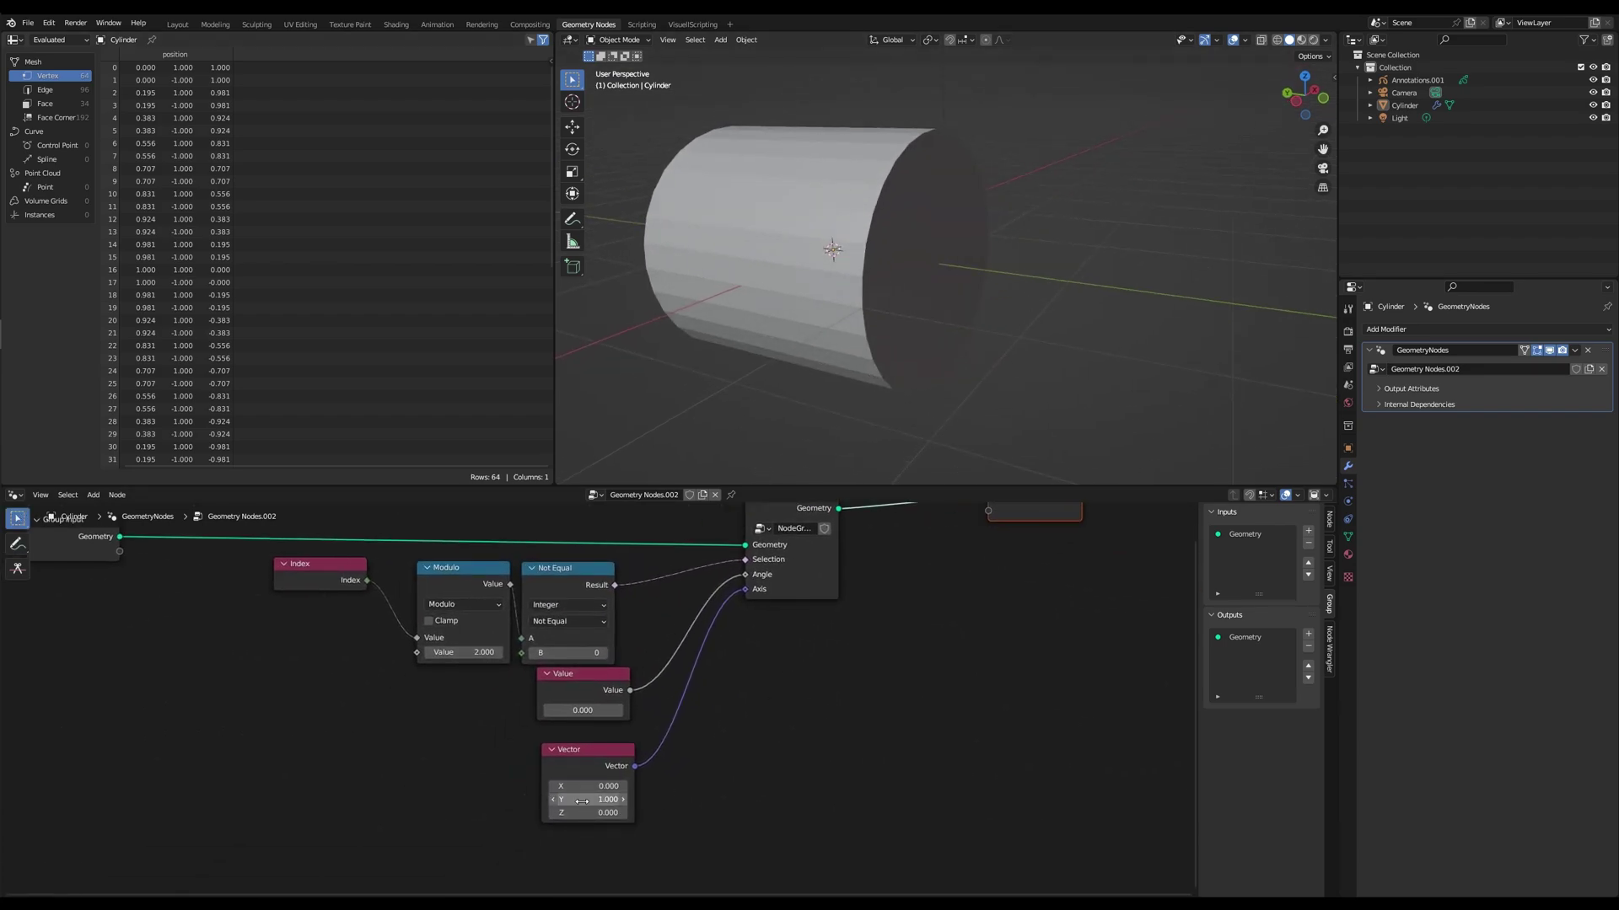
{"action": "key", "text": "Return"}
{"action": "mouse_move", "coordinate": [586, 710]}
{"action": "left_mouse_down"}
{"action": "mouse_move", "coordinate": [636, 710]}
{"action": "mouse_move", "coordinate": [590, 709]}
{"action": "mouse_move", "coordinate": [615, 710]}
{"action": "mouse_move", "coordinate": [602, 699]}
{"action": "left_mouse_up"}
- Disconnect and delete the Value and Vector nodes so the group uses its own Angle and Axis fields
{"action": "left_click_drag", "start_coordinate": [753, 581], "coordinate": [733, 607]}
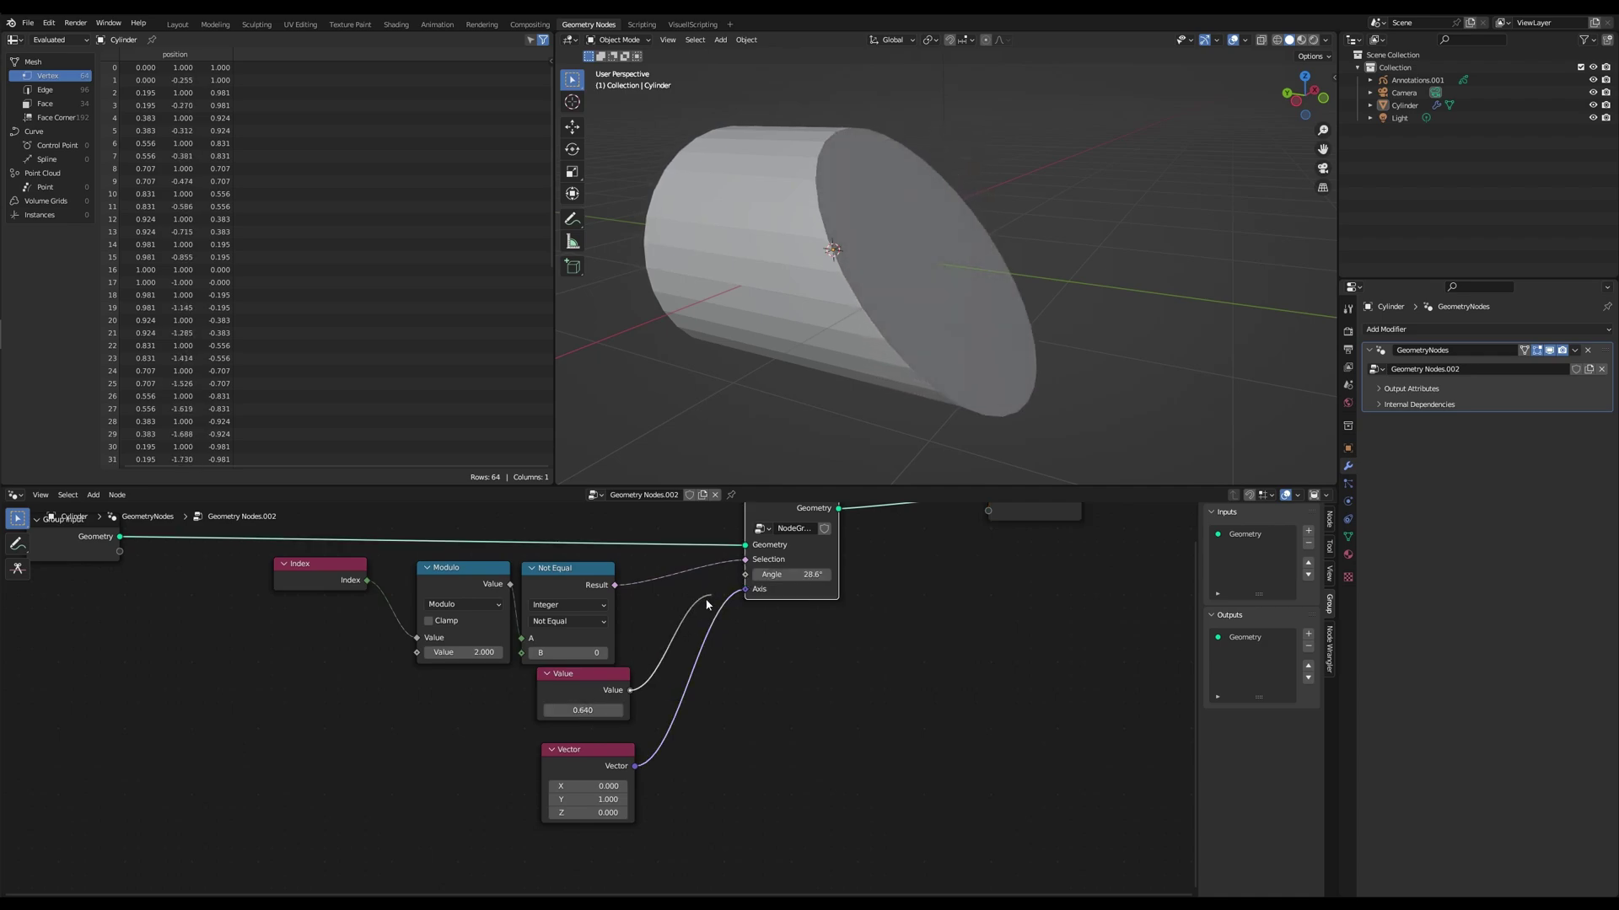
{"action": "left_click", "coordinate": [599, 695]}
{"action": "key", "text": "x"}
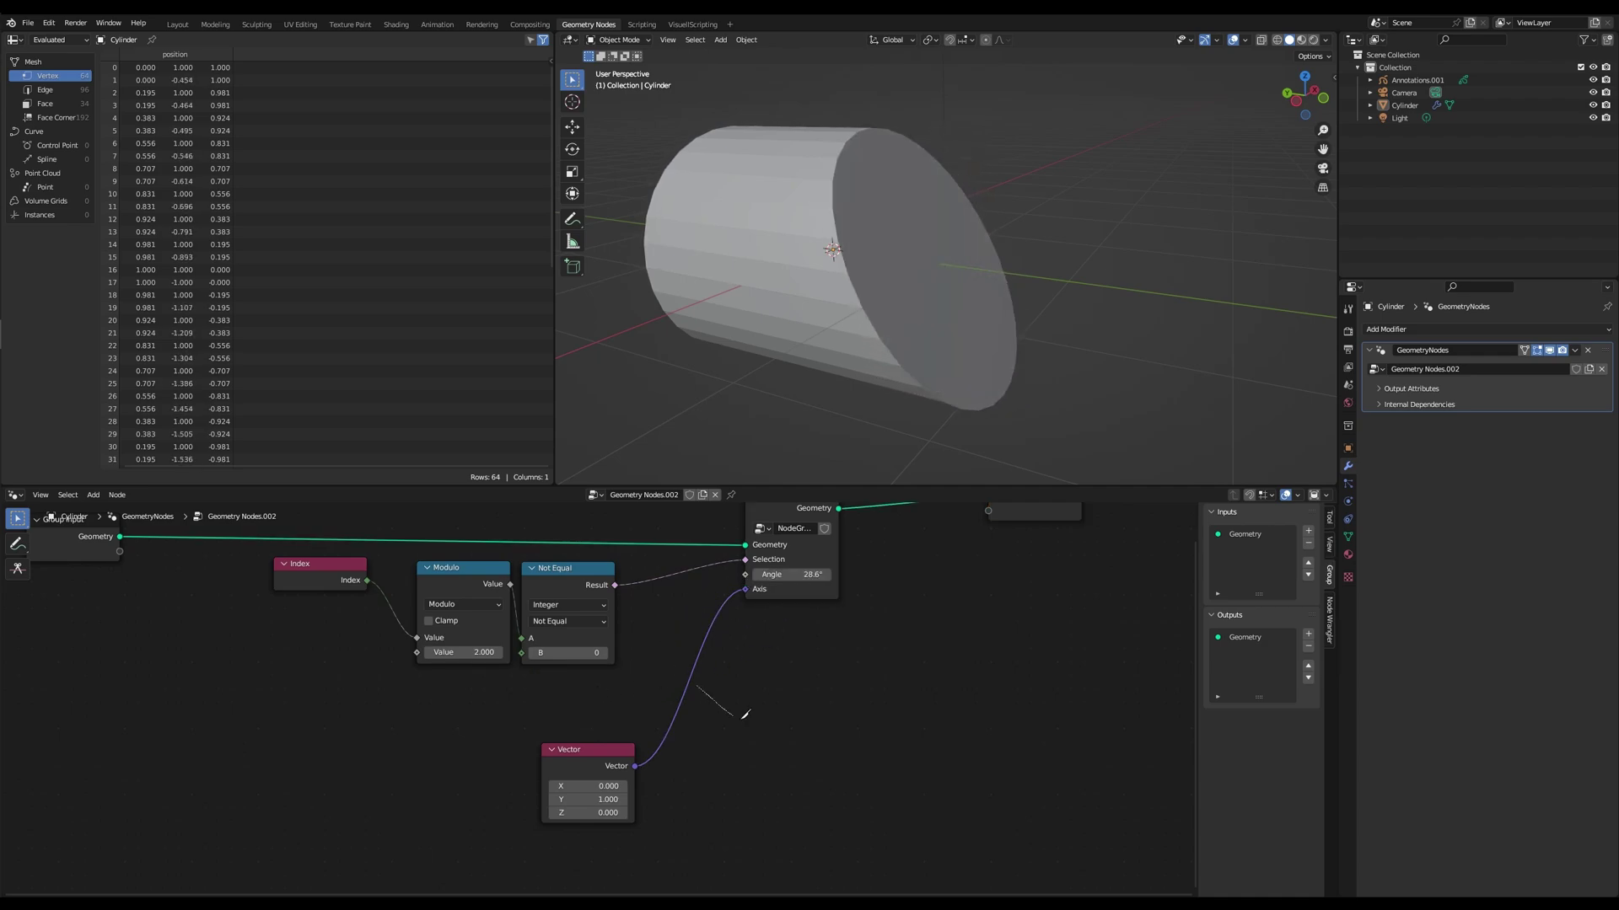
{"action": "right_click_drag", "start_coordinate": [742, 718], "coordinate": [672, 717], "text": "ctrl"}
{"action": "left_click", "coordinate": [589, 750]}
{"action": "key", "text": "x"}
{"action": "middle_click_drag", "start_coordinate": [805, 687], "coordinate": [674, 782]}
{"action": "scroll", "coordinate": [669, 782], "scroll_direction": "up", "scroll_amount": 2}
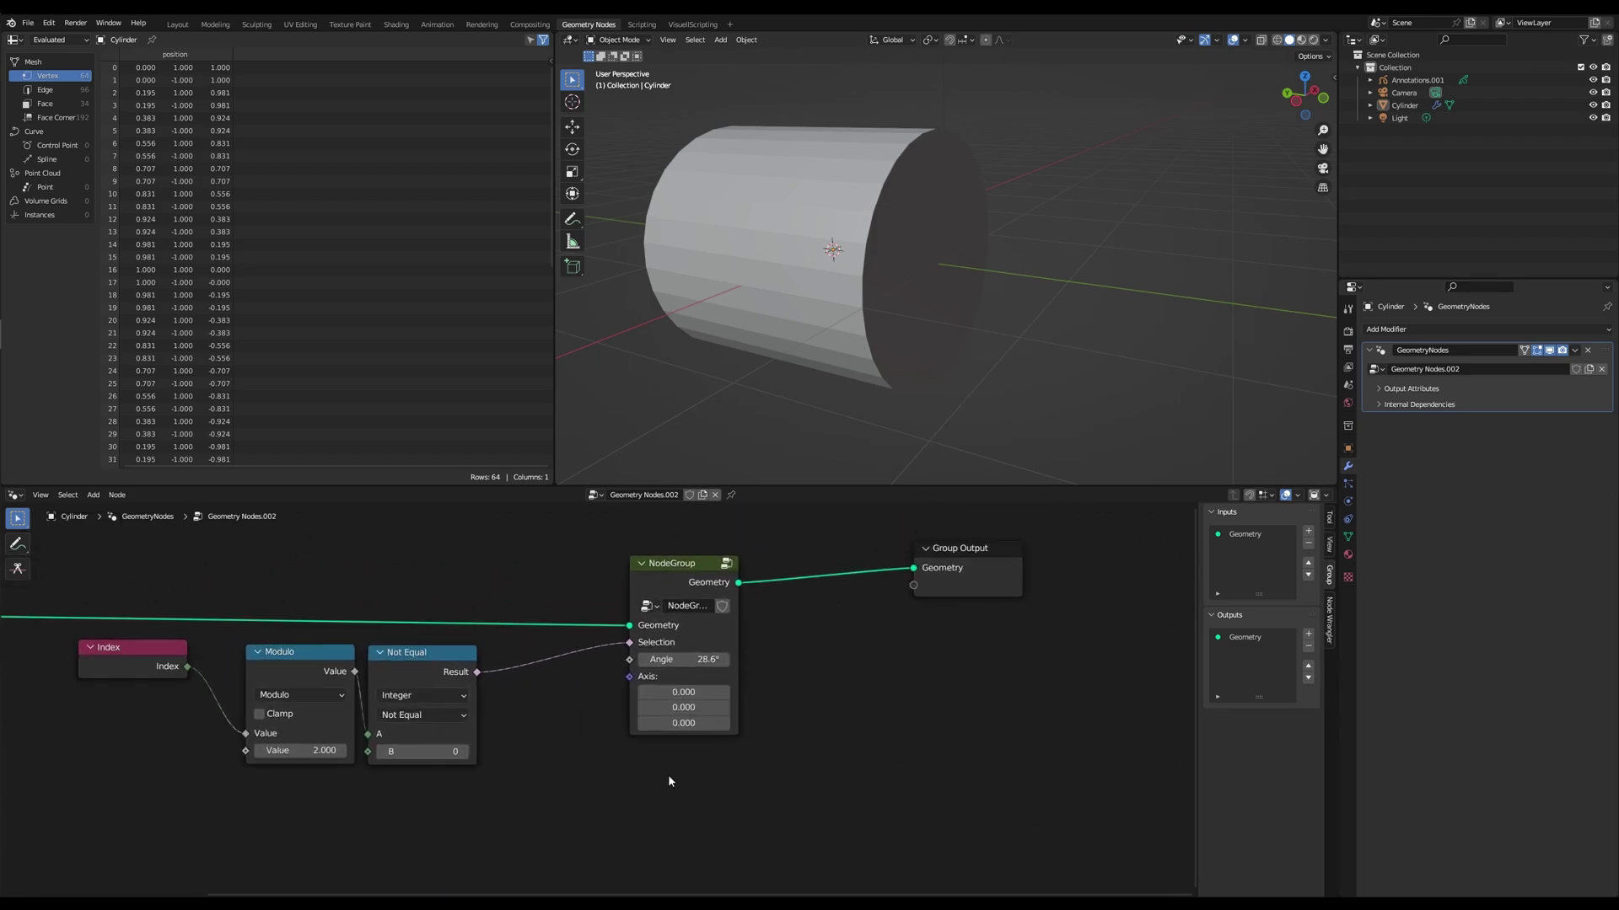
- Set the group node's Angle to 45° and its Axis Y component to 1
{"action": "left_click_drag", "start_coordinate": [678, 580], "coordinate": [656, 582]}
{"action": "double_click", "coordinate": [662, 660]}
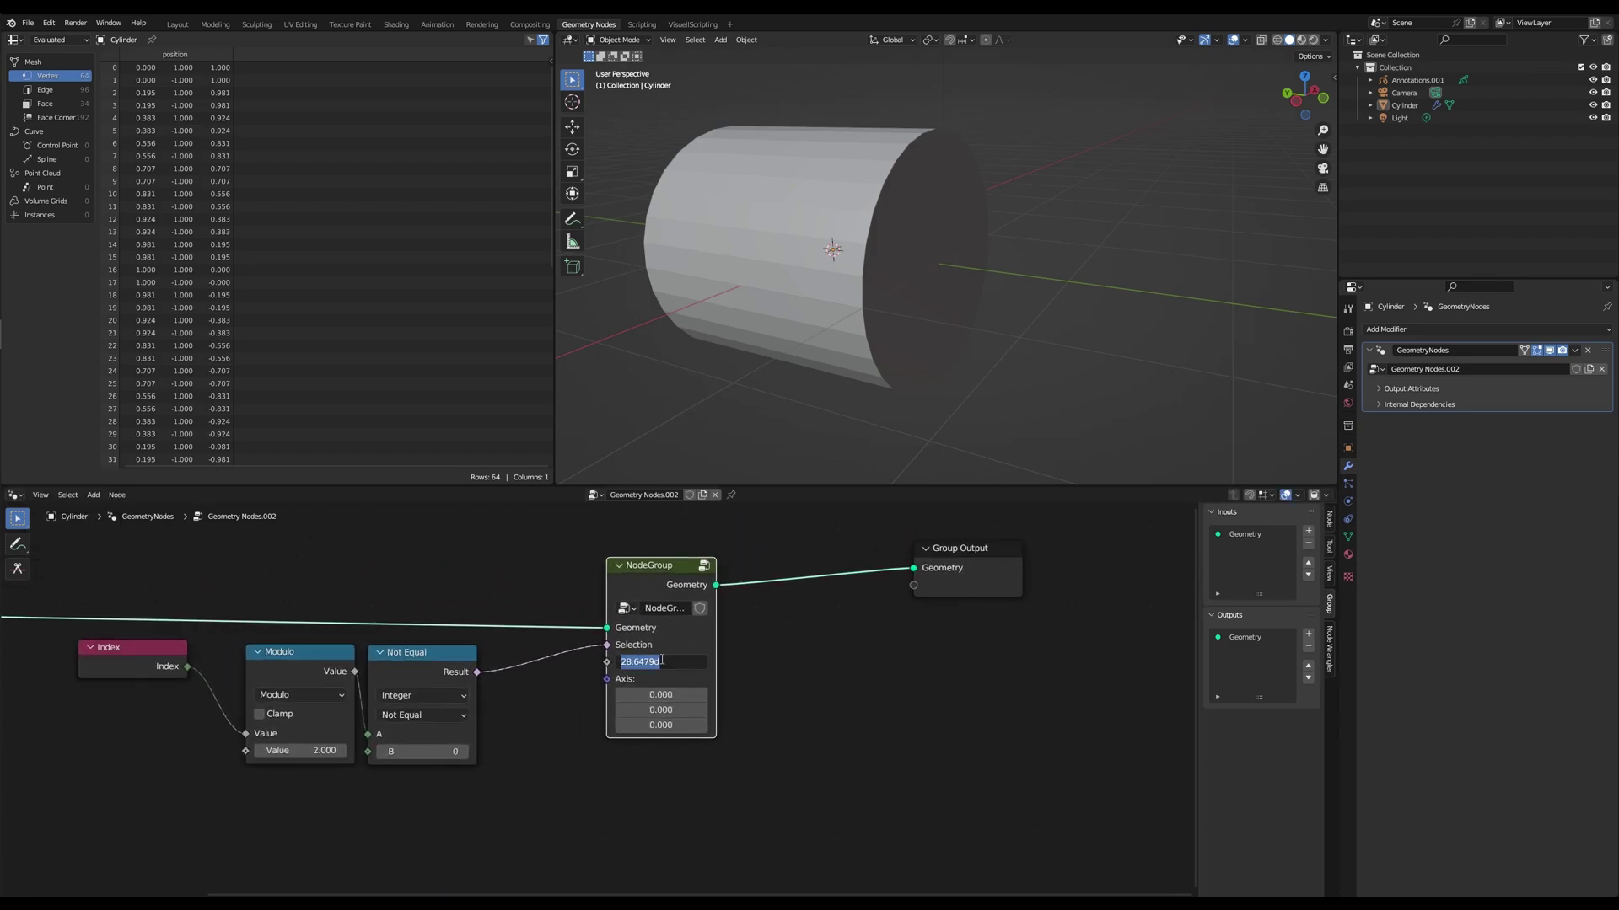
{"action": "key", "text": "Return"}
{"action": "double_click", "coordinate": [663, 710]}
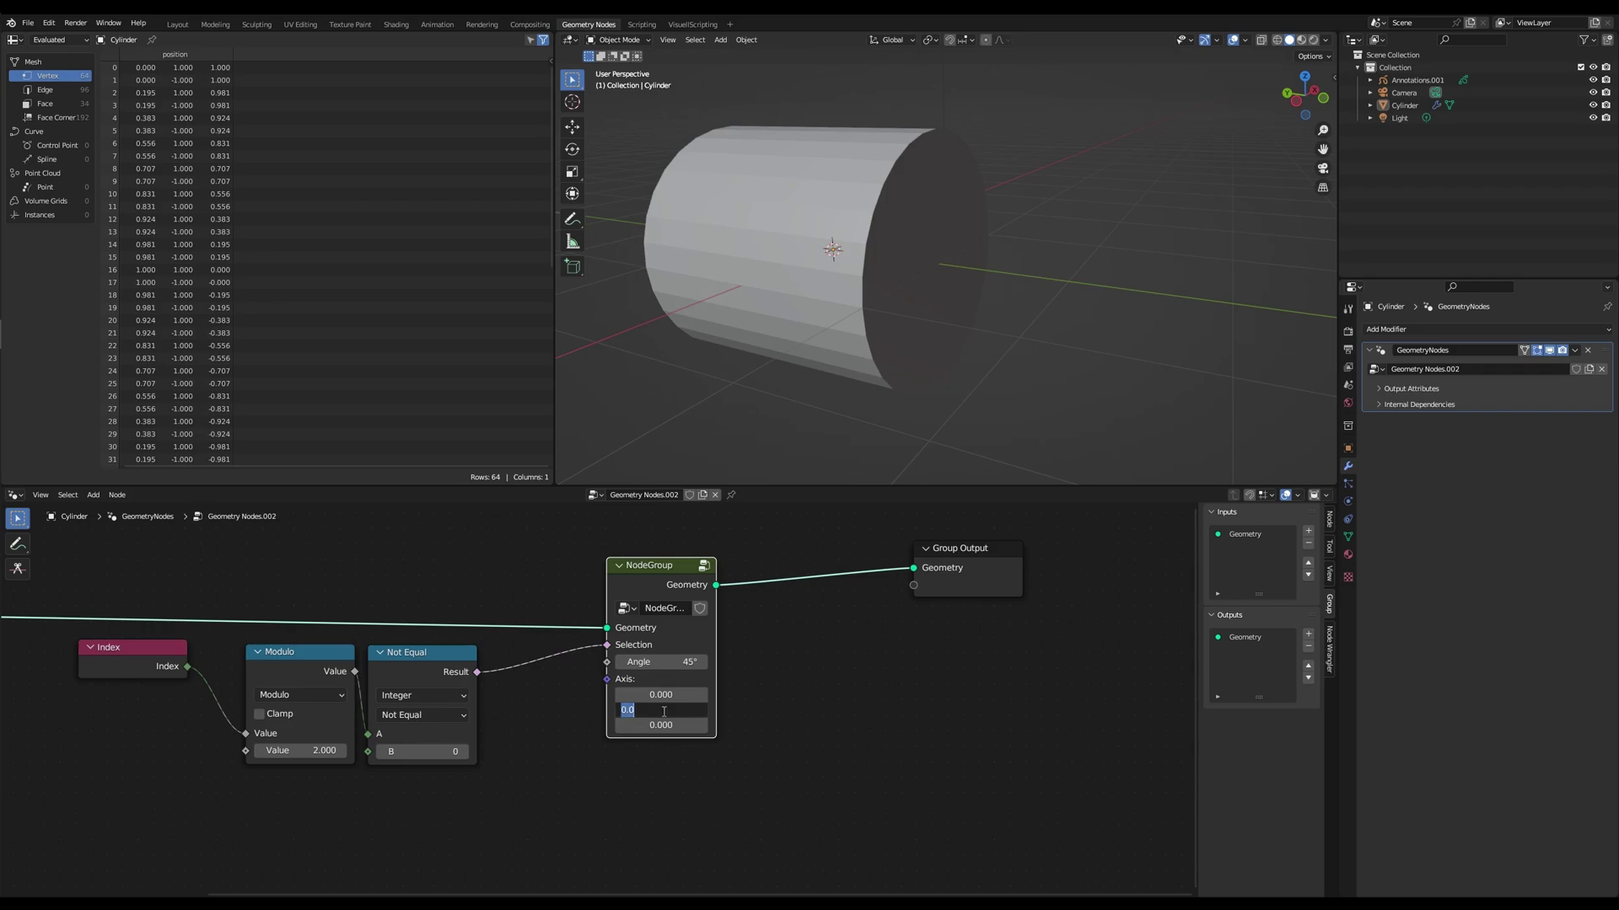
{"action": "key", "text": "Return"}
- Try an Angle of -45° on the group node and return it to 45°
{"action": "mouse_move", "coordinate": [1066, 311]}
{"action": "middle_mouse_down"}
{"action": "mouse_move", "coordinate": [1104, 297]}
{"action": "mouse_move", "coordinate": [1075, 345]}
{"action": "mouse_move", "coordinate": [1018, 315]}
{"action": "mouse_move", "coordinate": [1098, 302]}
{"action": "mouse_move", "coordinate": [1051, 336]}
{"action": "middle_mouse_up"}
{"action": "double_click", "coordinate": [649, 661]}
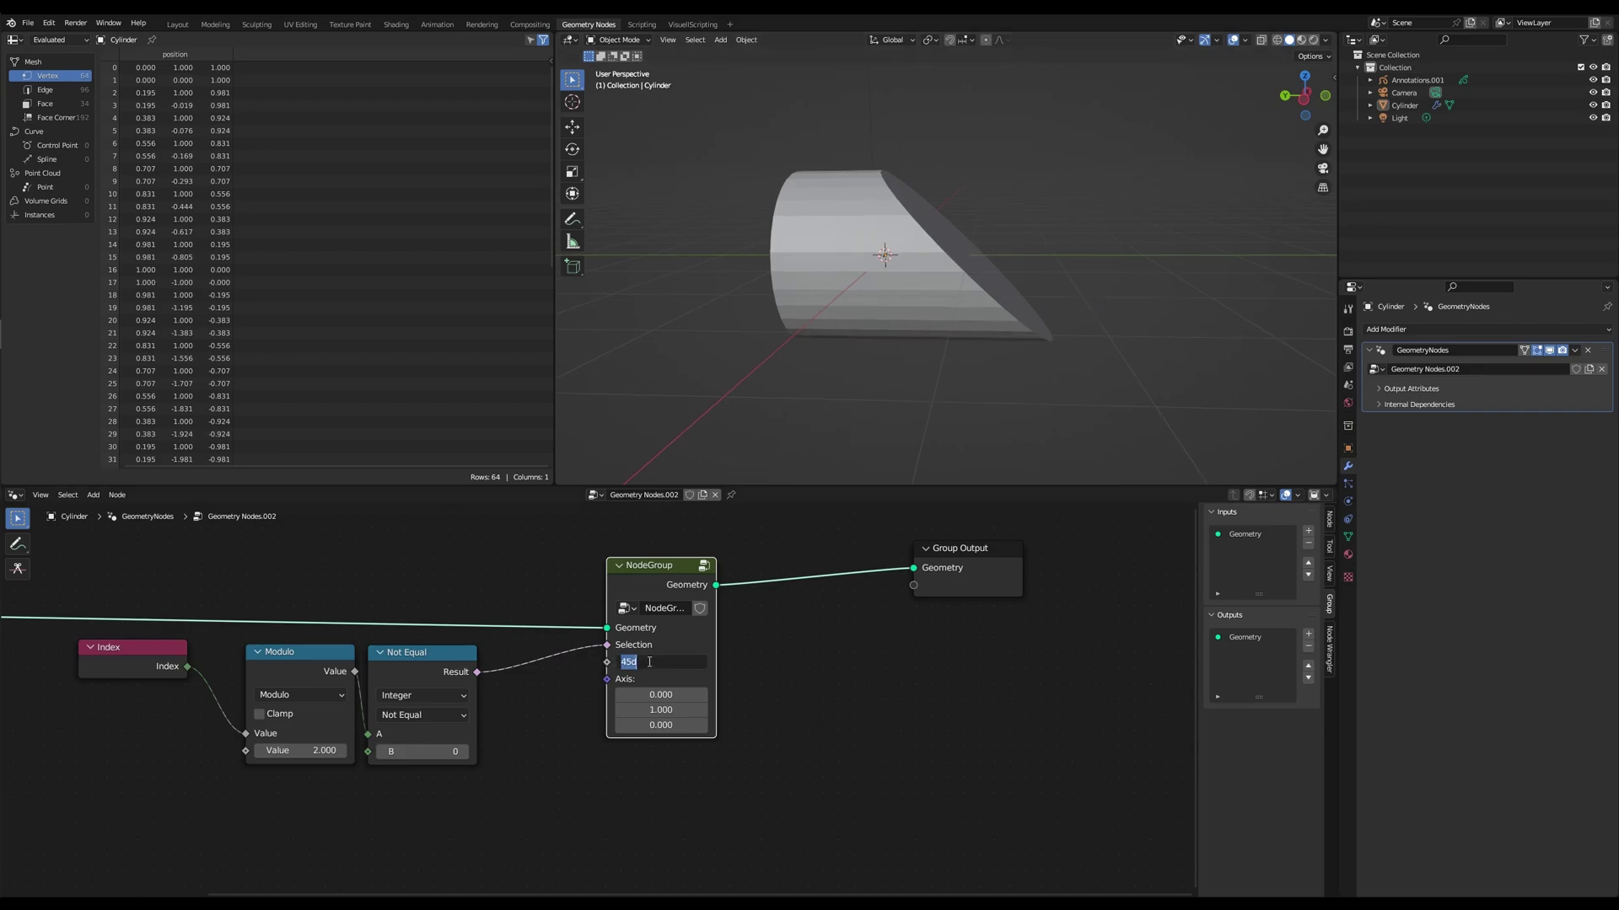
{"action": "type", "text": "-45"}
{"action": "key", "text": "Return"}
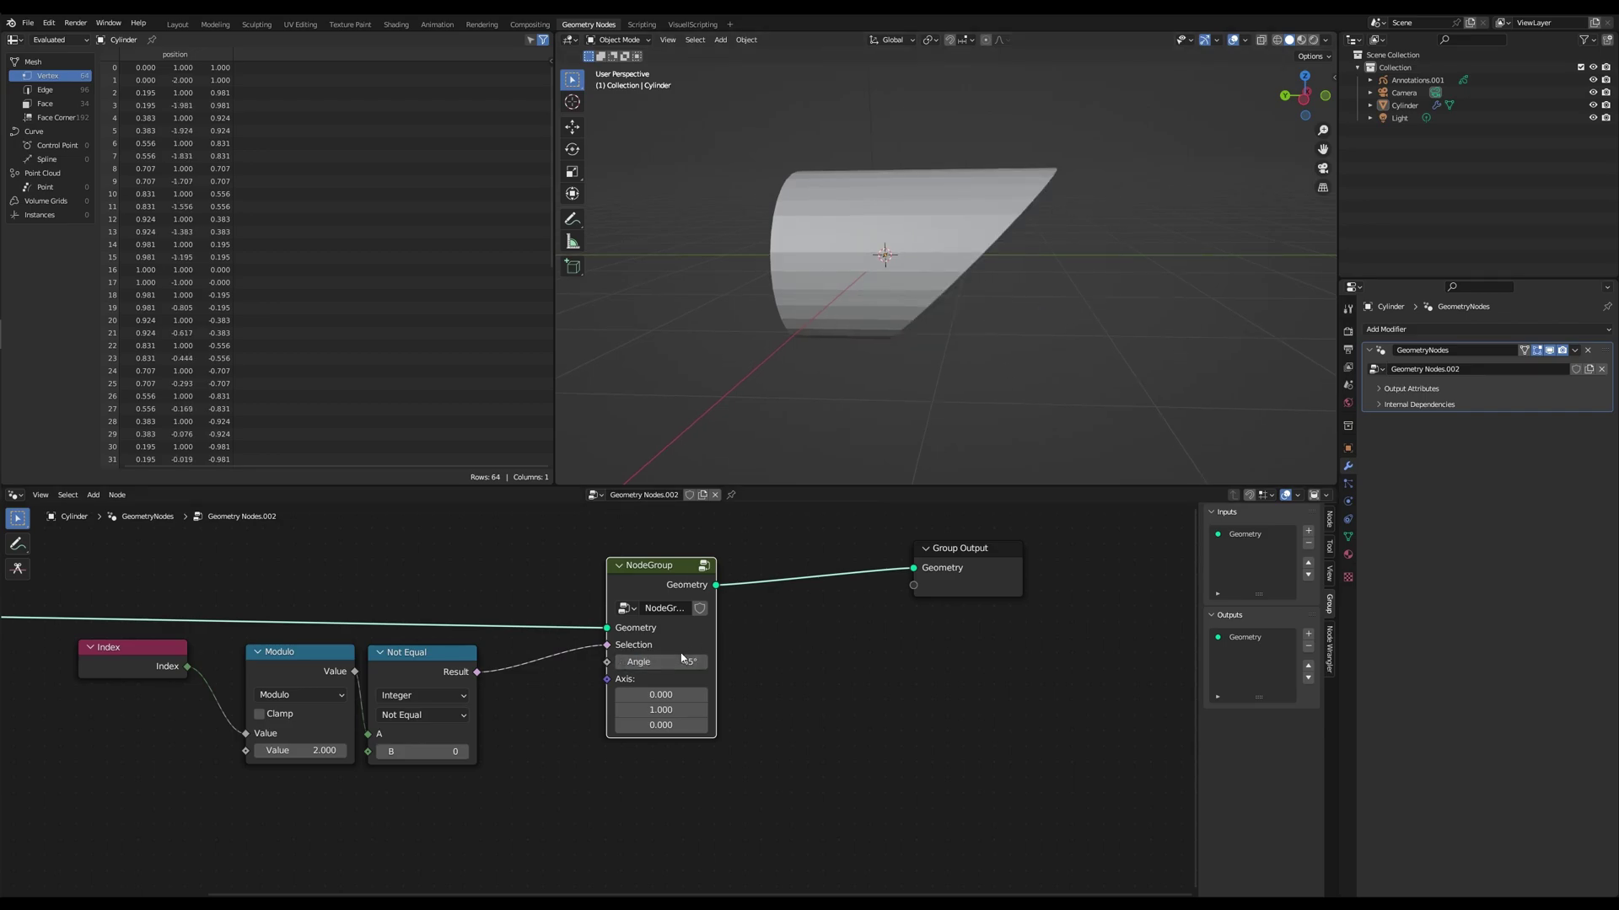
{"action": "double_click", "coordinate": [683, 660]}
{"action": "type", "text": "45"}
{"action": "key", "text": "Return"}
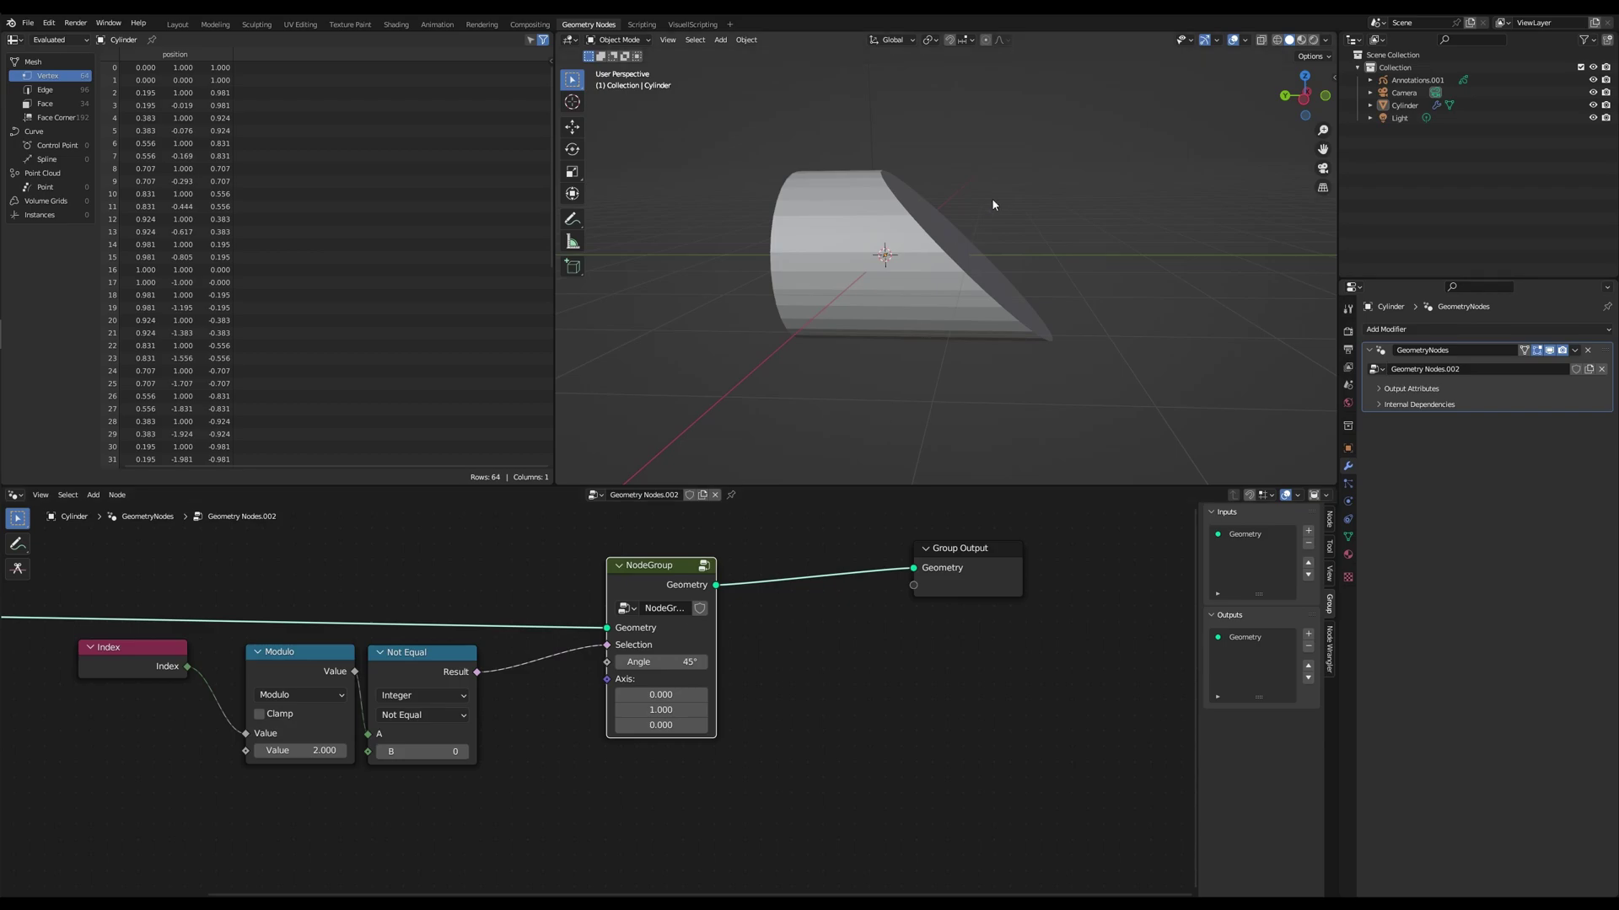
- Inspect the sheared end and select the cylinder in the 3D viewport
{"action": "middle_click_drag", "start_coordinate": [993, 205], "coordinate": [949, 337]}
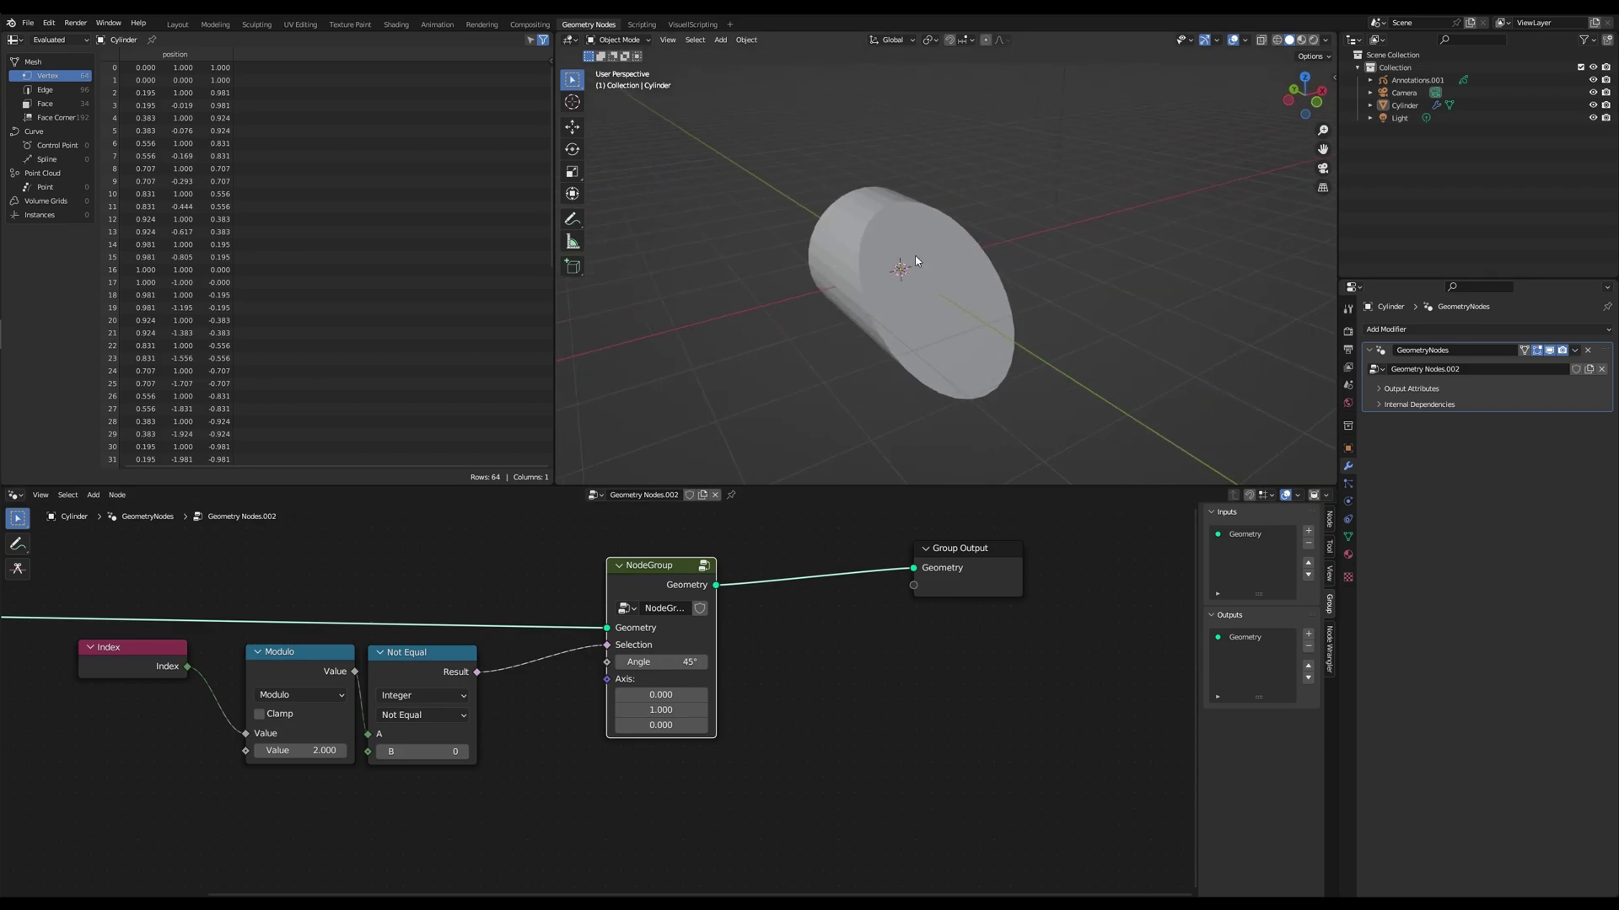
{"action": "middle_click_drag", "start_coordinate": [923, 255], "coordinate": [848, 250]}
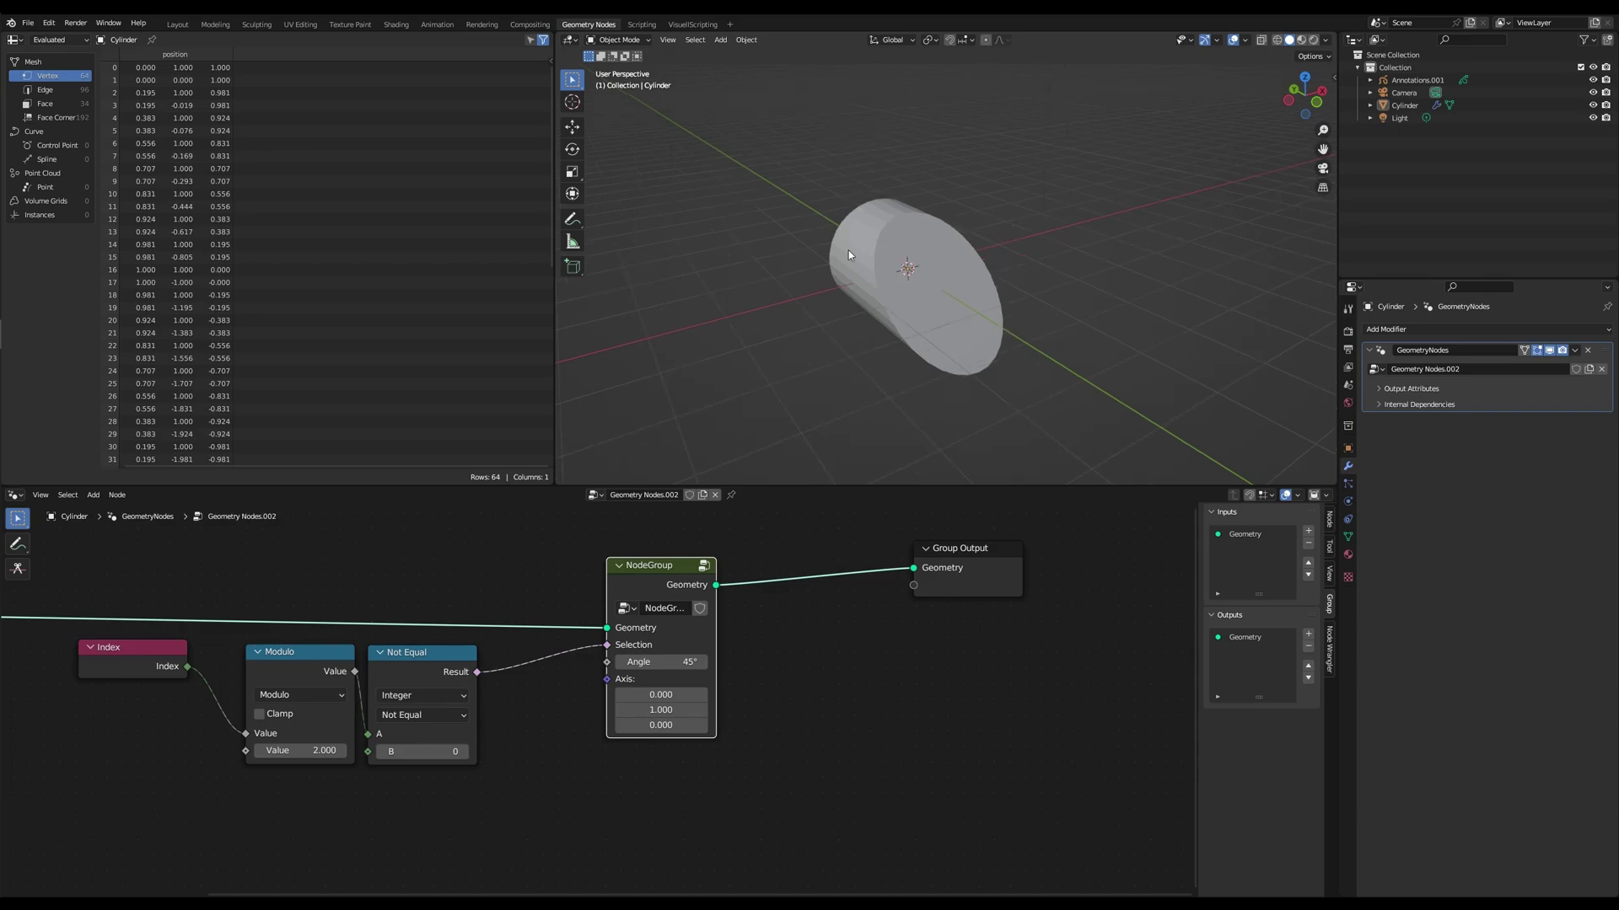
{"action": "left_click_drag", "start_coordinate": [735, 179], "coordinate": [1021, 404]}
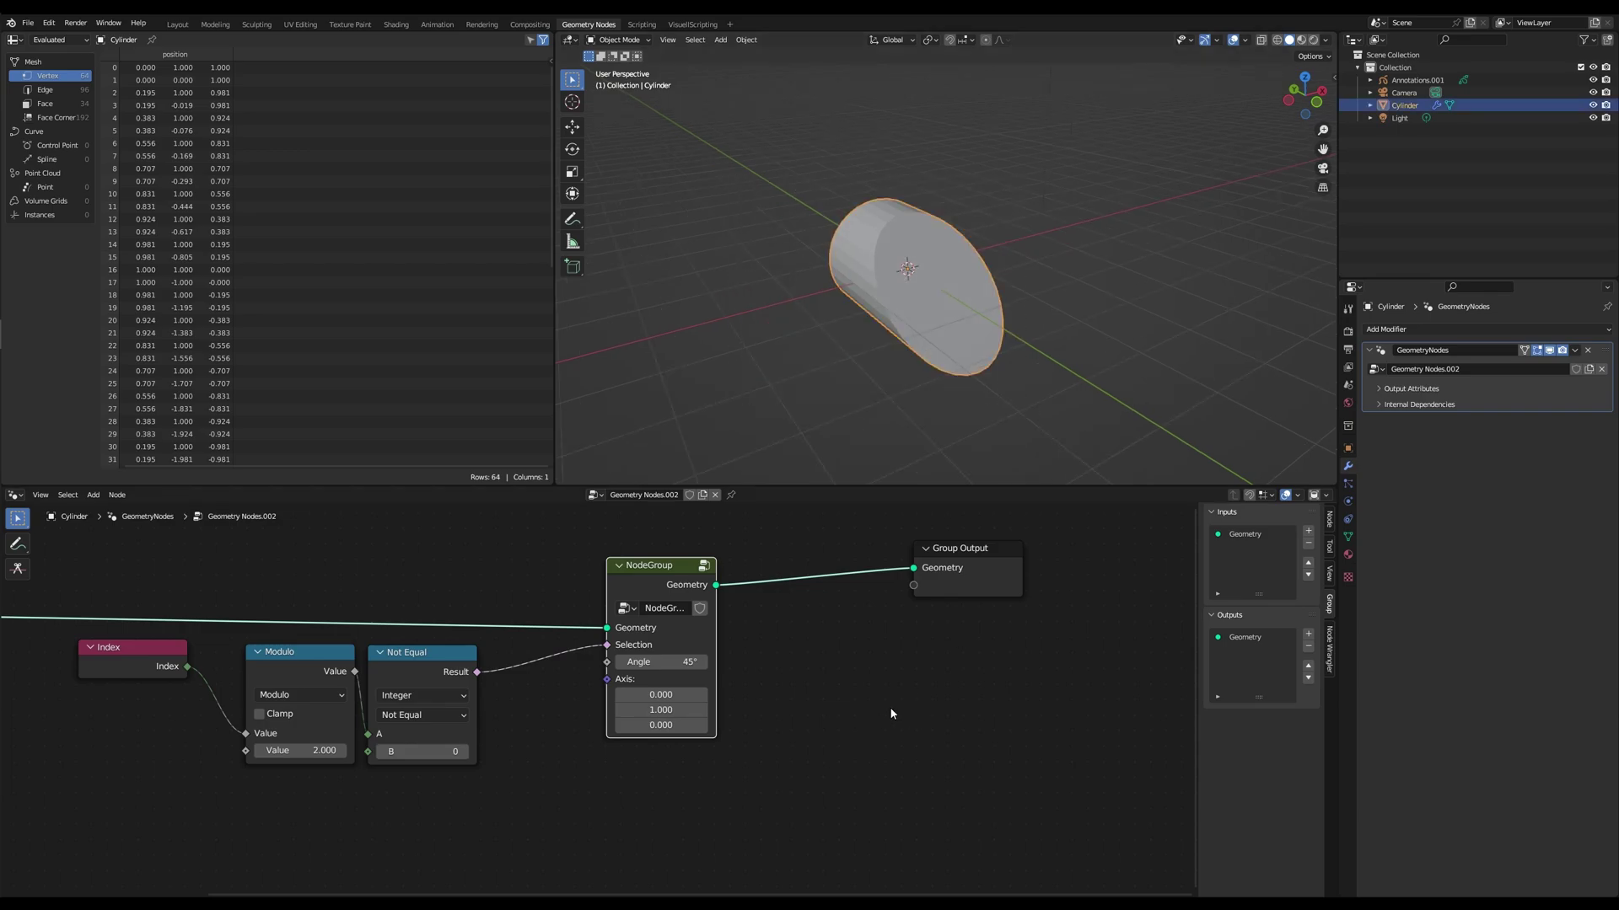
{"action": "scroll", "coordinate": [892, 712], "scroll_direction": "down", "scroll_amount": 3}
{"action": "left_click_drag", "start_coordinate": [908, 803], "coordinate": [154, 592]}
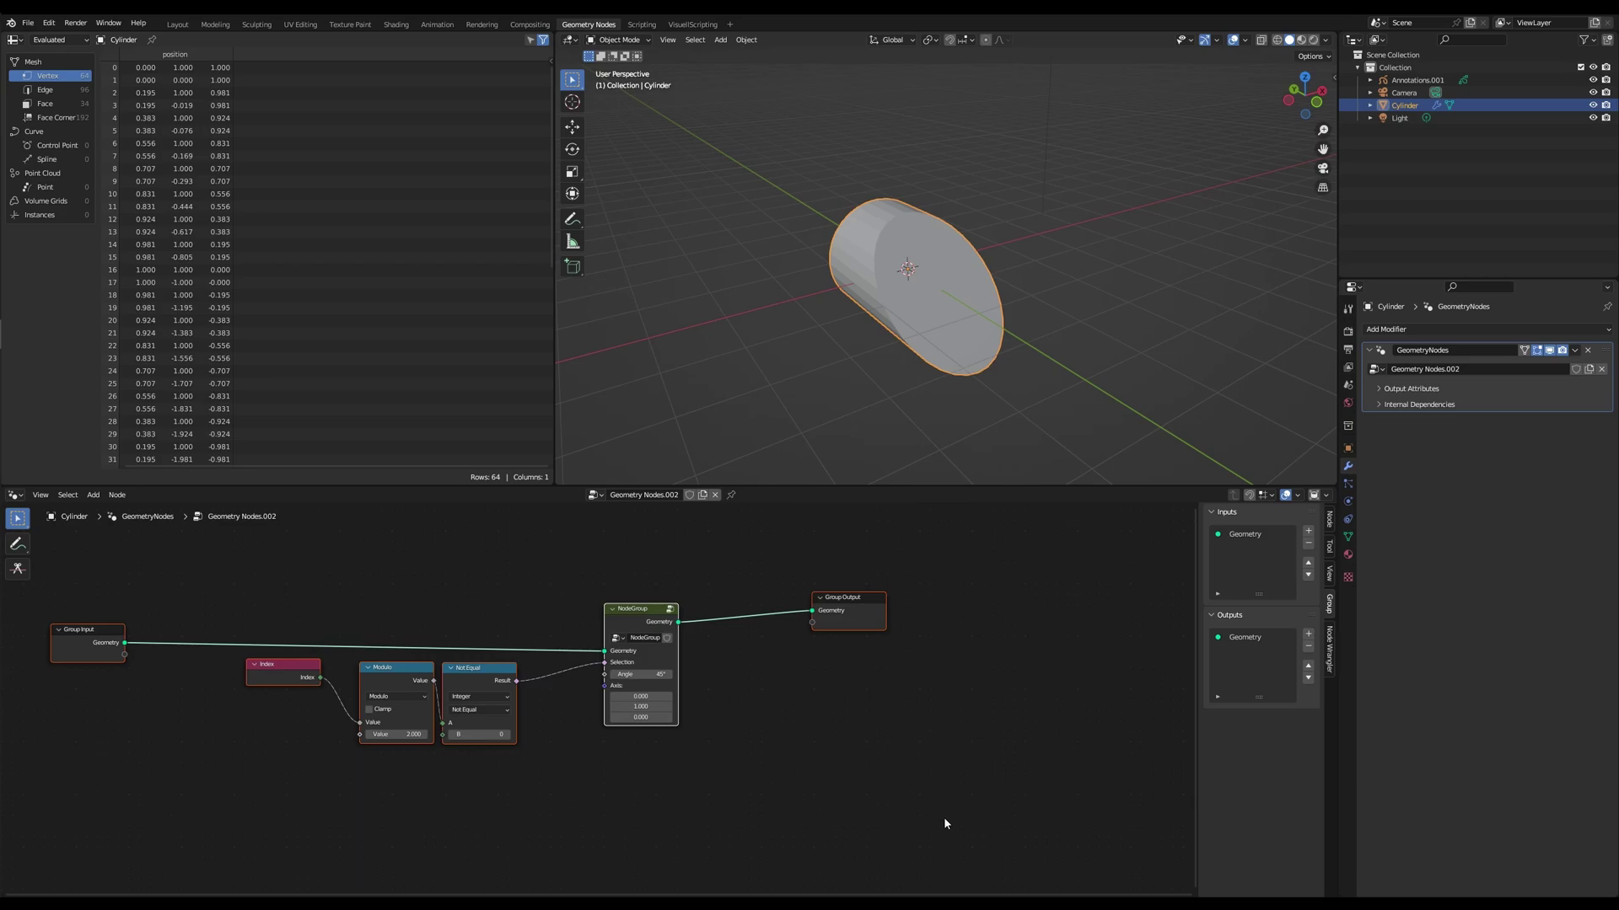
{"action": "left_click_drag", "start_coordinate": [940, 818], "coordinate": [114, 588]}
{"action": "left_click", "coordinate": [768, 684]}
{"action": "scroll", "coordinate": [838, 636], "scroll_direction": "up", "scroll_amount": 3}
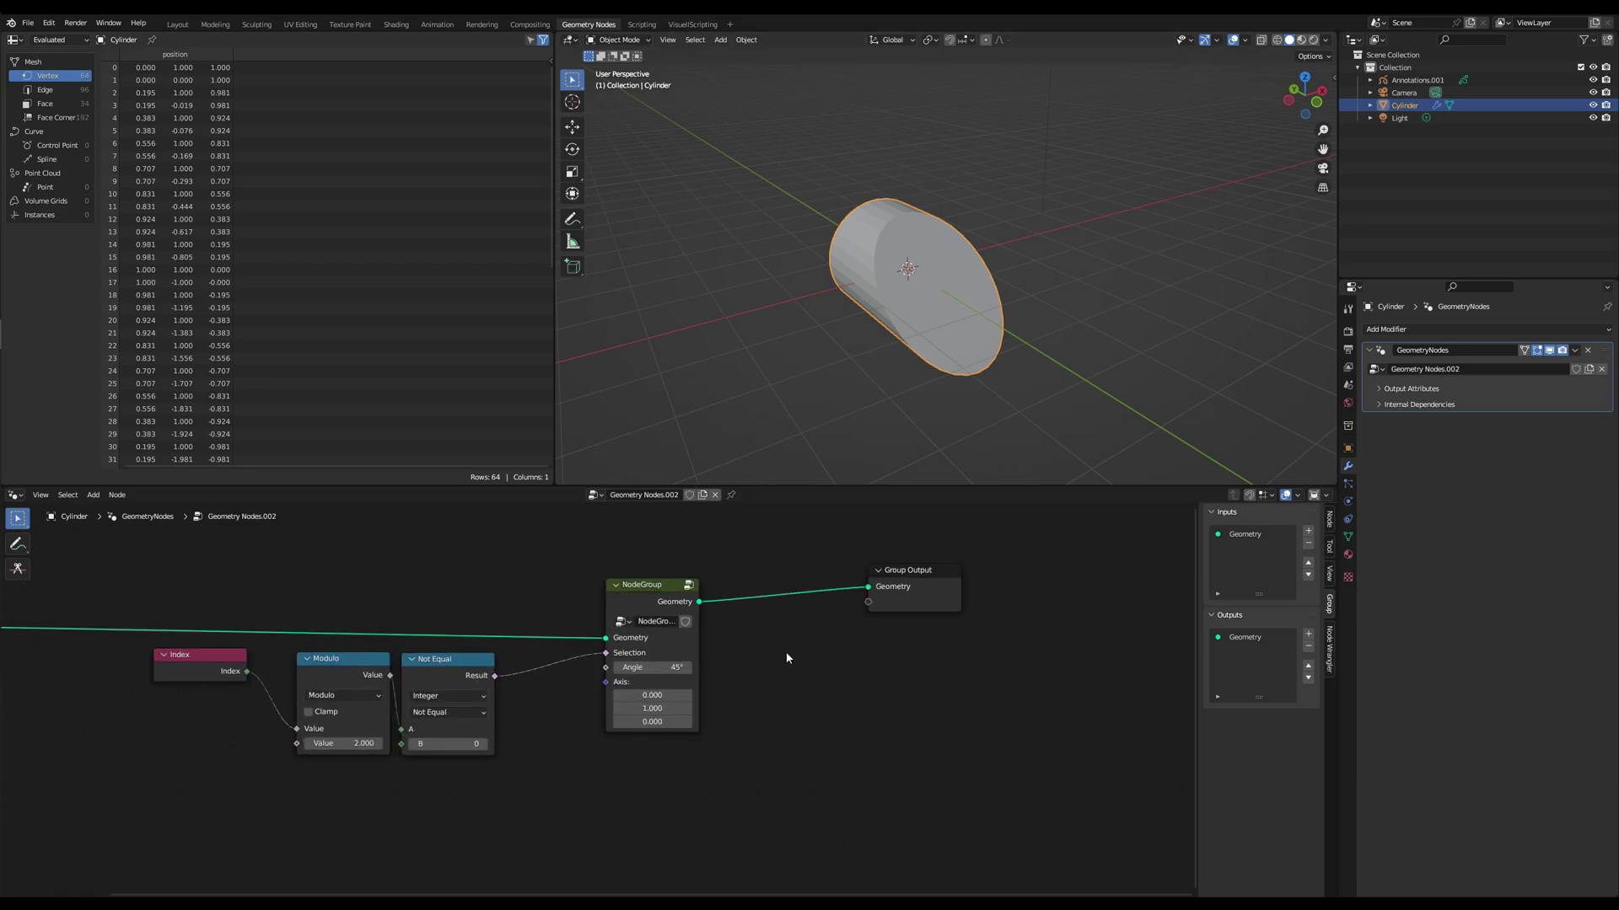
- Insert an Extrude Mesh node between the group node and Group Output, with Not Equal's Result driving its Selection
{"action": "key", "text": "shift+a"}
{"action": "type", "text": "sextr"}
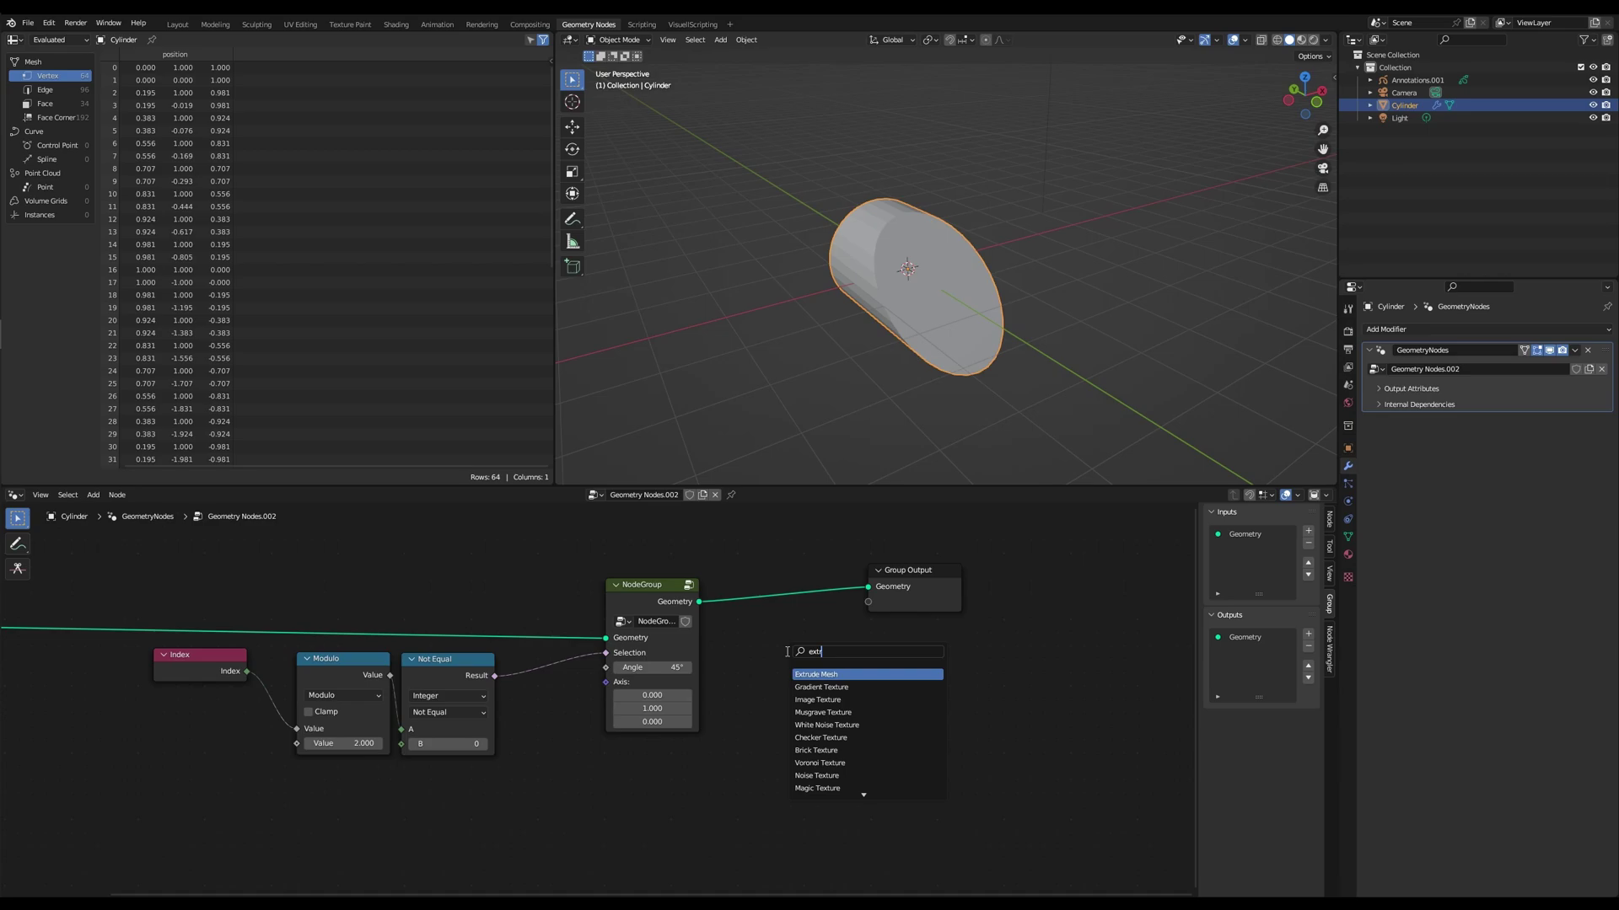
{"action": "key", "text": "Return"}
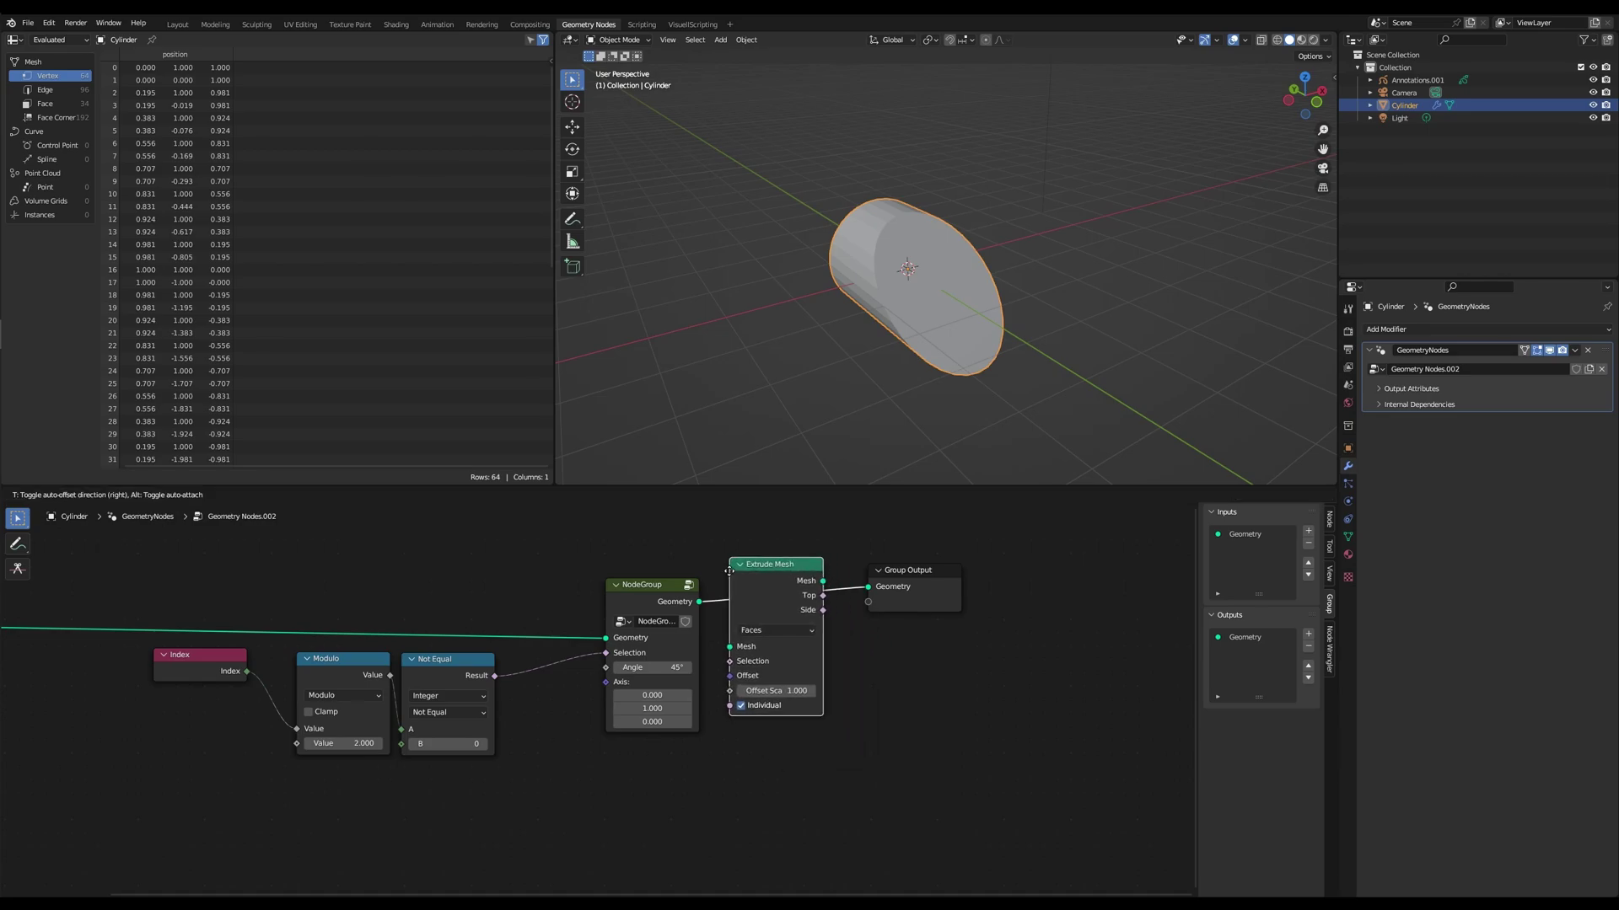
{"action": "left_click", "coordinate": [750, 582]}
{"action": "left_click", "coordinate": [802, 632]}
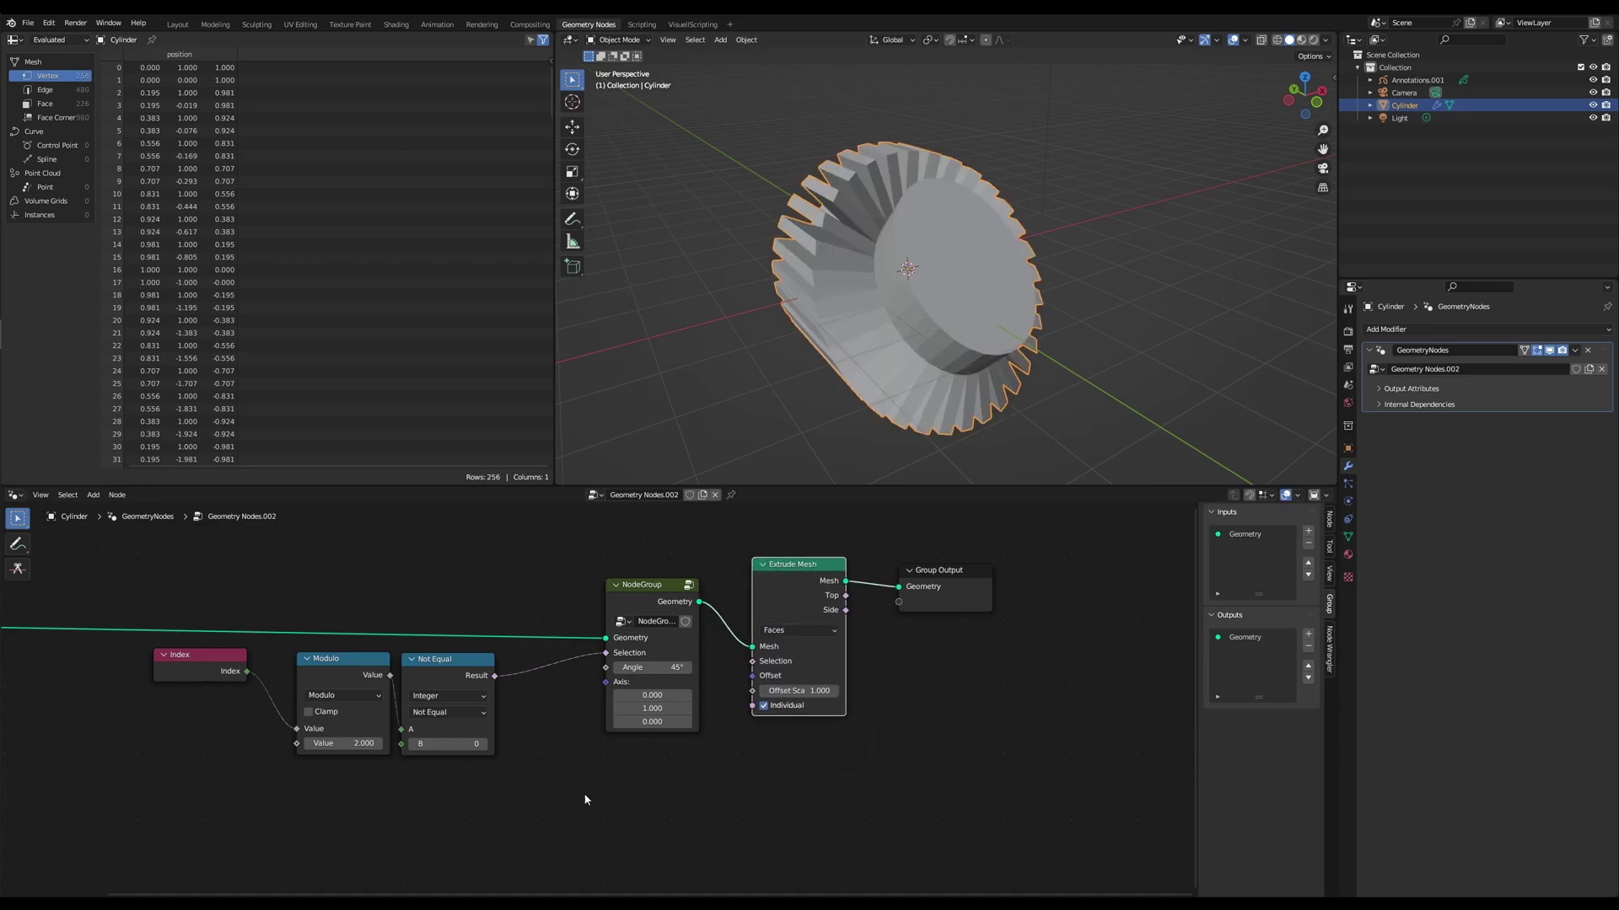
{"action": "left_click_drag", "start_coordinate": [494, 676], "coordinate": [752, 661]}
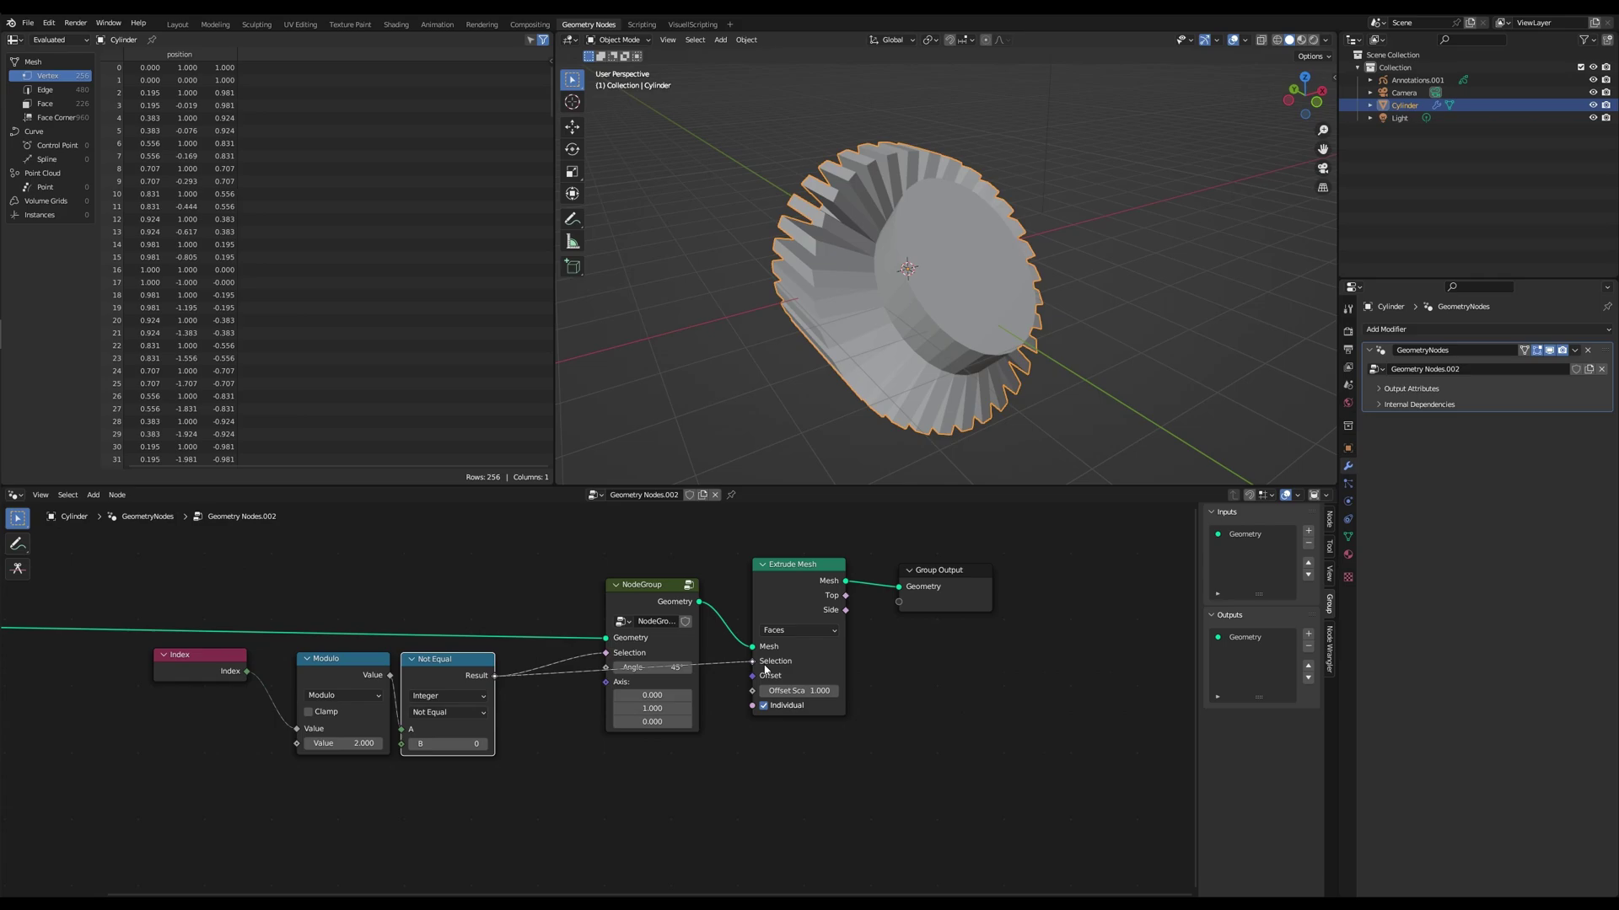
{"action": "middle_click_drag", "start_coordinate": [922, 352], "coordinate": [947, 336]}
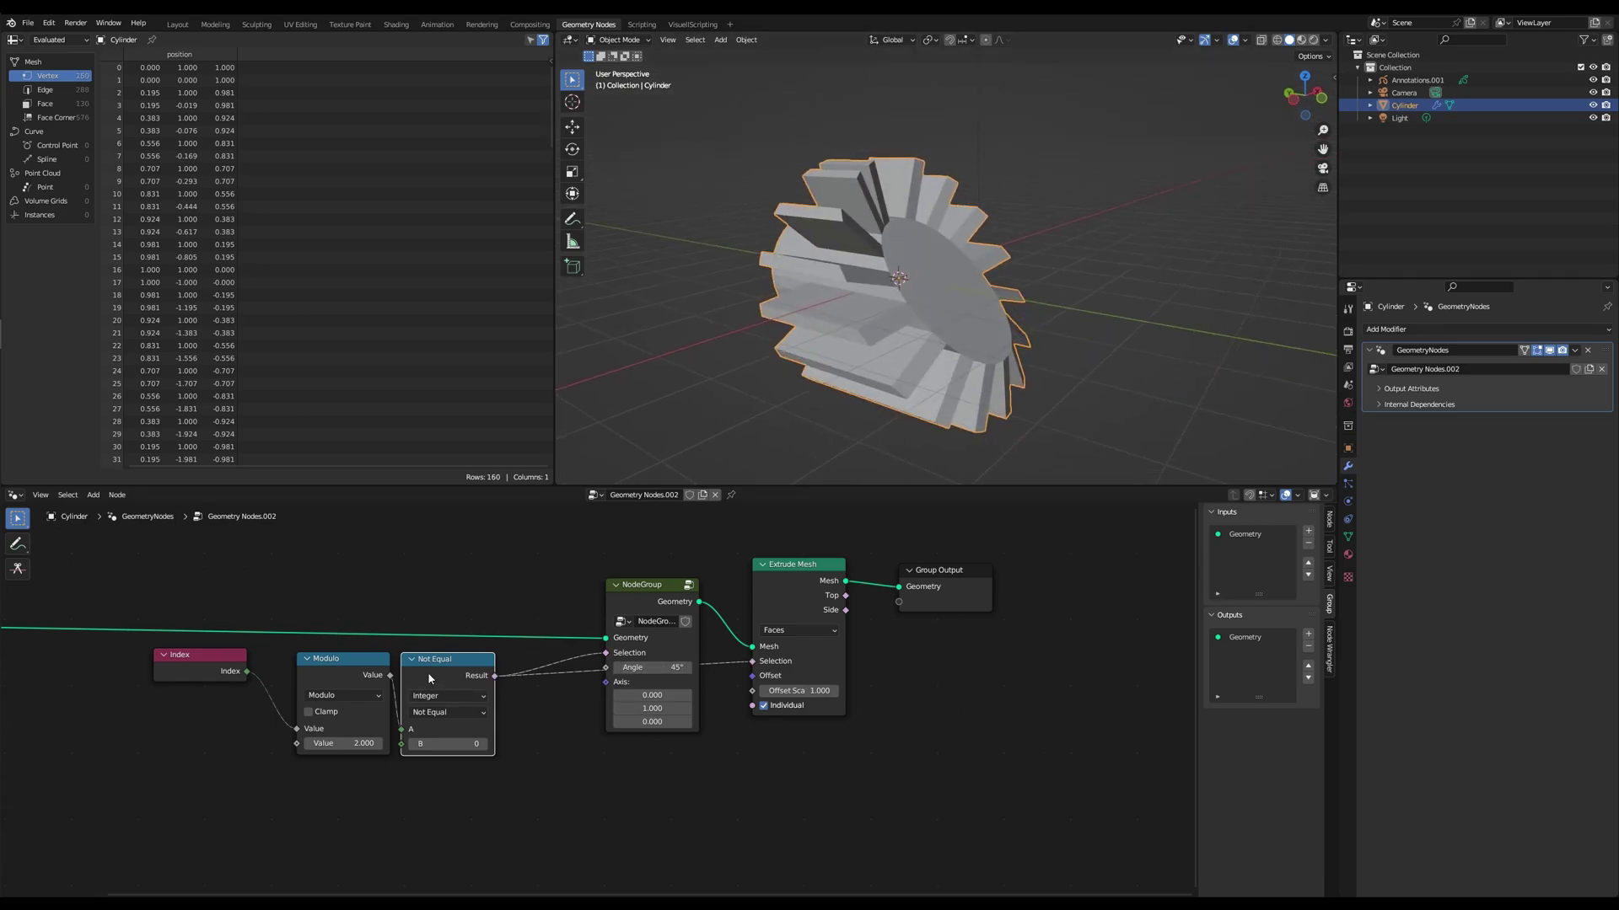
- Duplicate the Not Equal node, switch the copy to Equal, and wire it from Modulo's Value into Extrude Mesh's Selection
{"action": "key", "text": "shift+d"}
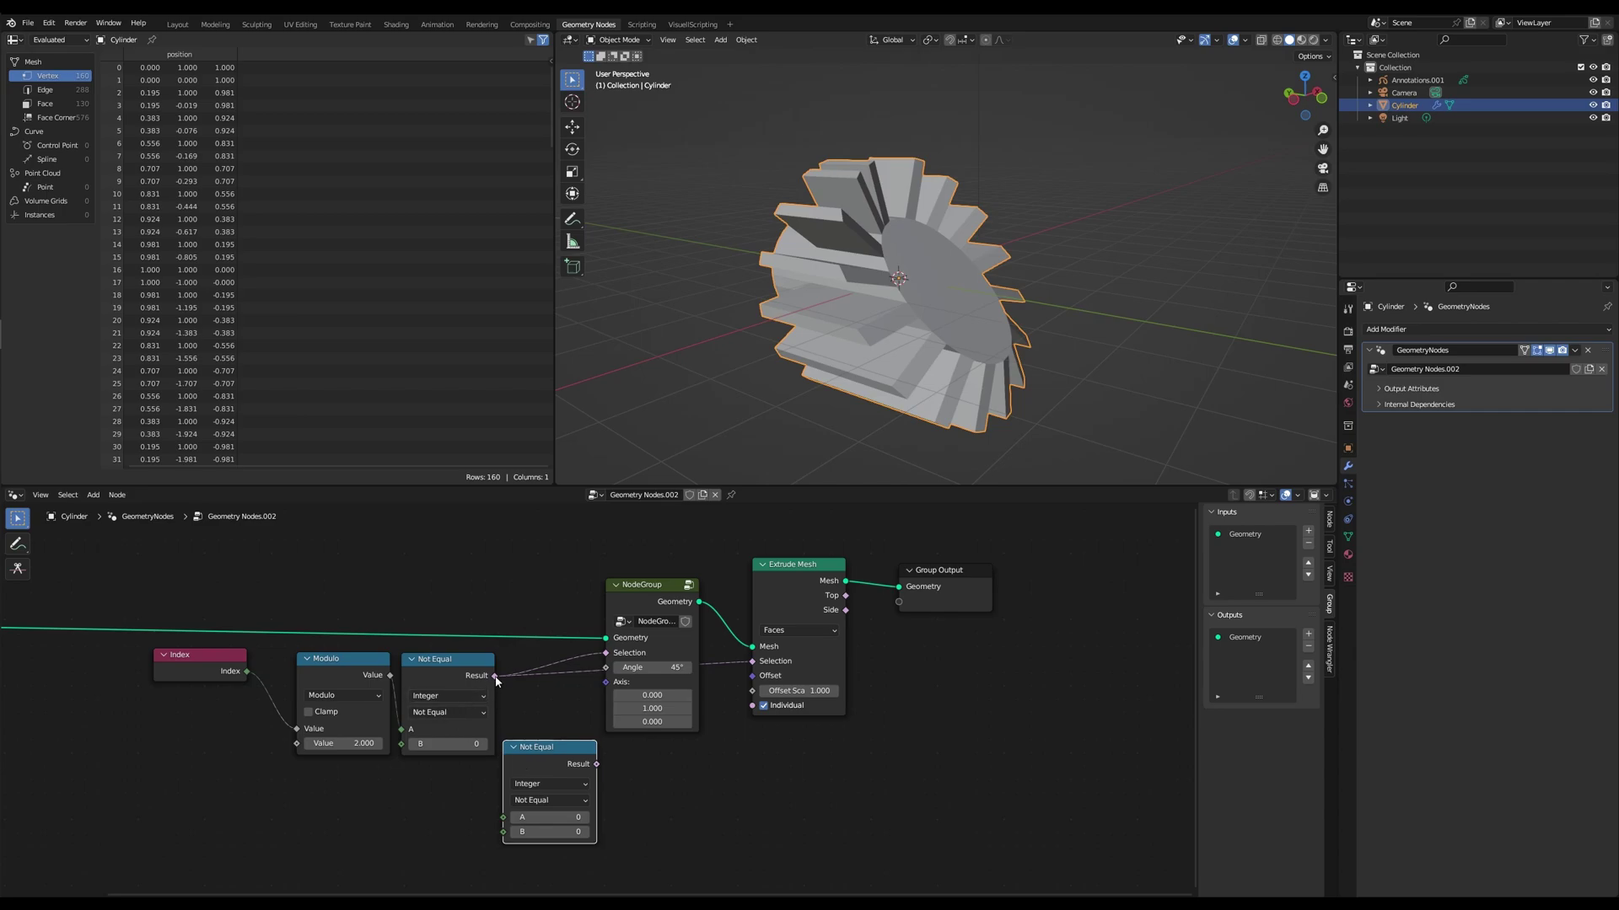
{"action": "middle_click_drag", "start_coordinate": [908, 361], "coordinate": [961, 361]}
{"action": "left_click", "coordinate": [543, 801]}
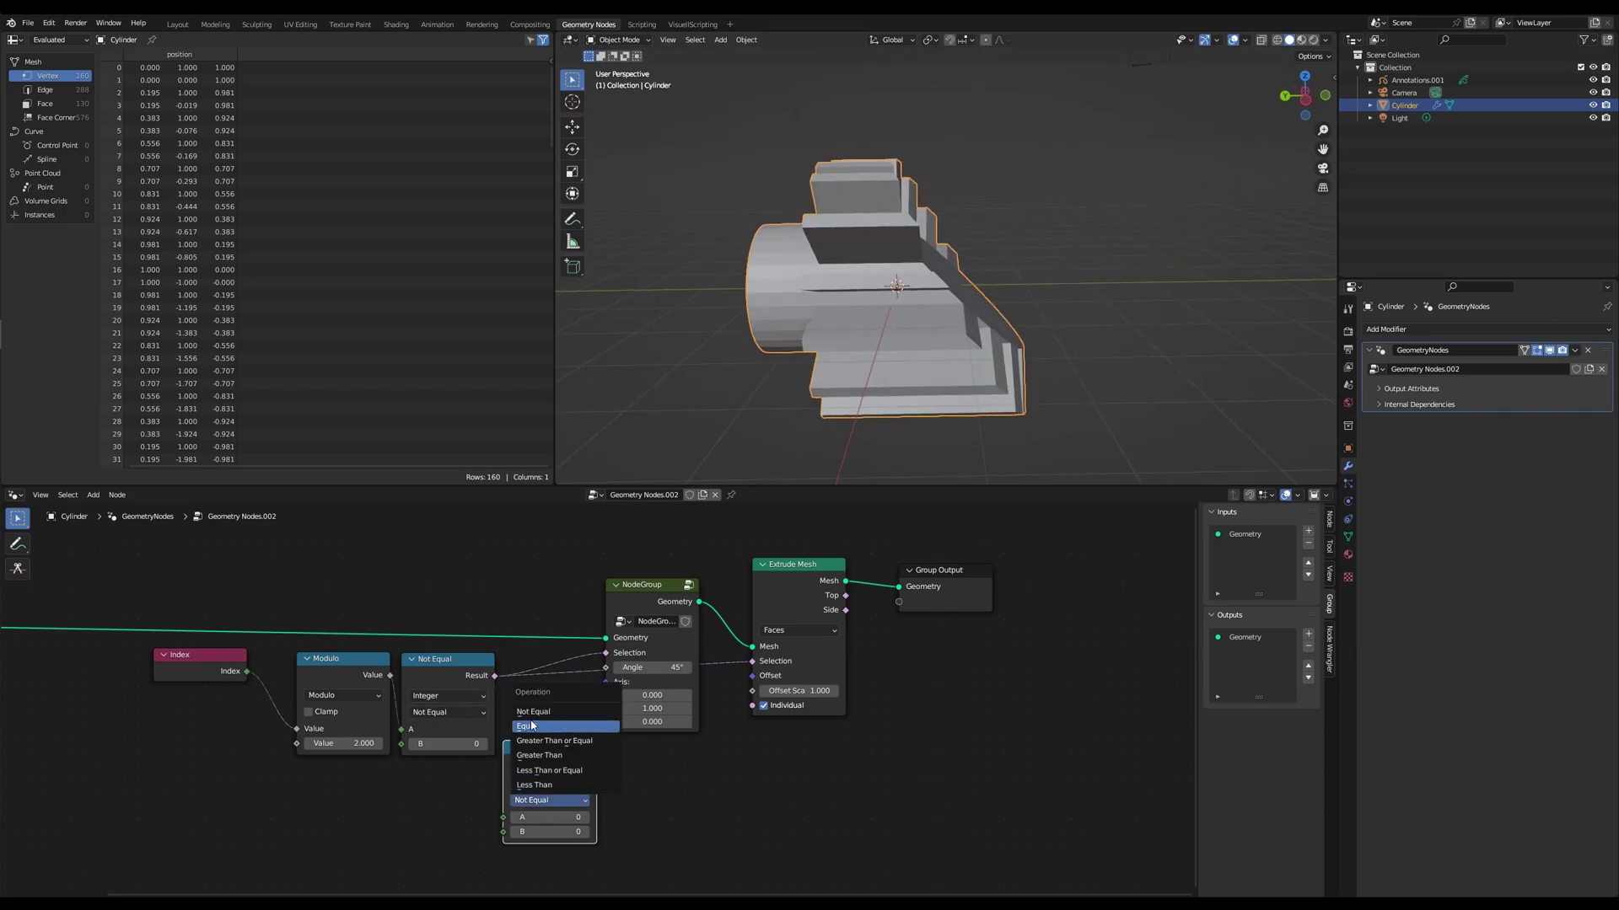
{"action": "left_click", "coordinate": [544, 781]}
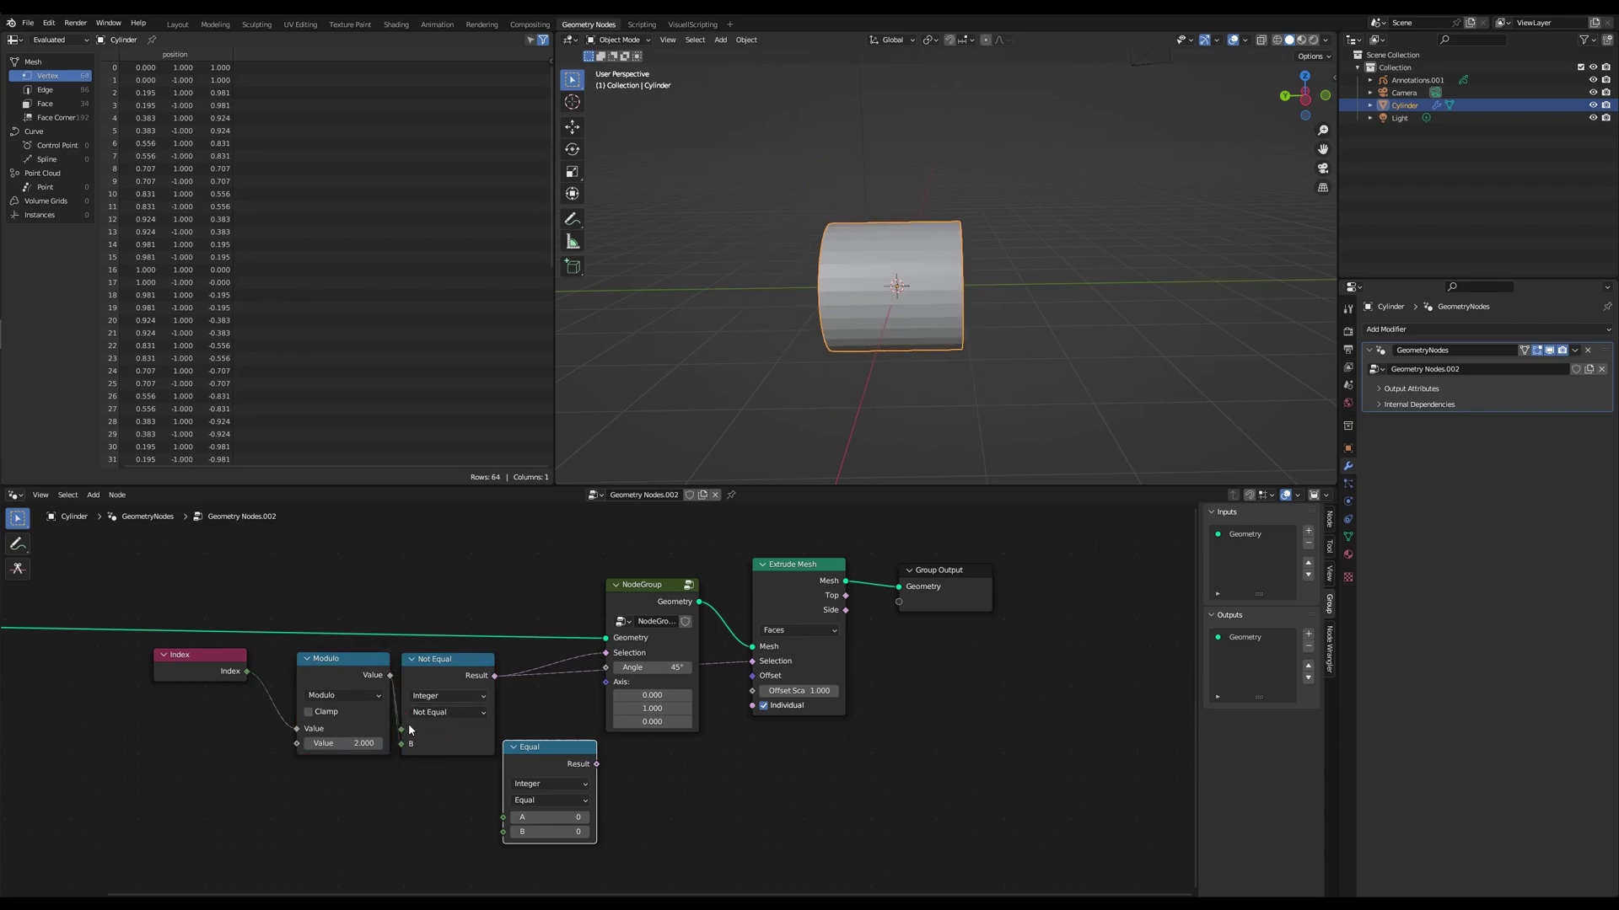
{"action": "left_click_drag", "start_coordinate": [389, 676], "coordinate": [503, 817]}
{"action": "left_click_drag", "start_coordinate": [596, 764], "coordinate": [758, 661]}
{"action": "middle_click_drag", "start_coordinate": [1045, 354], "coordinate": [1015, 355]}
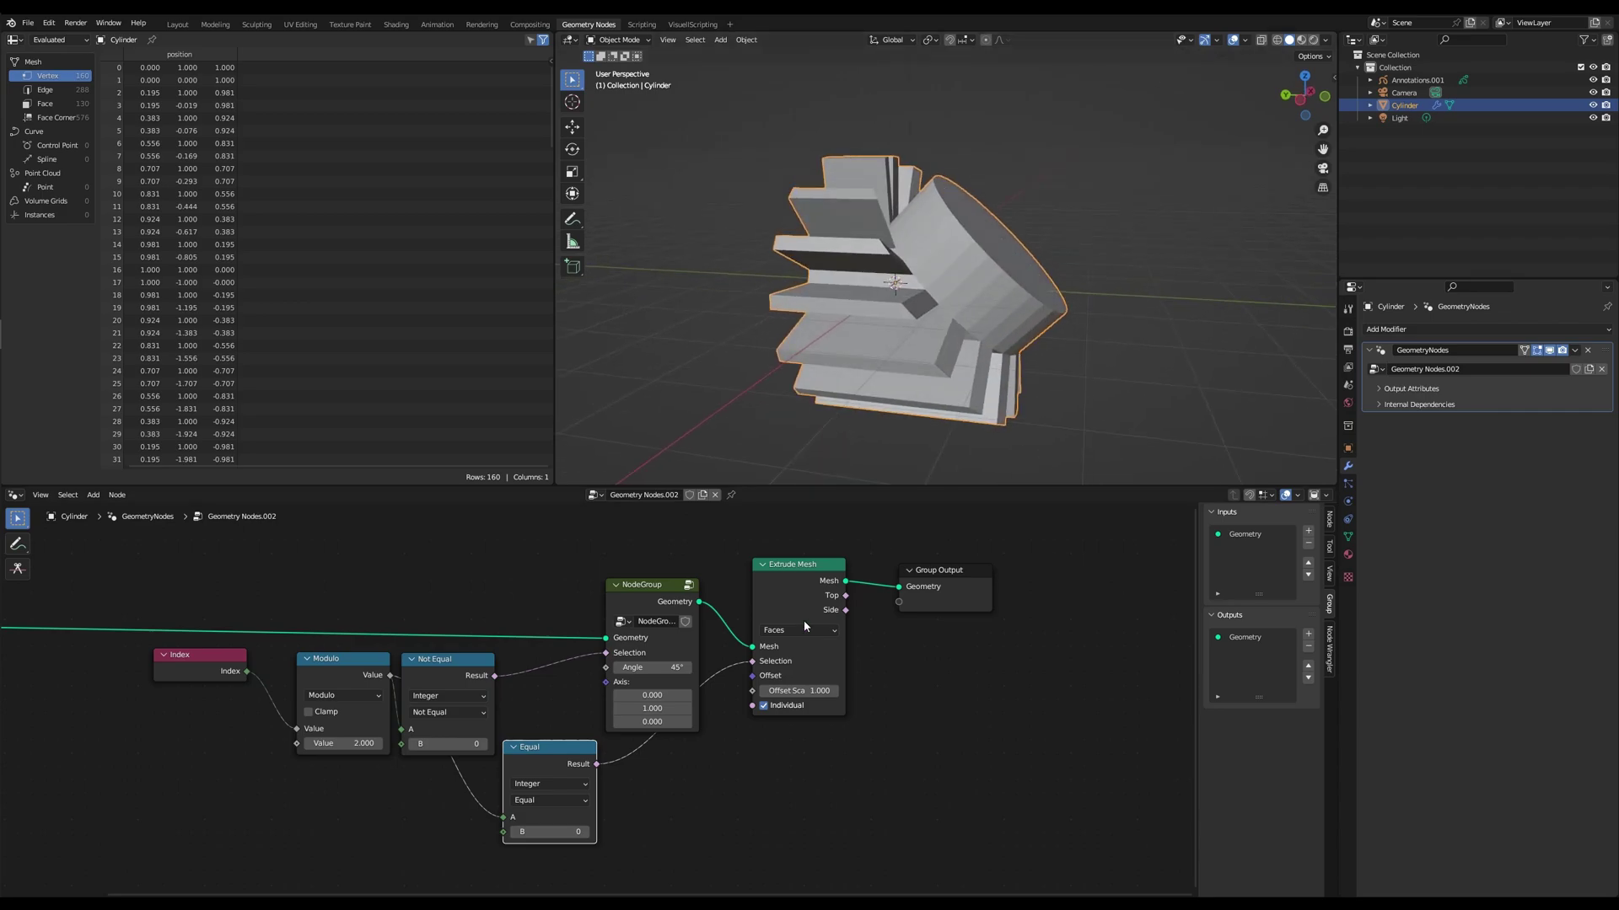
- Disconnect Equal from Extrude Mesh and feed its A input from a duplicated Index node instead of Modulo
{"action": "left_click_drag", "start_coordinate": [753, 661], "coordinate": [695, 755]}
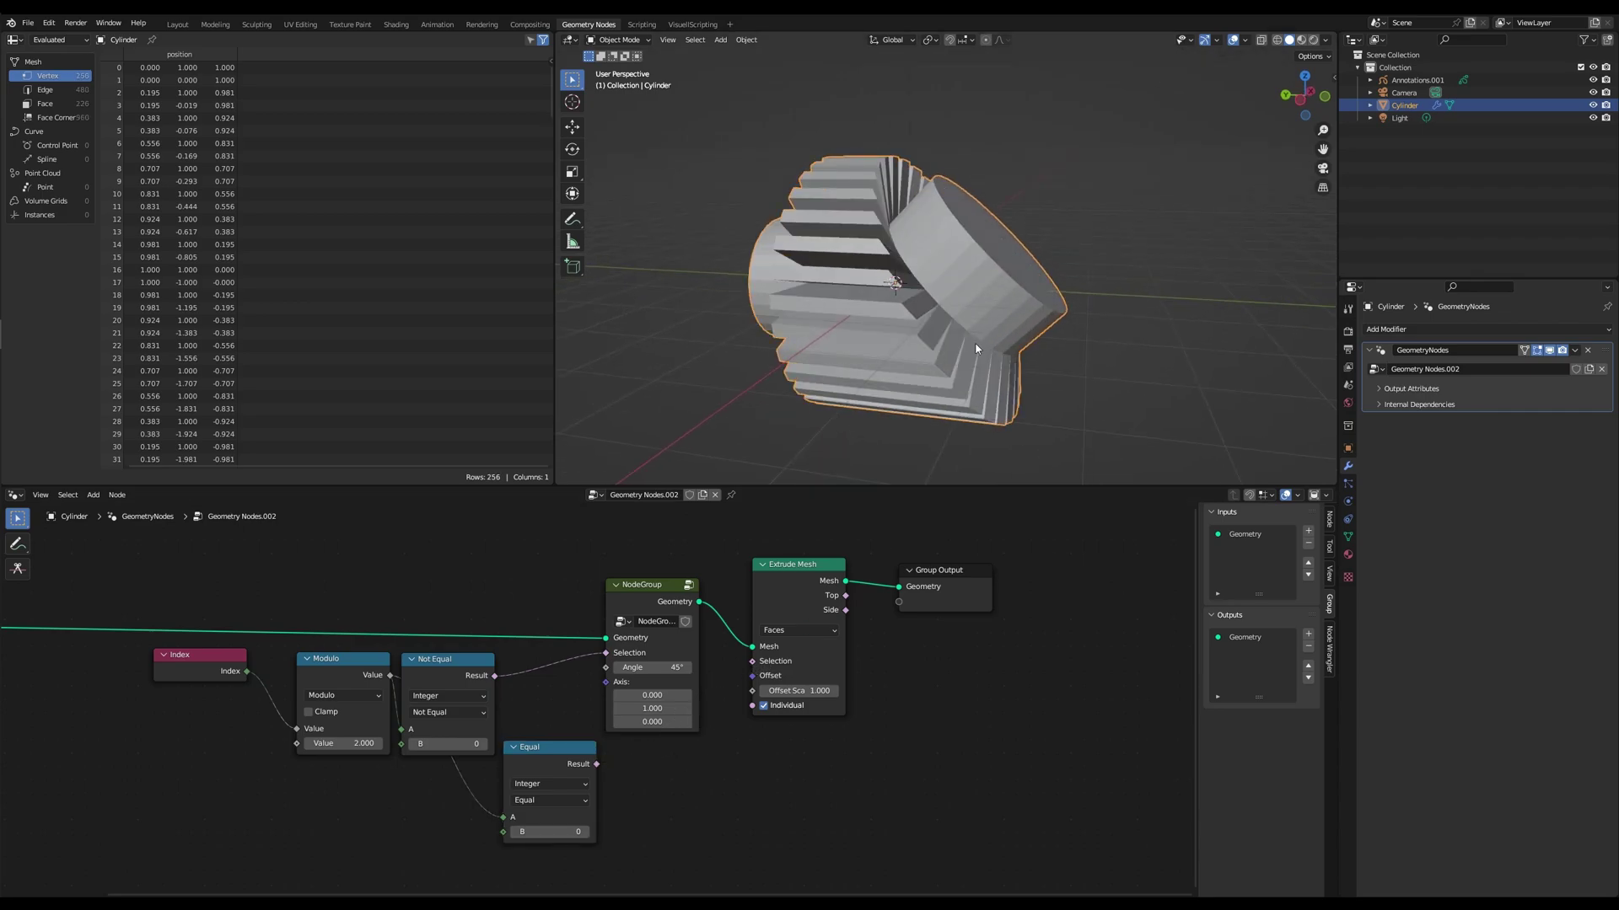
{"action": "middle_click_drag", "start_coordinate": [976, 348], "coordinate": [1079, 118]}
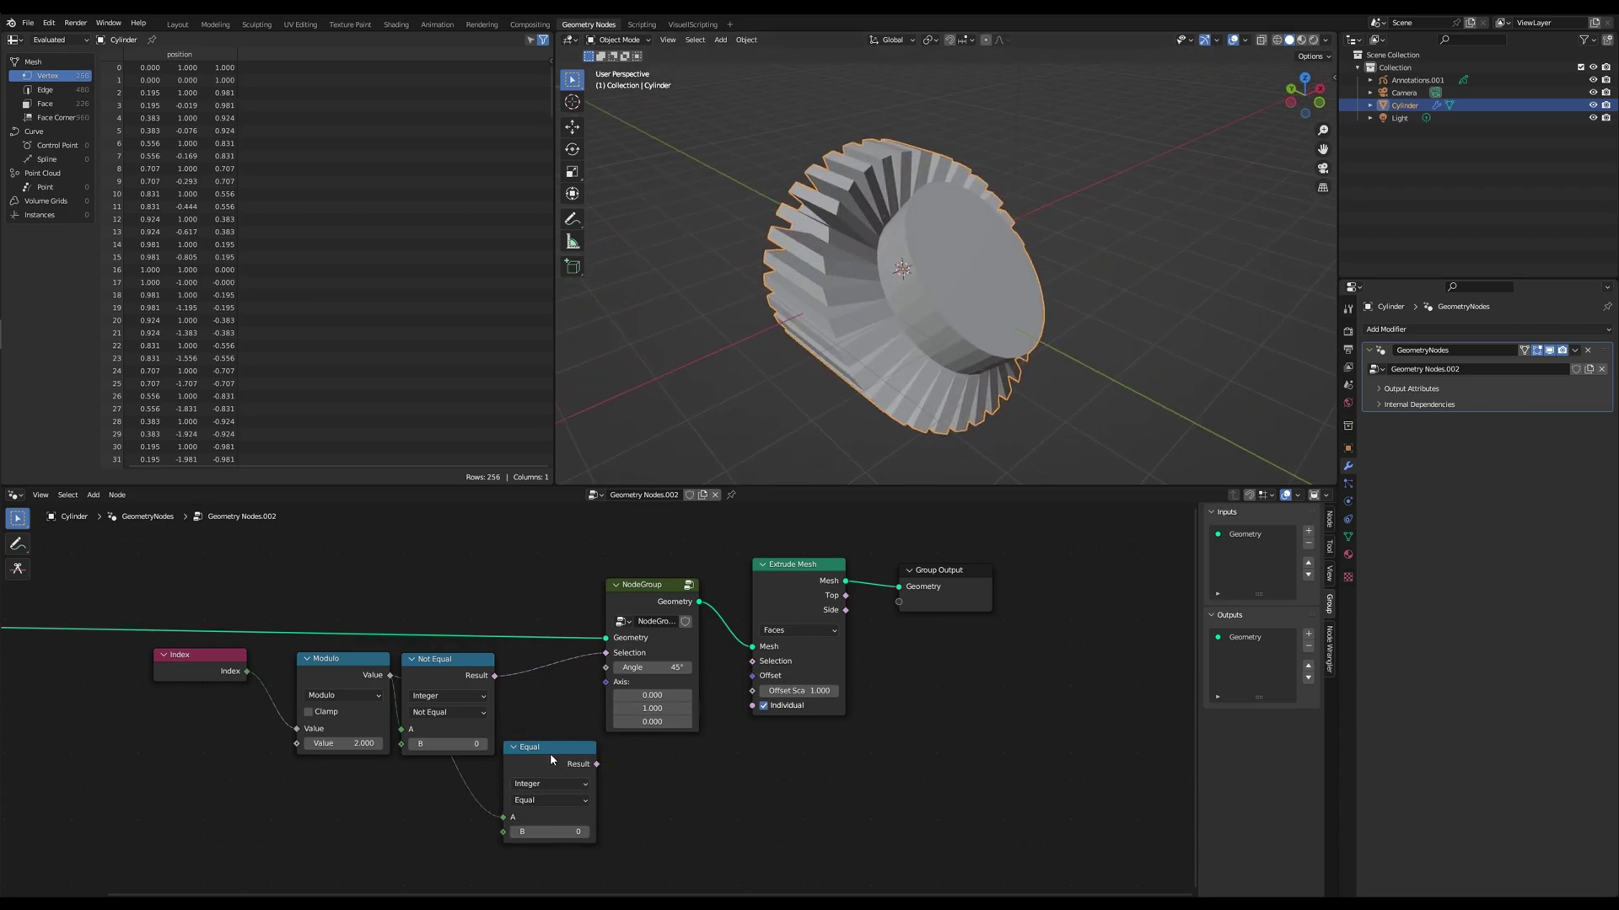
{"action": "left_click_drag", "start_coordinate": [551, 760], "coordinate": [598, 768]}
{"action": "middle_click_drag", "start_coordinate": [211, 684], "coordinate": [316, 651]}
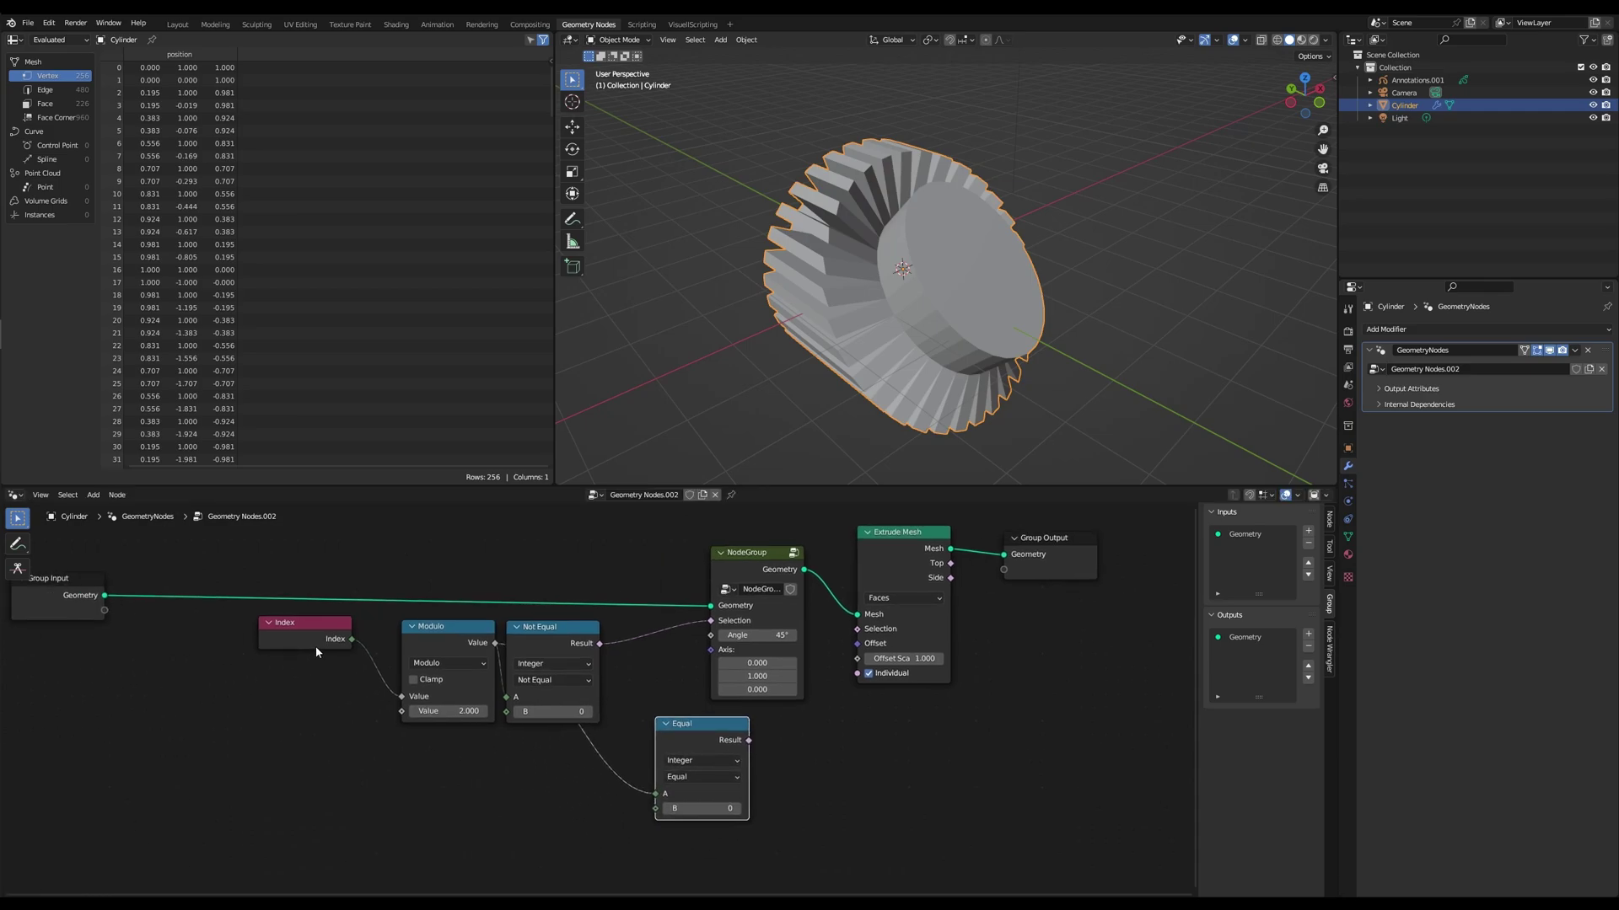
{"action": "left_click", "coordinate": [314, 643]}
{"action": "key", "text": "shift+d"}
{"action": "left_click", "coordinate": [499, 800]}
{"action": "middle_click_drag", "start_coordinate": [808, 733], "coordinate": [747, 745]}
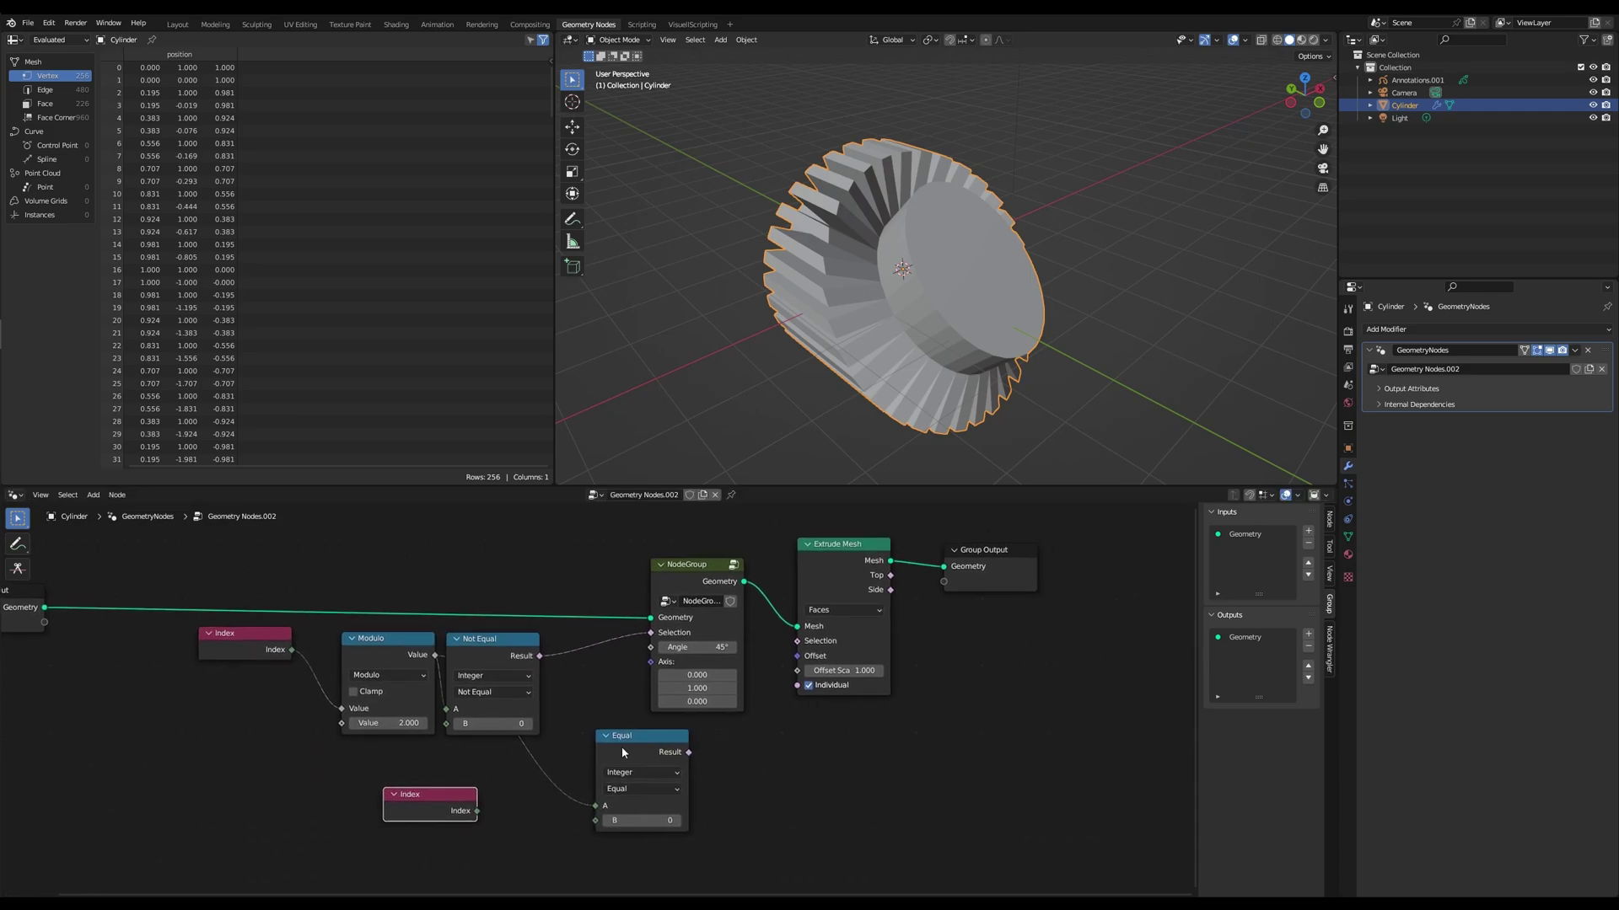
{"action": "left_click_drag", "start_coordinate": [477, 811], "coordinate": [595, 806]}
- Link Equal's Result to Extrude Mesh's Selection and set B to 30 to extrude only the sheared end face
{"action": "left_click_drag", "start_coordinate": [679, 760], "coordinate": [691, 760]}
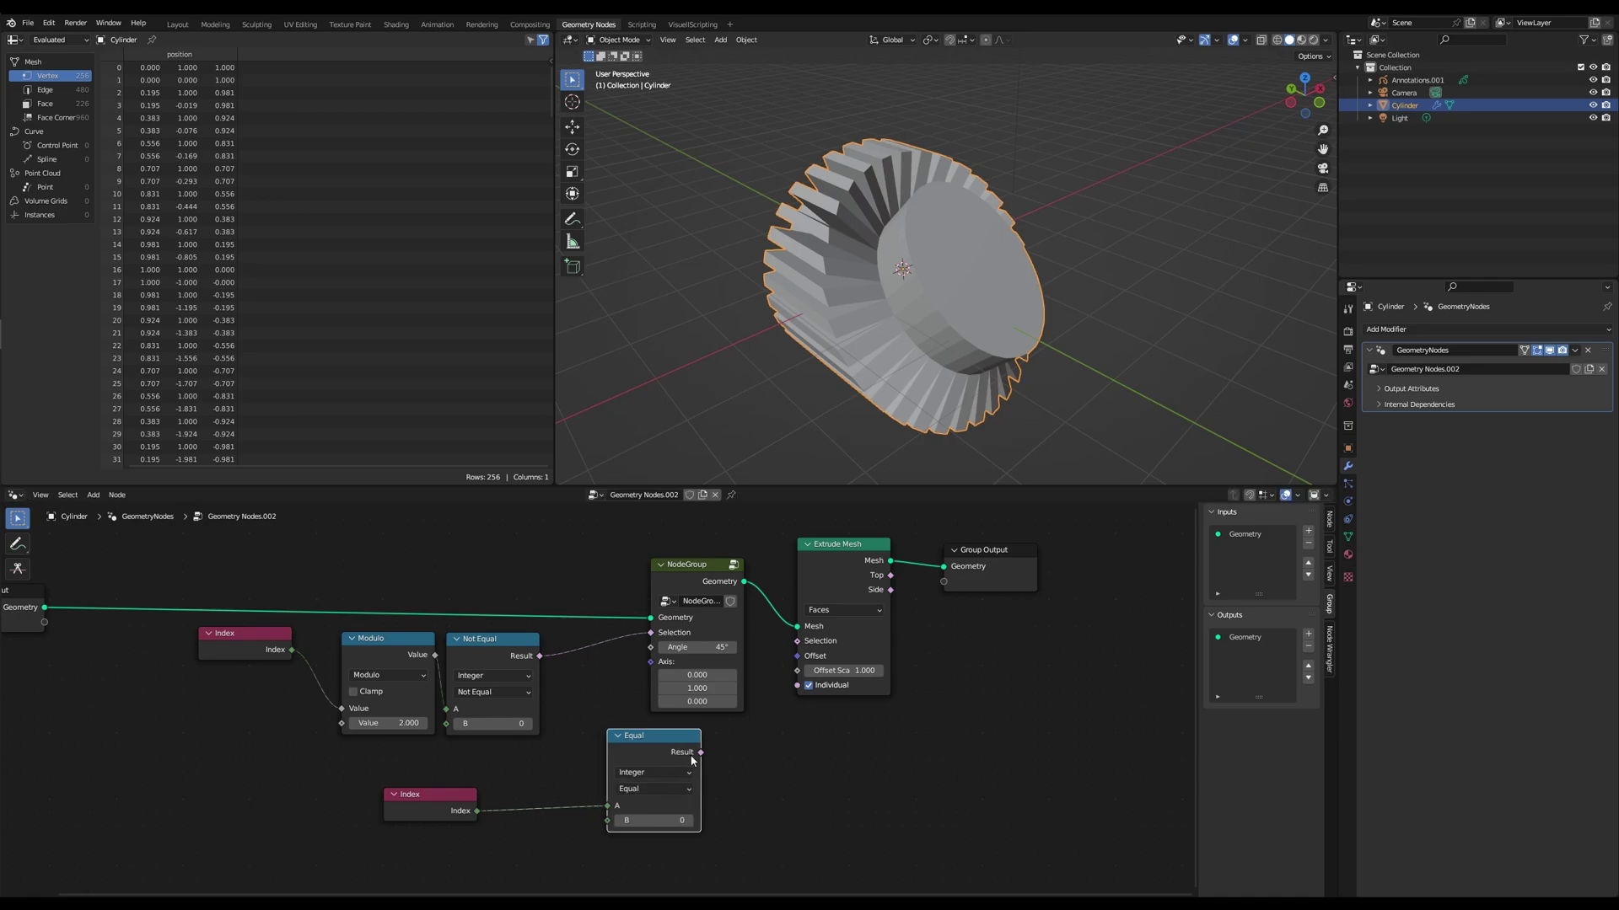
{"action": "left_click_drag", "start_coordinate": [800, 666], "coordinate": [797, 641]}
{"action": "left_click_drag", "start_coordinate": [654, 820], "coordinate": [785, 820]}
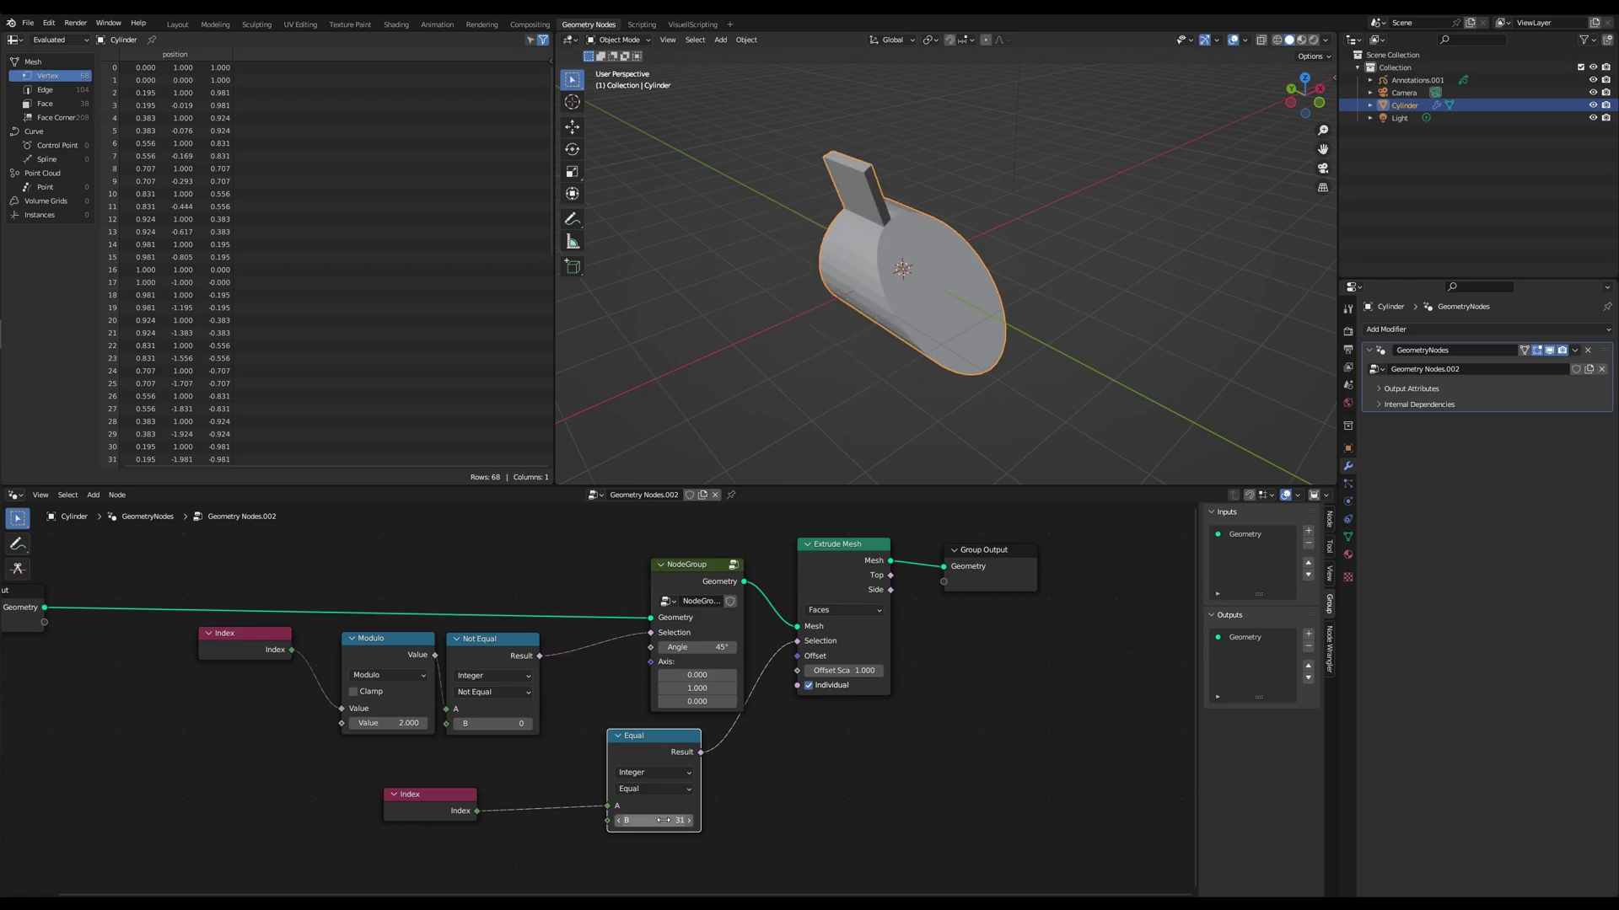
{"action": "left_click", "coordinate": [620, 822]}
{"action": "middle_click_drag", "start_coordinate": [964, 372], "coordinate": [1033, 332]}
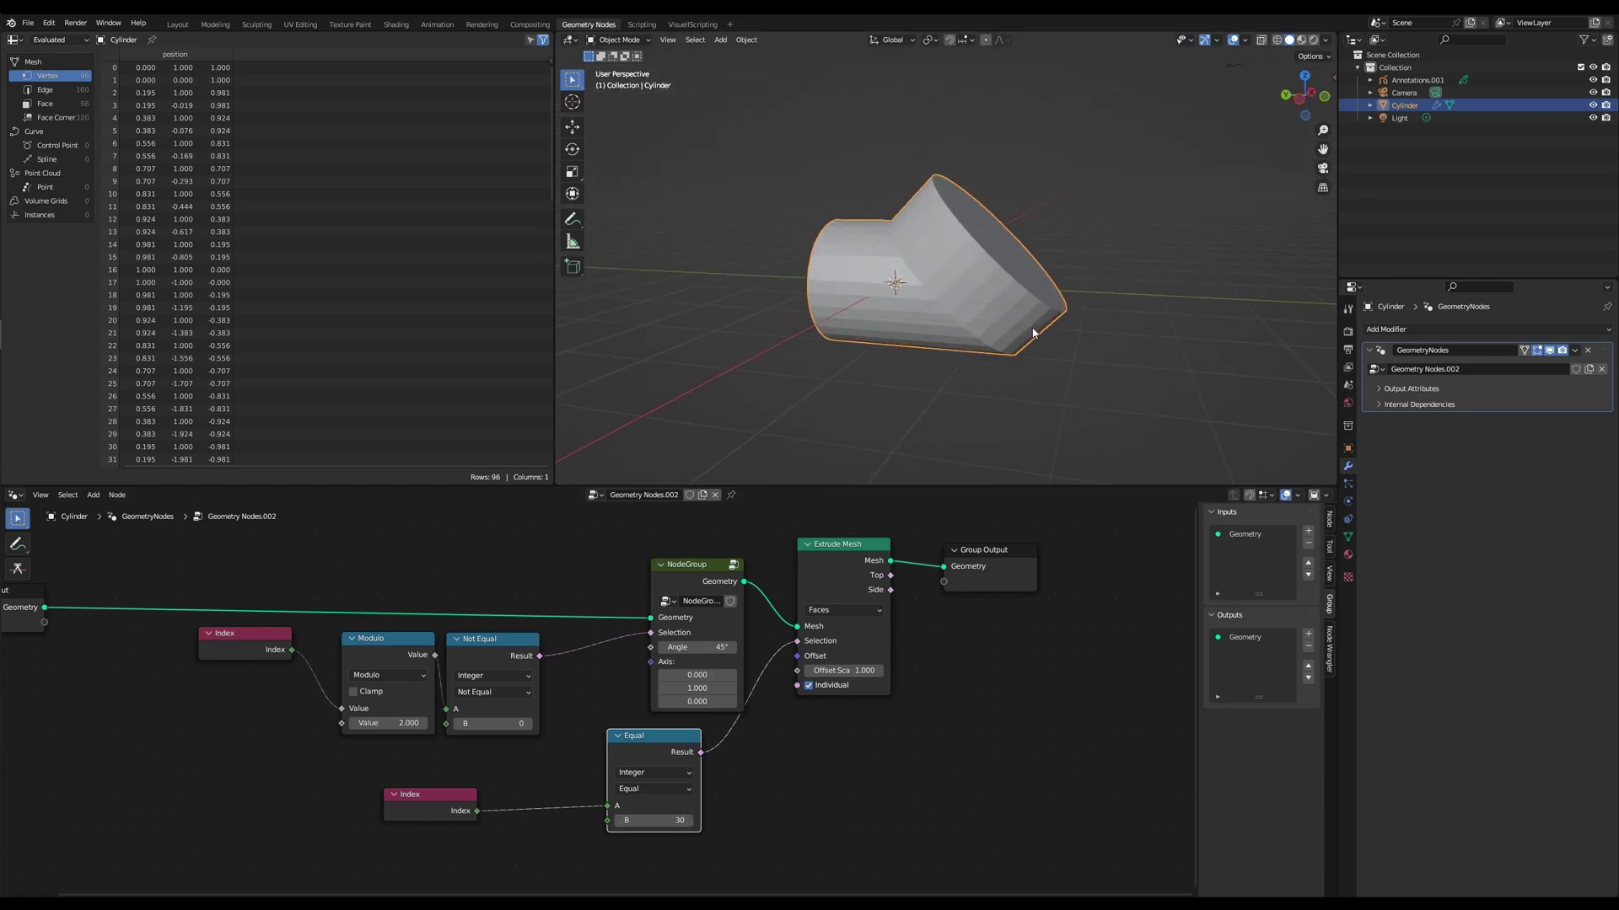
- Set the Extrude Mesh node's Offset Scale to 0
{"action": "middle_click_drag", "start_coordinate": [900, 657], "coordinate": [792, 652]}
{"action": "double_click", "coordinate": [818, 674]}
{"action": "type", "text": "0"}
{"action": "key", "text": "Return"}
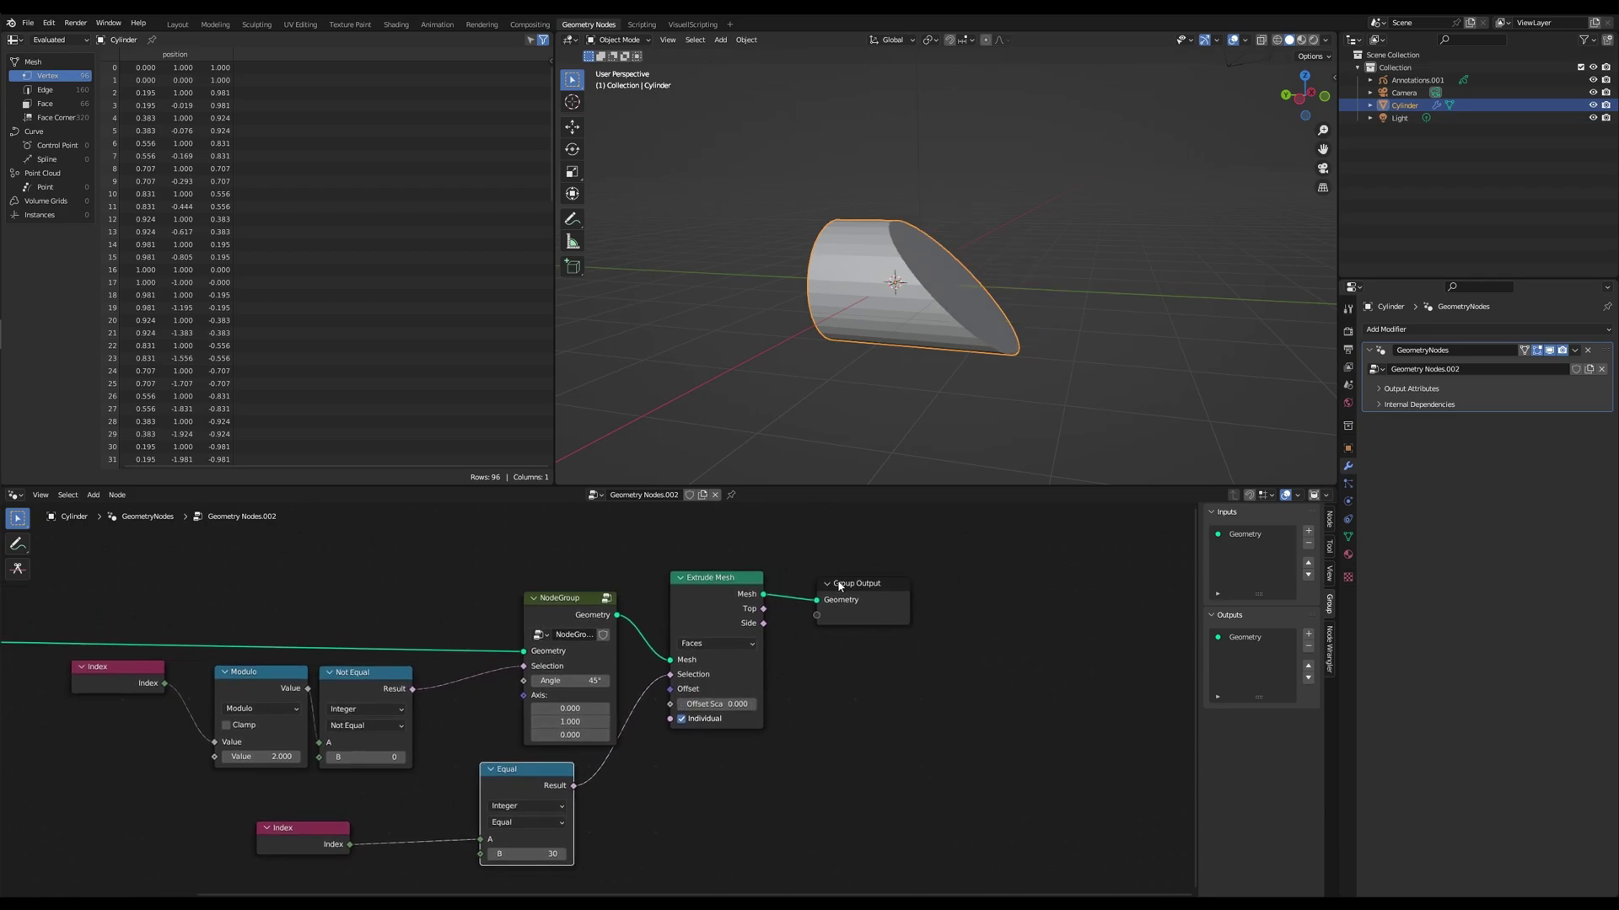
- Insert a Set Position node before Group Output with a Z offset of 0.22 m, using Extrude Mesh's Top as its Selection
{"action": "left_click_drag", "start_coordinate": [840, 587], "coordinate": [1093, 582]}
{"action": "key", "text": "shift+a"}
{"action": "type", "text": "se"}
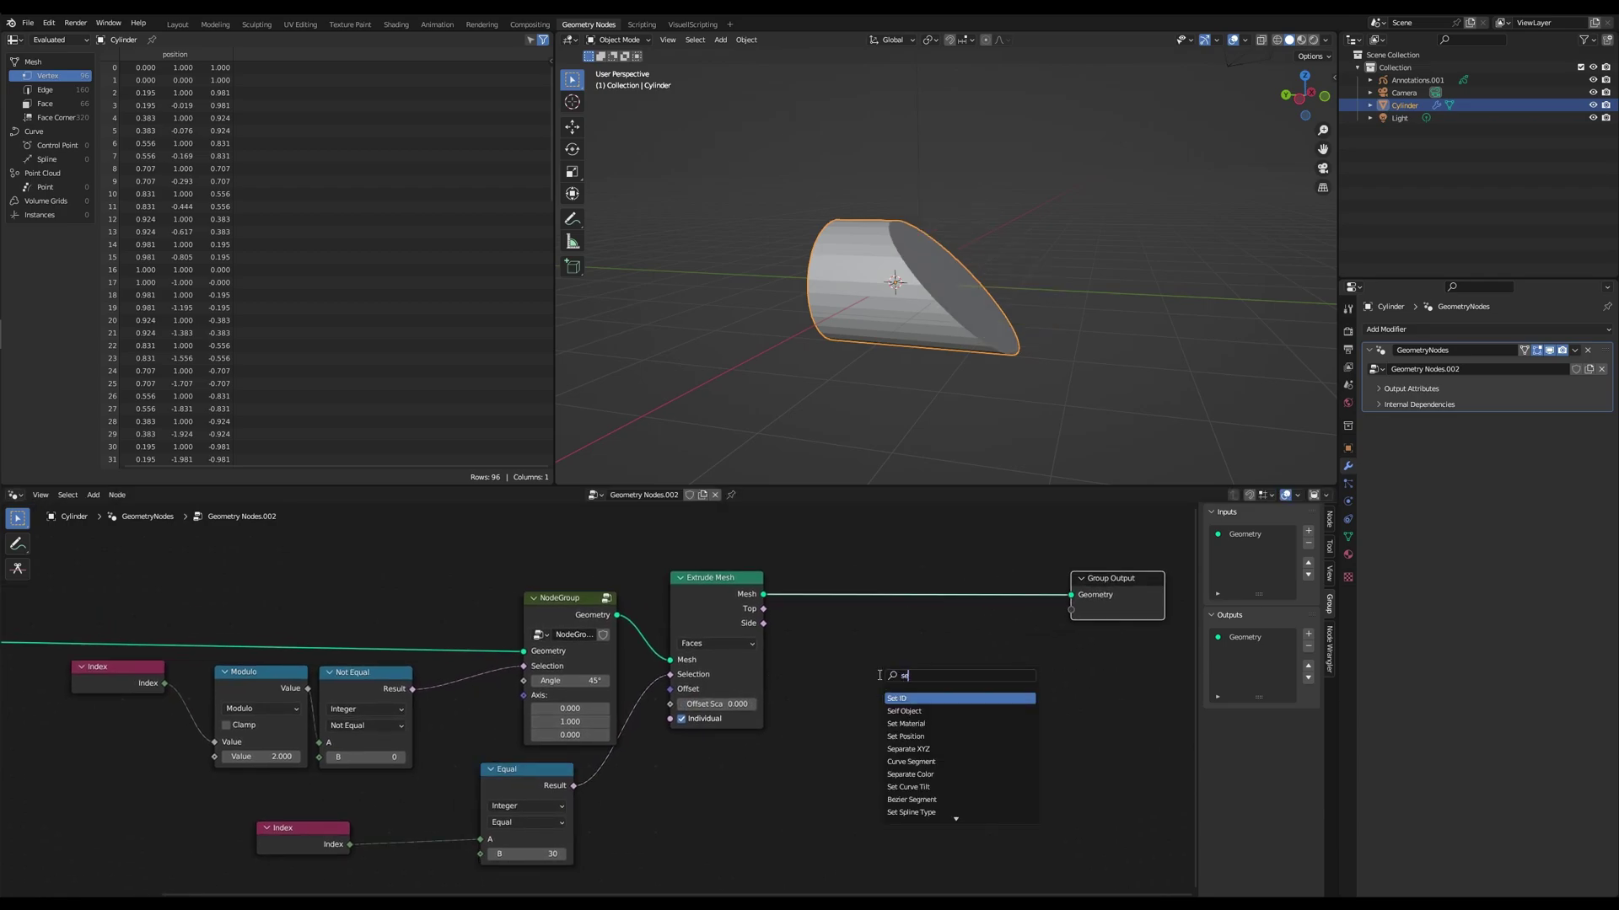
{"action": "type", "text": "t"}
{"action": "left_click", "coordinate": [902, 724]}
{"action": "left_click", "coordinate": [856, 628]}
{"action": "left_click_drag", "start_coordinate": [890, 691], "coordinate": [914, 691]}
{"action": "left_click_drag", "start_coordinate": [763, 609], "coordinate": [838, 622]}
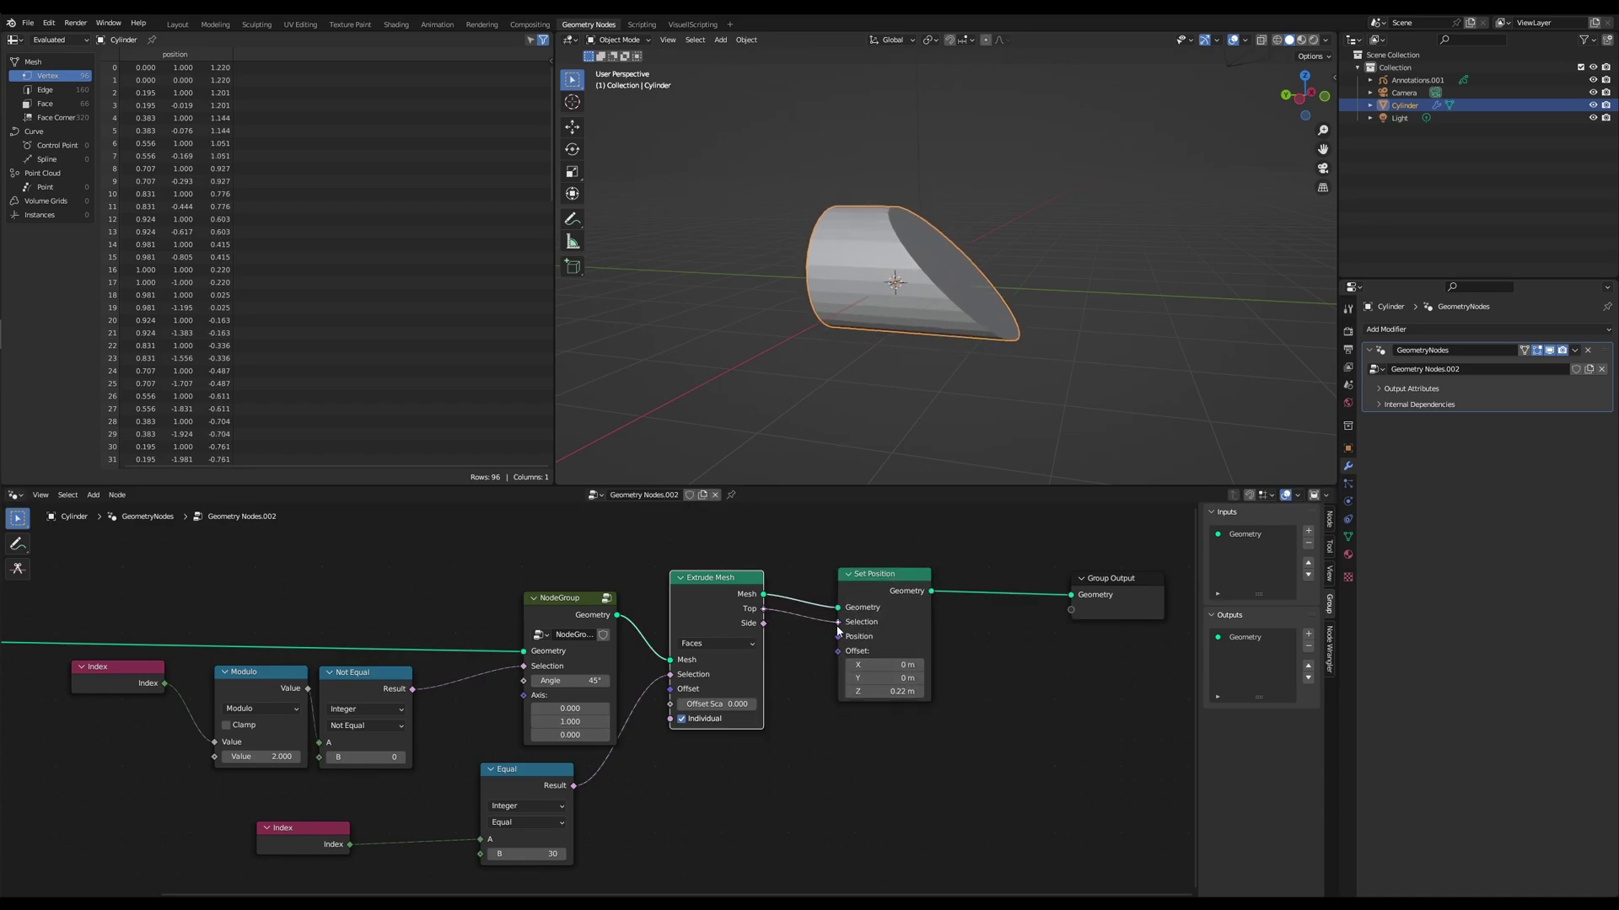
- Set the Set Position node's Z offset to 4.42 m and move the node slightly closer to Extrude Mesh
{"action": "left_click_drag", "start_coordinate": [885, 691], "coordinate": [923, 691]}
{"action": "scroll", "coordinate": [1028, 320], "scroll_direction": "down", "scroll_amount": 2}
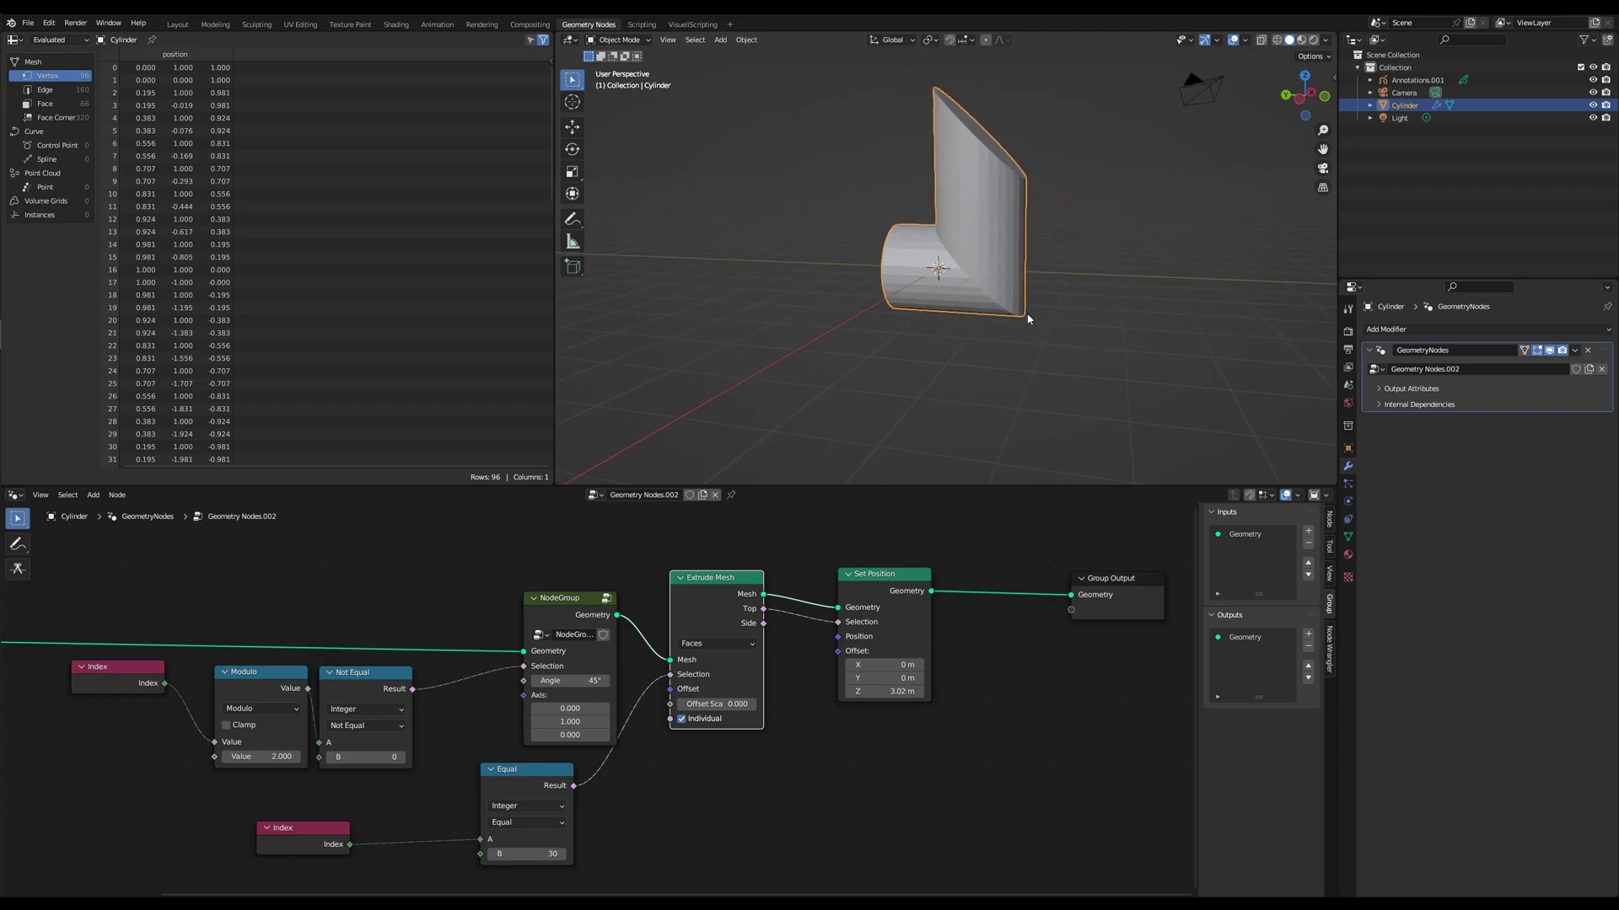
{"action": "mouse_move", "coordinate": [1028, 319]}
{"action": "middle_mouse_down"}
{"action": "mouse_move", "coordinate": [1081, 308]}
{"action": "mouse_move", "coordinate": [1014, 332]}
{"action": "middle_mouse_up"}
{"action": "scroll", "coordinate": [1014, 331], "scroll_direction": "up", "scroll_amount": 3}
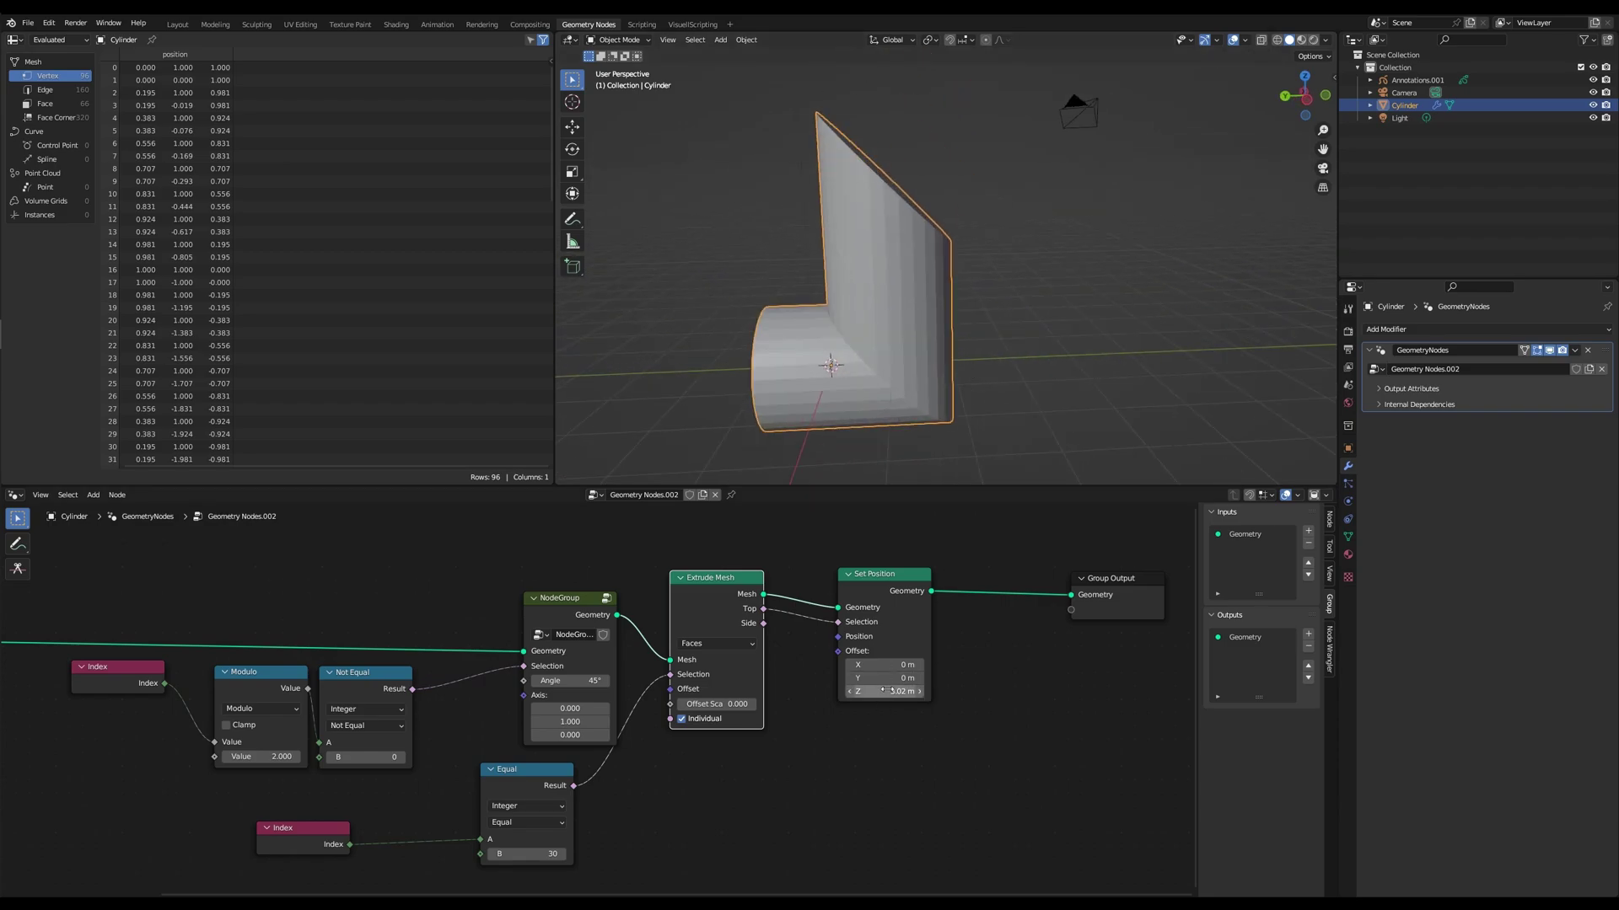
{"action": "left_click_drag", "start_coordinate": [883, 689], "coordinate": [906, 689]}
{"action": "middle_click_drag", "start_coordinate": [874, 354], "coordinate": [938, 364]}
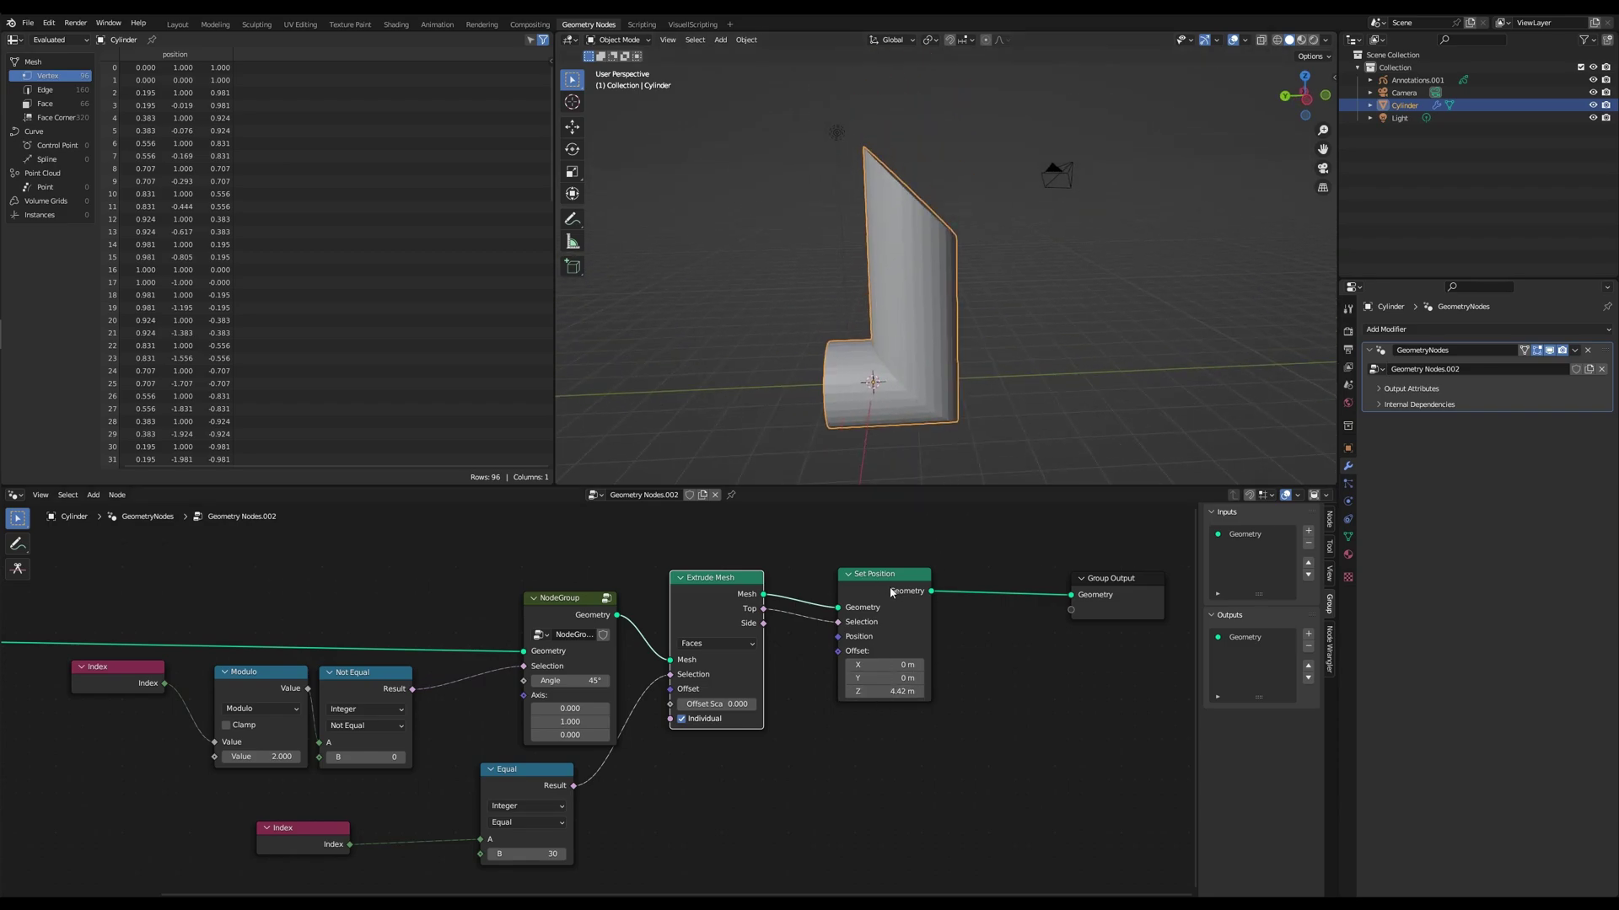
{"action": "left_click_drag", "start_coordinate": [892, 593], "coordinate": [878, 599]}
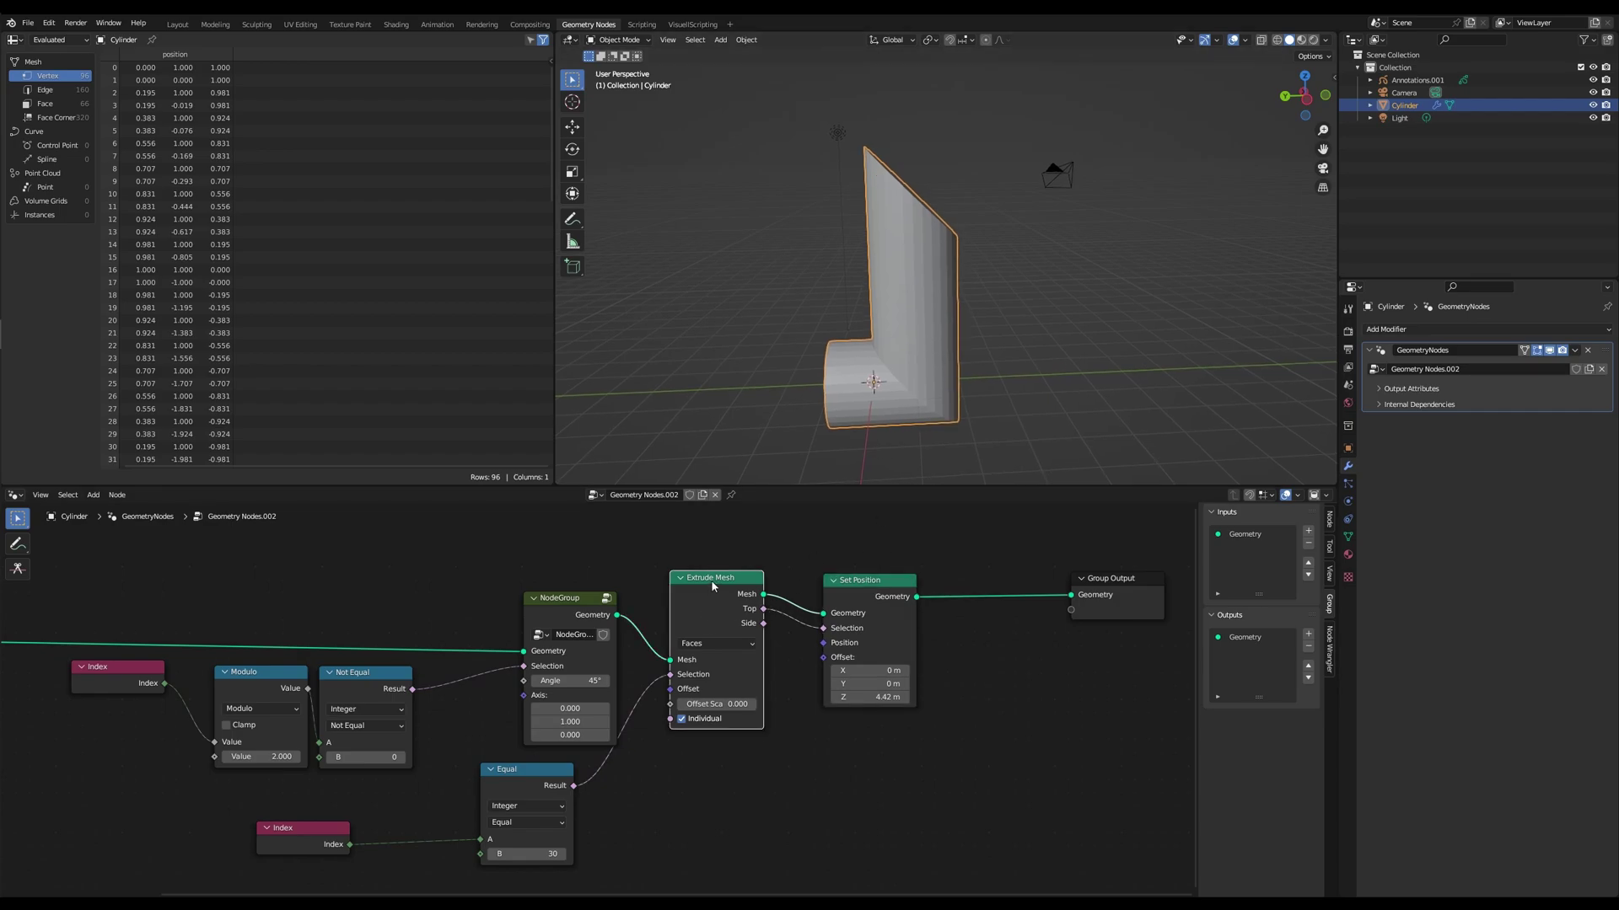
- Insert a duplicate of Extrude Mesh after Set Position and link the first Extrude Mesh's Top to its Selection
{"action": "key", "text": "shift+d"}
{"action": "left_click", "coordinate": [999, 582]}
{"action": "middle_click_drag", "start_coordinate": [1000, 583], "coordinate": [858, 600]}
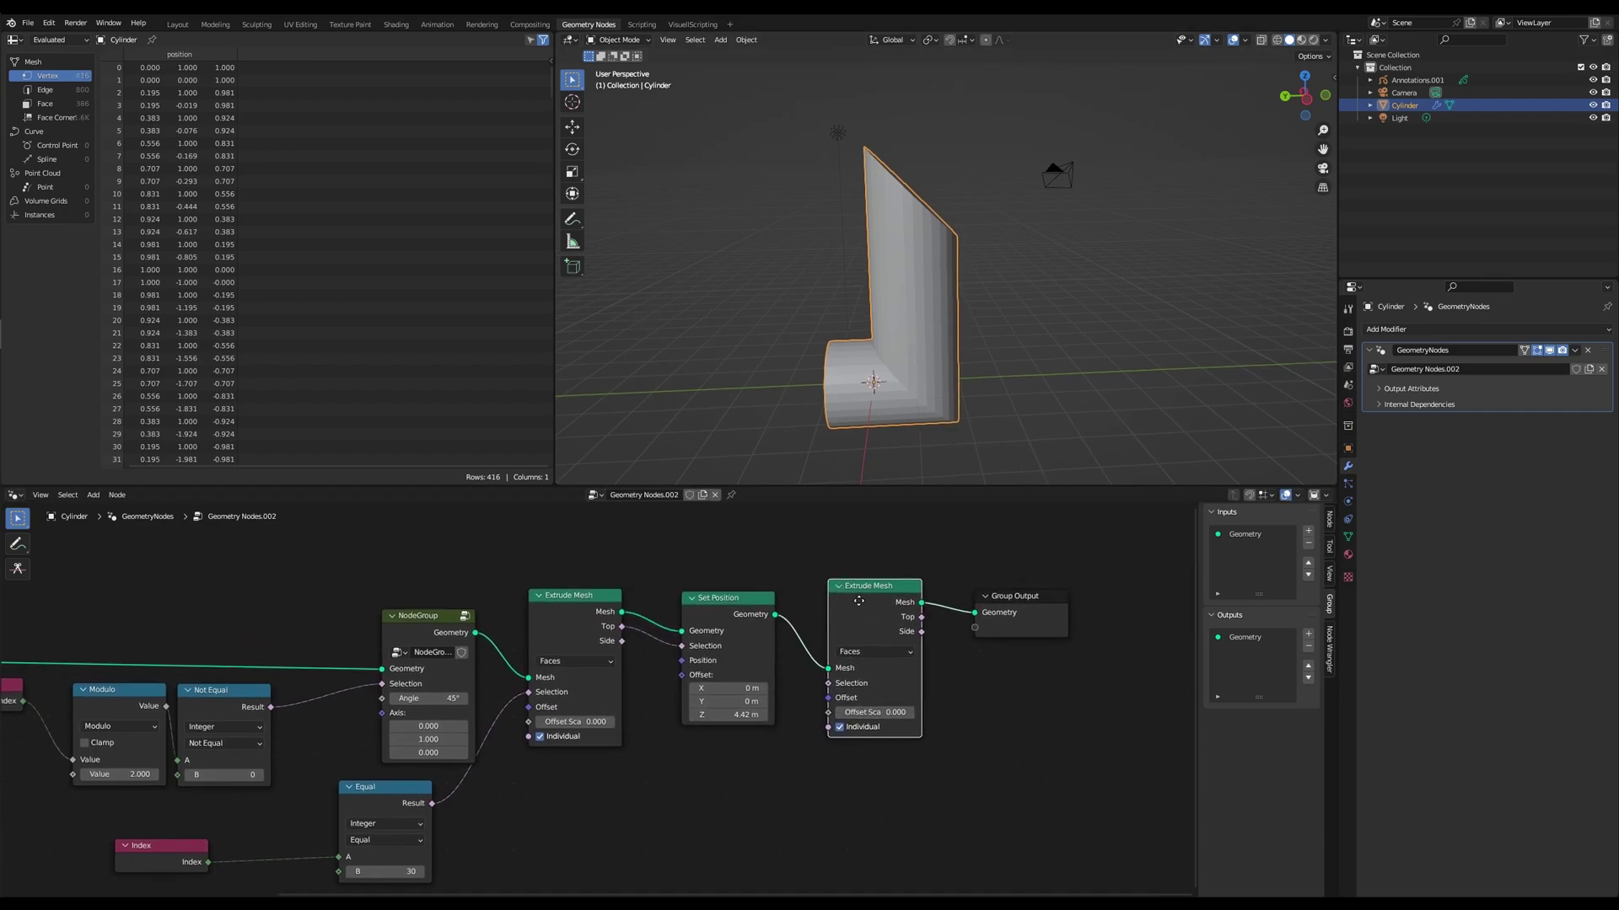
{"action": "left_click", "coordinate": [852, 604]}
{"action": "left_click_drag", "start_coordinate": [622, 627], "coordinate": [835, 685]}
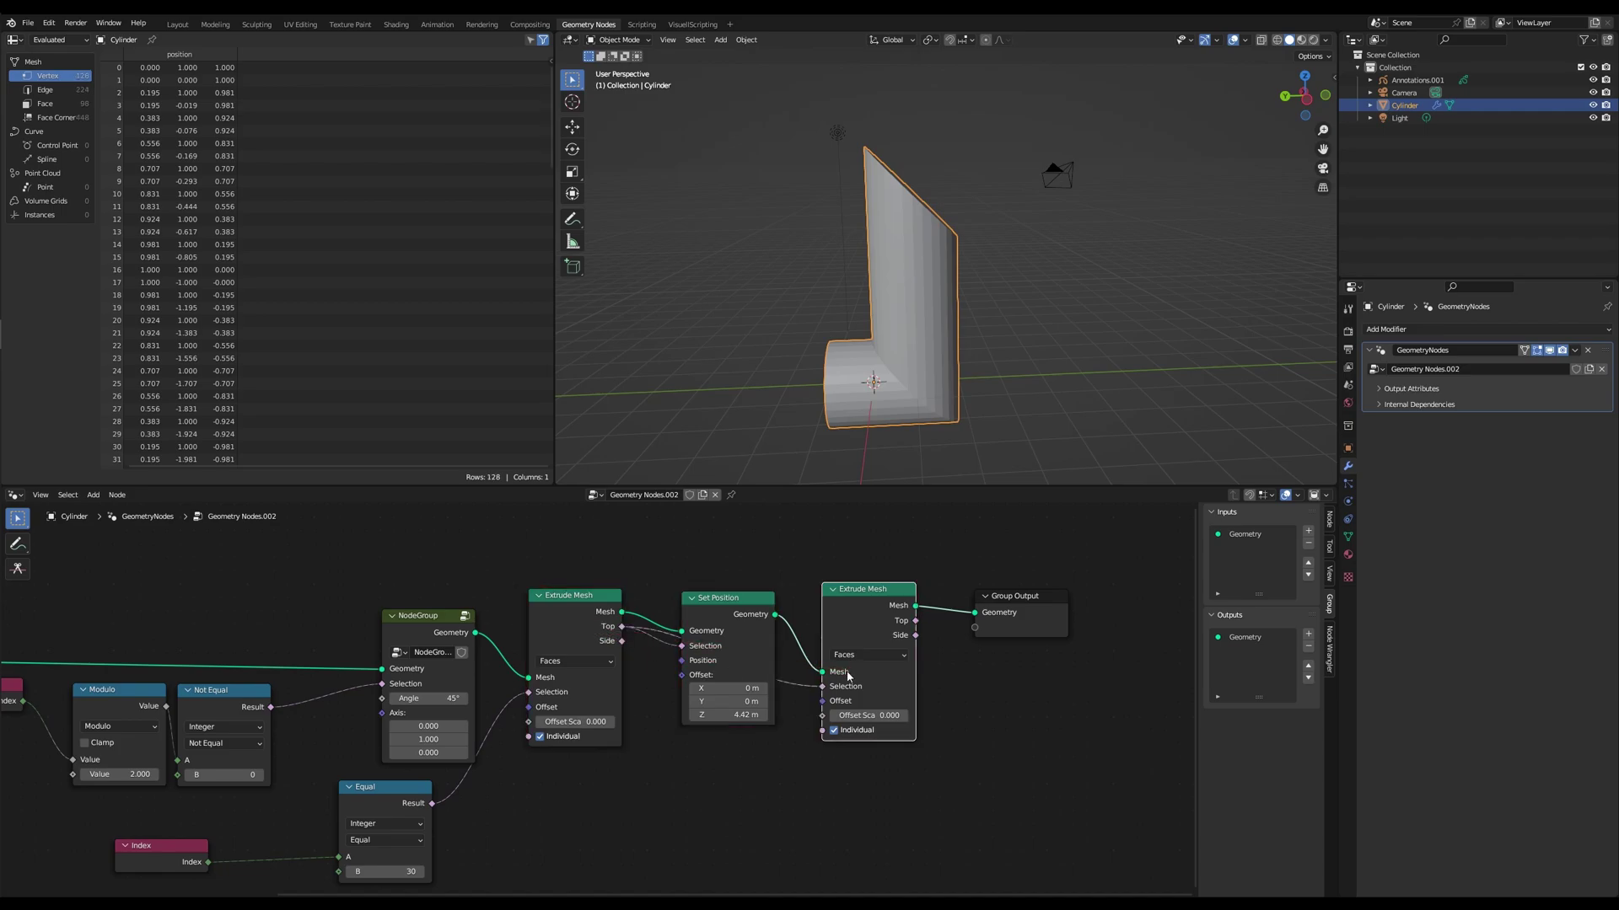
- Insert a duplicate Set Position node before Group Output, using the second Extrude Mesh's Top as its Selection
{"action": "left_click", "coordinate": [723, 612]}
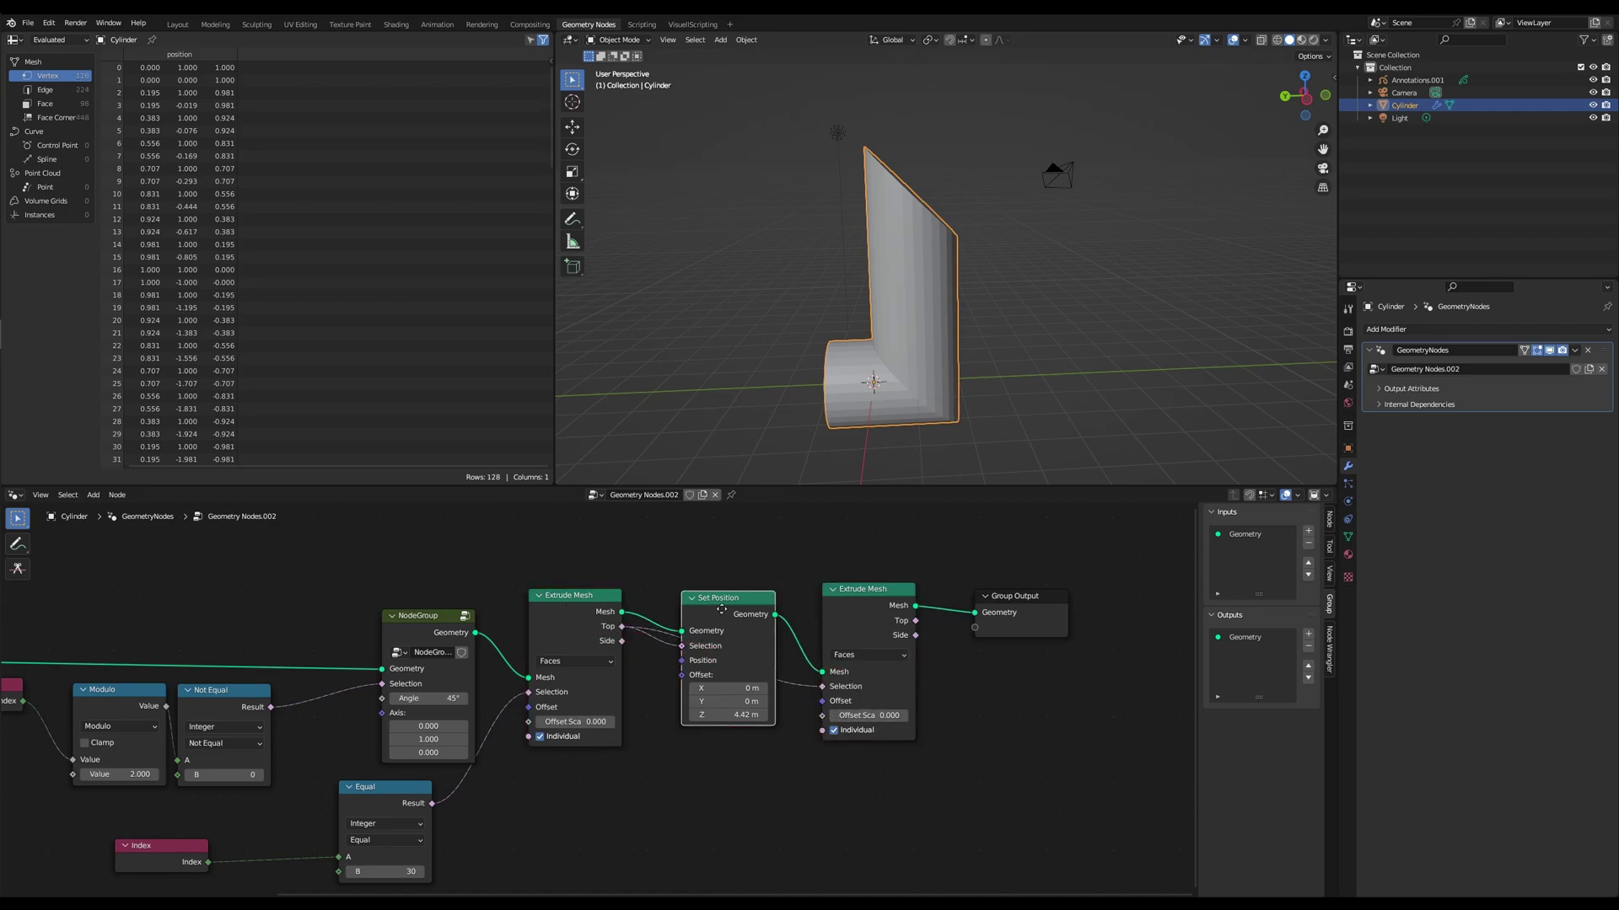
{"action": "key", "text": "shift+d"}
{"action": "left_click", "coordinate": [949, 612]}
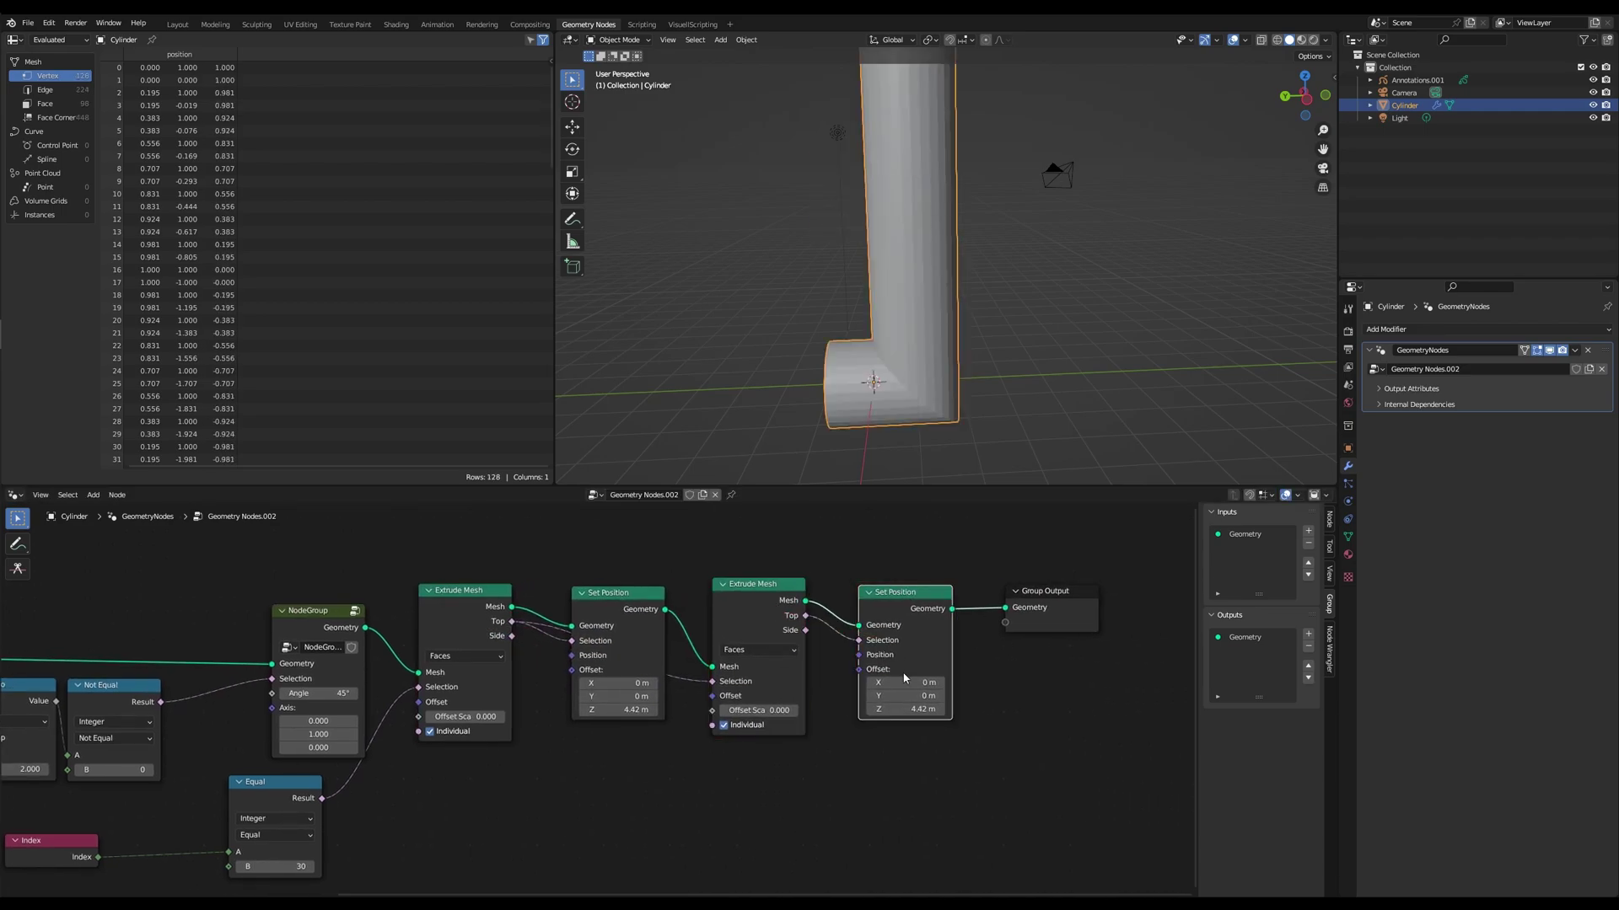
- Set the second Set Position node's Z offset to 0 m and its Y offset to -3.9 m
{"action": "scroll", "coordinate": [1019, 250], "scroll_direction": "down", "scroll_amount": 2}
{"action": "middle_click_drag", "start_coordinate": [1020, 252], "coordinate": [957, 340], "text": "shift"}
{"action": "left_click", "coordinate": [912, 713]}
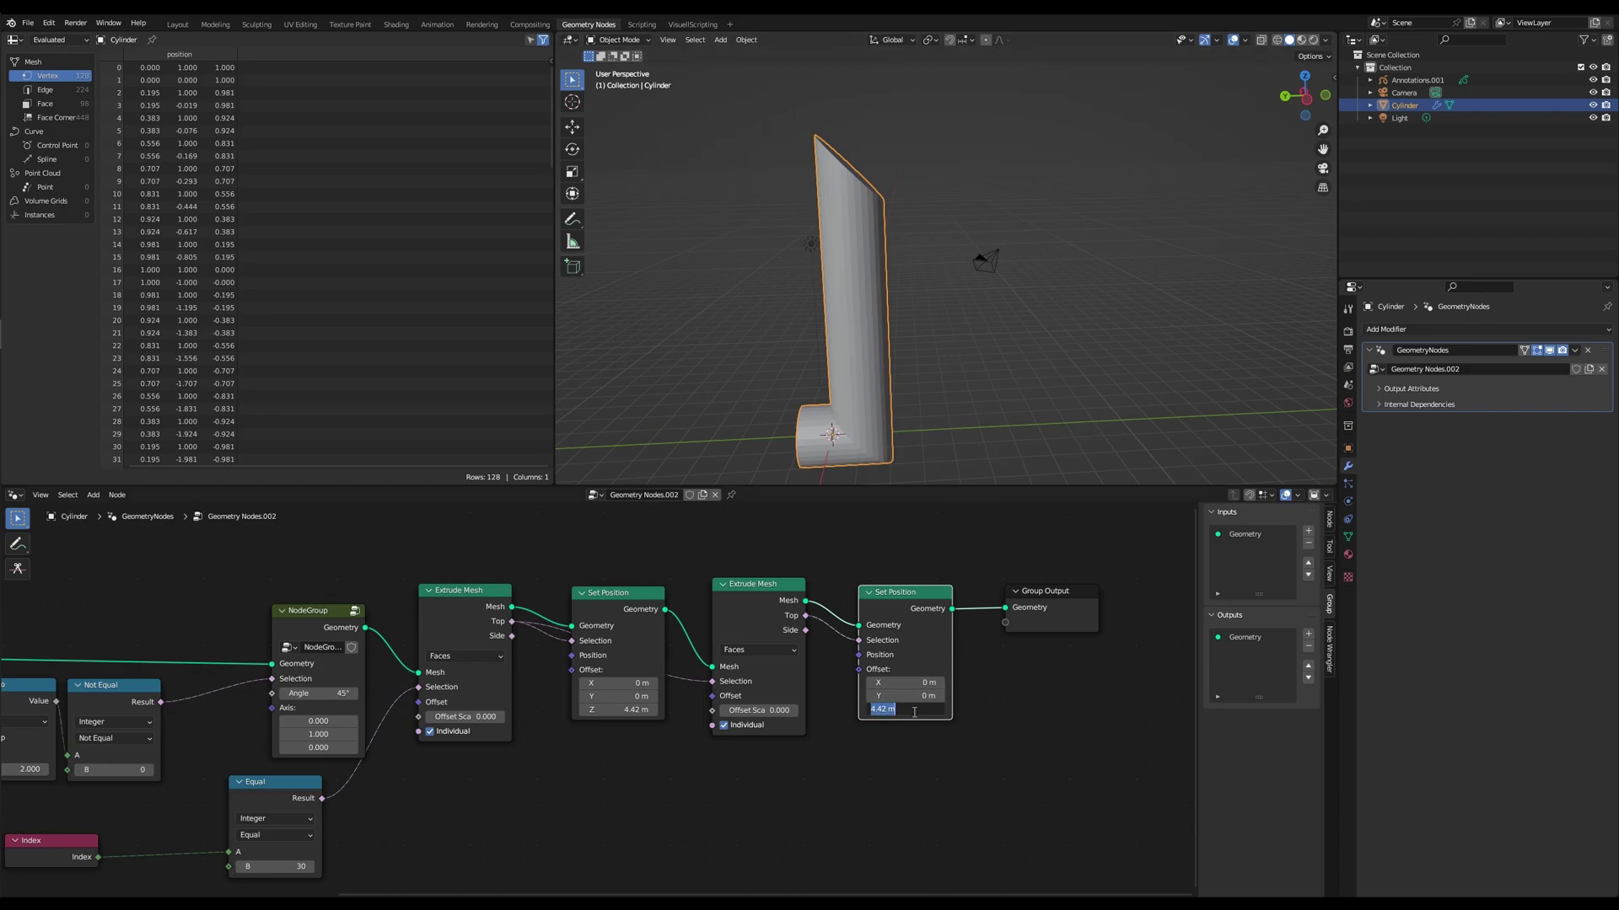
{"action": "type", "text": "0"}
{"action": "key", "text": "Return"}
{"action": "left_click_drag", "start_coordinate": [910, 698], "coordinate": [805, 696]}
- Insert a duplicate of the shear NodeGroup before Group Output and link the second Extrude Mesh's Top to its Selection
{"action": "left_click", "coordinate": [308, 638]}
{"action": "scroll", "coordinate": [309, 638], "scroll_direction": "down", "scroll_amount": 3}
{"action": "key", "text": "shift+d"}
{"action": "left_click", "coordinate": [872, 609]}
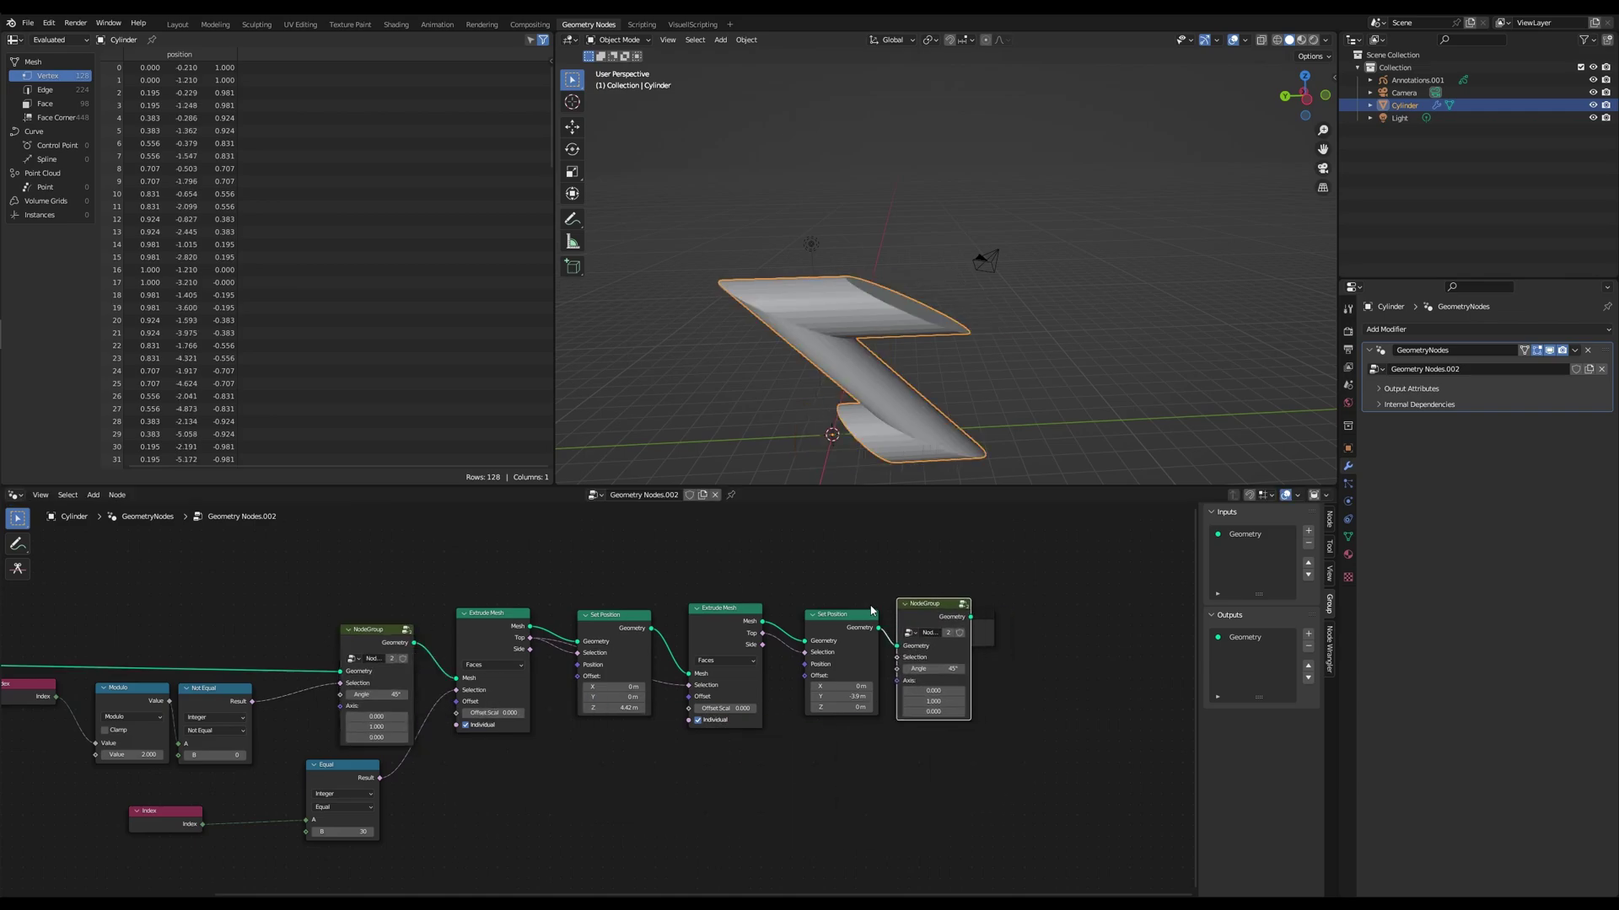
{"action": "middle_click_drag", "start_coordinate": [886, 694], "coordinate": [761, 691]}
{"action": "scroll", "coordinate": [822, 708], "scroll_direction": "up", "scroll_amount": 3}
{"action": "left_click_drag", "start_coordinate": [645, 613], "coordinate": [846, 643]}
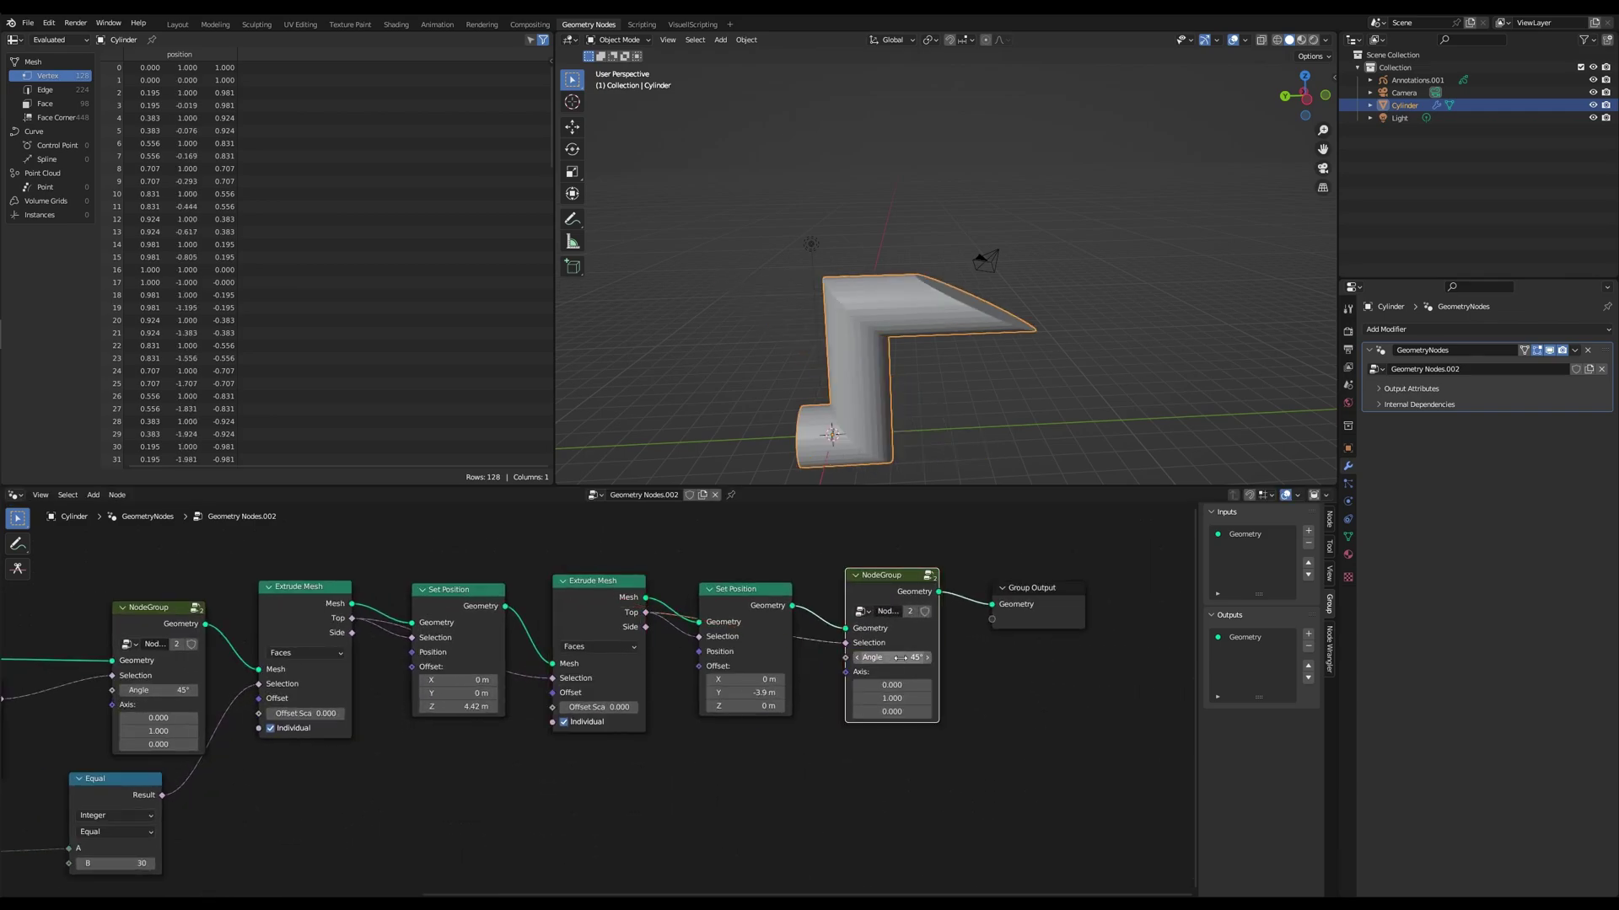
- Set the duplicated NodeGroup's Angle to -45° to straighten the pipe's end face
{"action": "double_click", "coordinate": [903, 653]}
{"action": "type", "text": "0"}
{"action": "key", "text": "Return"}
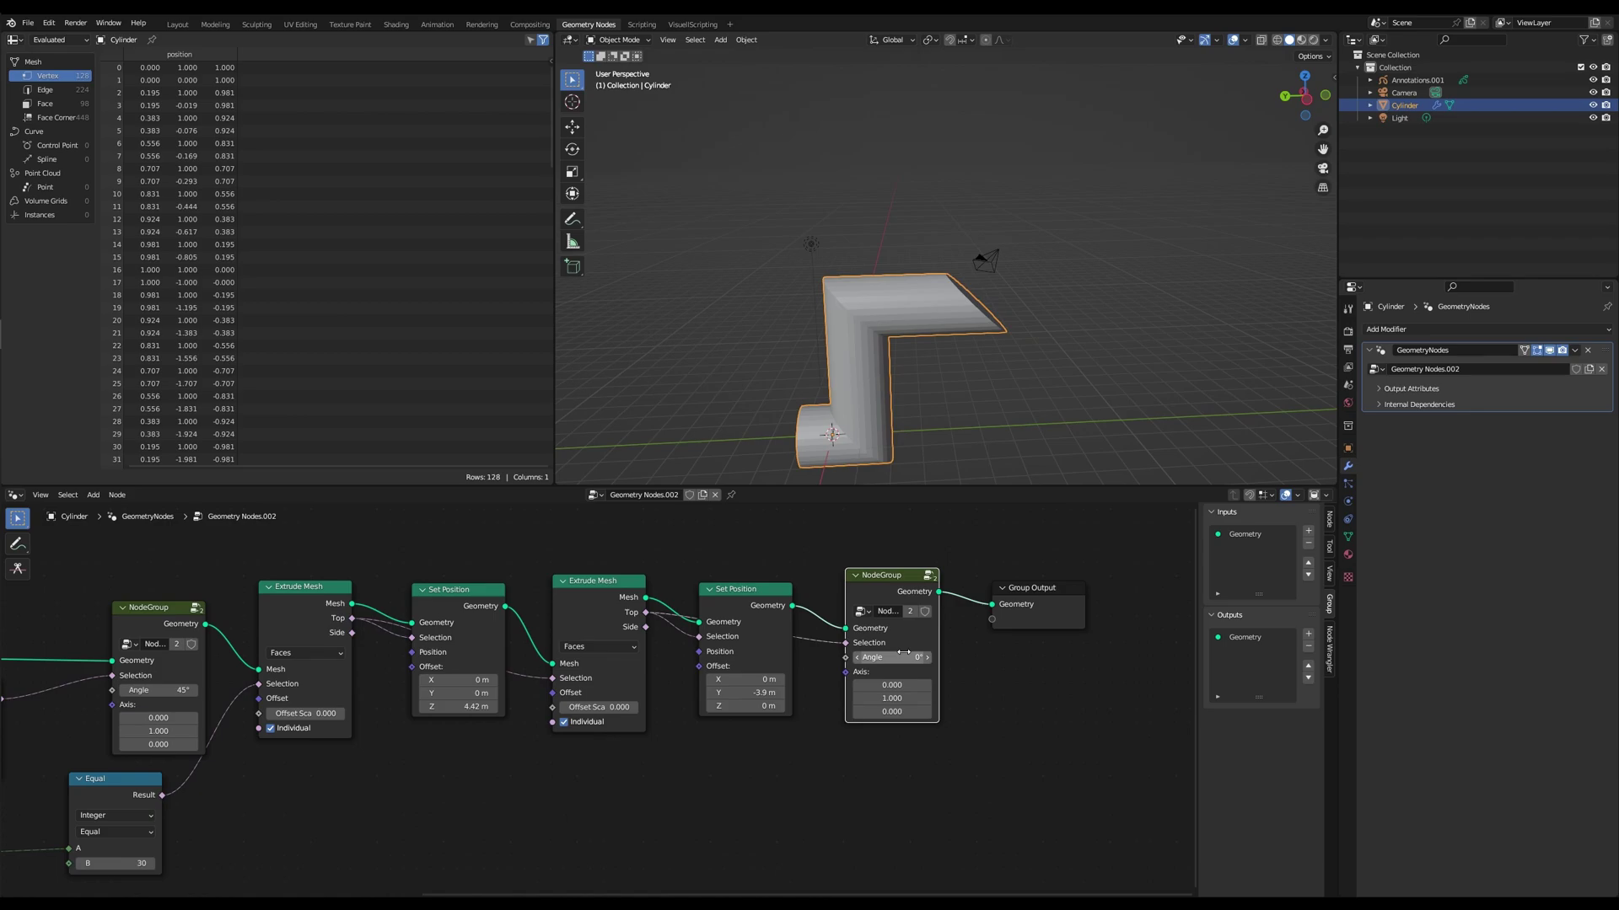
{"action": "double_click", "coordinate": [899, 654]}
{"action": "type", "text": "--45"}
{"action": "key", "text": "Return"}
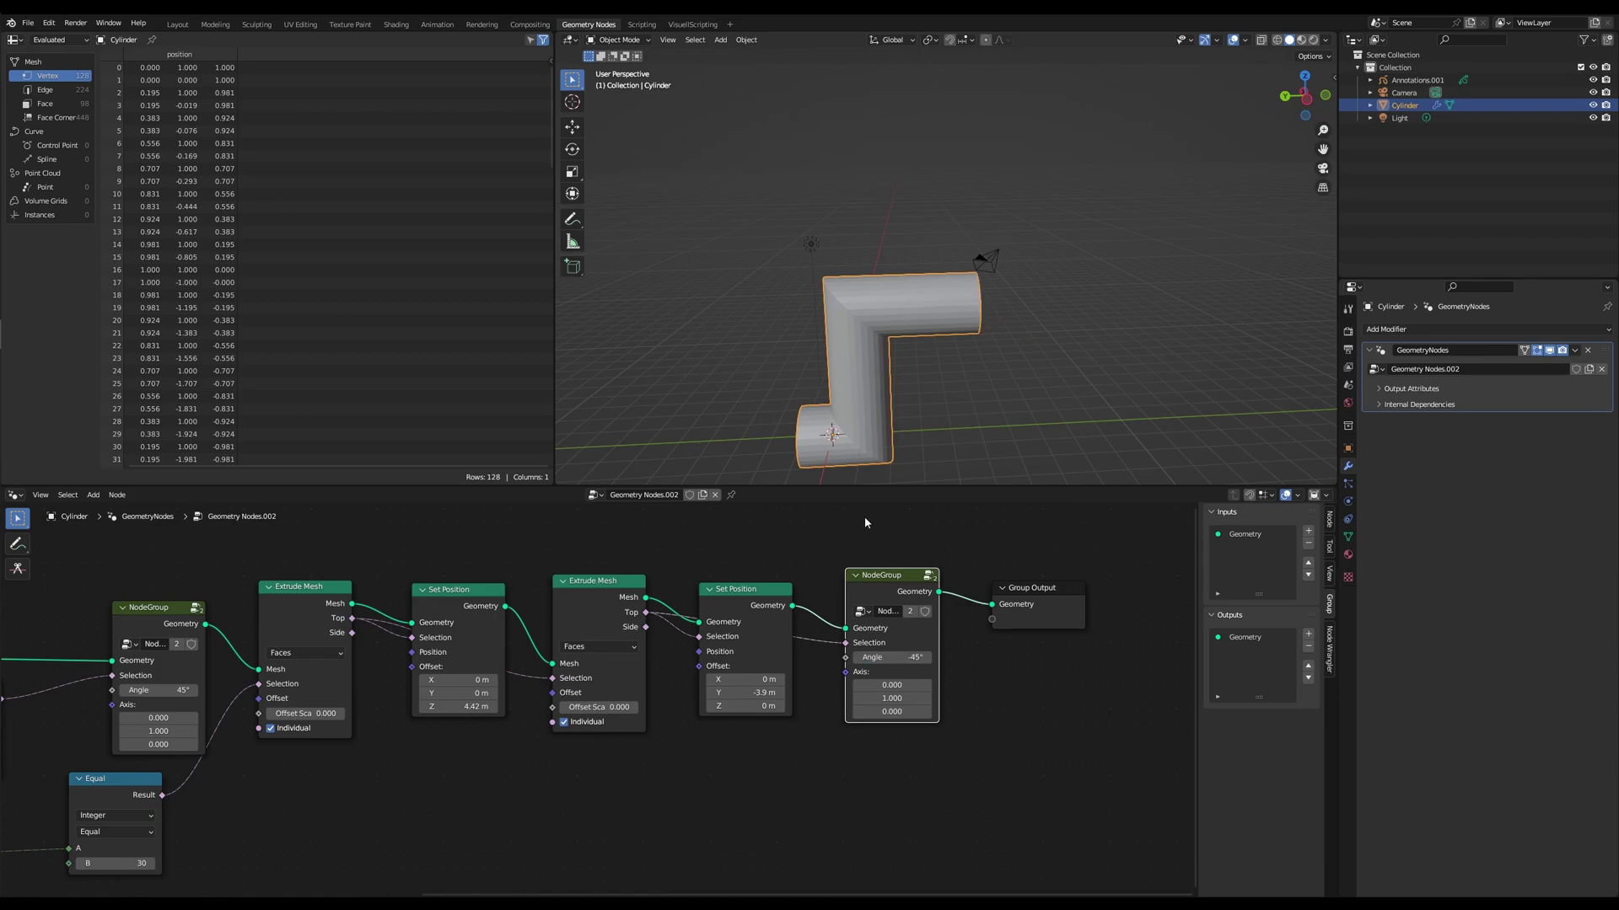
{"action": "middle_click_drag", "start_coordinate": [868, 455], "coordinate": [1053, 285]}
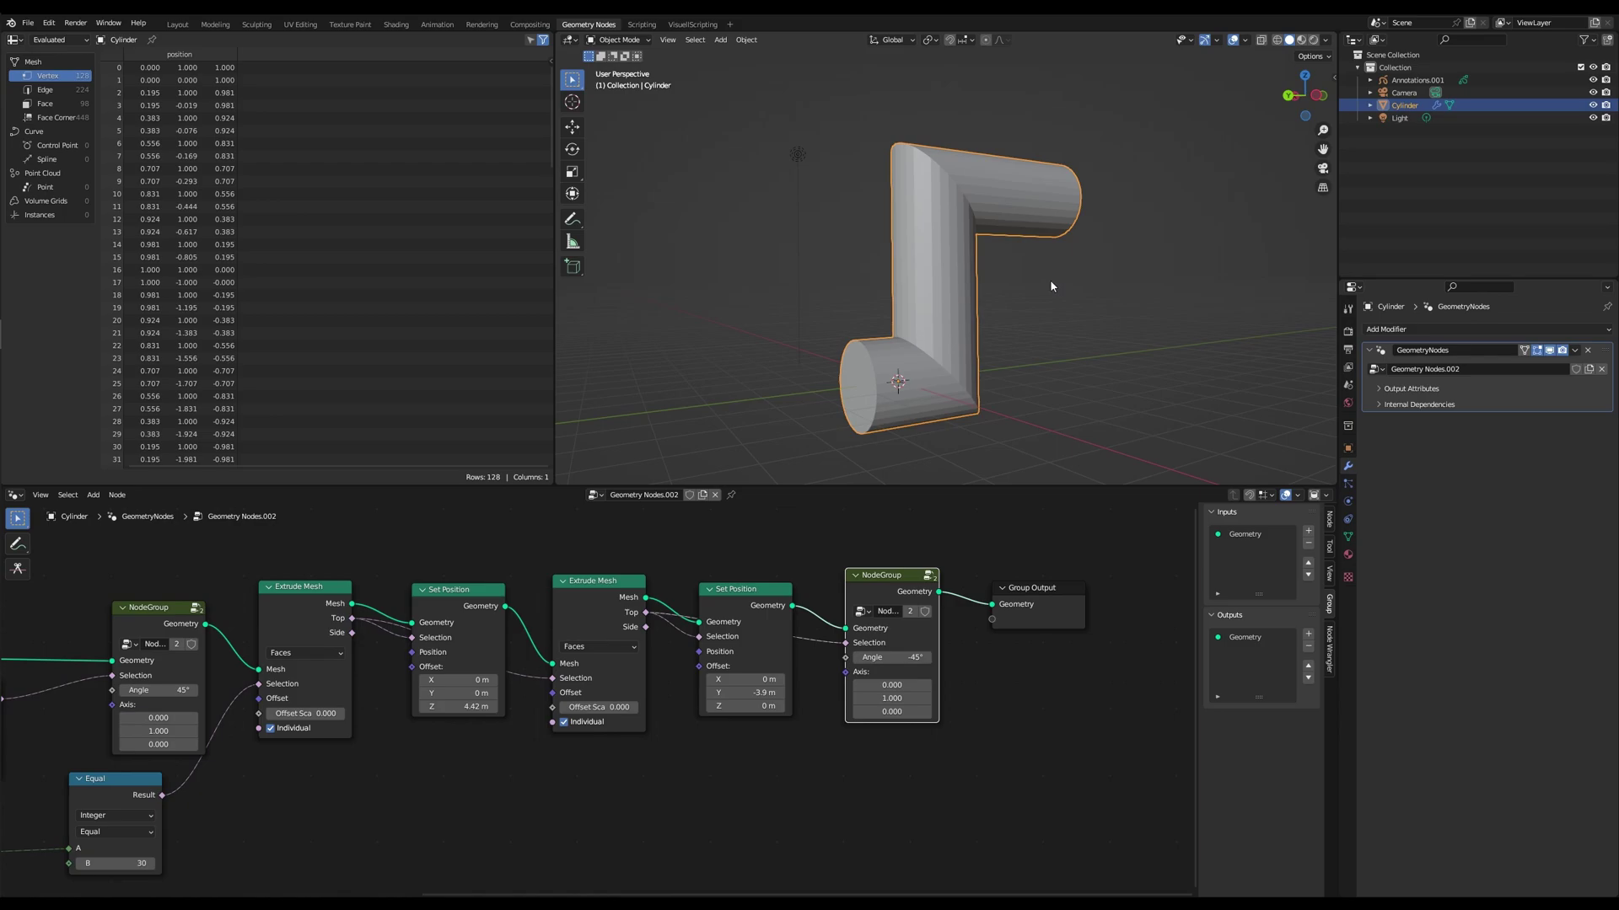
- Move the Group Input and Group Output nodes closer to the node chain and select all the nodes
{"action": "scroll", "coordinate": [436, 757], "scroll_direction": "down", "scroll_amount": 3}
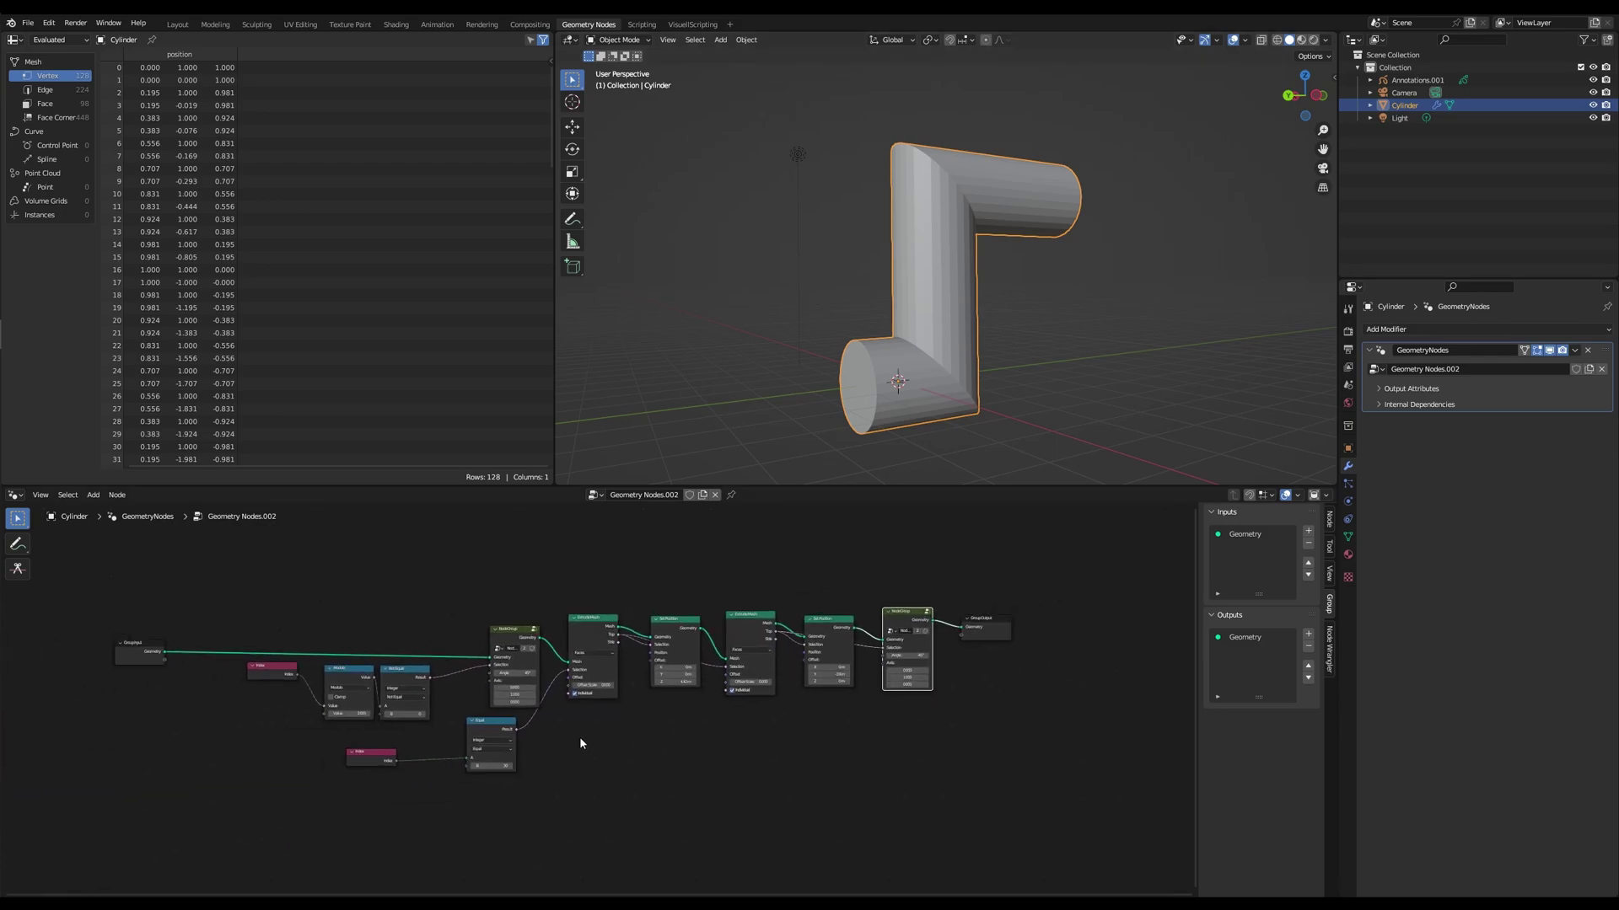
{"action": "left_click_drag", "start_coordinate": [135, 655], "coordinate": [267, 633]}
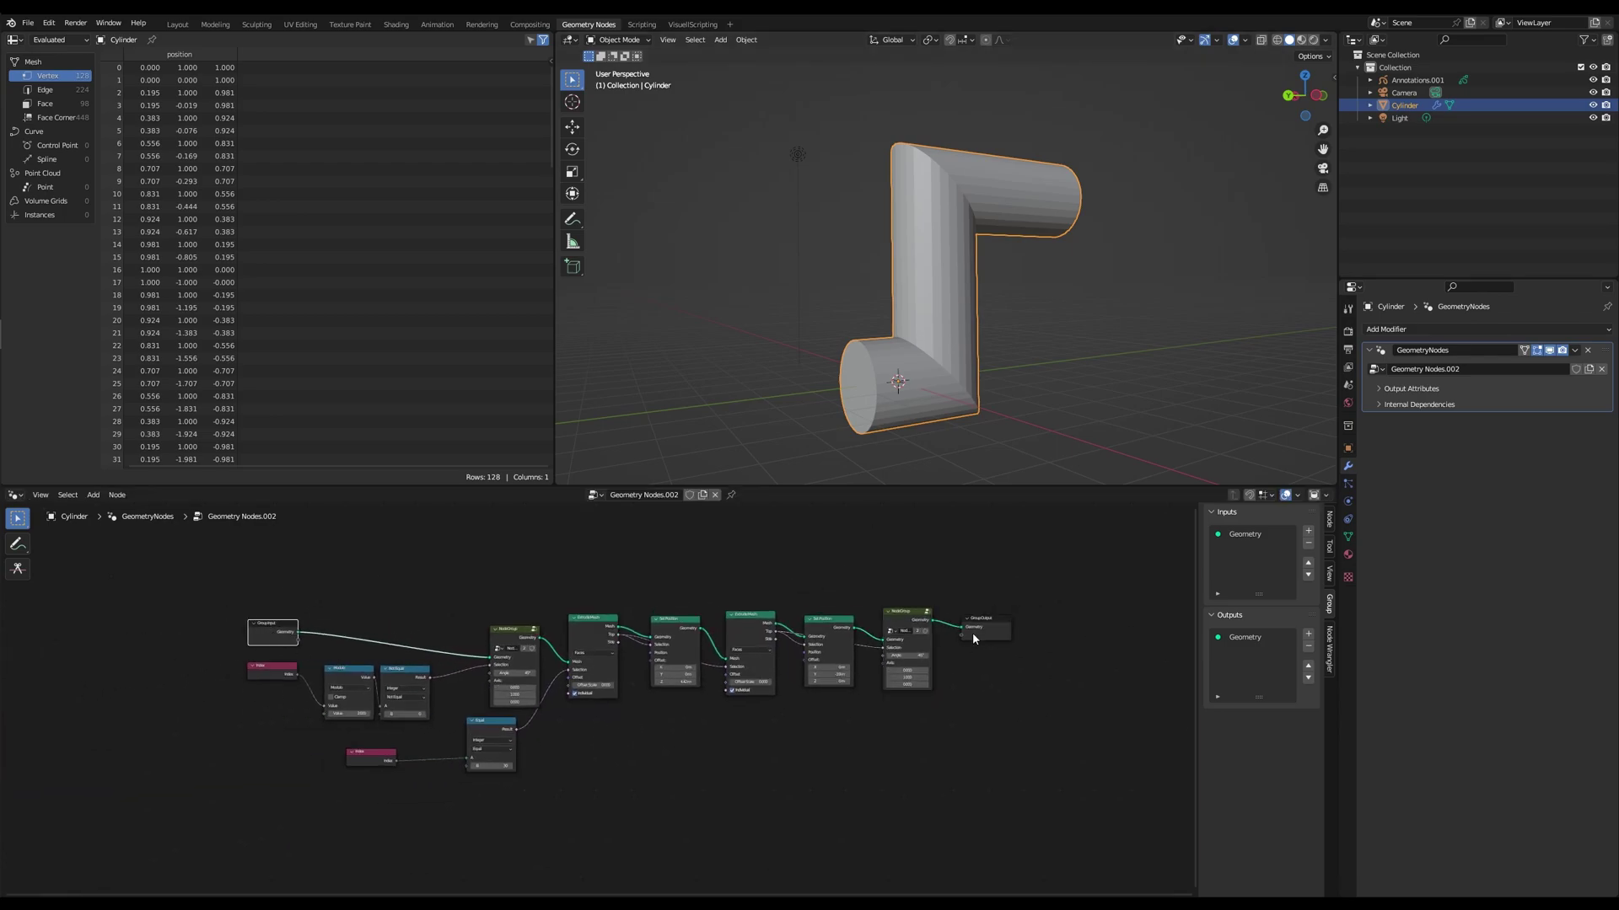
{"action": "left_click_drag", "start_coordinate": [979, 623], "coordinate": [976, 621]}
{"action": "scroll", "coordinate": [954, 671], "scroll_direction": "up", "scroll_amount": 2}
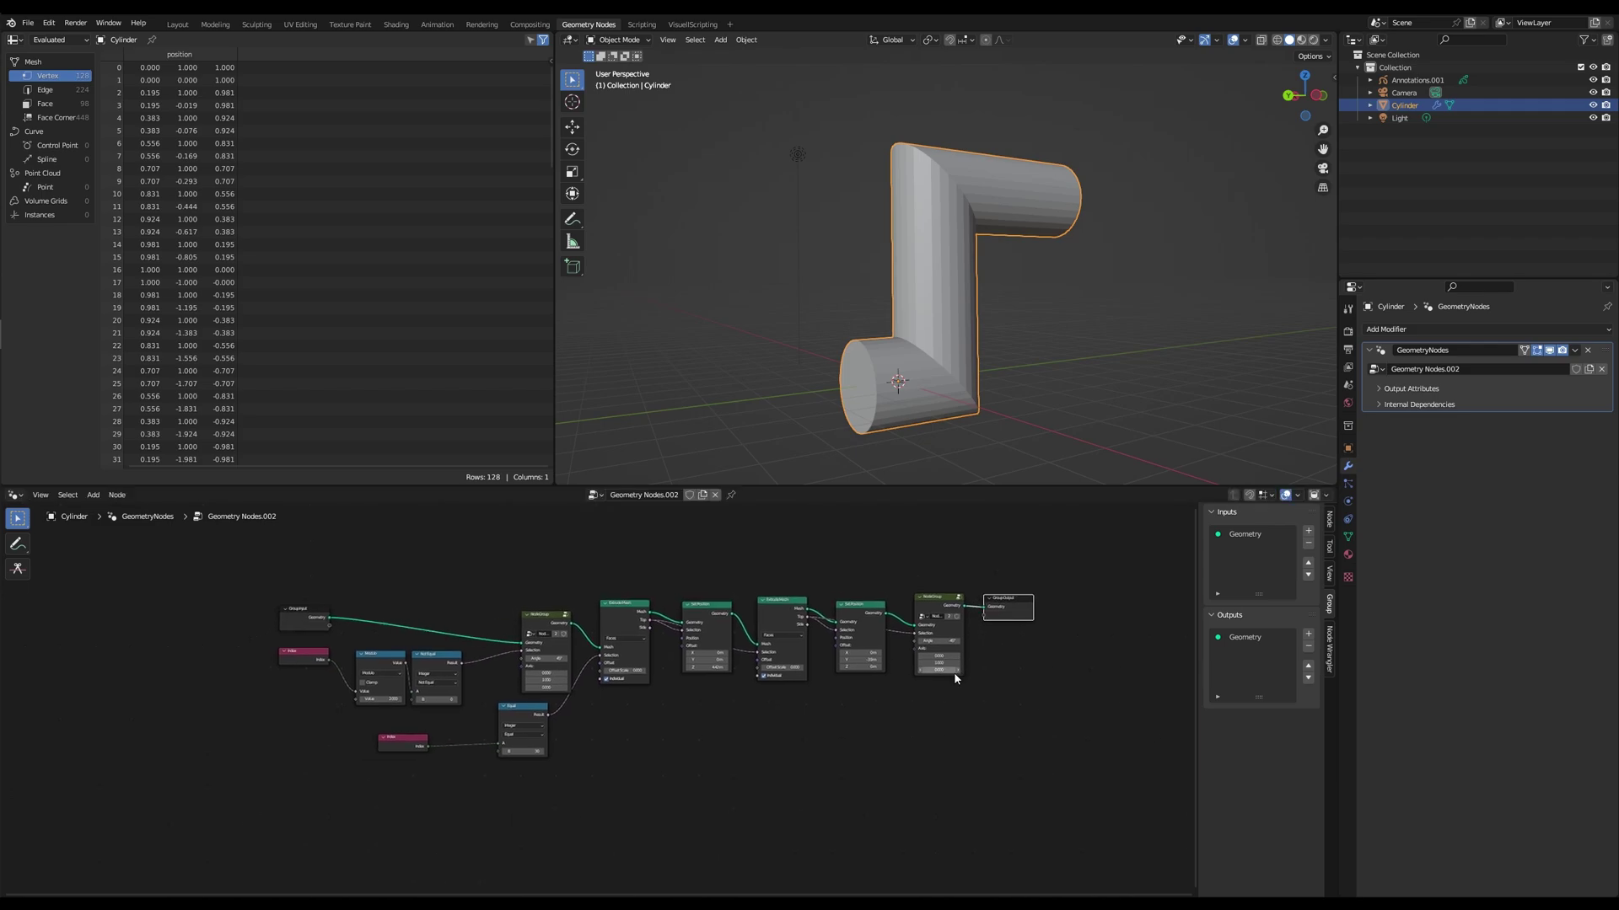
{"action": "middle_click_drag", "start_coordinate": [966, 669], "coordinate": [897, 711]}
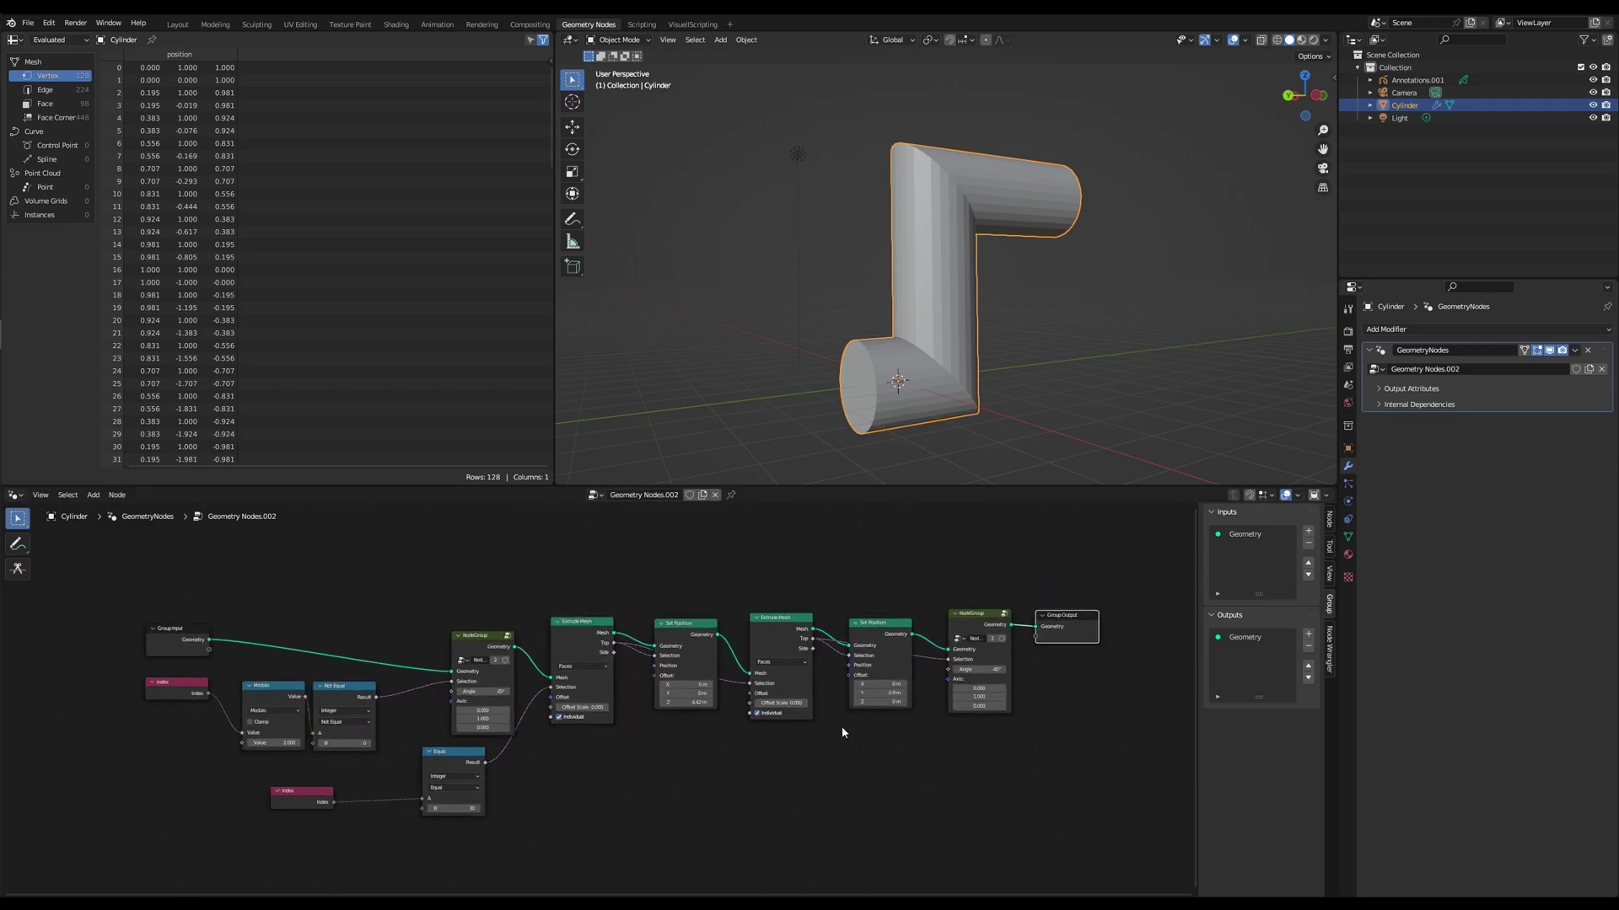
{"action": "left_click_drag", "start_coordinate": [1067, 857], "coordinate": [1123, 851]}
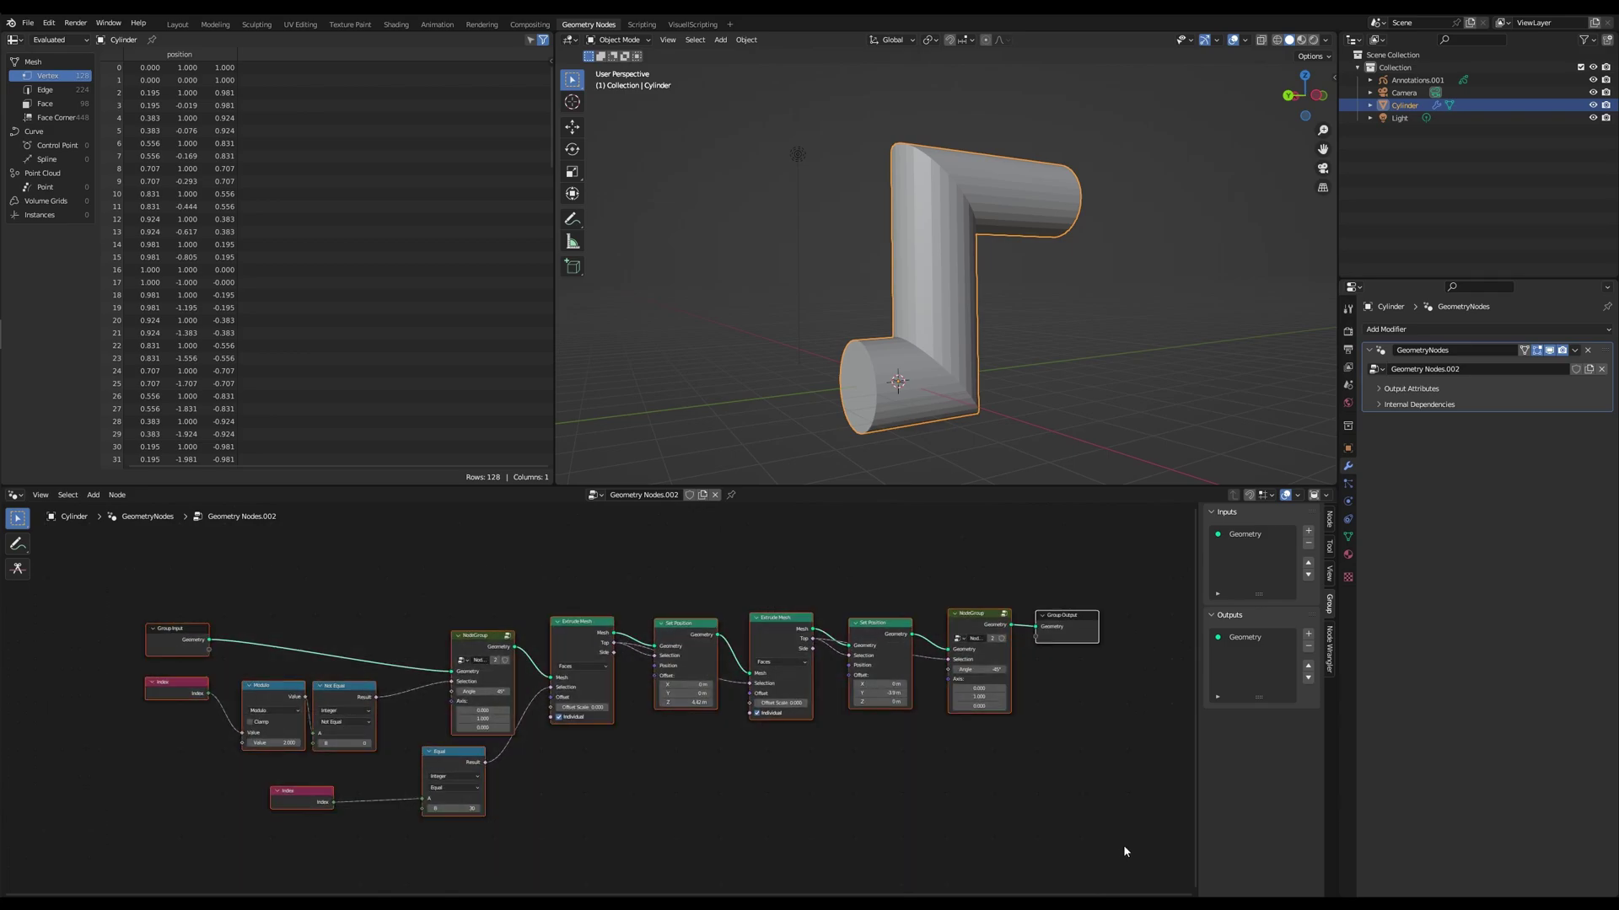
{"action": "middle_click_drag", "start_coordinate": [1156, 429], "coordinate": [1199, 367]}
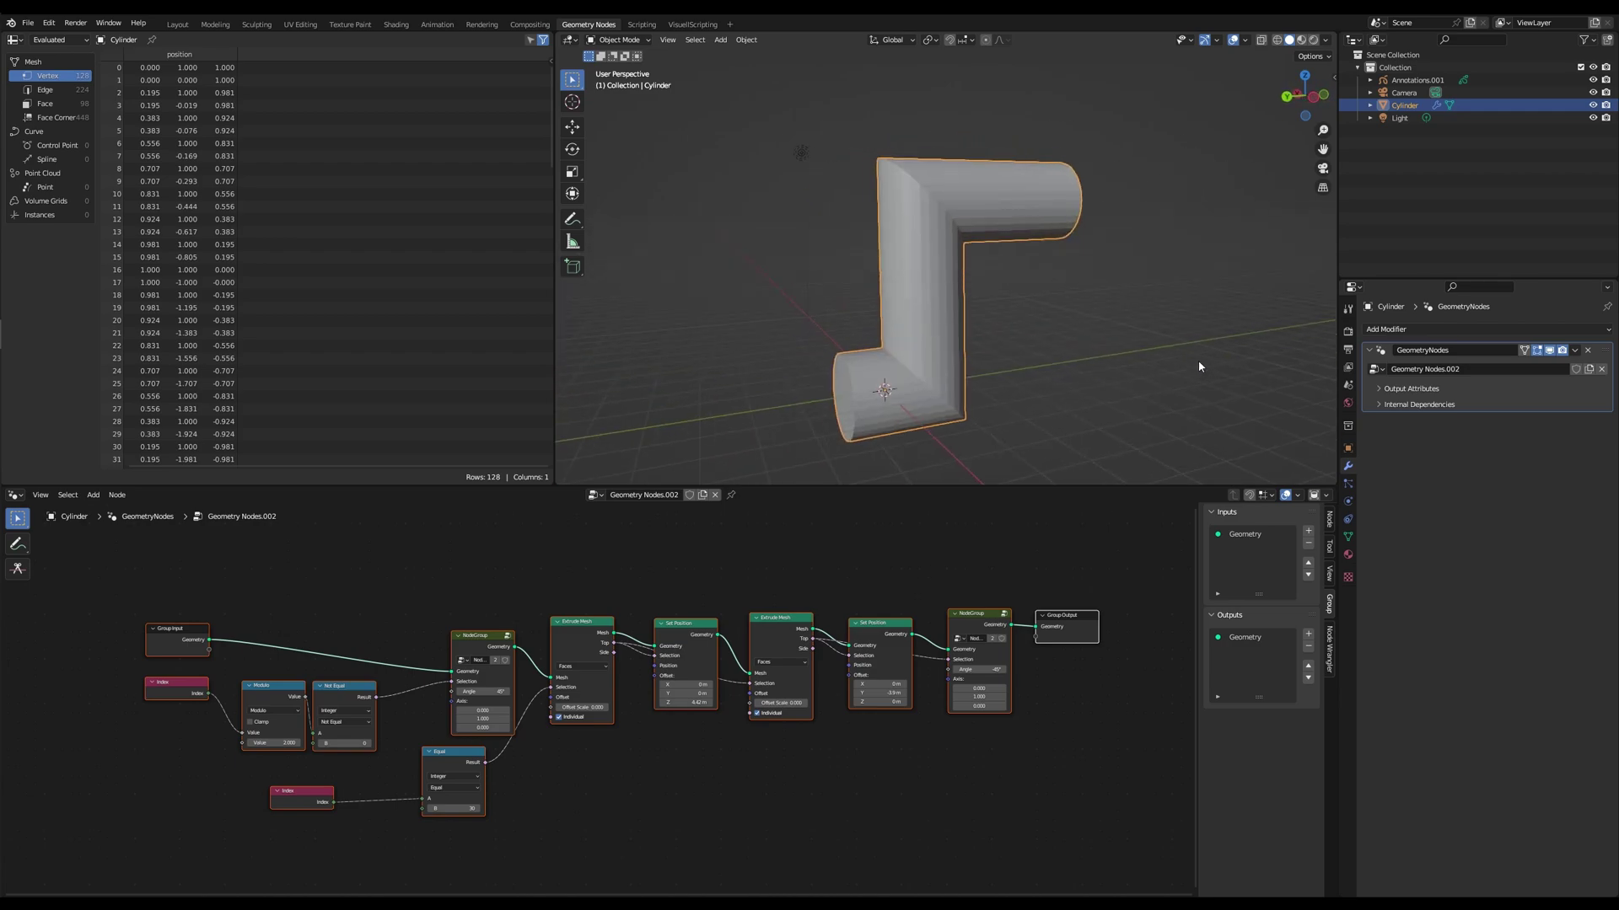